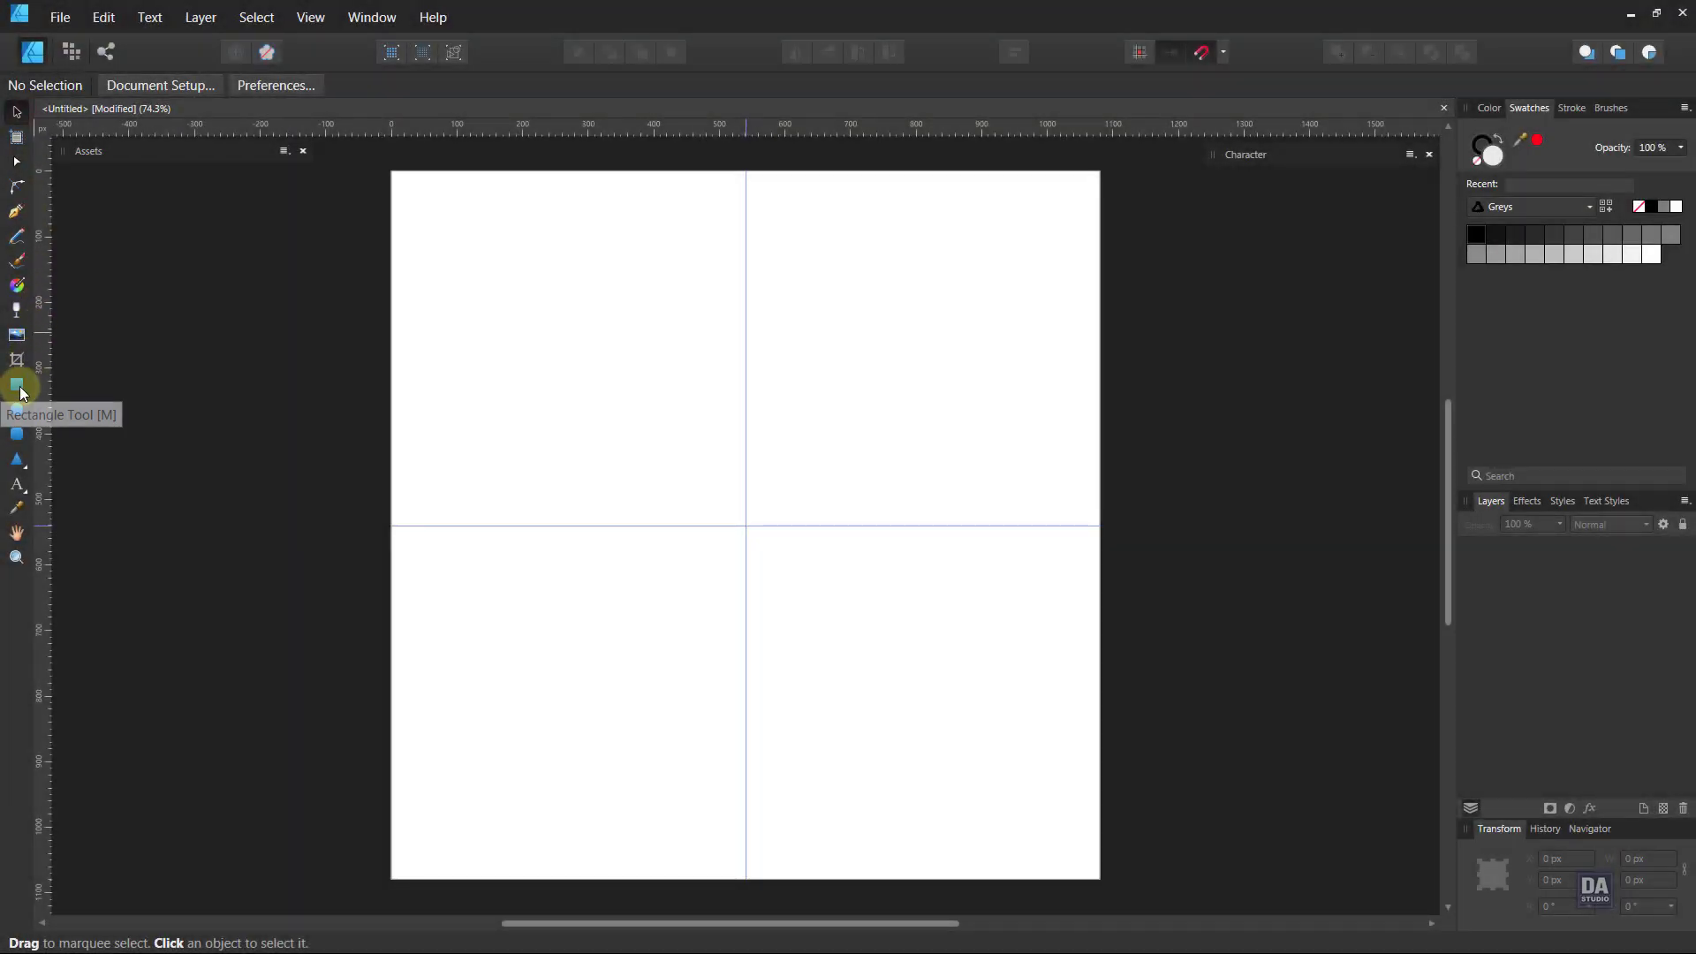
# - Draw a centred rectangle about 420 × 143 px and fill it dark grey
pyautogui.click(18, 387)
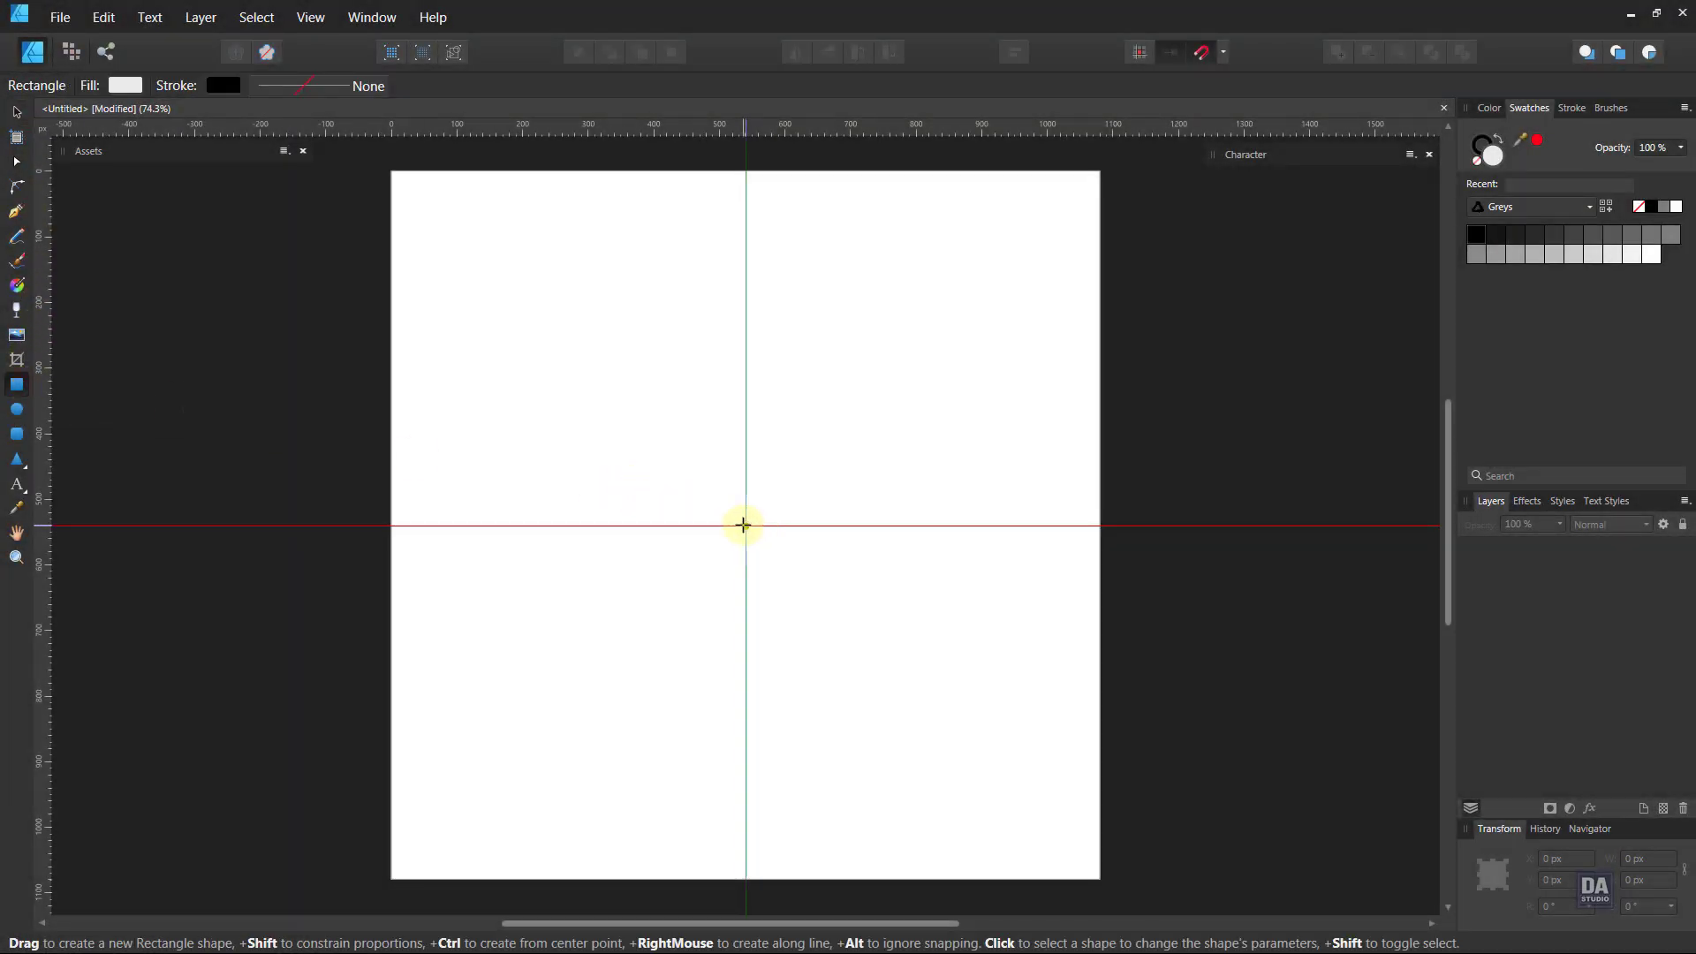
pyautogui.moveTo(745, 528); pyautogui.dragTo(883, 571)
pyautogui.press('z')
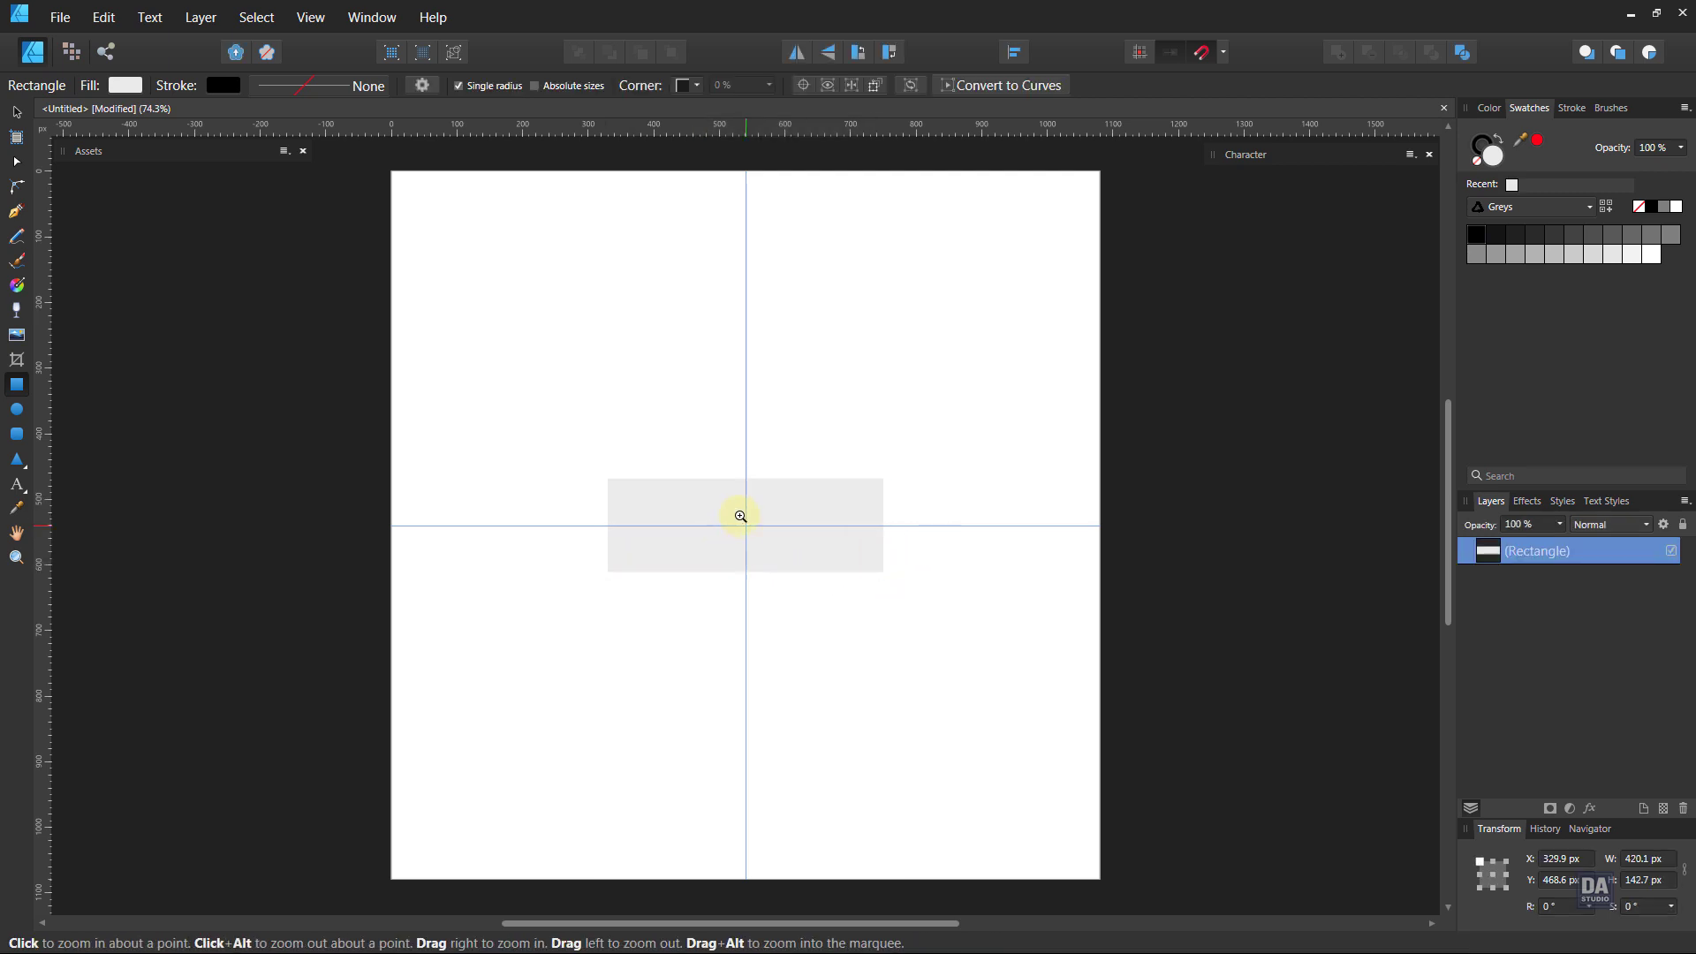
pyautogui.click(756, 515)
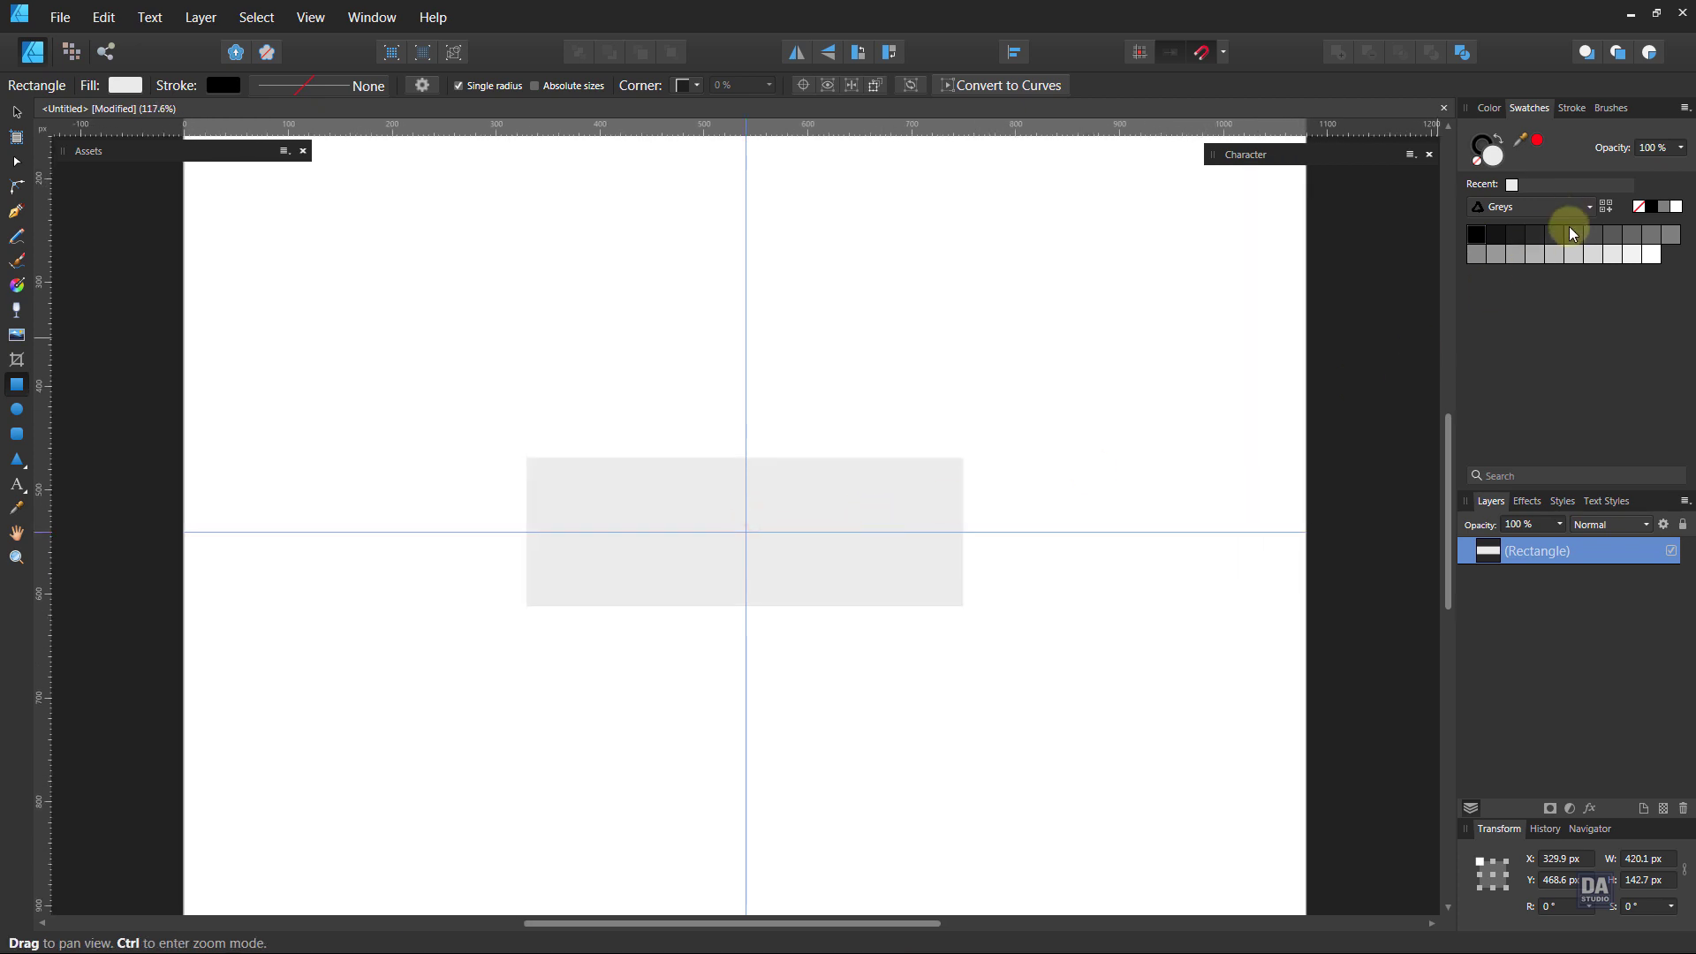
pyautogui.click(1558, 235)
pyautogui.click(976, 419)
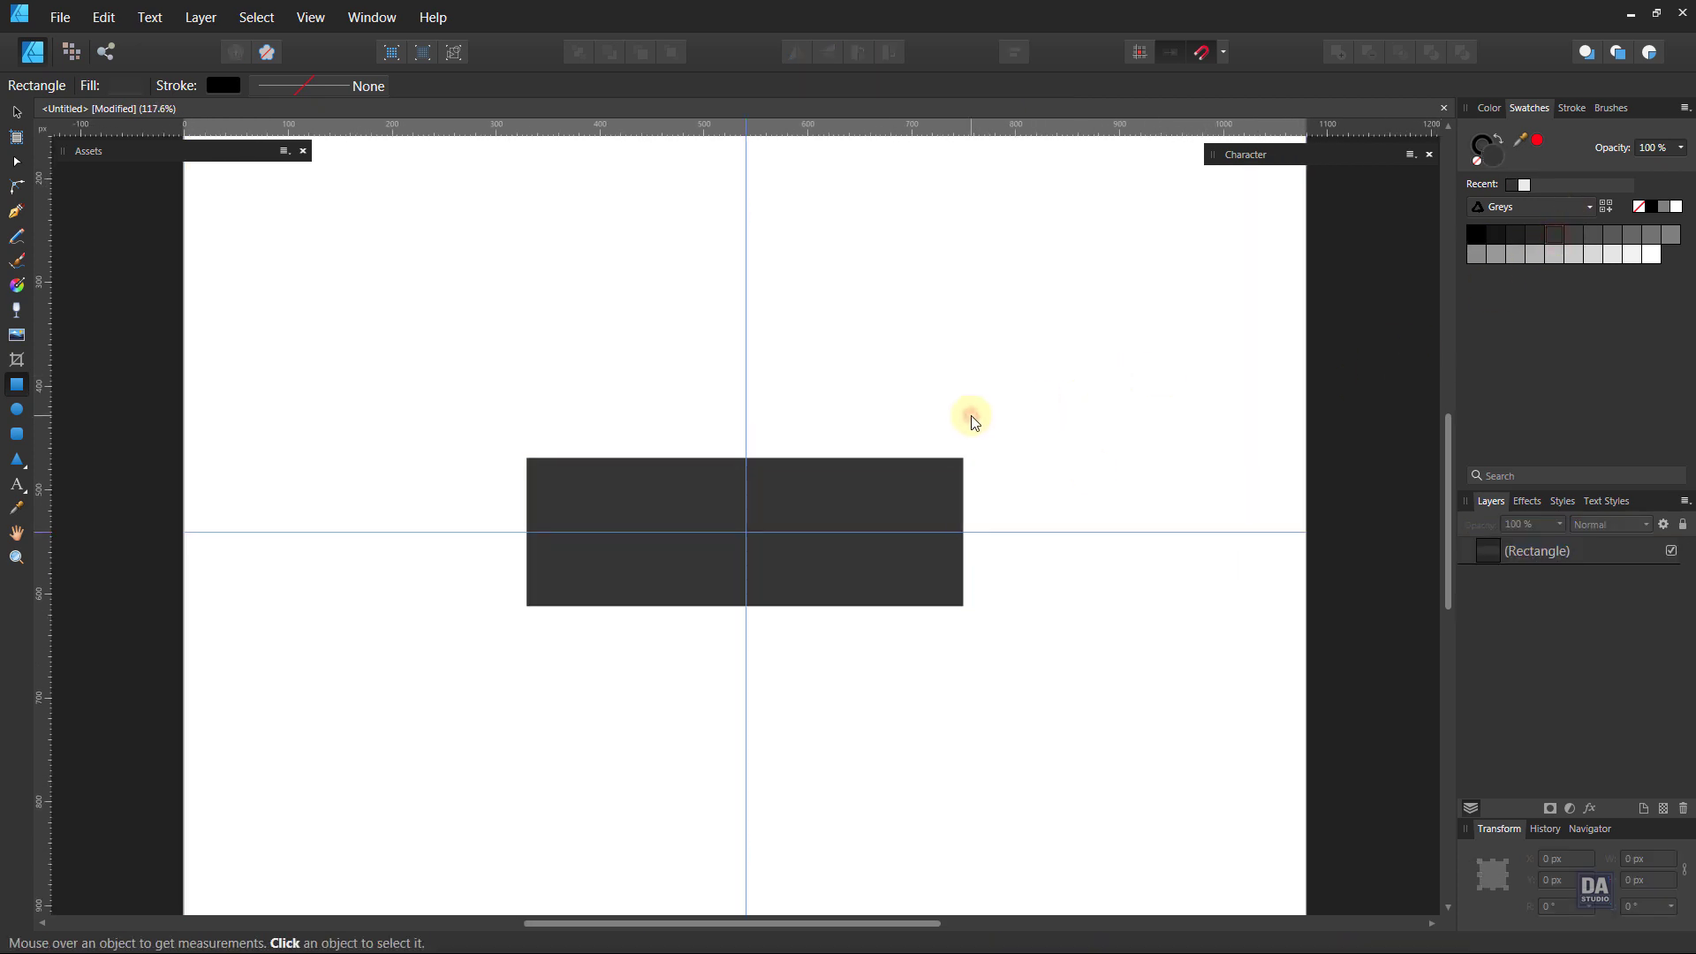
# - Draw a triangle sitting on top of the rectangle, stretched slightly taller
pyautogui.click(16, 459)
pyautogui.moveTo(527, 458)
pyautogui.mouseDown()
pyautogui.moveTo(935, 408)
pyautogui.moveTo(959, 387)
pyautogui.mouseUp()
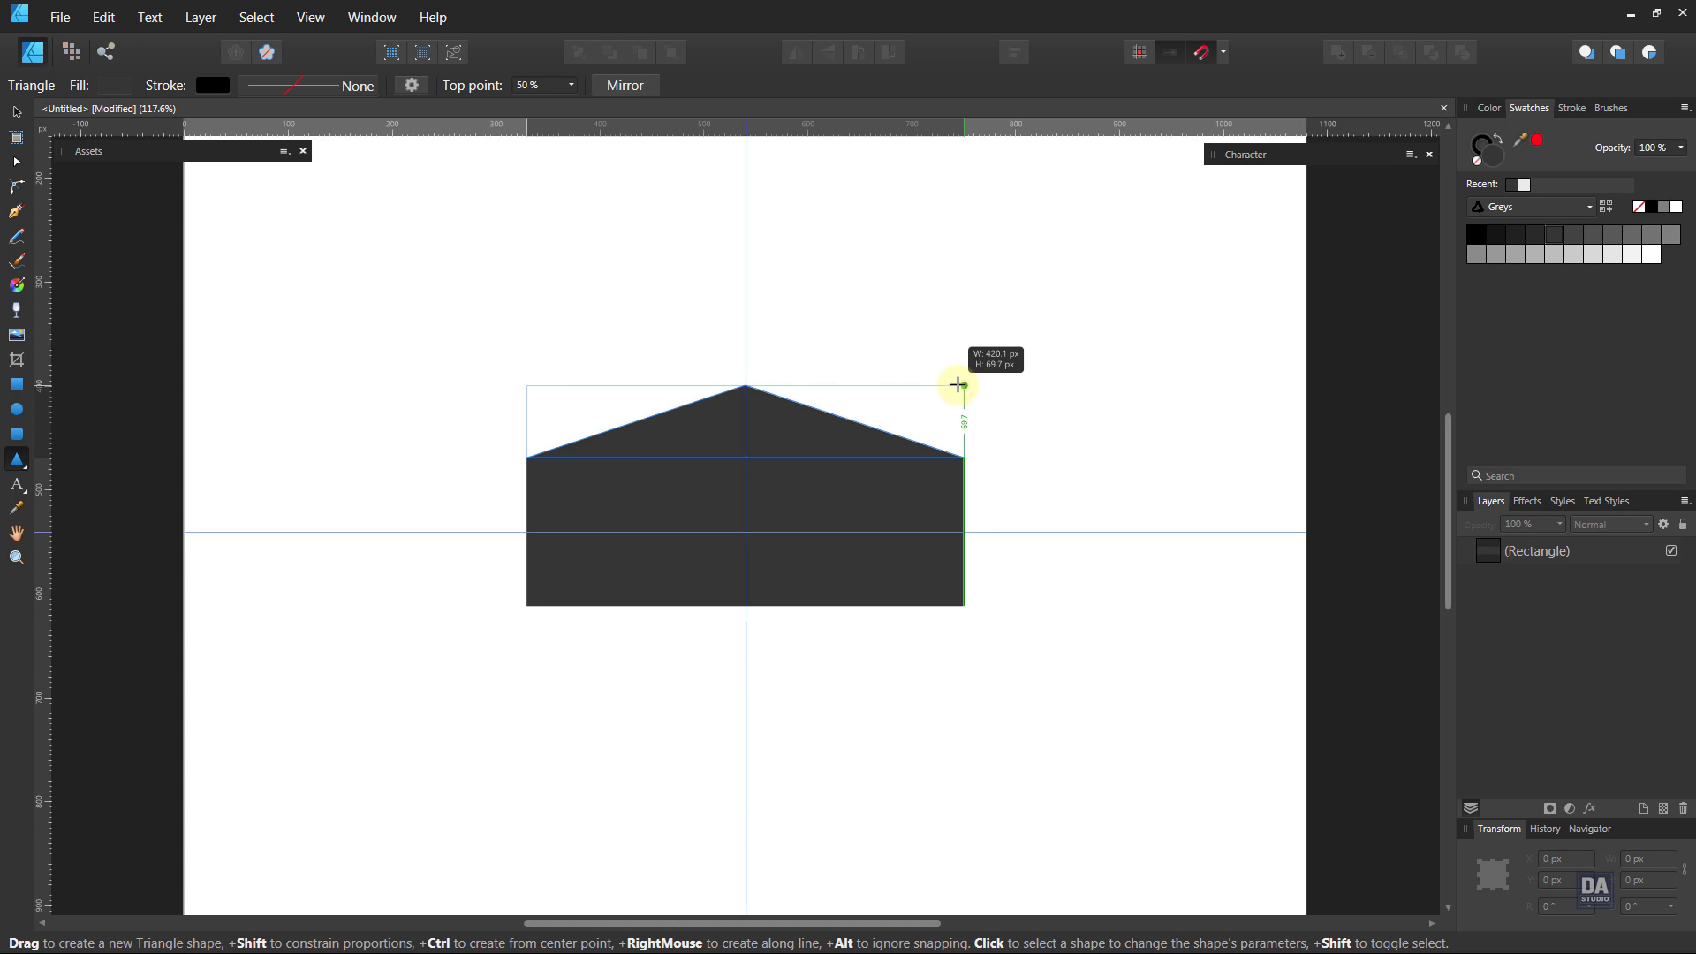
pyautogui.moveTo(958, 387); pyautogui.dragTo(958, 384)
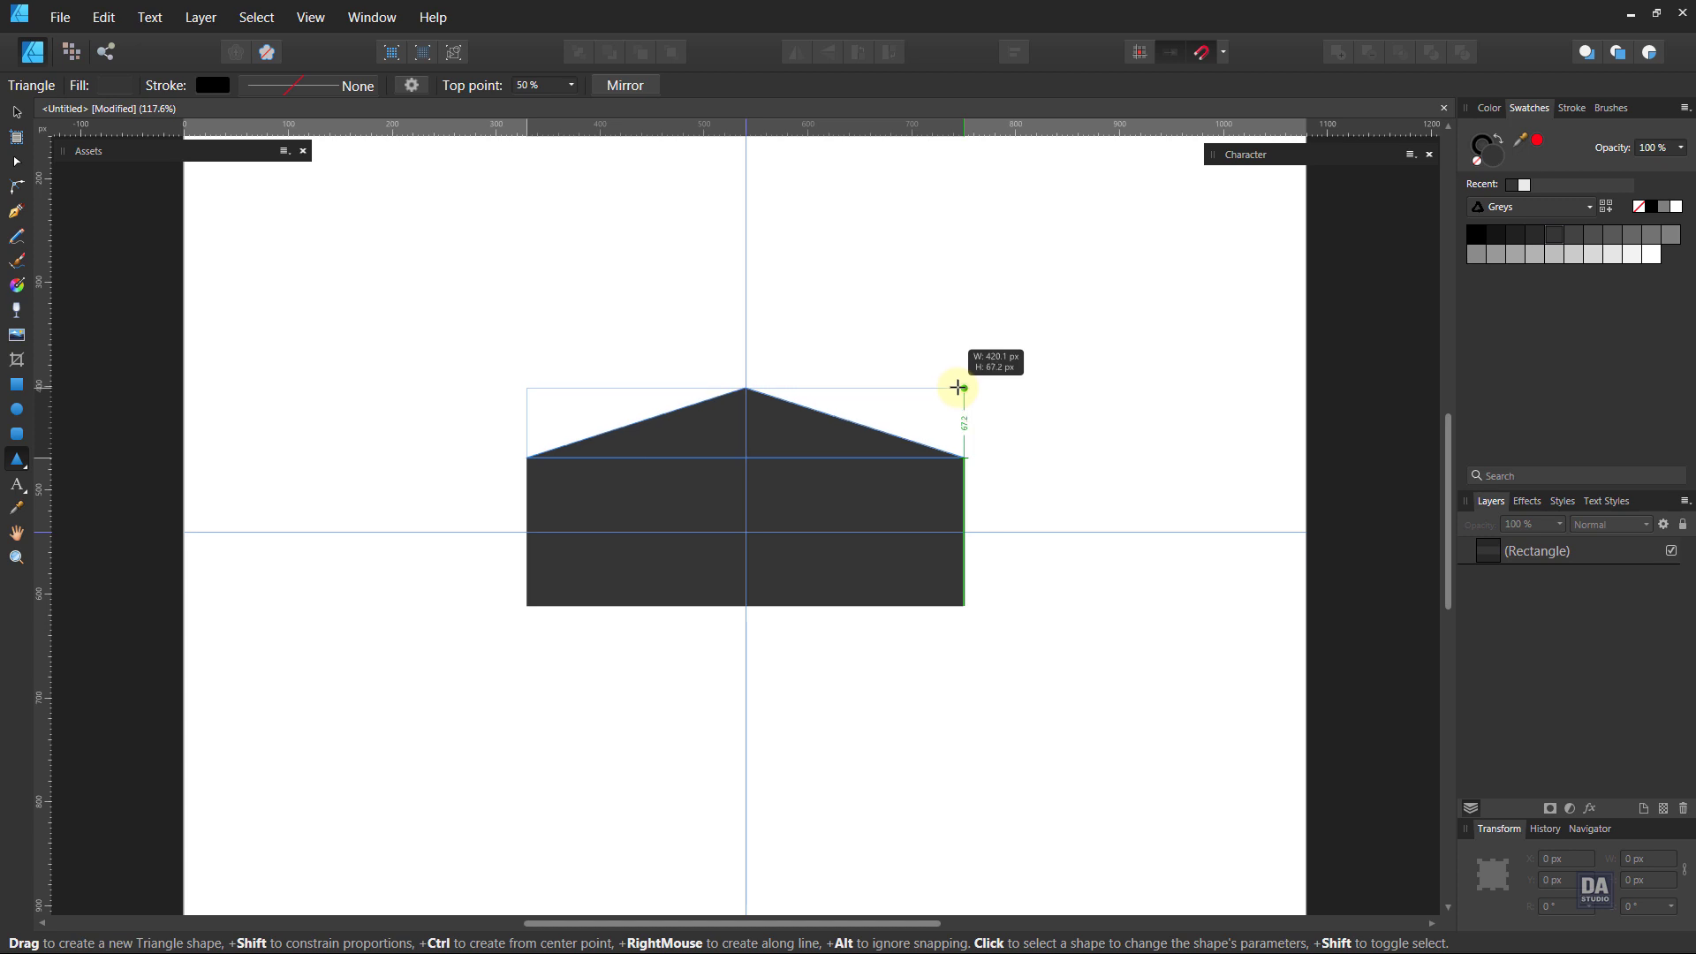
pyautogui.moveTo(958, 384); pyautogui.dragTo(962, 367)
pyautogui.click(1055, 392)
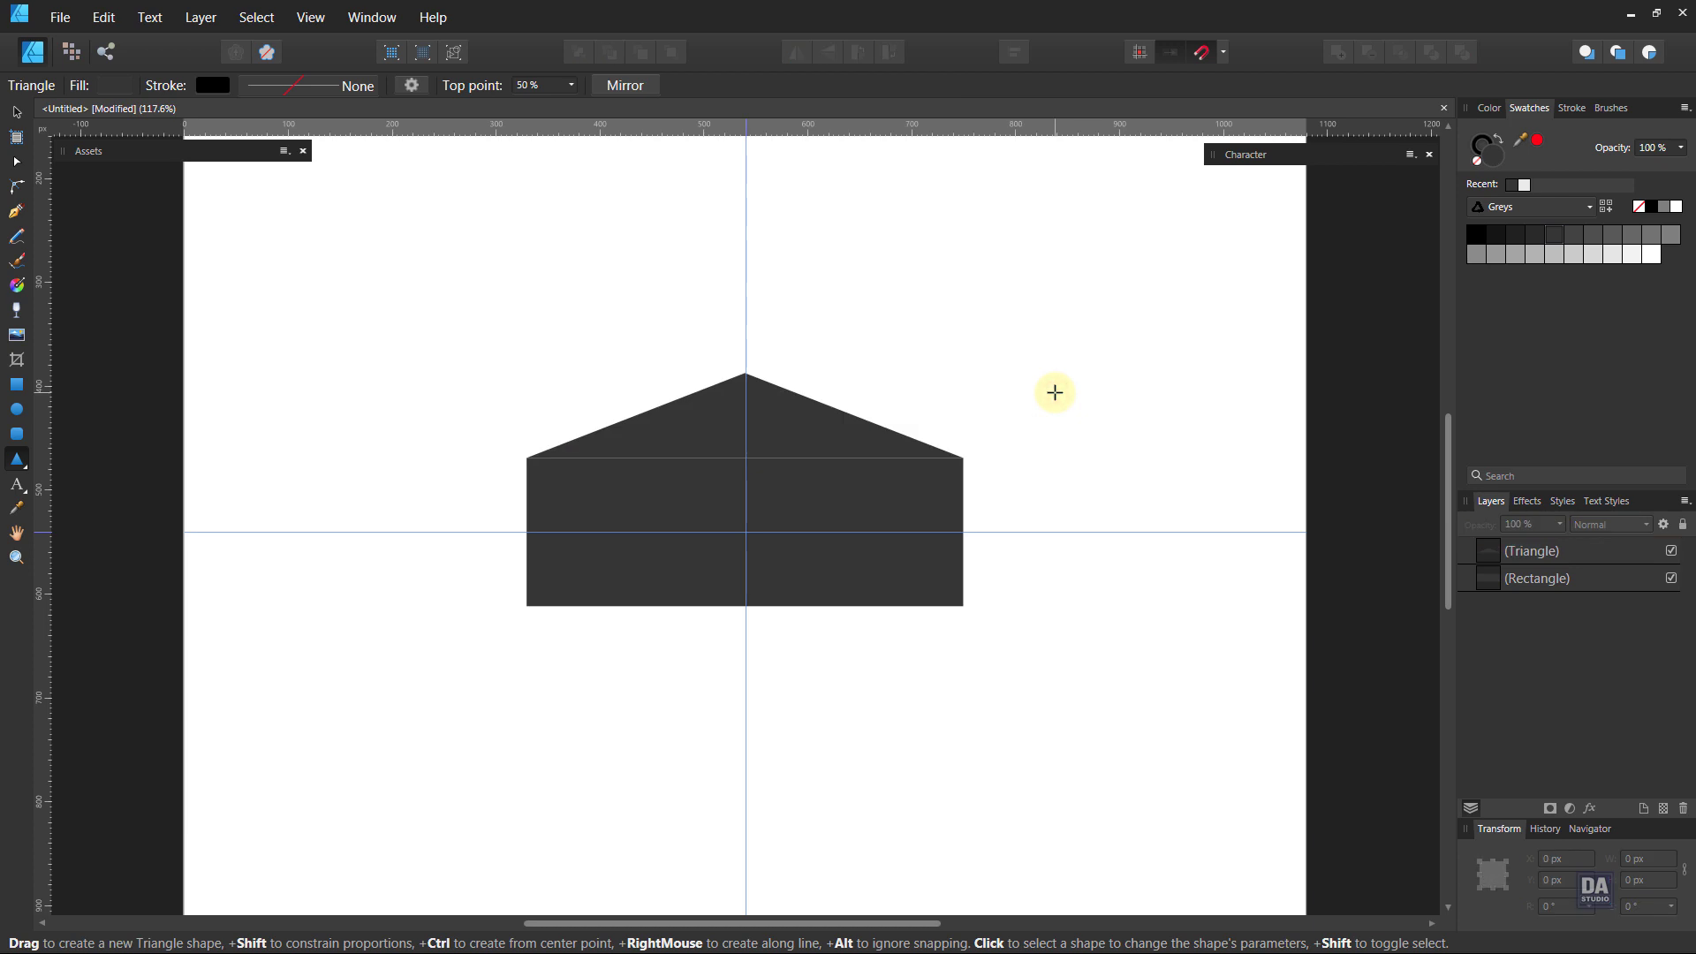
pyautogui.press('v')
pyautogui.click(774, 413)
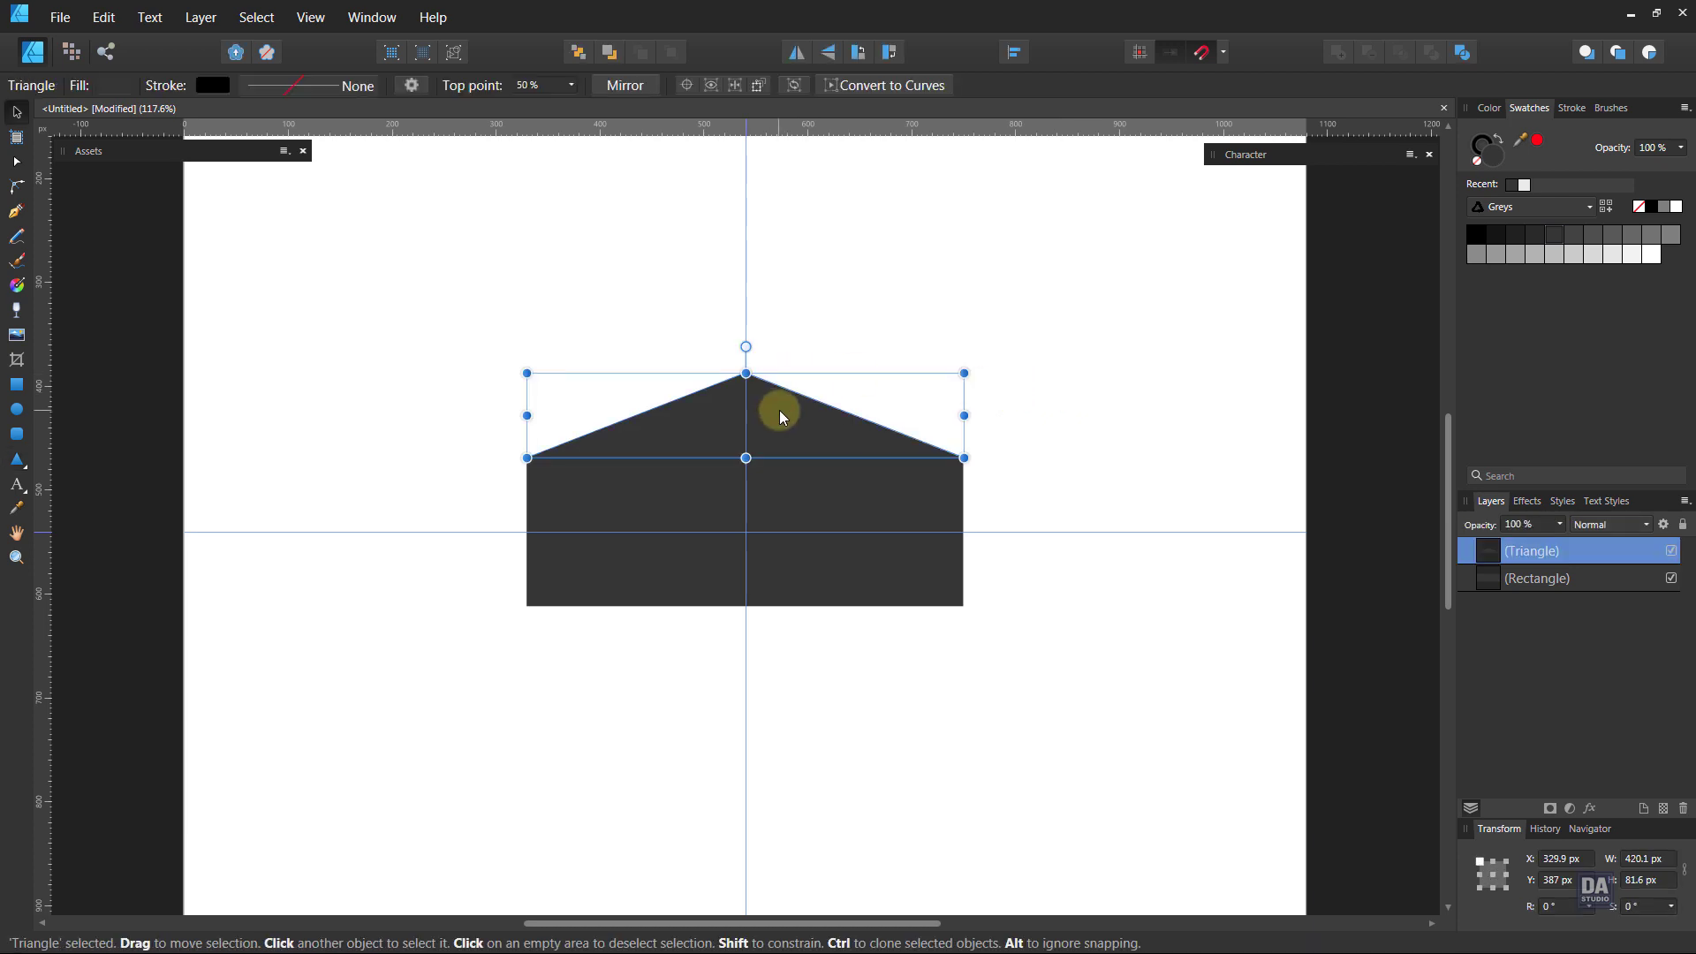
# - Duplicate the triangle, flip it vertically below the rectangle, and select all three shapes
pyautogui.rightClick(1576, 543)
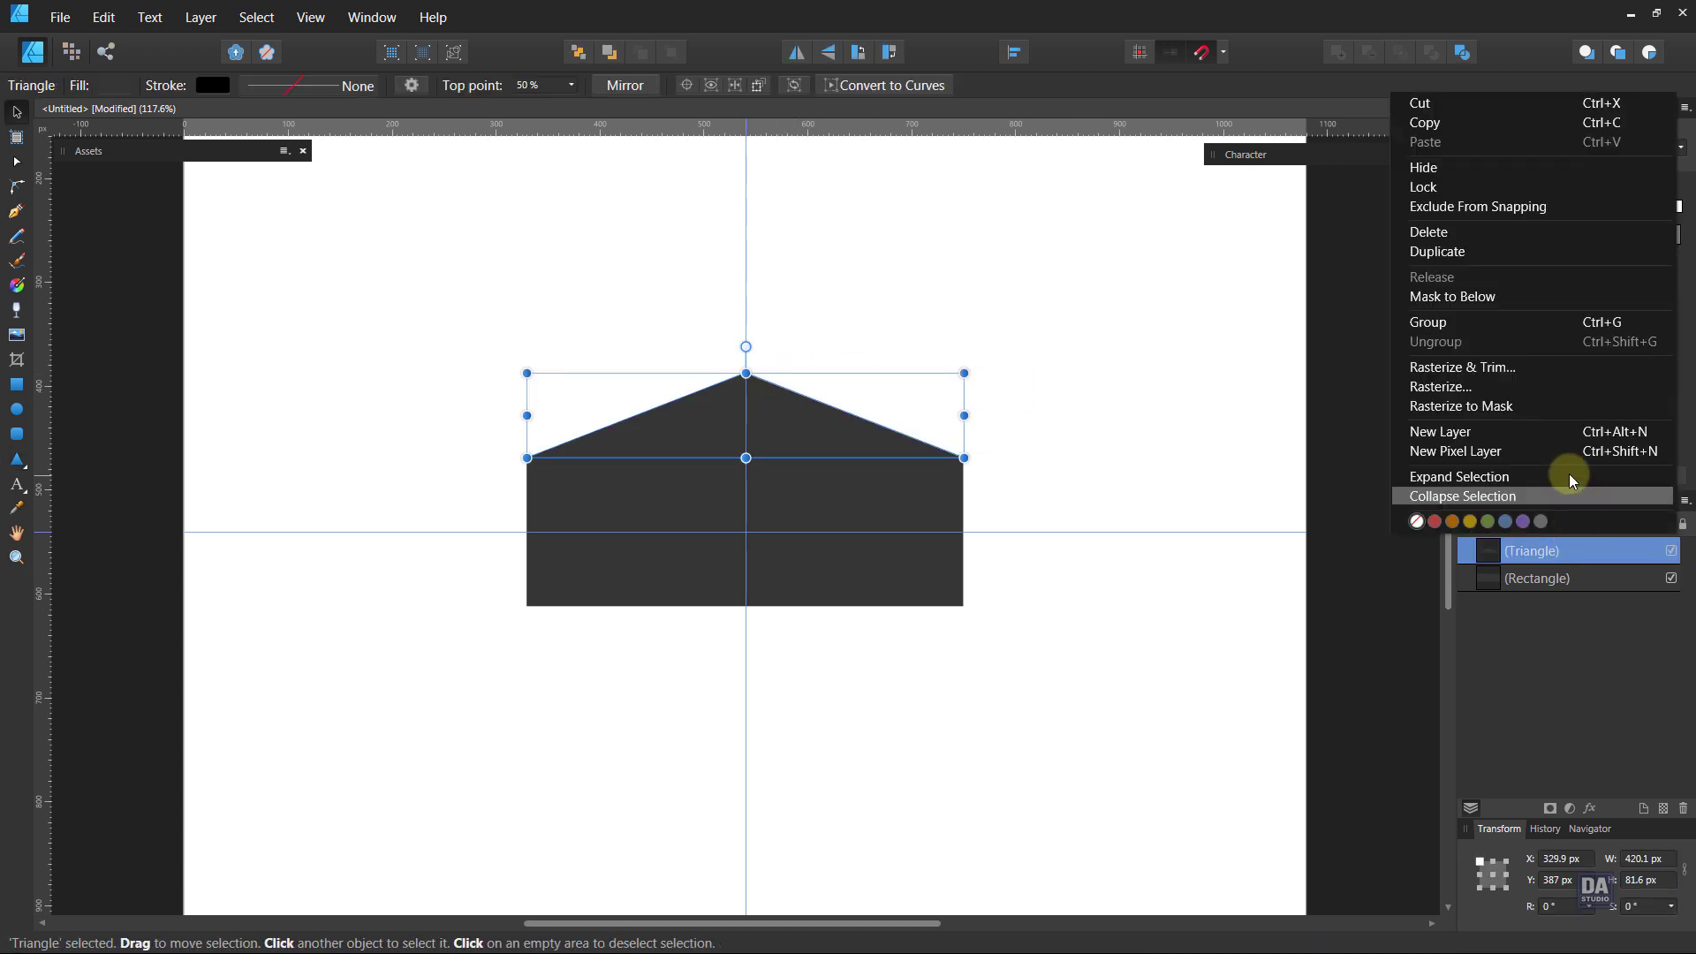
pyautogui.click(1559, 255)
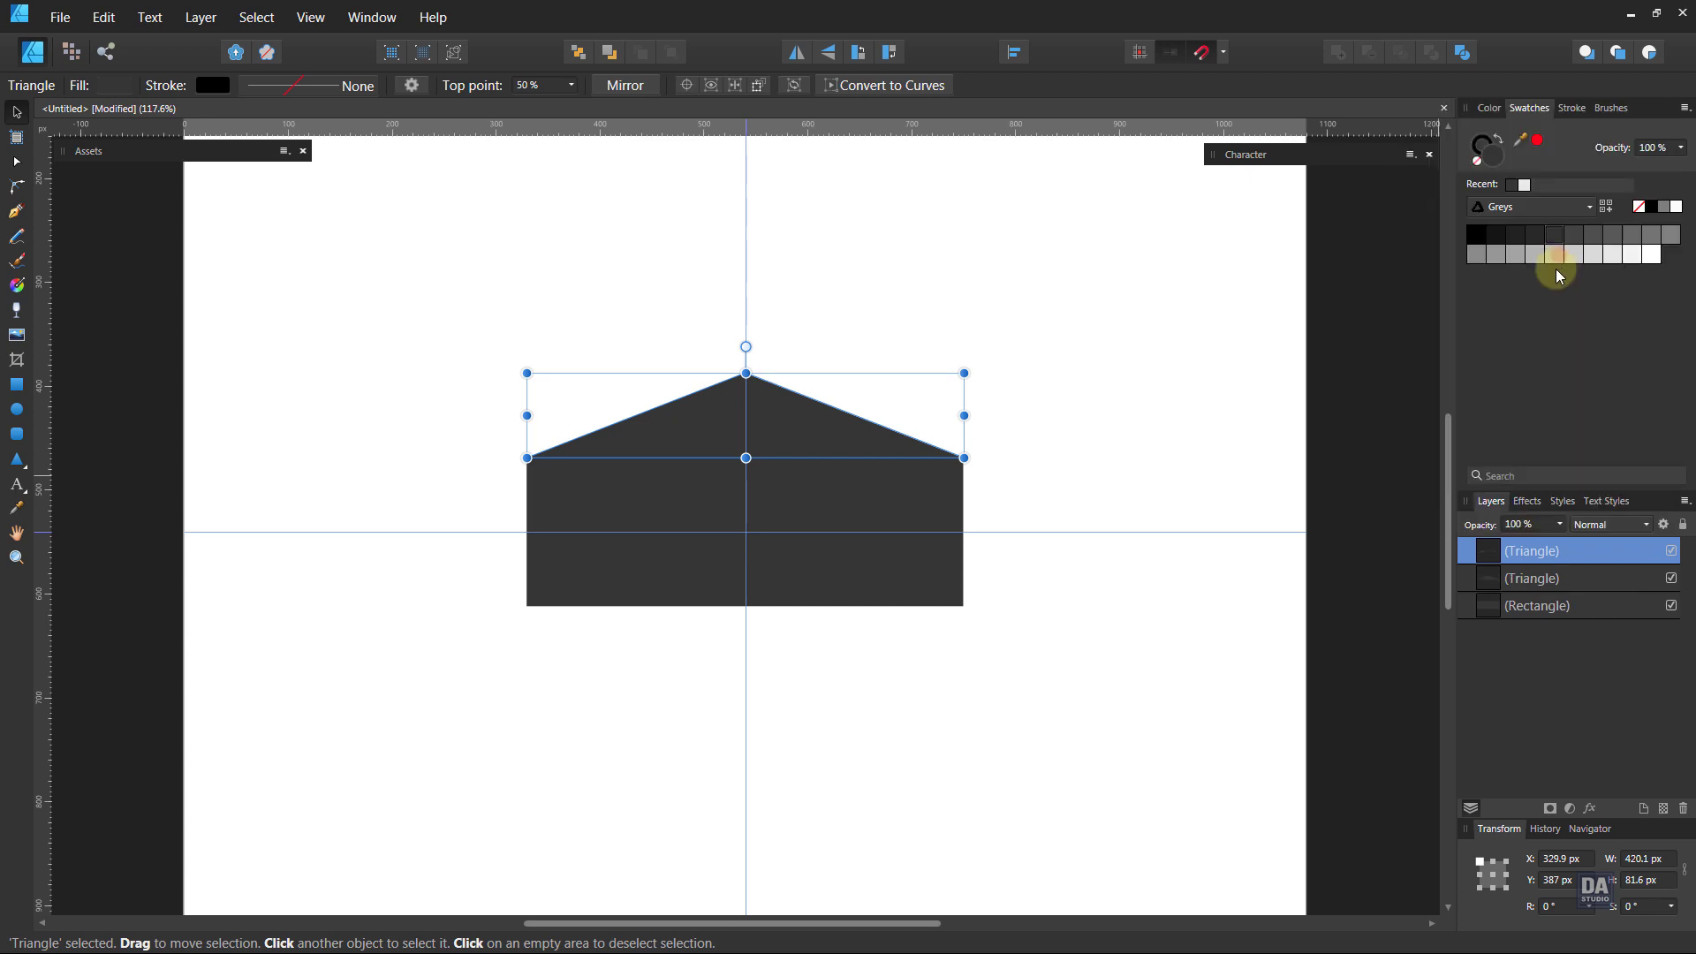
pyautogui.click(827, 59)
pyautogui.moveTo(788, 420); pyautogui.dragTo(800, 653)
pyautogui.click(1029, 639)
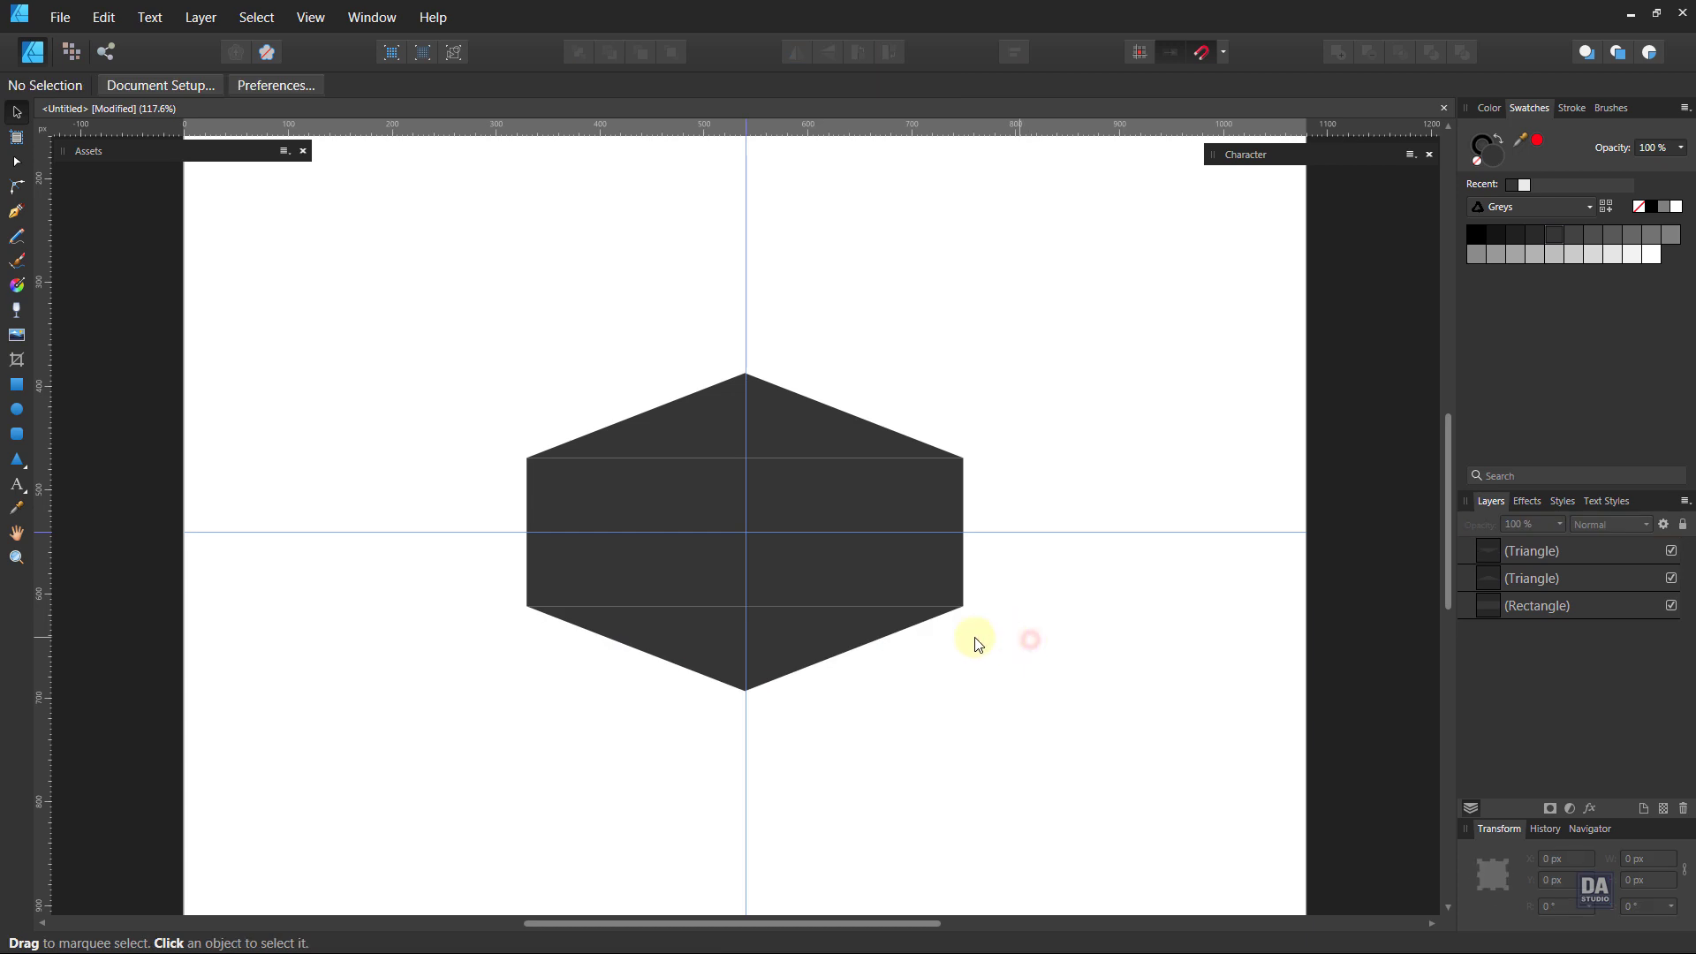
pyautogui.click(878, 623)
pyautogui.hotkey('ctrl', 'a')
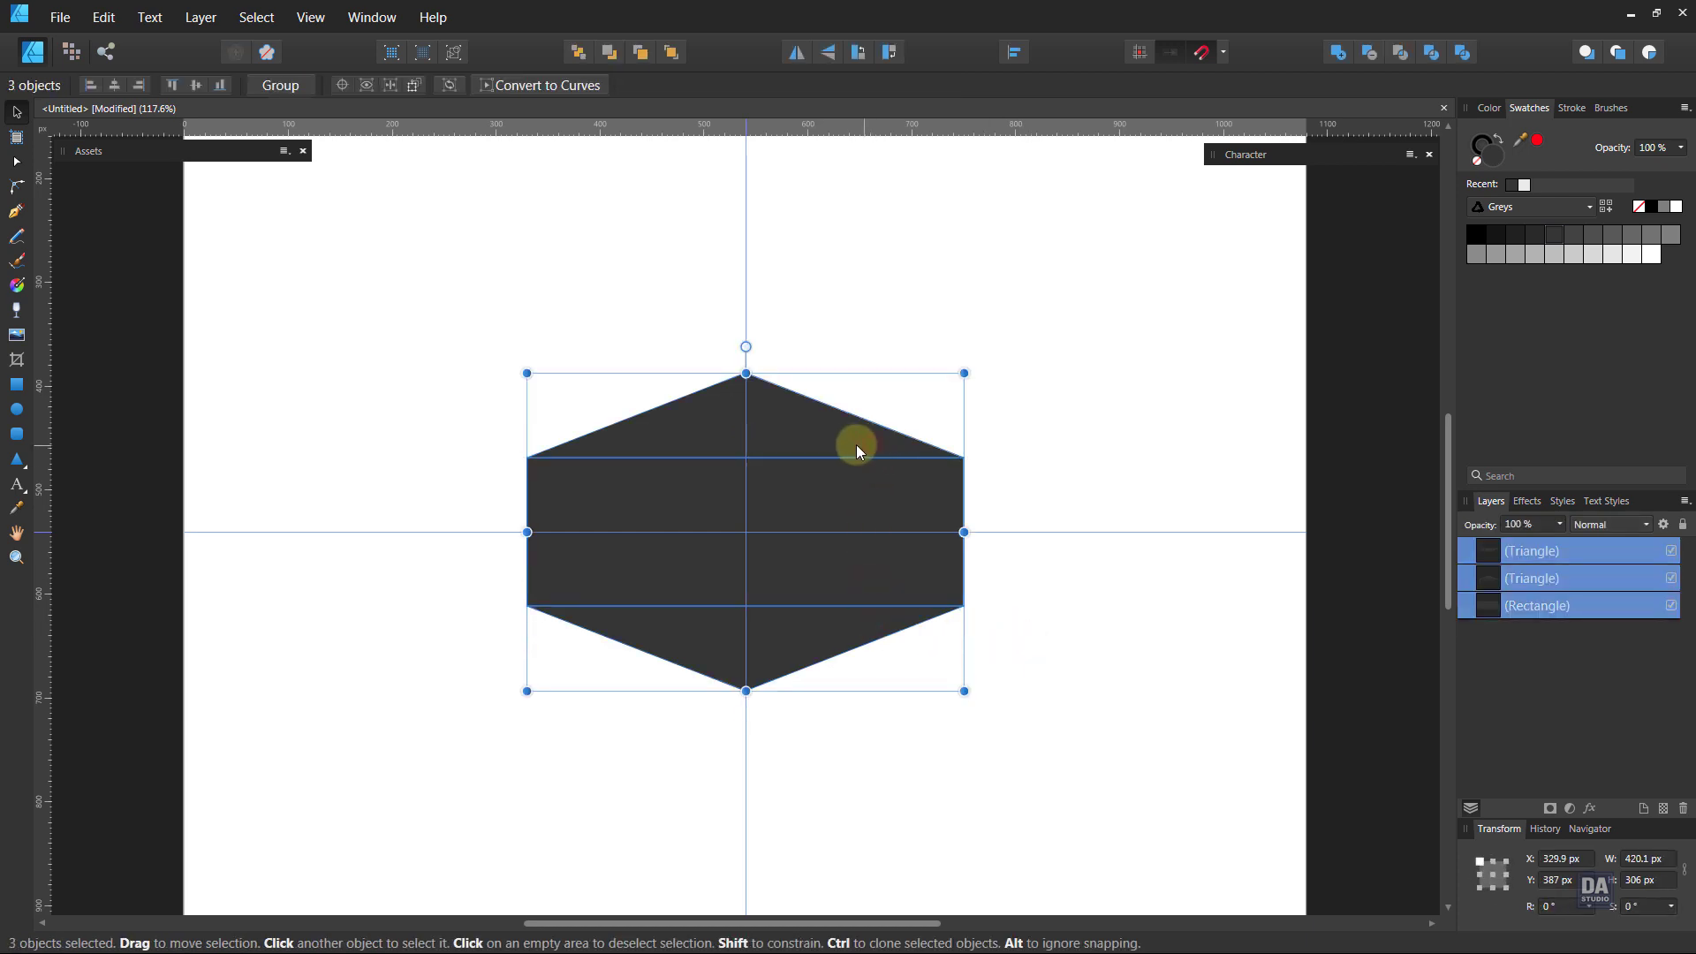
# - Merge the three shapes with Add into one hexagon curve and duplicate it
pyautogui.click(1335, 53)
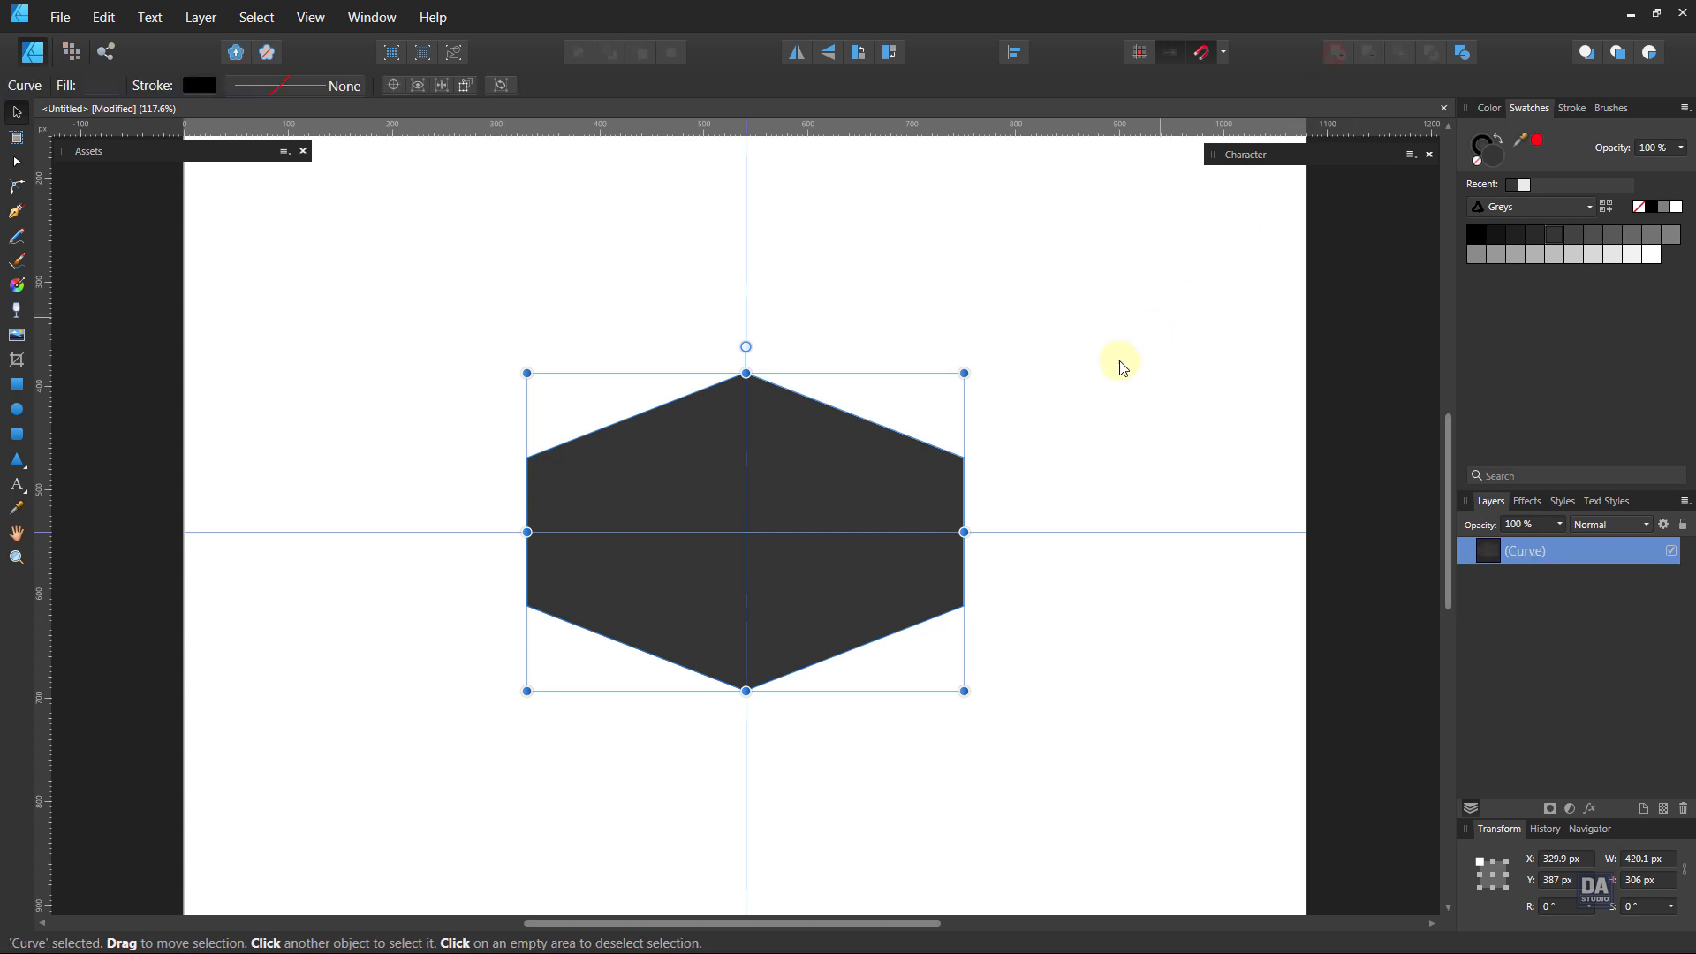
pyautogui.click(1083, 391)
pyautogui.click(931, 486)
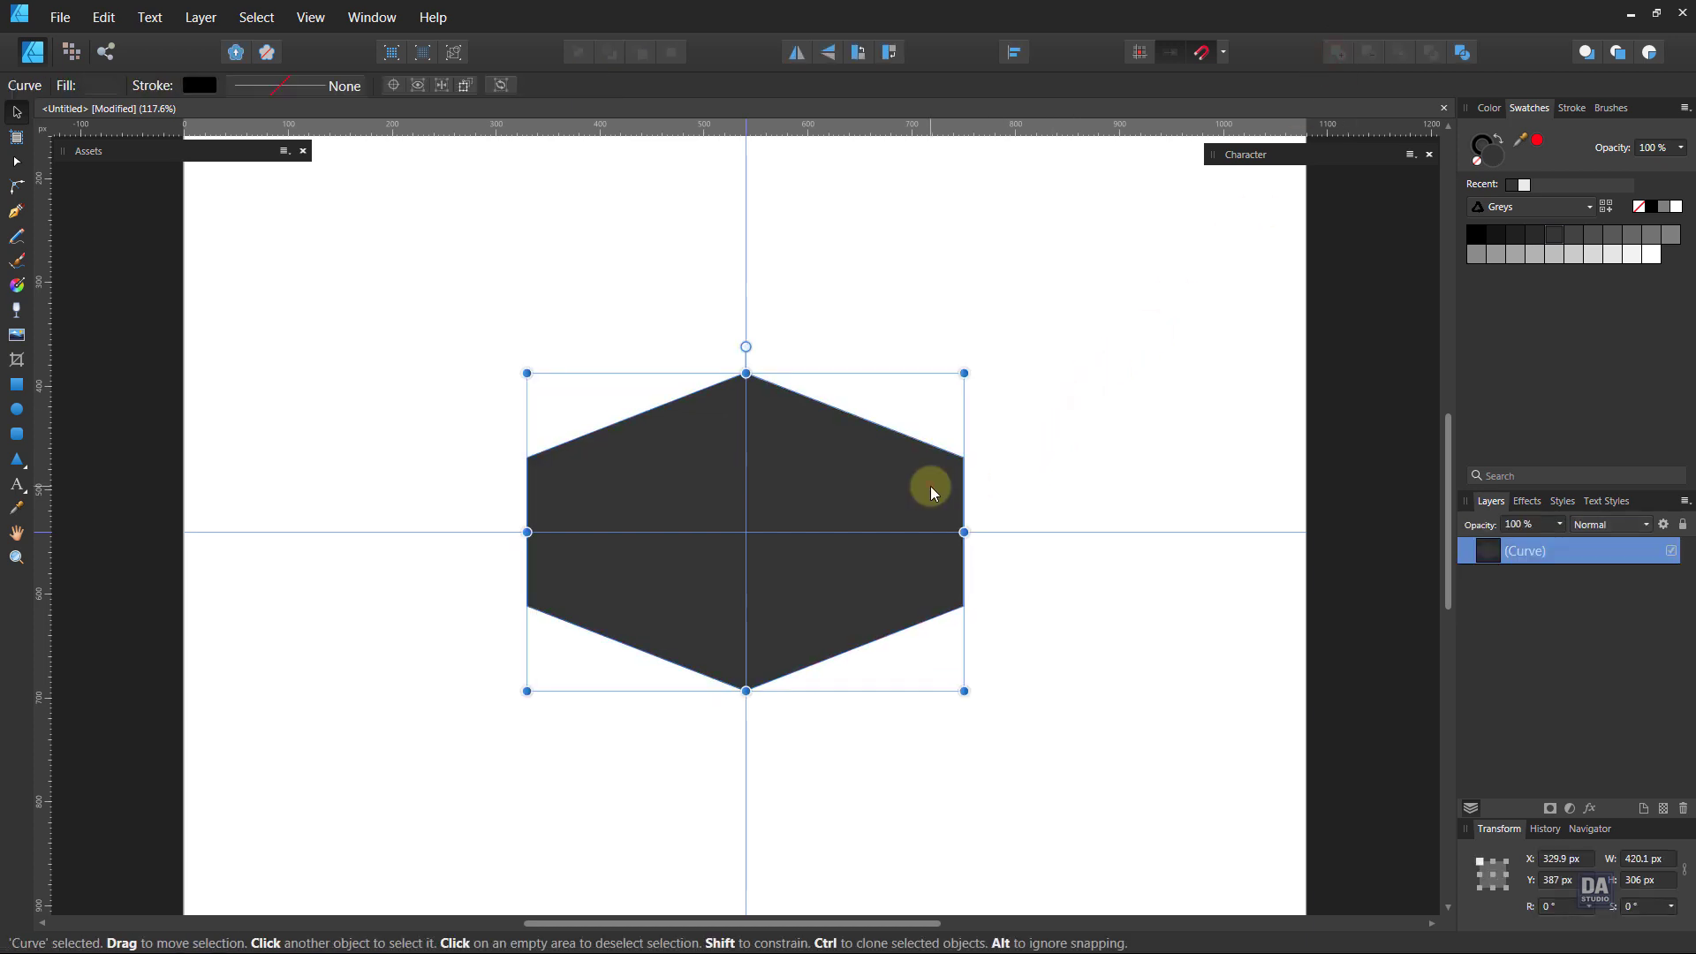
pyautogui.rightClick(1592, 553)
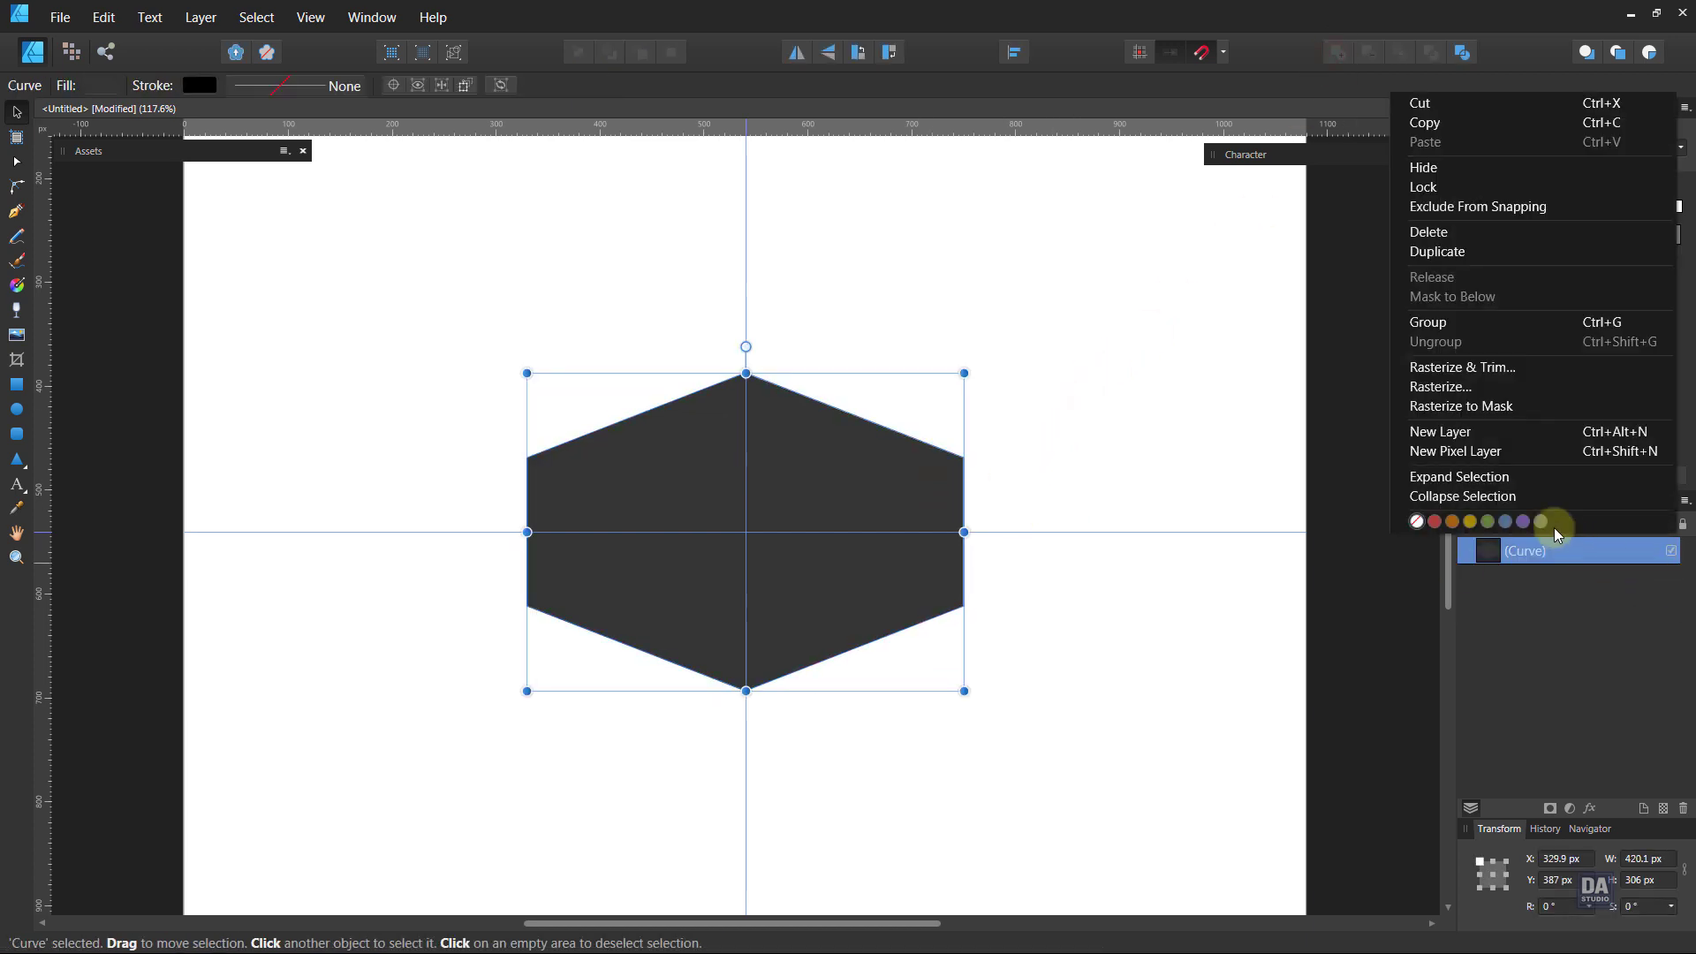
pyautogui.click(1496, 255)
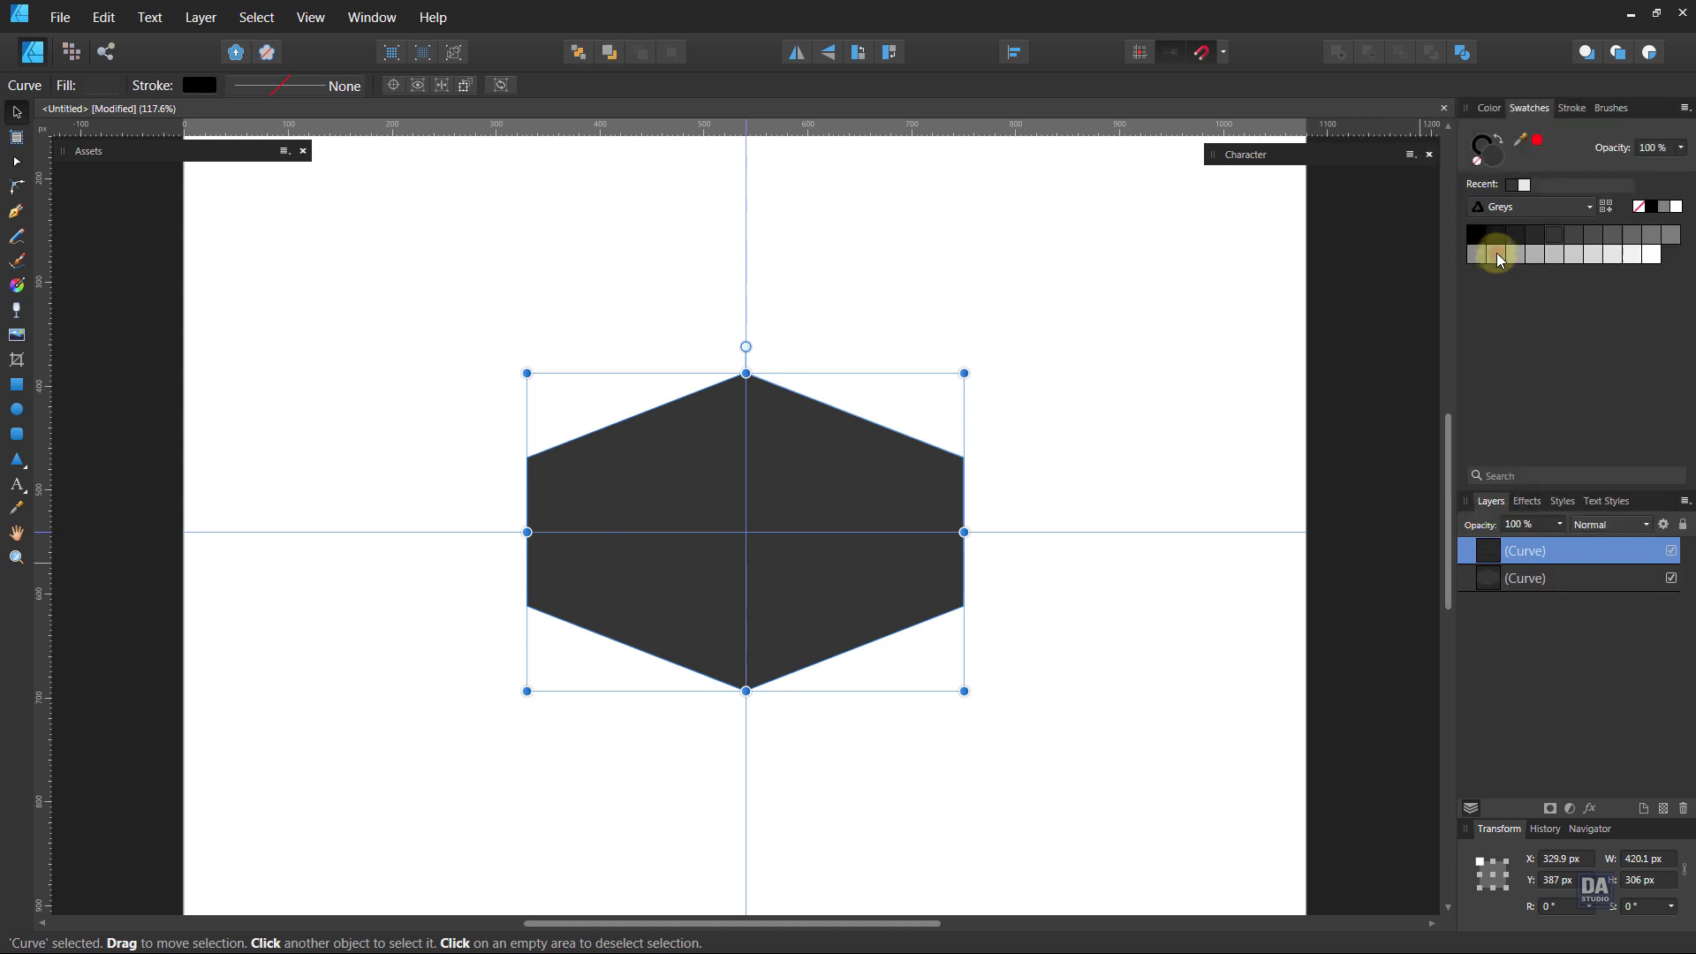
# - Shrink the hexagon copy inside the original and give it a thin white outline with no fill
pyautogui.click(1594, 237)
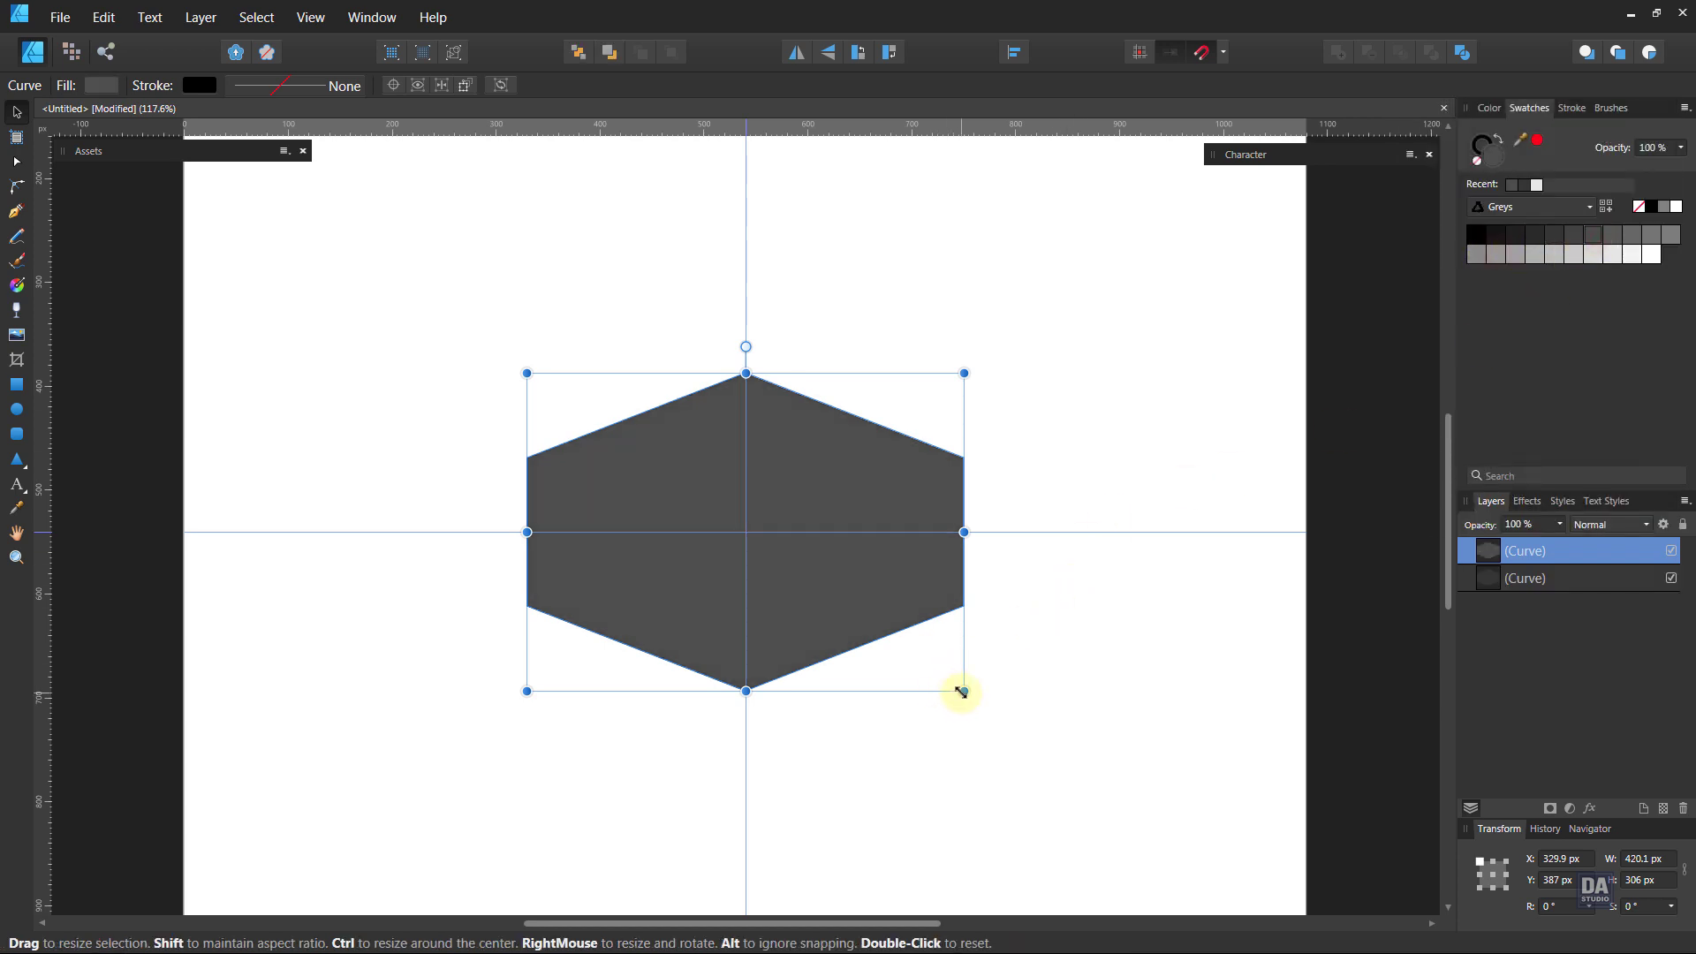
pyautogui.moveTo(961, 689); pyautogui.dragTo(954, 682)
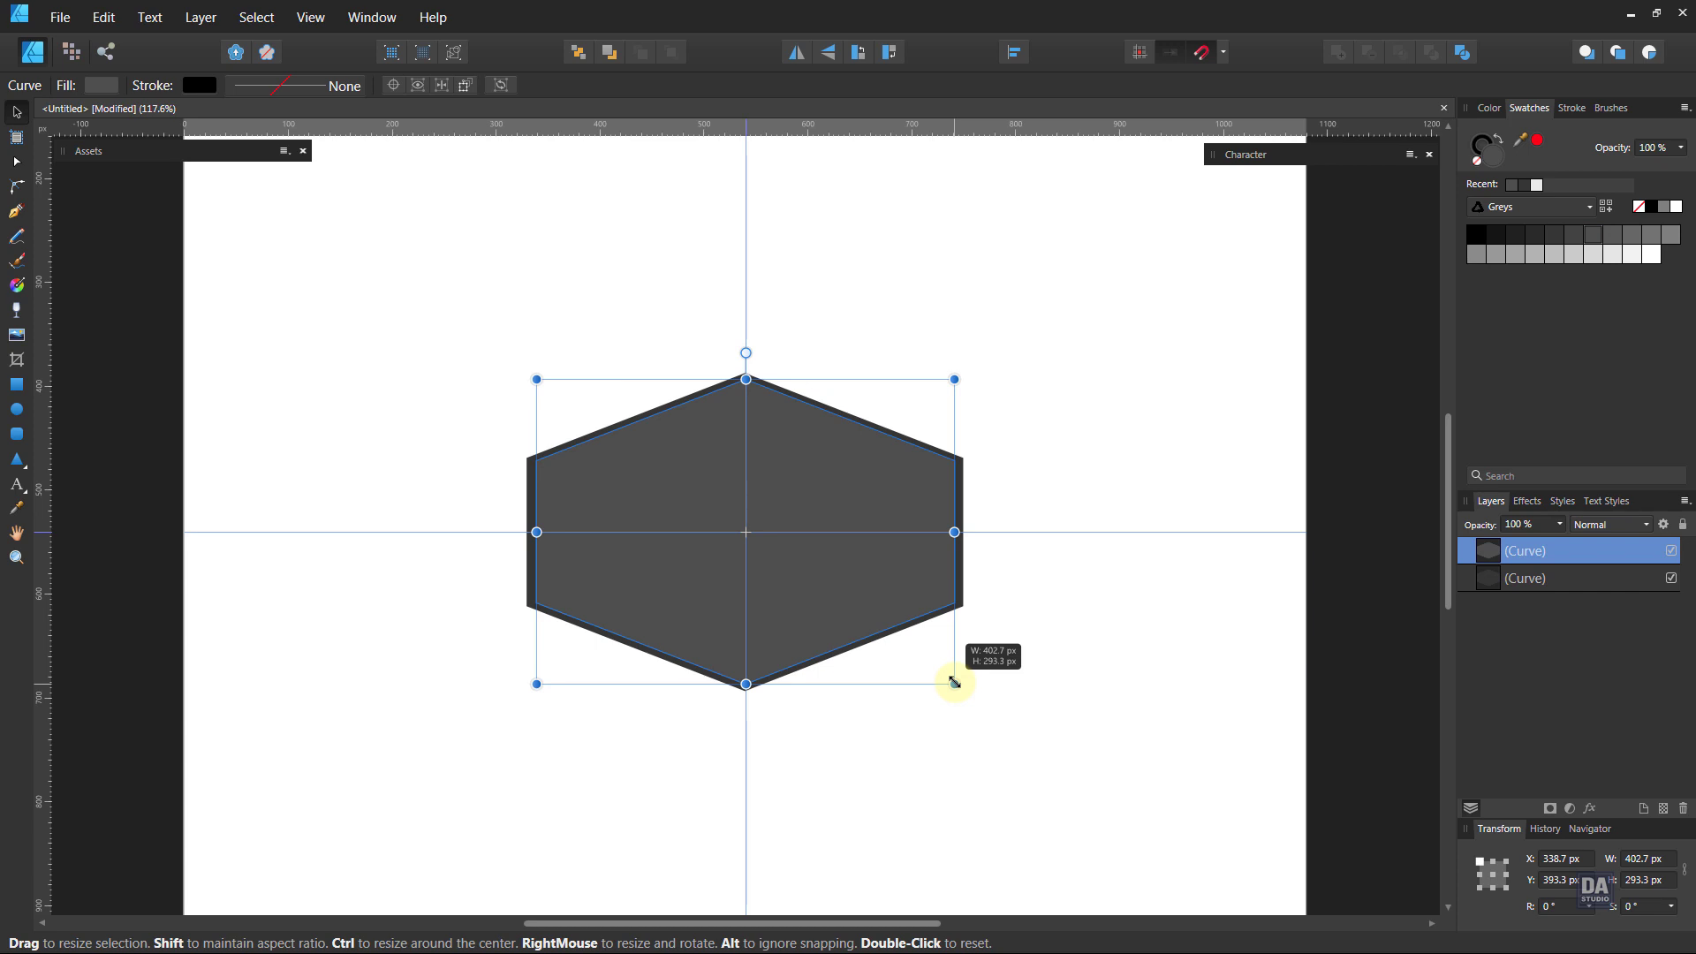
pyautogui.moveTo(745, 683); pyautogui.dragTo(746, 680)
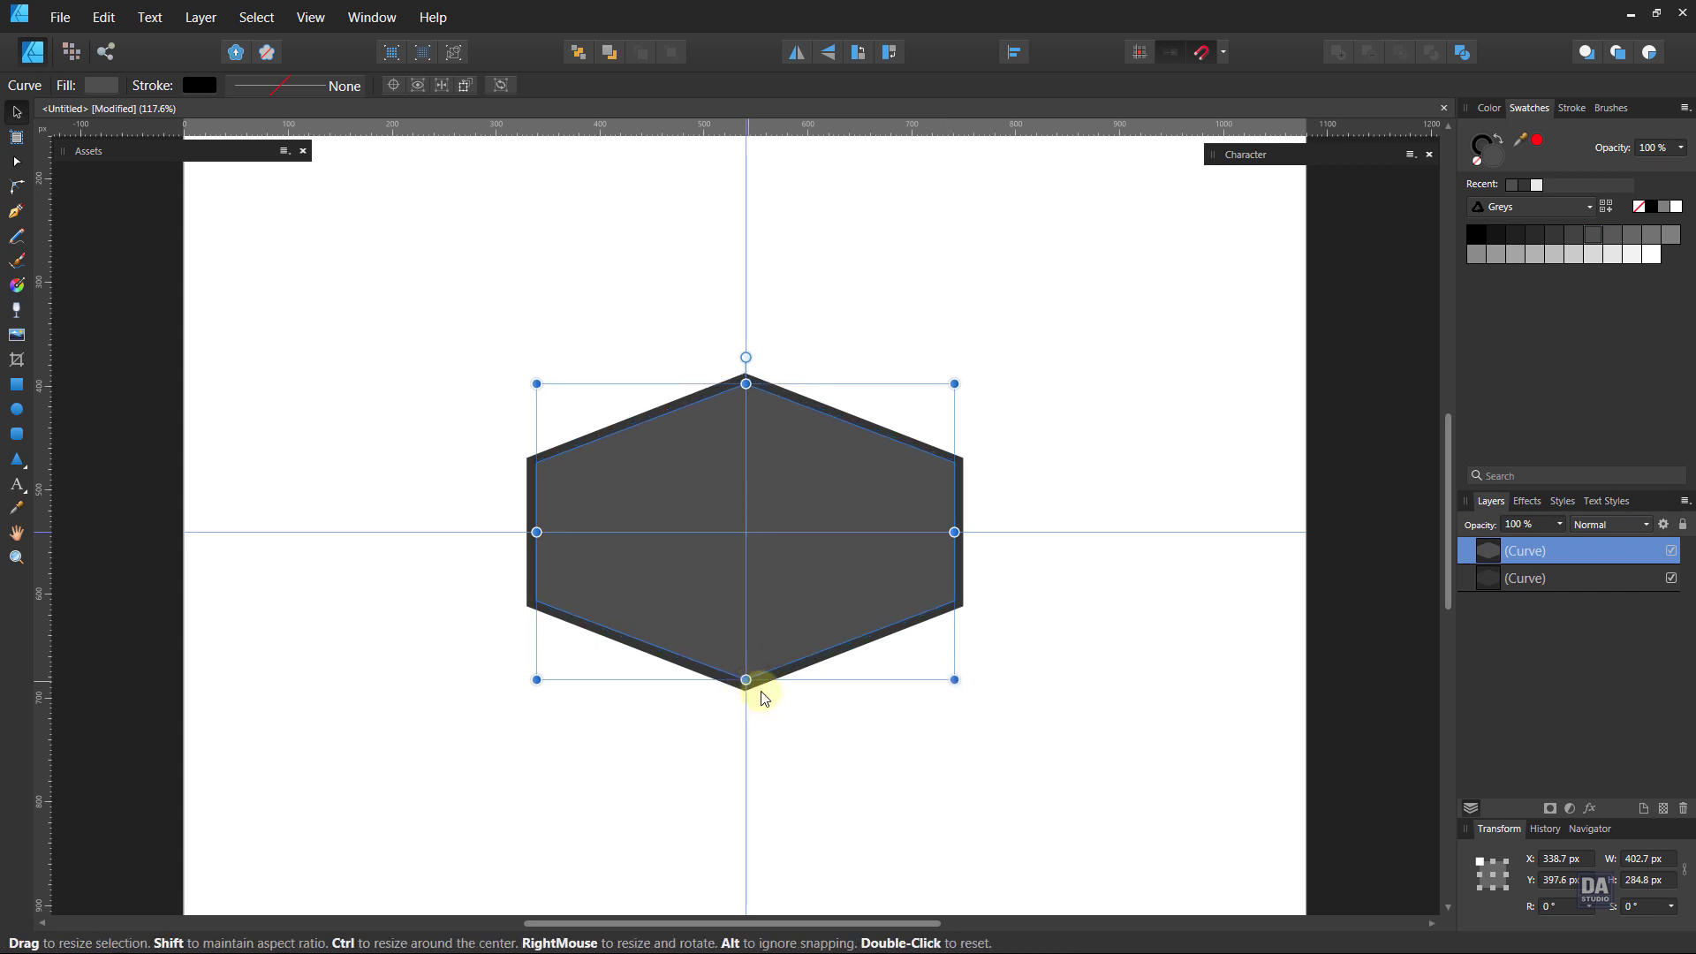
pyautogui.click(839, 740)
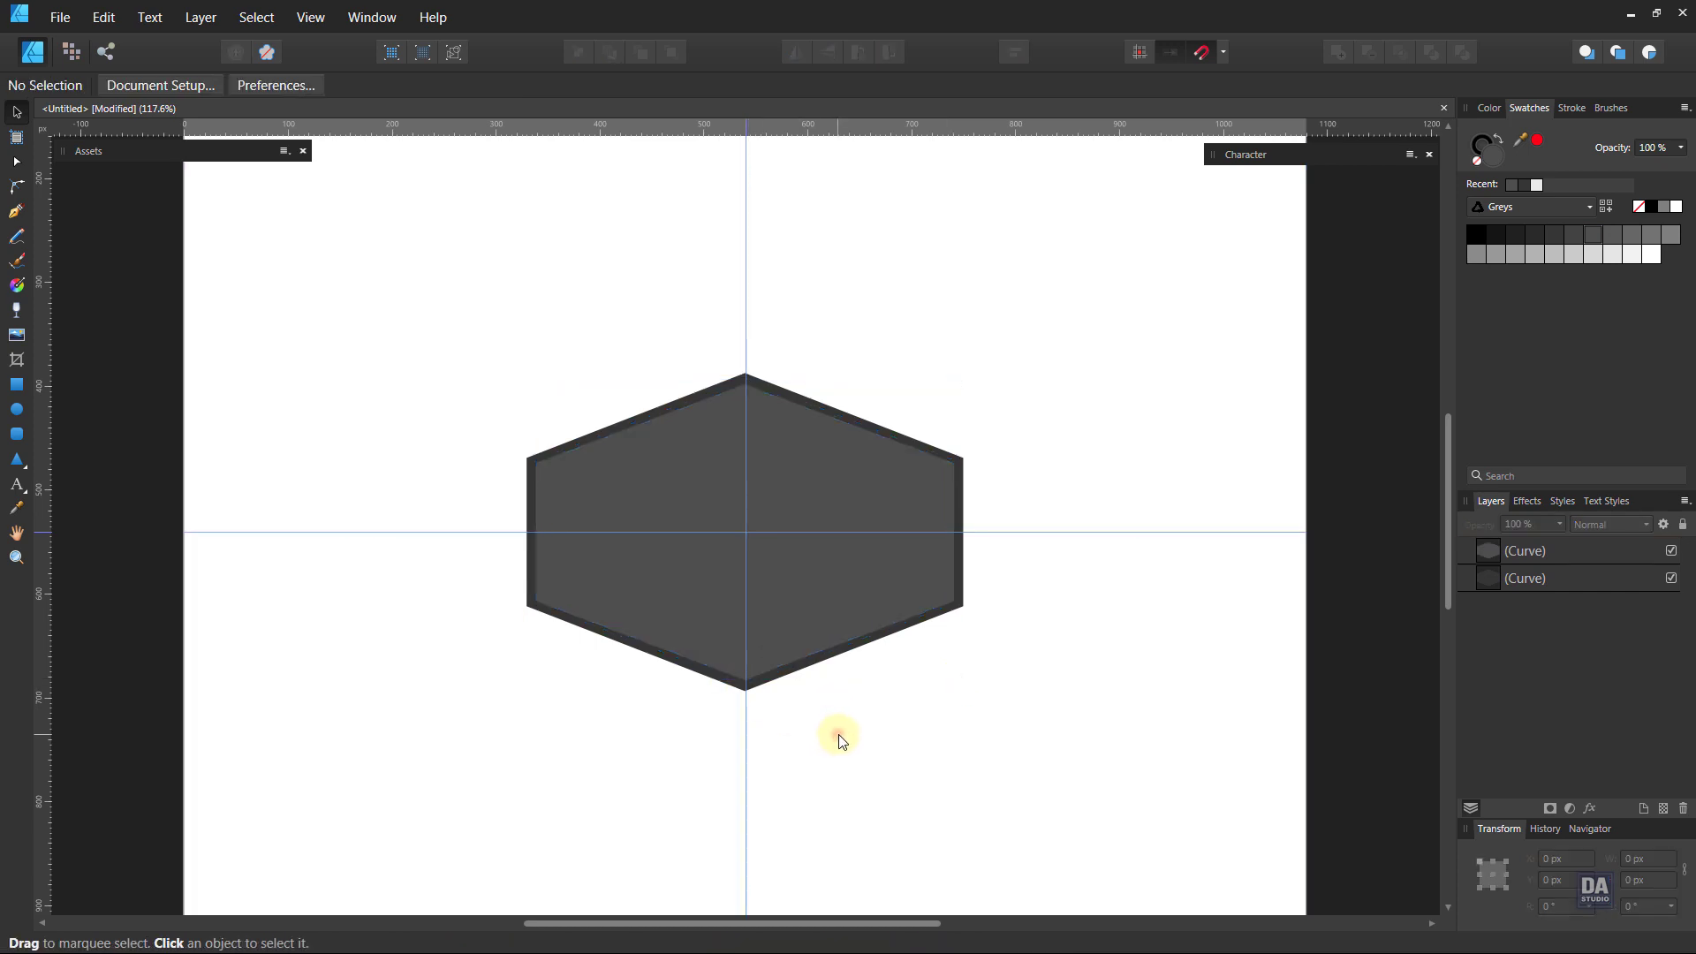
pyautogui.click(871, 613)
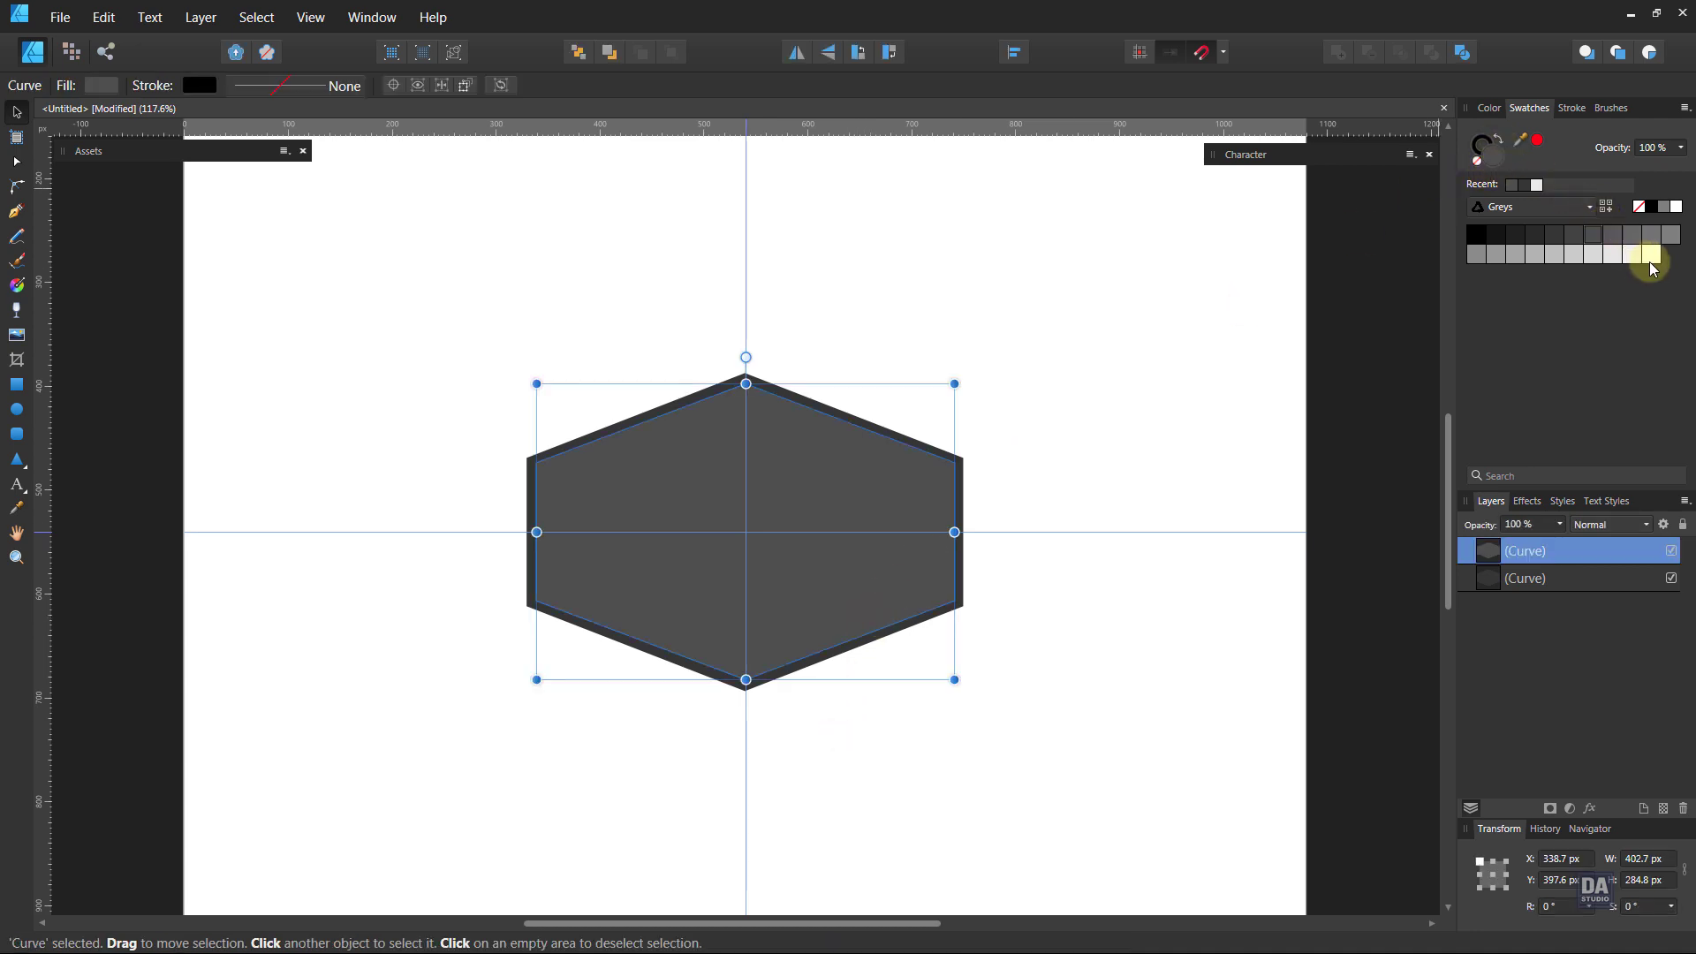
pyautogui.click(1651, 254)
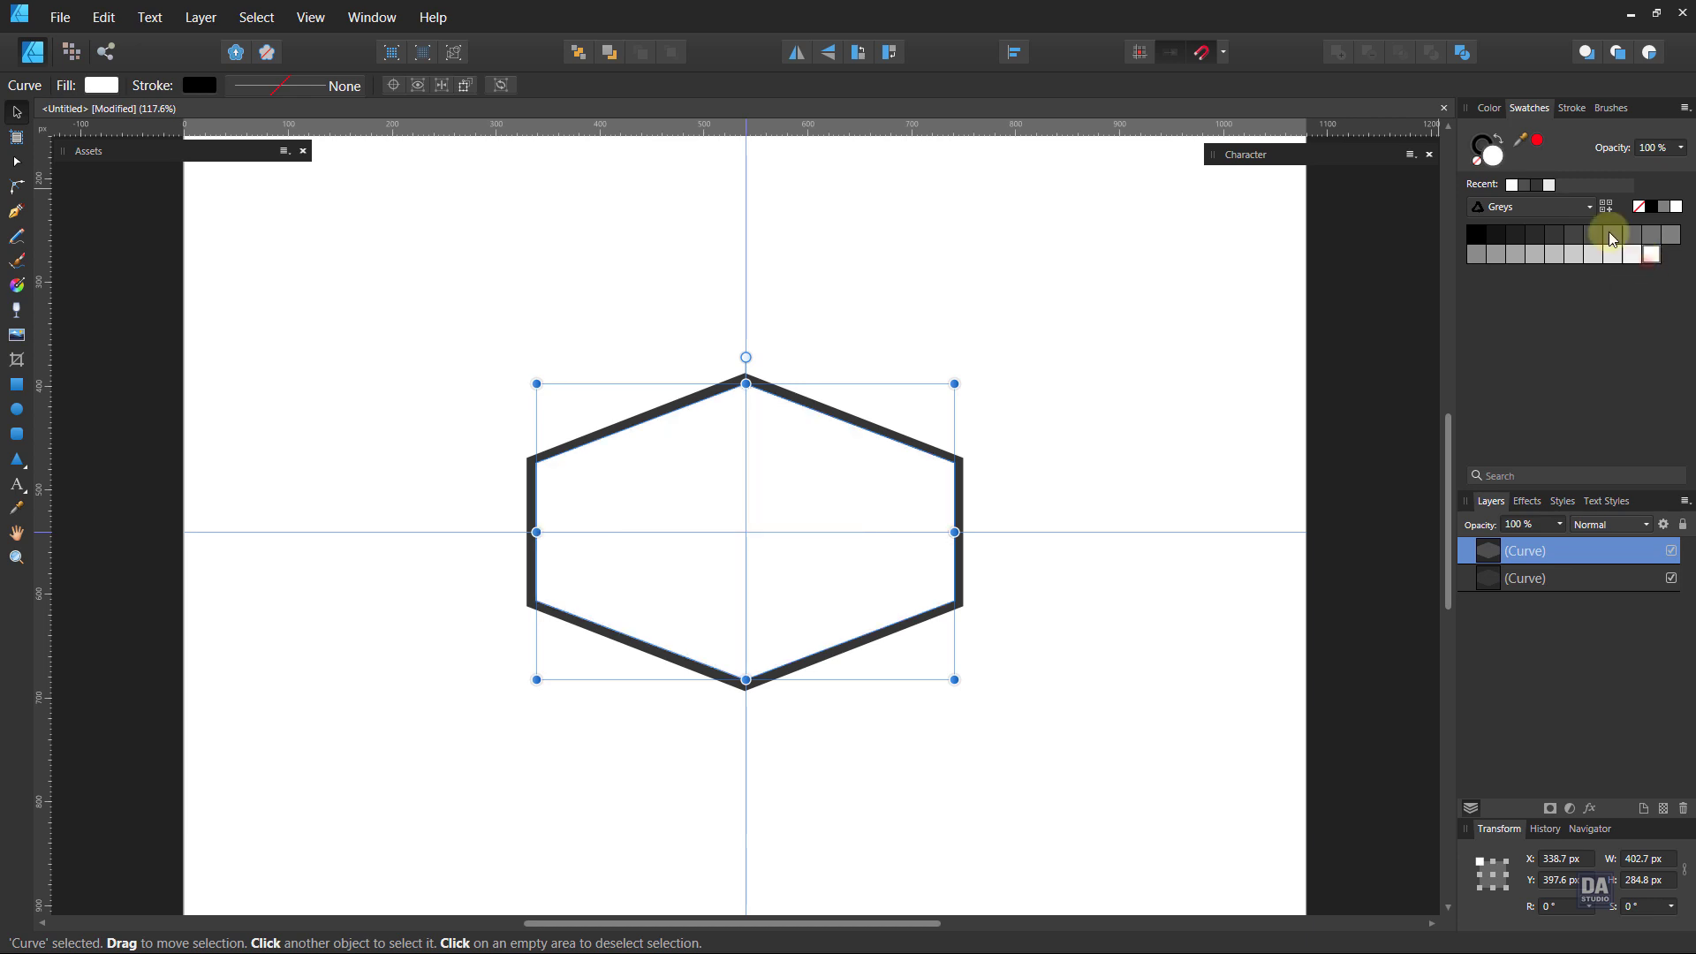
pyautogui.click(1499, 140)
pyautogui.click(1158, 344)
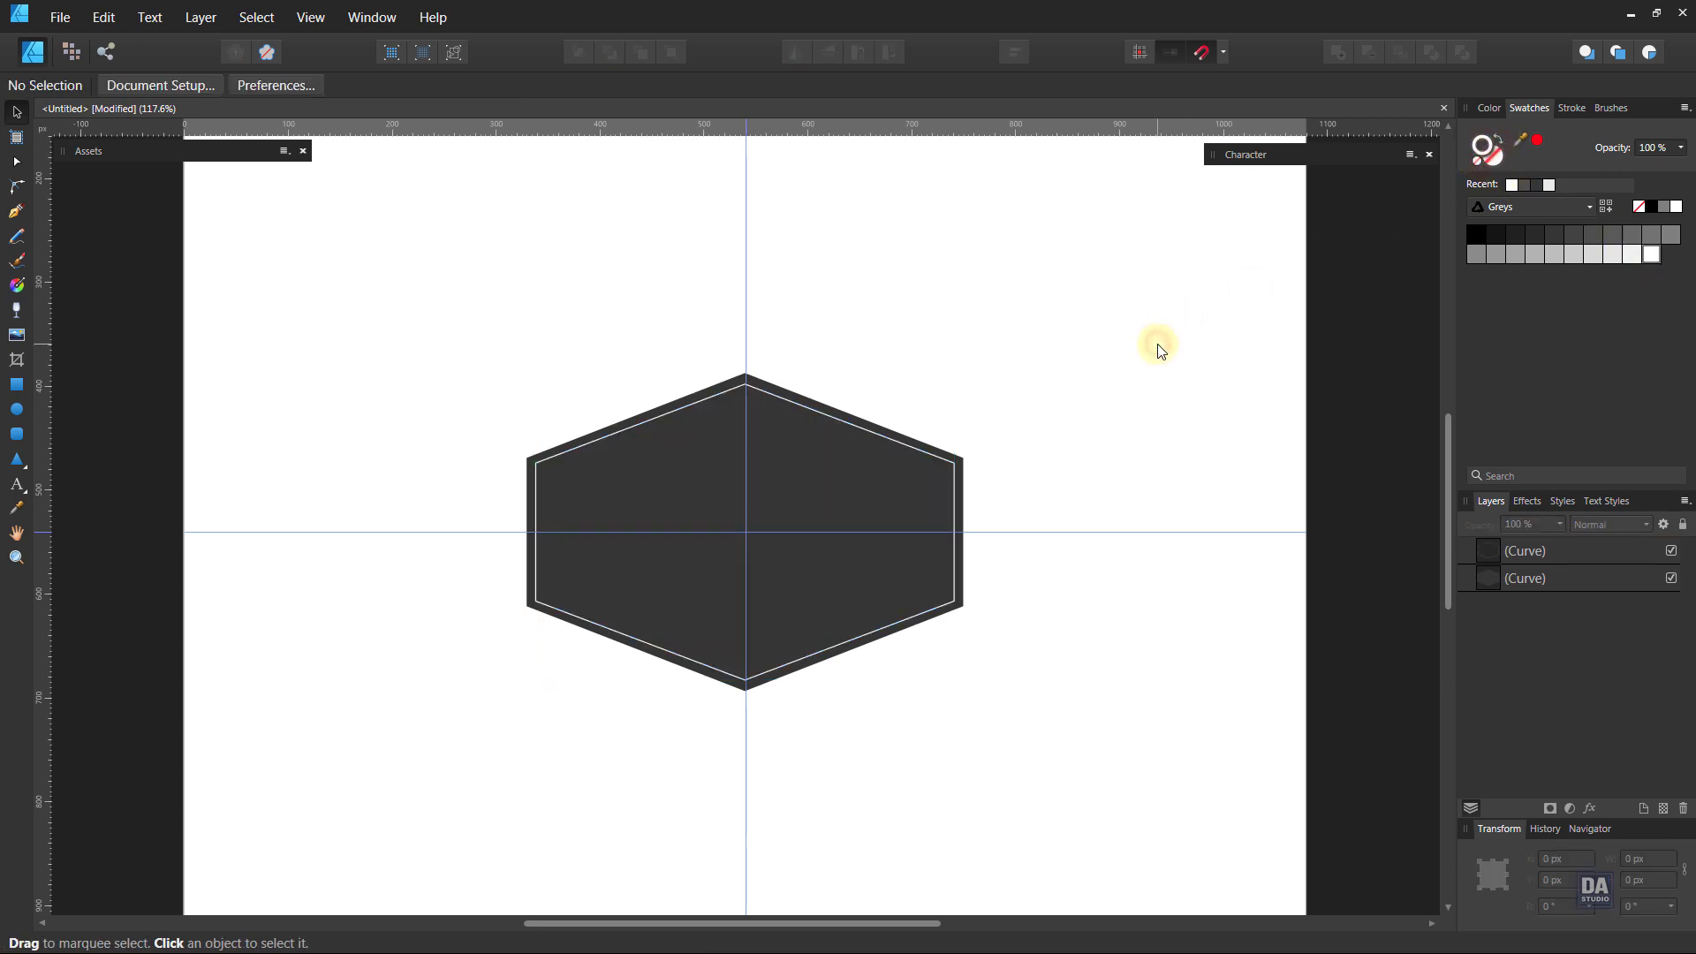
# - Shorten both hexagon curves together to about 287 px tall, keeping 420 px width
pyautogui.press('z')
pyautogui.moveTo(747, 508); pyautogui.dragTo(948, 499)
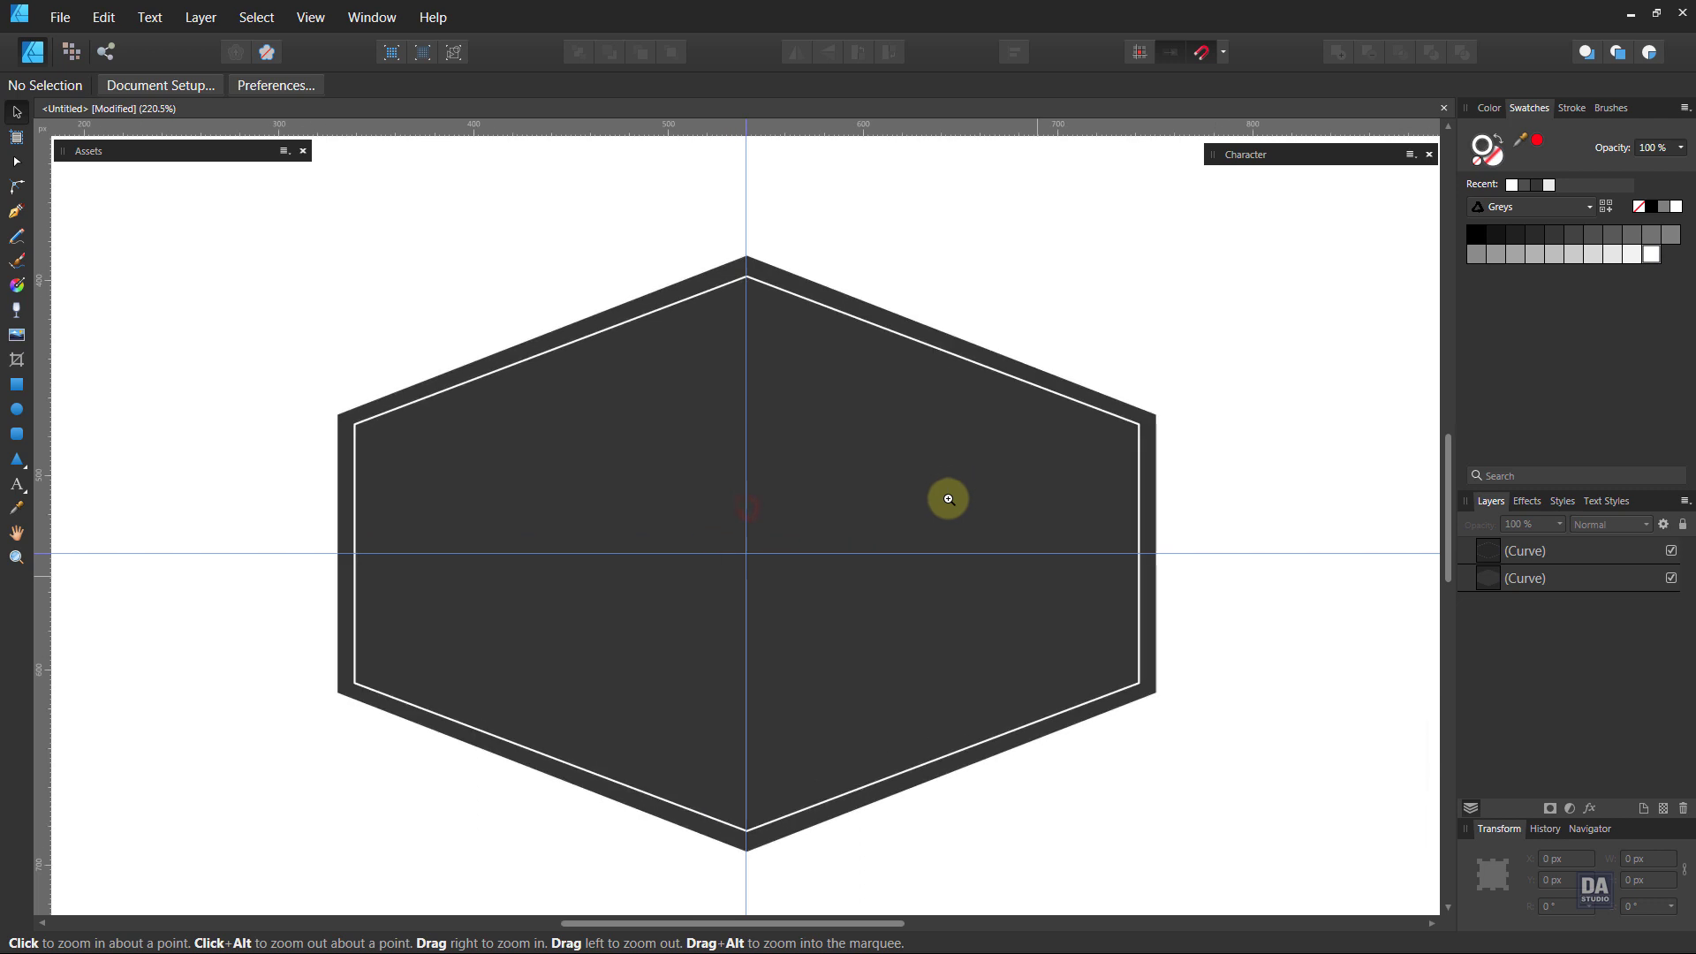
pyautogui.scroll(-1, 908, 522)
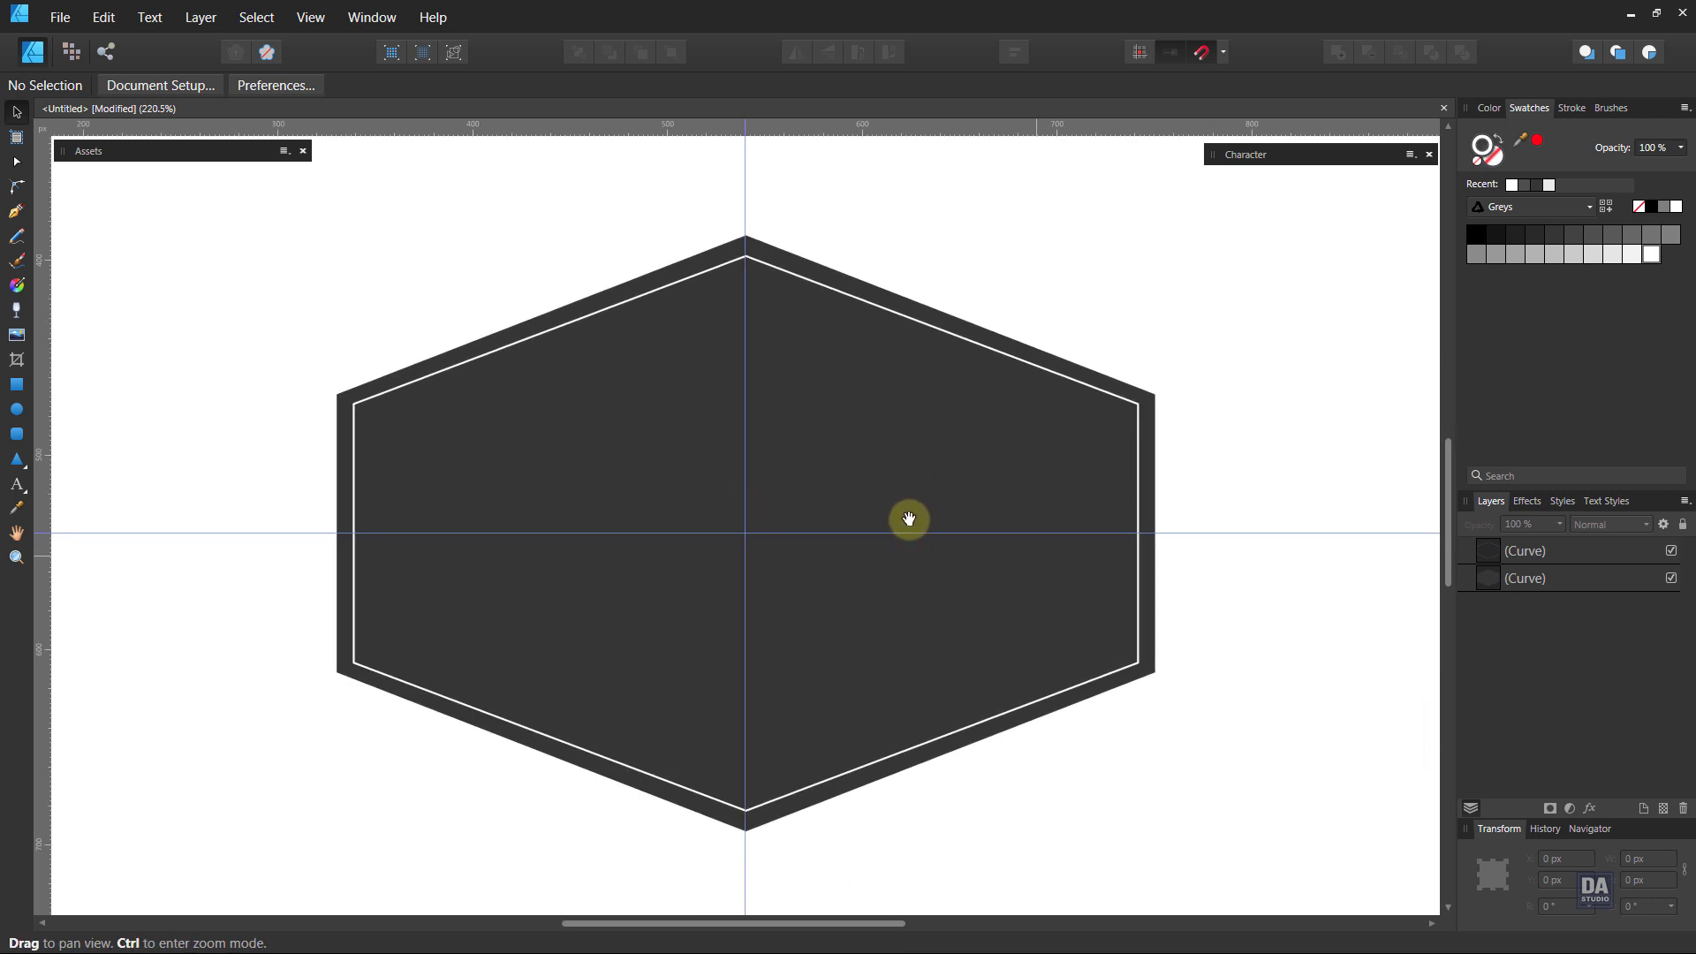
pyautogui.press('v')
pyautogui.moveTo(231, 209); pyautogui.dragTo(1352, 879)
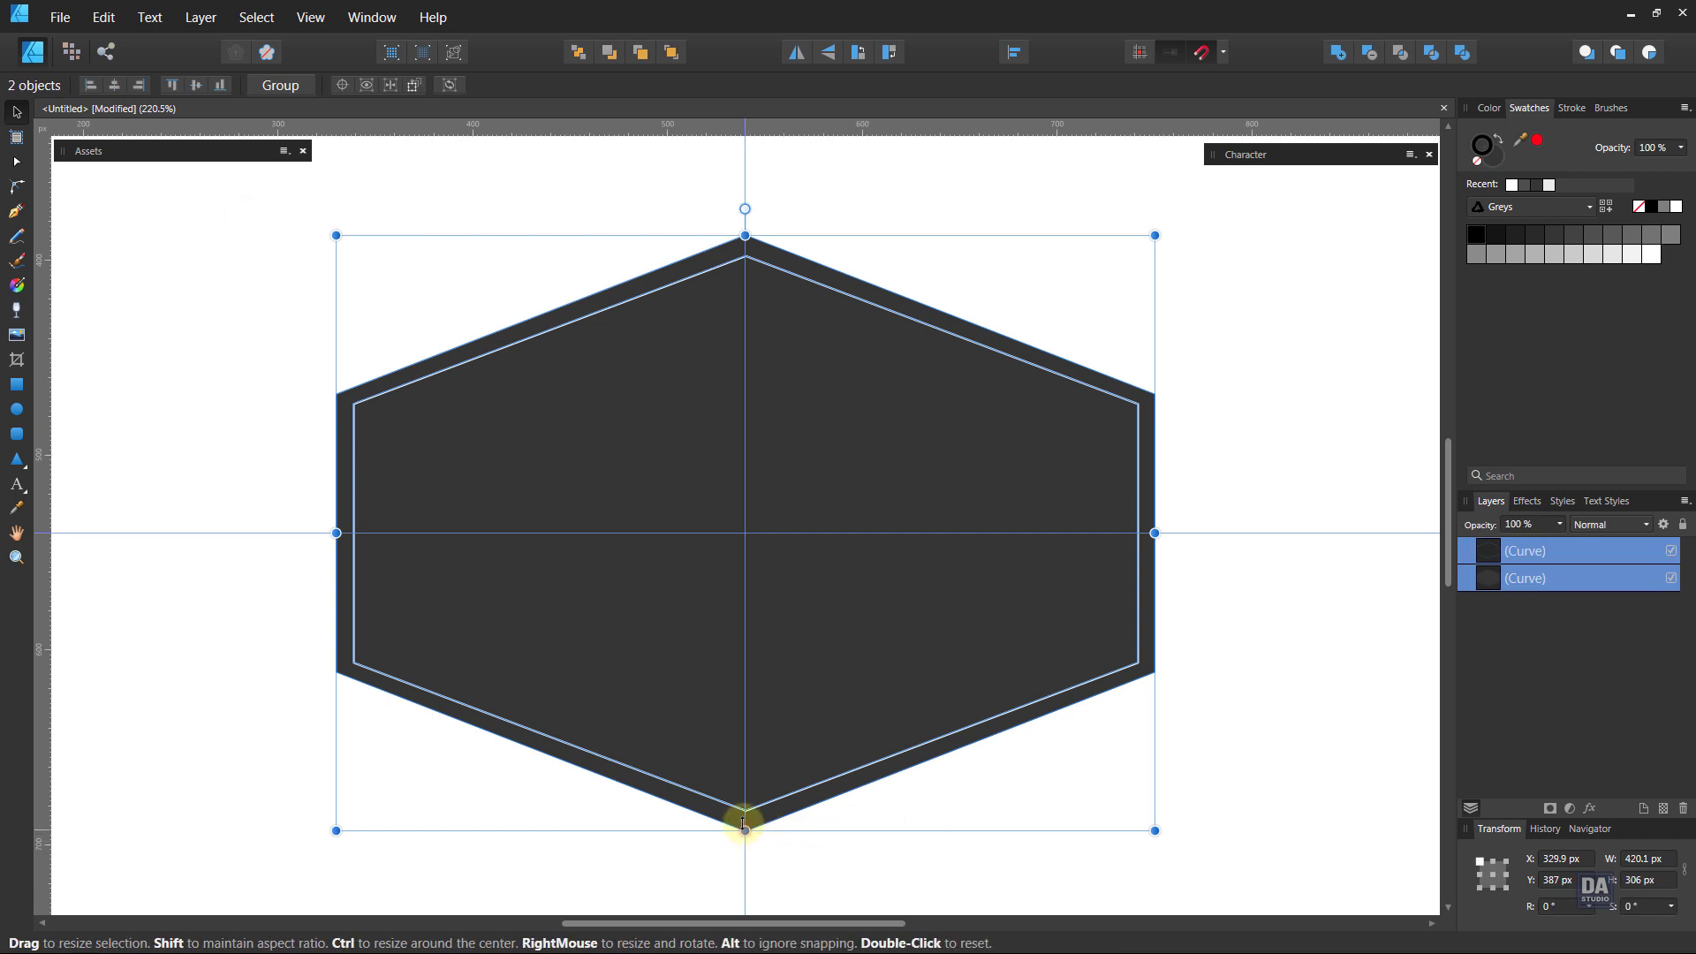
pyautogui.moveTo(744, 828); pyautogui.dragTo(746, 811)
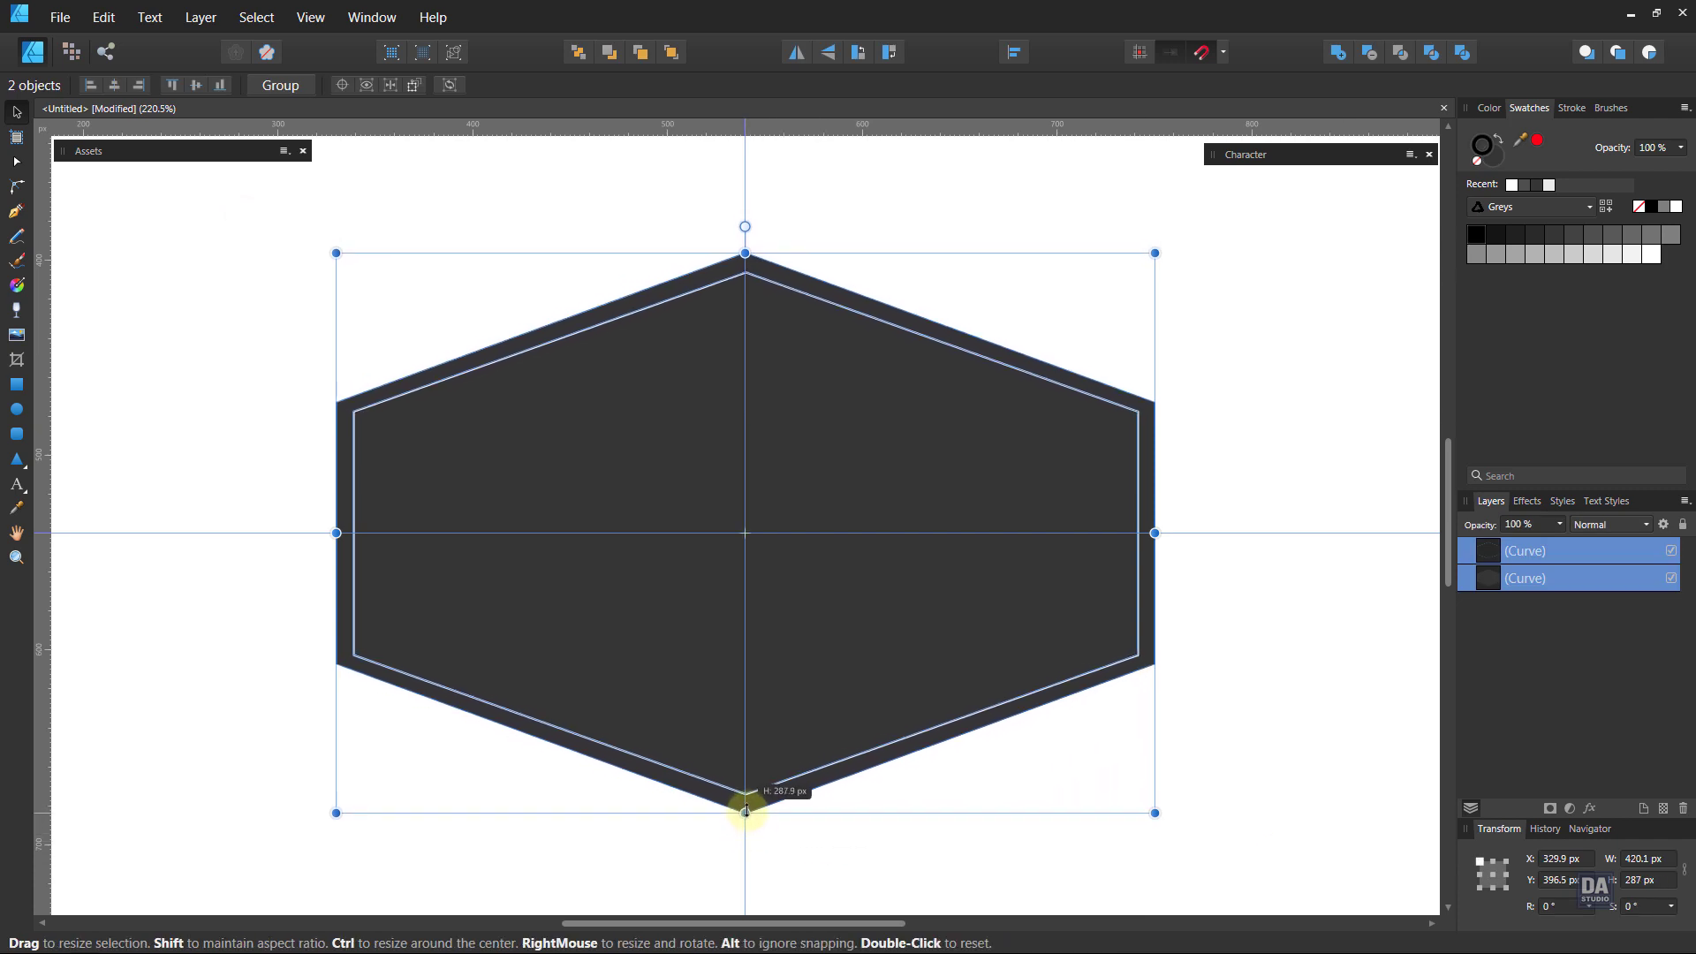
pyautogui.click(998, 840)
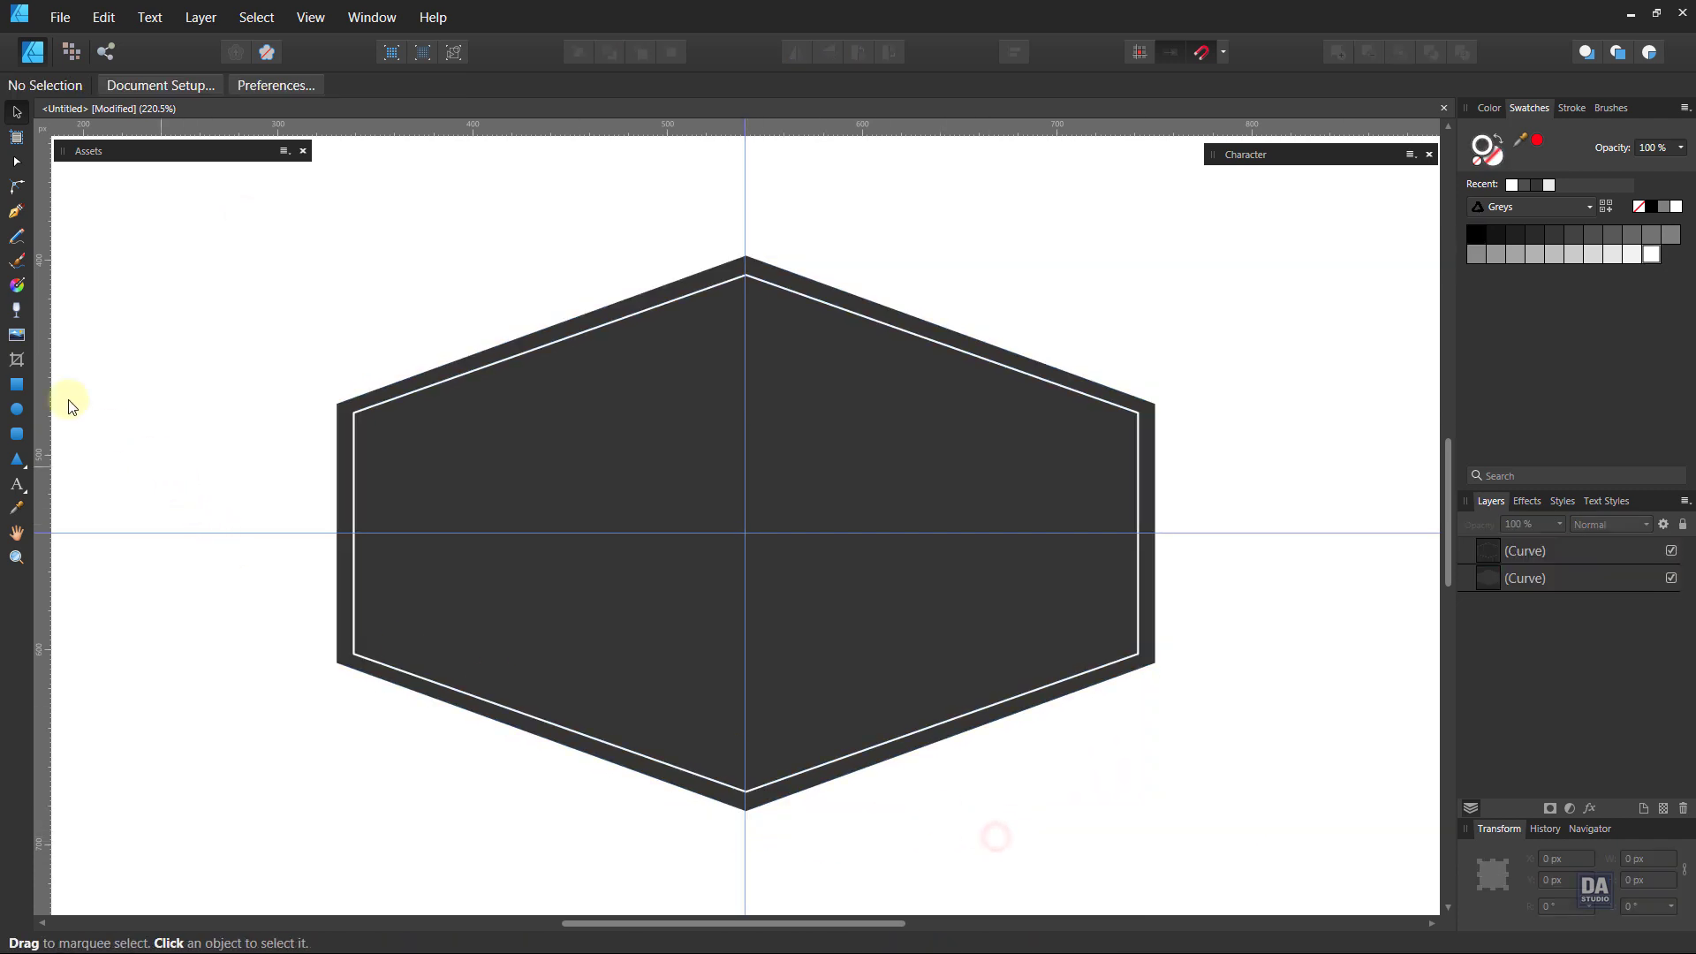
# - Draw a grey, outline-free bar across the hexagon centre, narrowed to 250.4 px on the left half
pyautogui.click(16, 385)
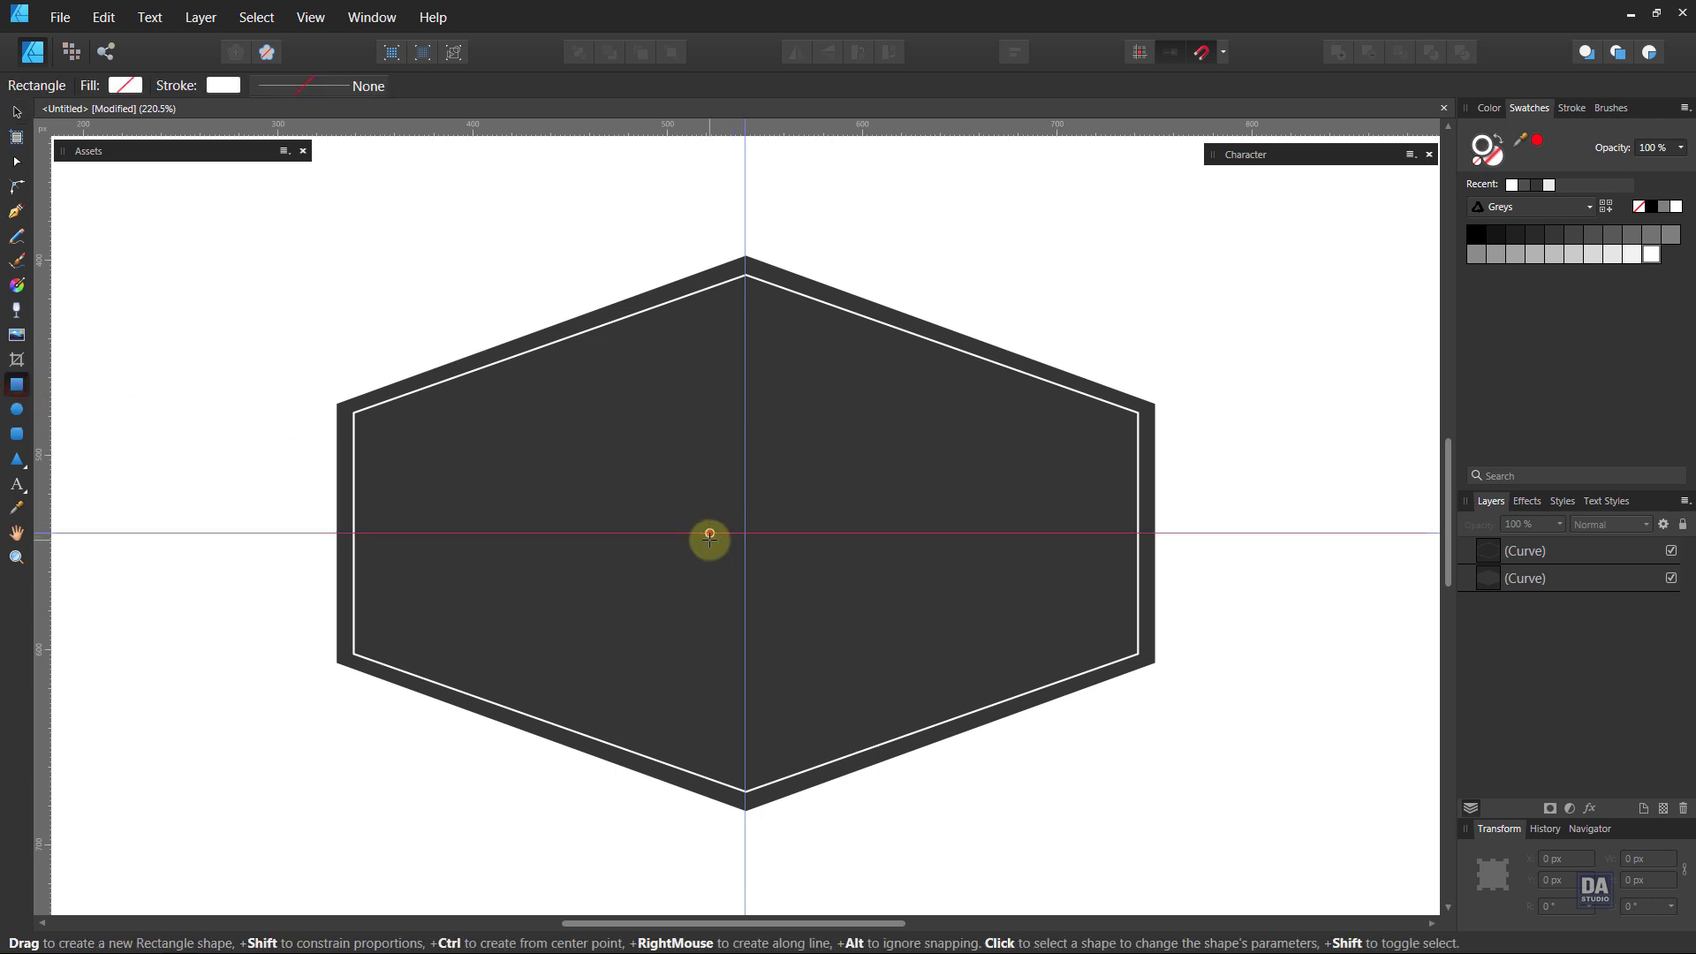
pyautogui.moveTo(745, 533)
pyautogui.mouseDown()
pyautogui.moveTo(1224, 605)
pyautogui.moveTo(1136, 575)
pyautogui.moveTo(1234, 591)
pyautogui.moveTo(1233, 609)
pyautogui.mouseUp()
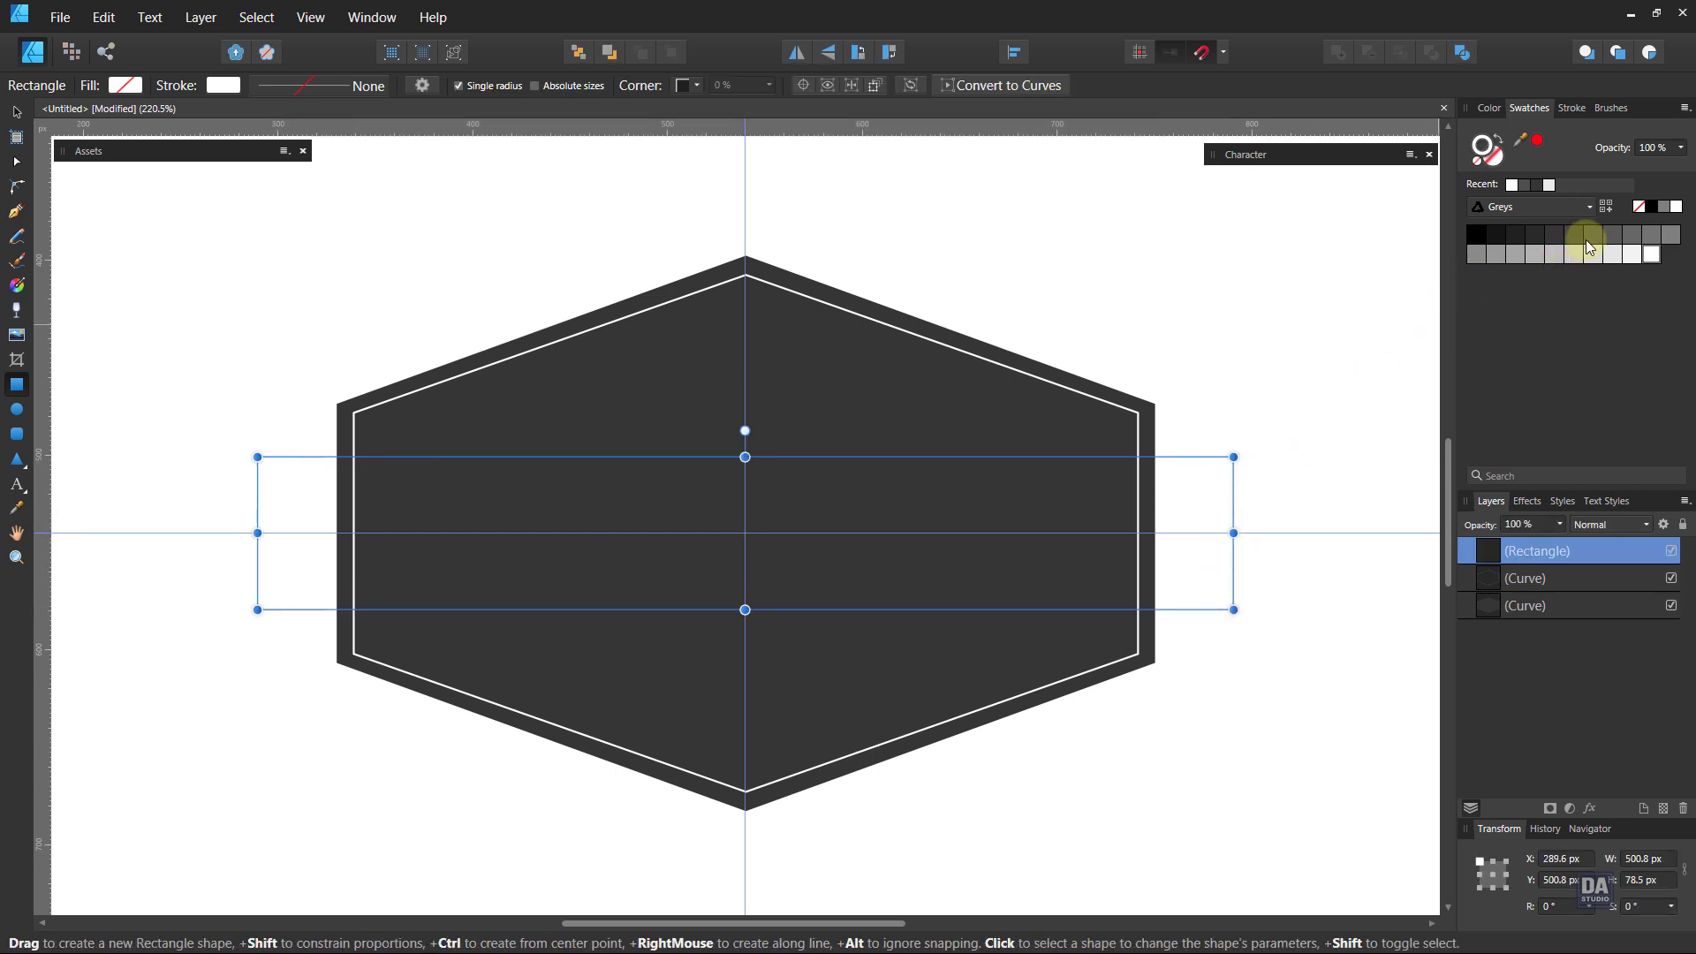
pyautogui.click(1619, 237)
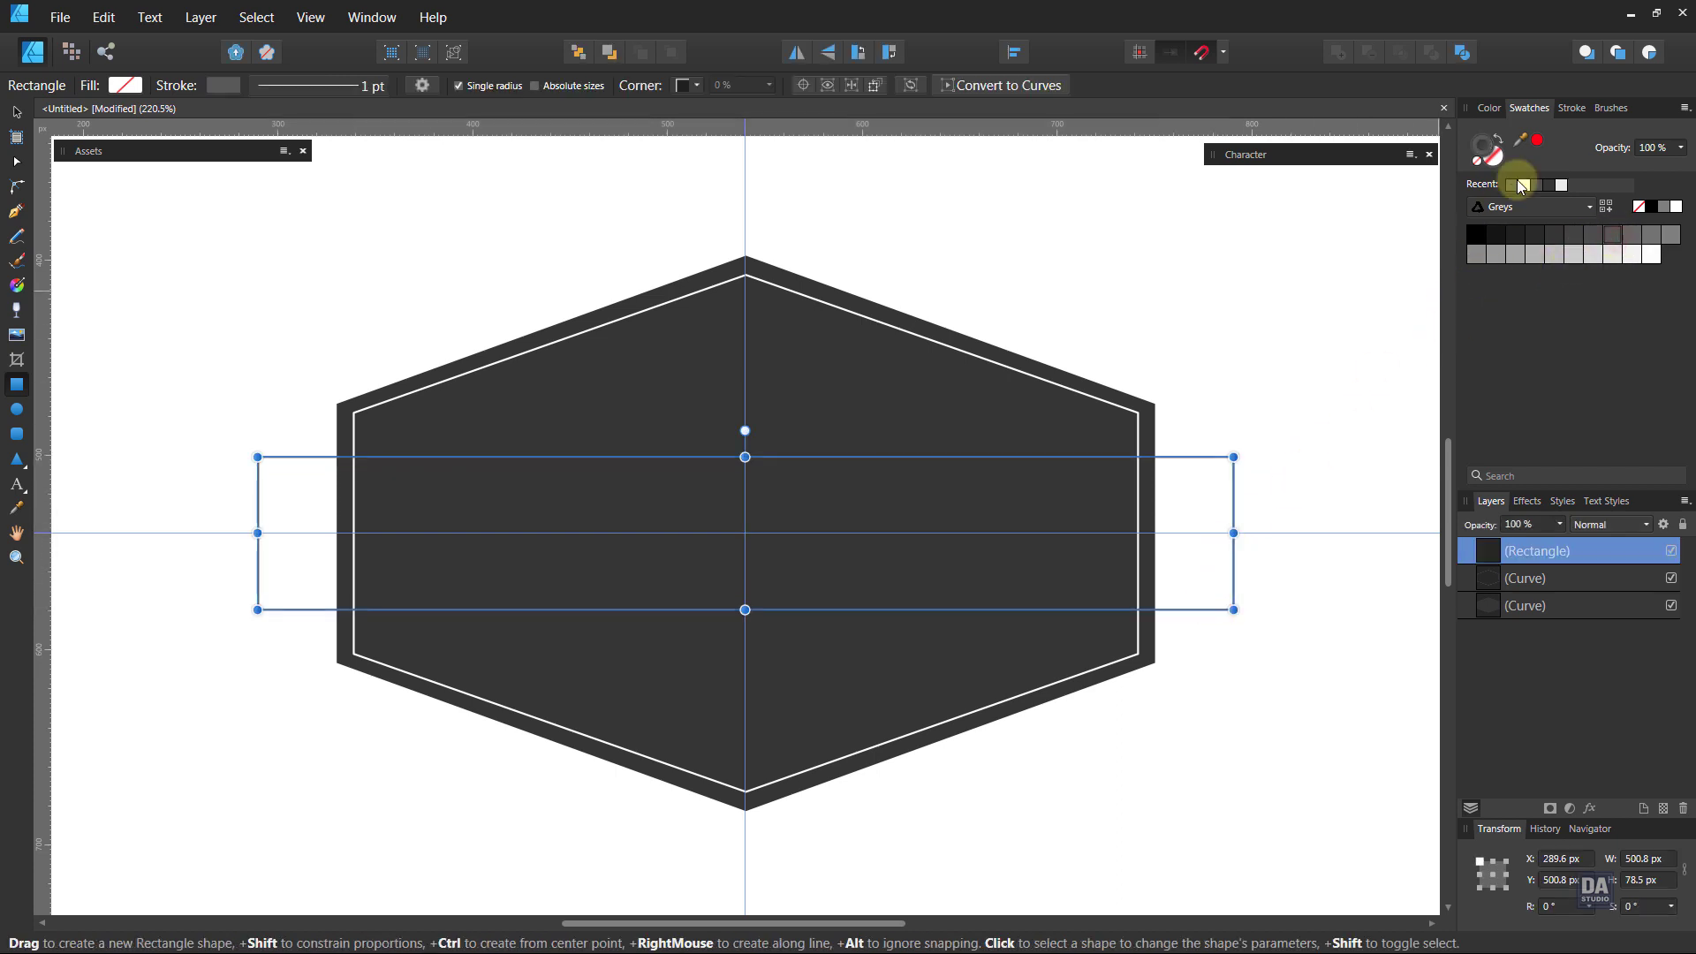
pyautogui.click(1499, 144)
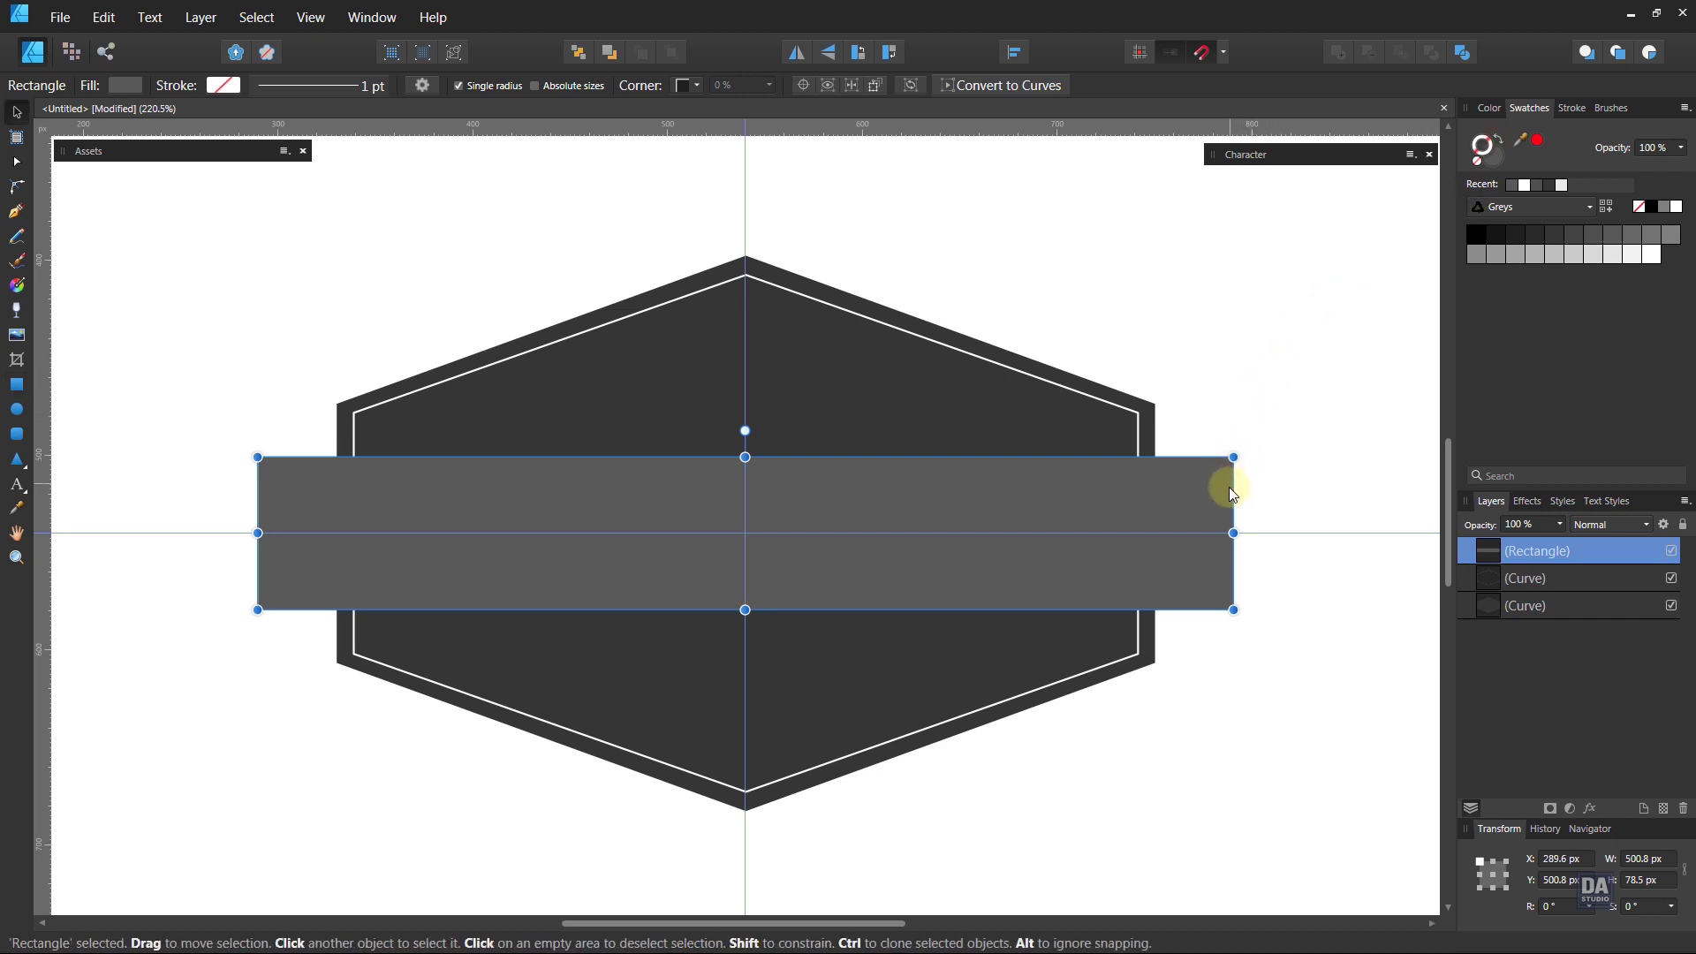
pyautogui.moveTo(1233, 533); pyautogui.dragTo(745, 548)
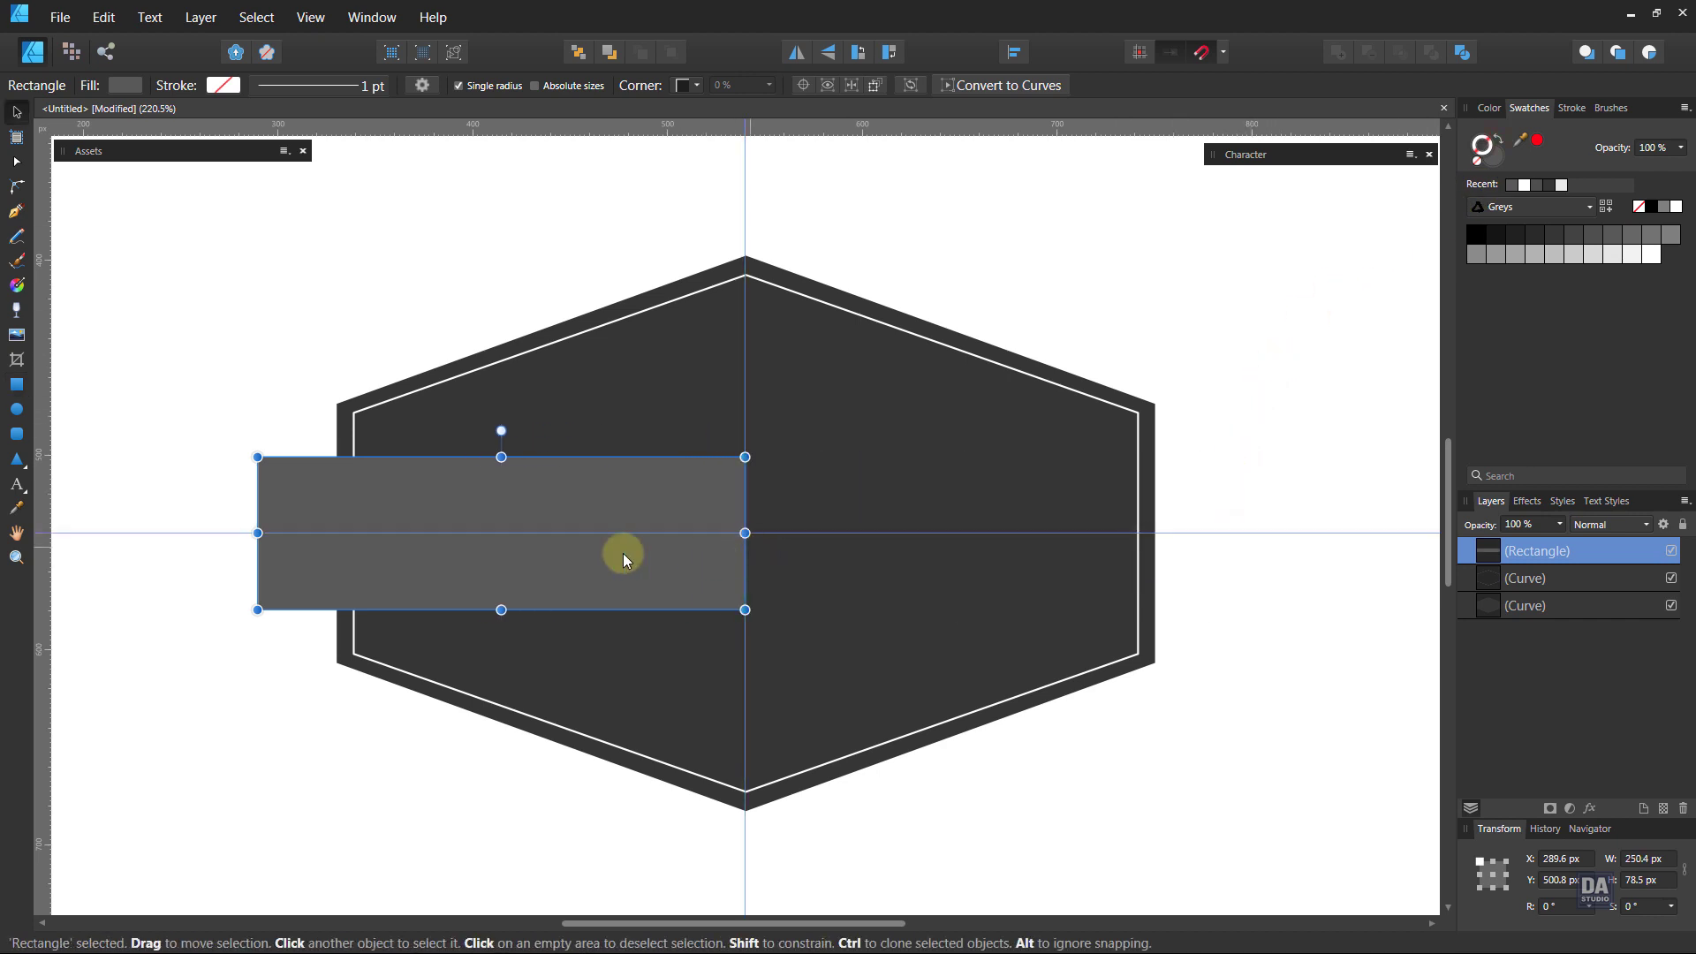
# - Convert the bar to curves and add a notch node on its left end, keeping it reaching the centre guide
pyautogui.click(957, 85)
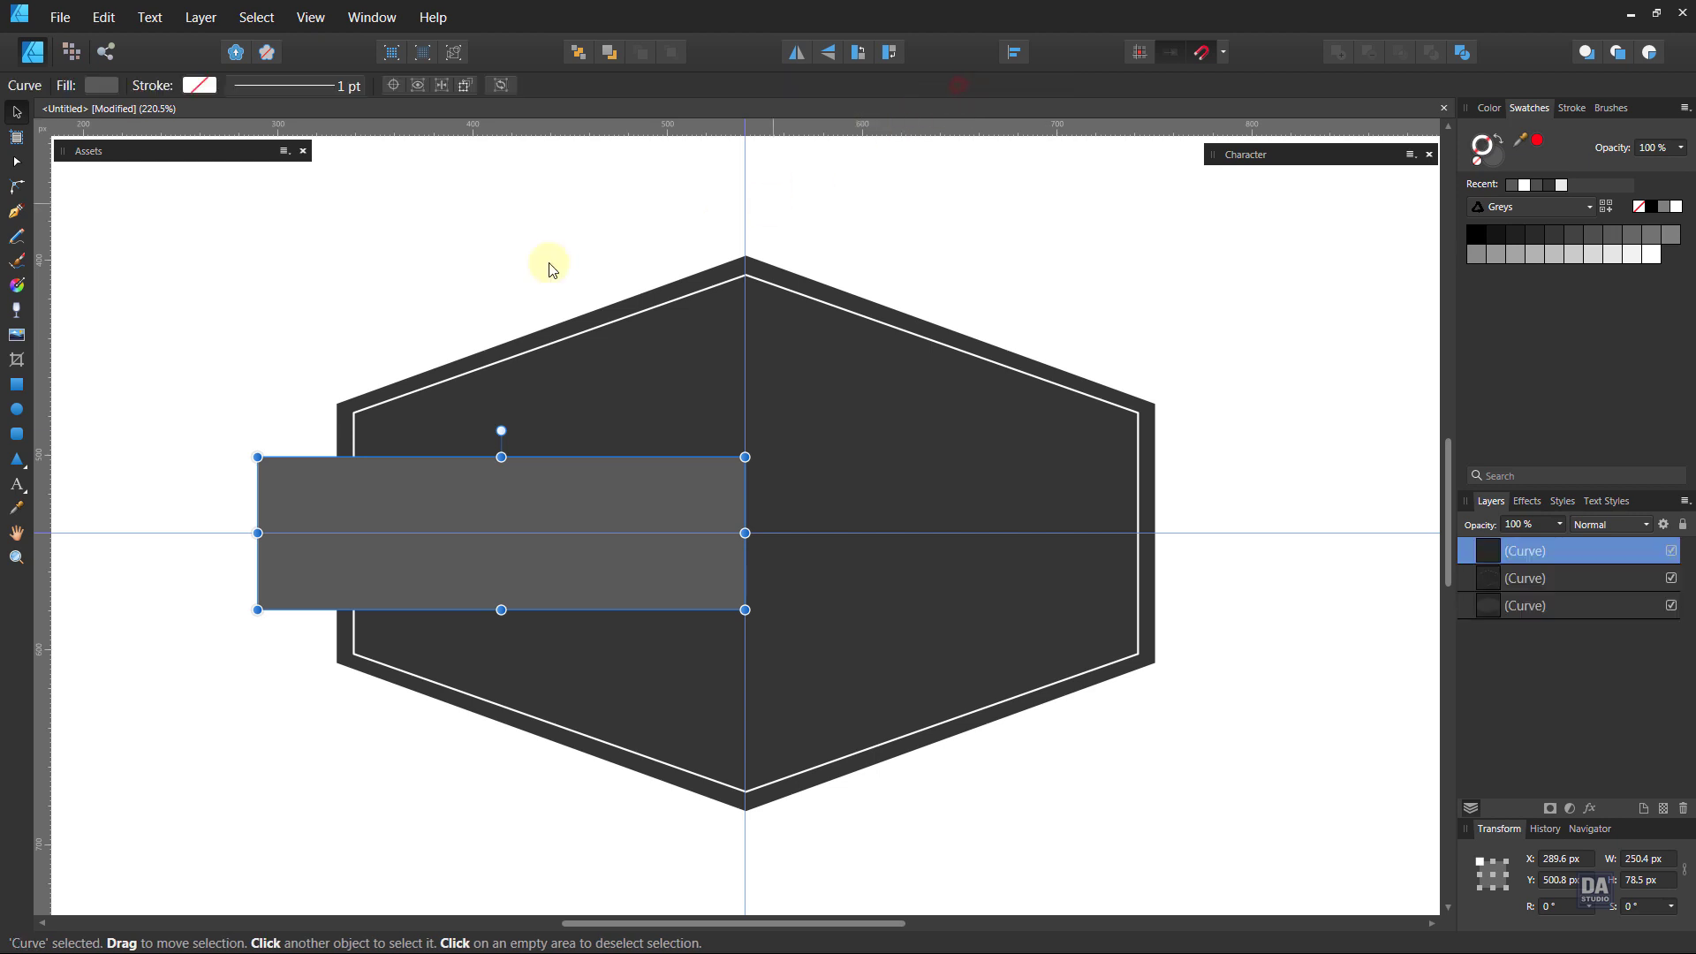
pyautogui.click(17, 162)
pyautogui.click(257, 532)
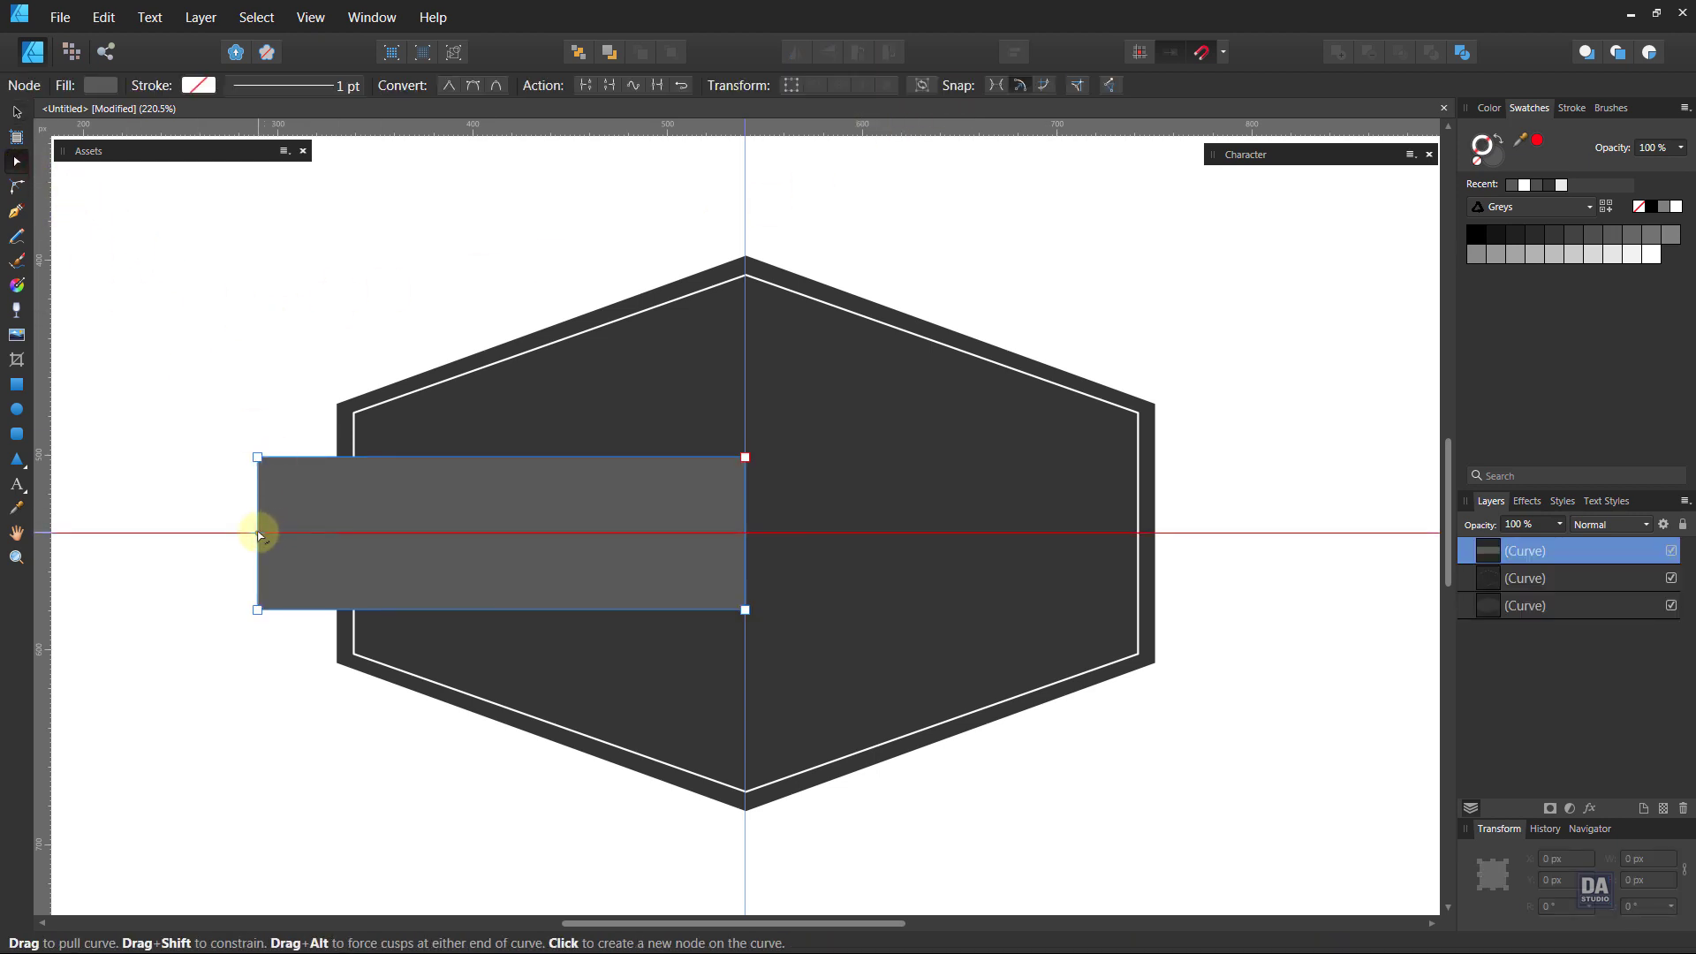
pyautogui.moveTo(258, 534); pyautogui.dragTo(306, 535)
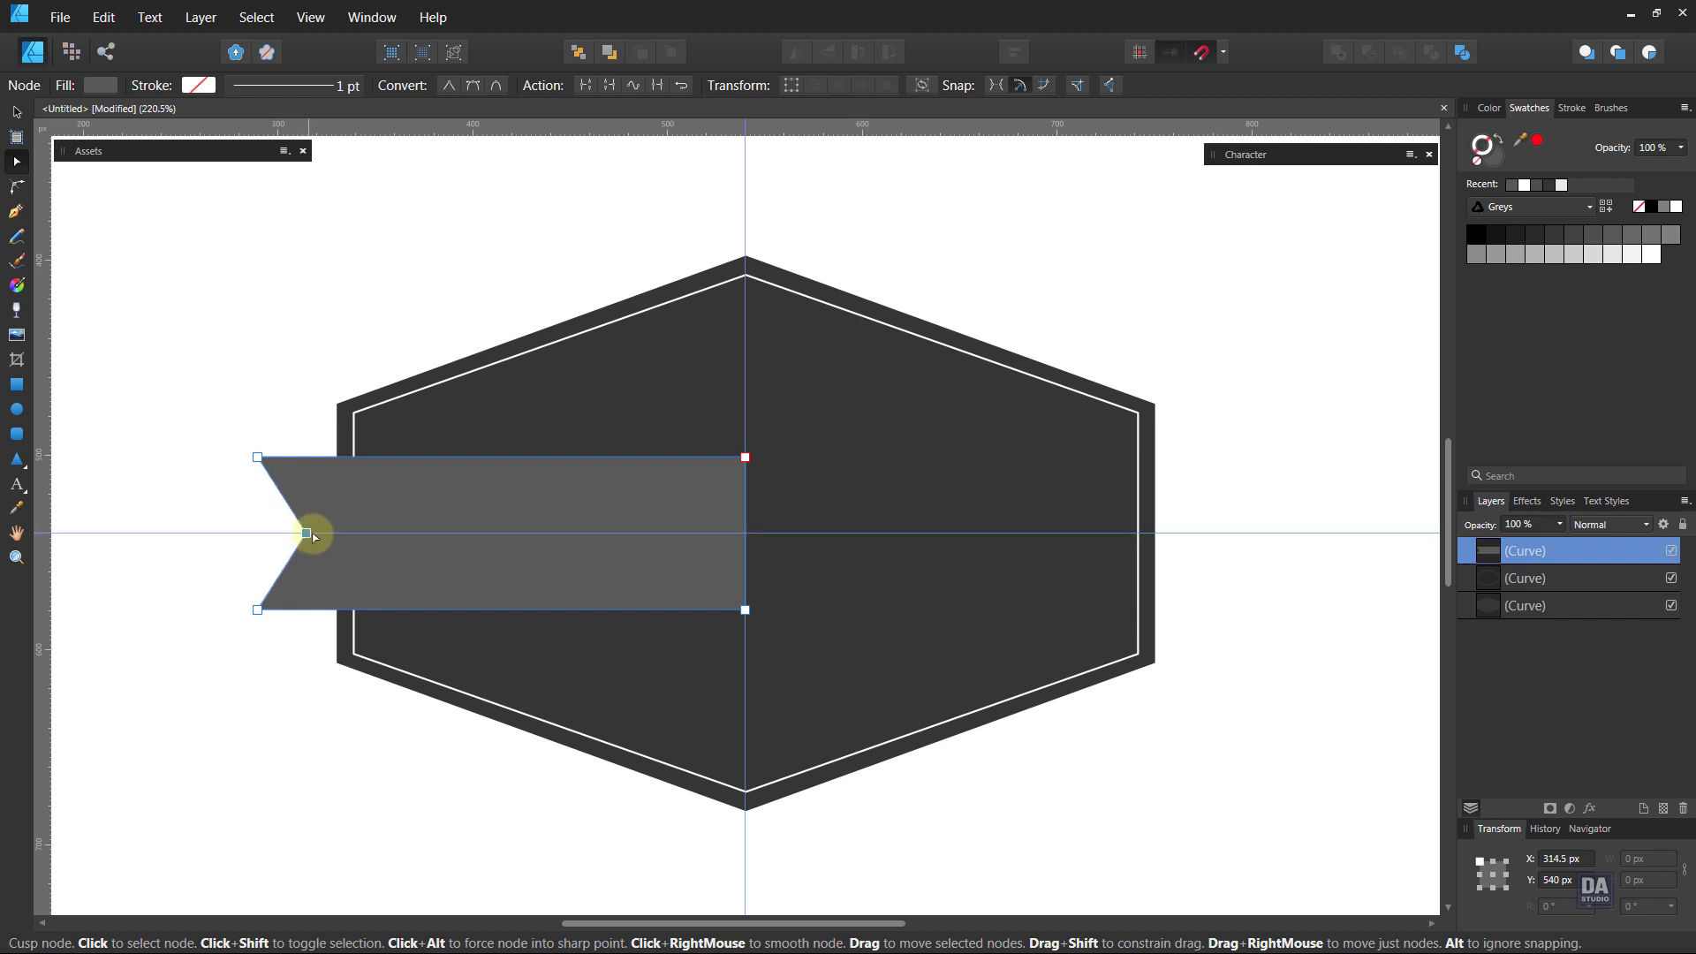
pyautogui.press('v')
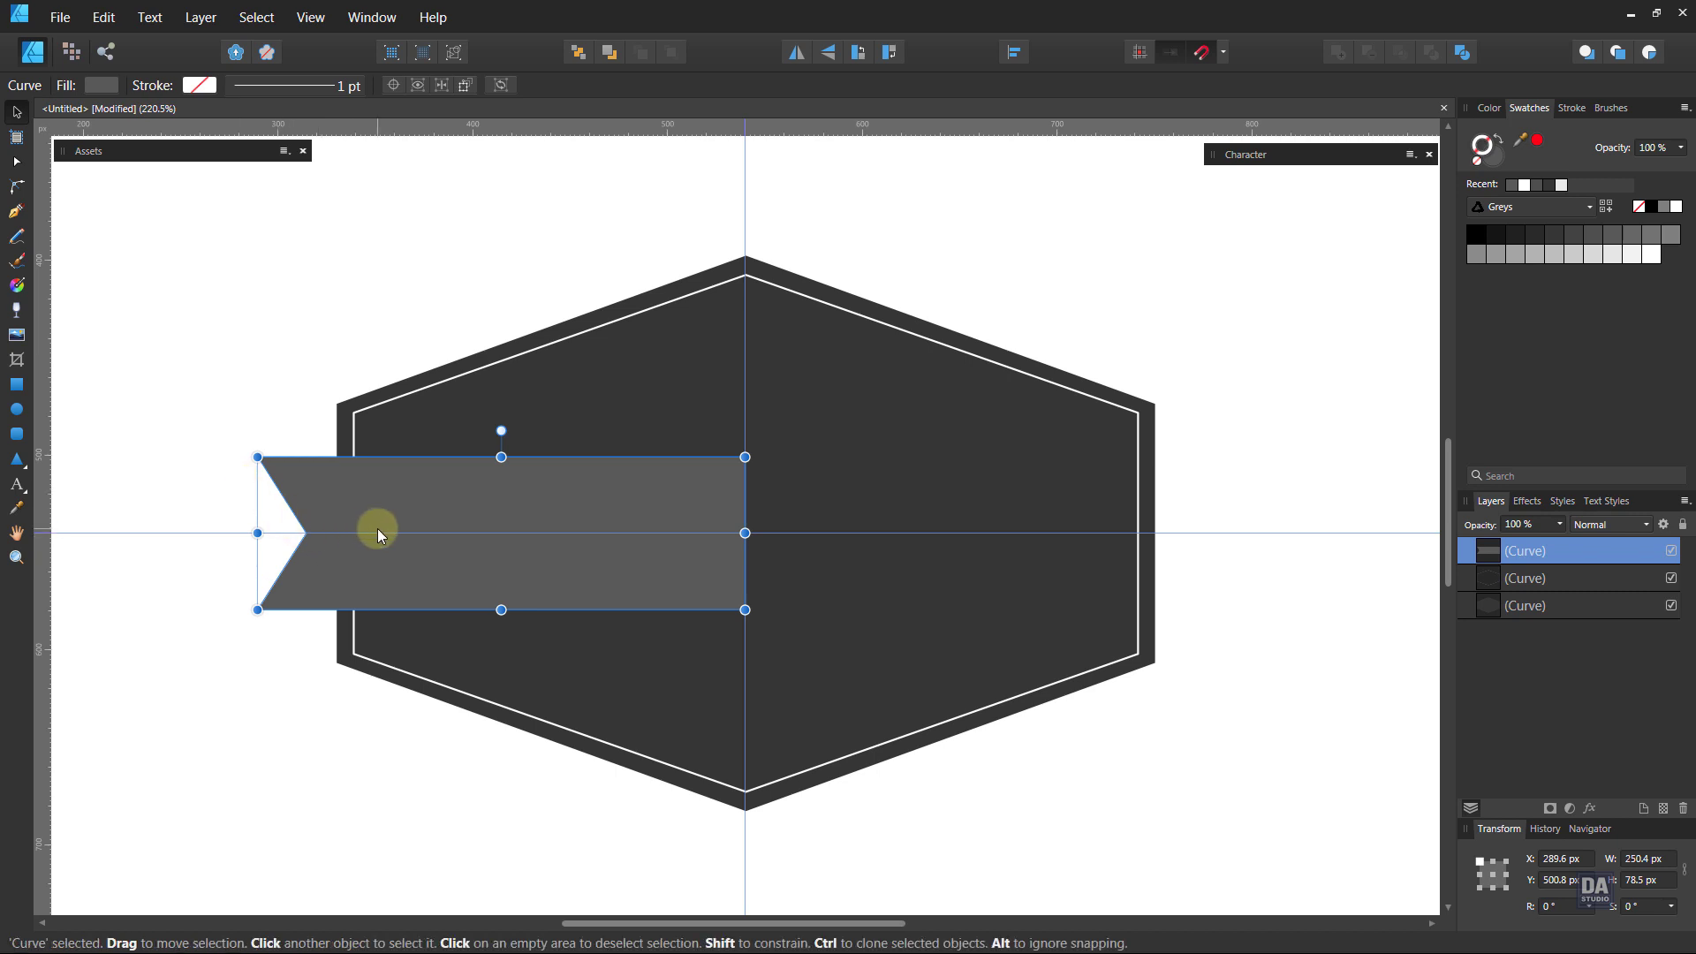
pyautogui.moveTo(378, 528); pyautogui.dragTo(326, 529)
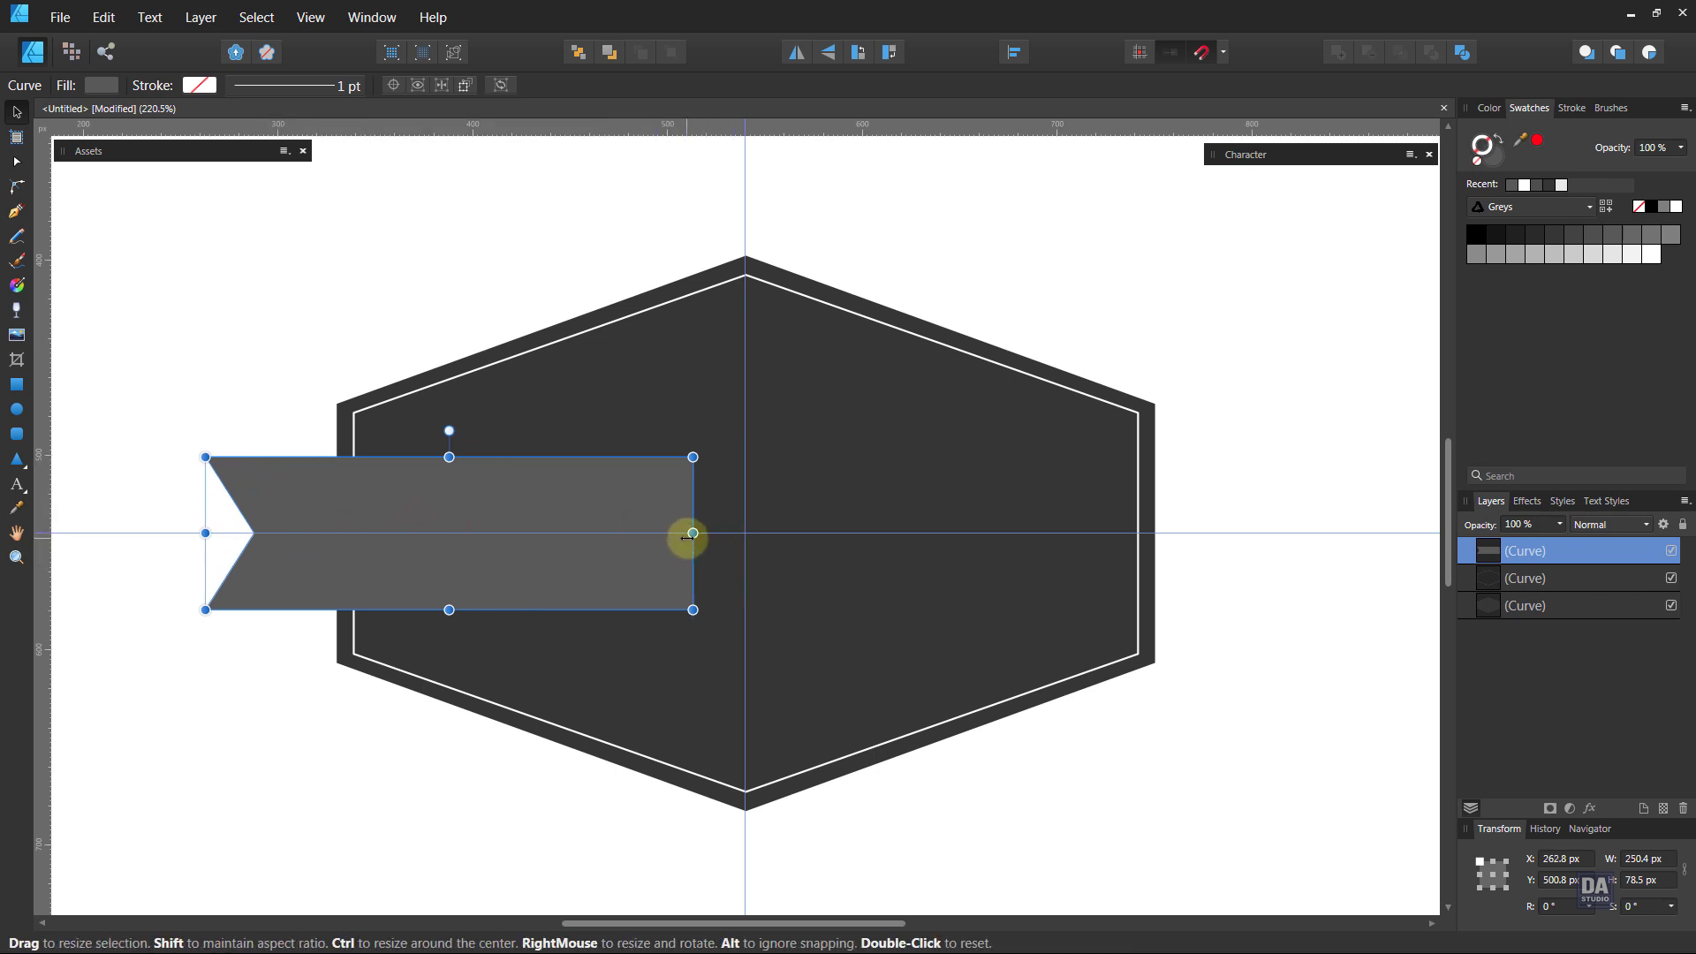
pyautogui.moveTo(693, 533); pyautogui.dragTo(745, 533)
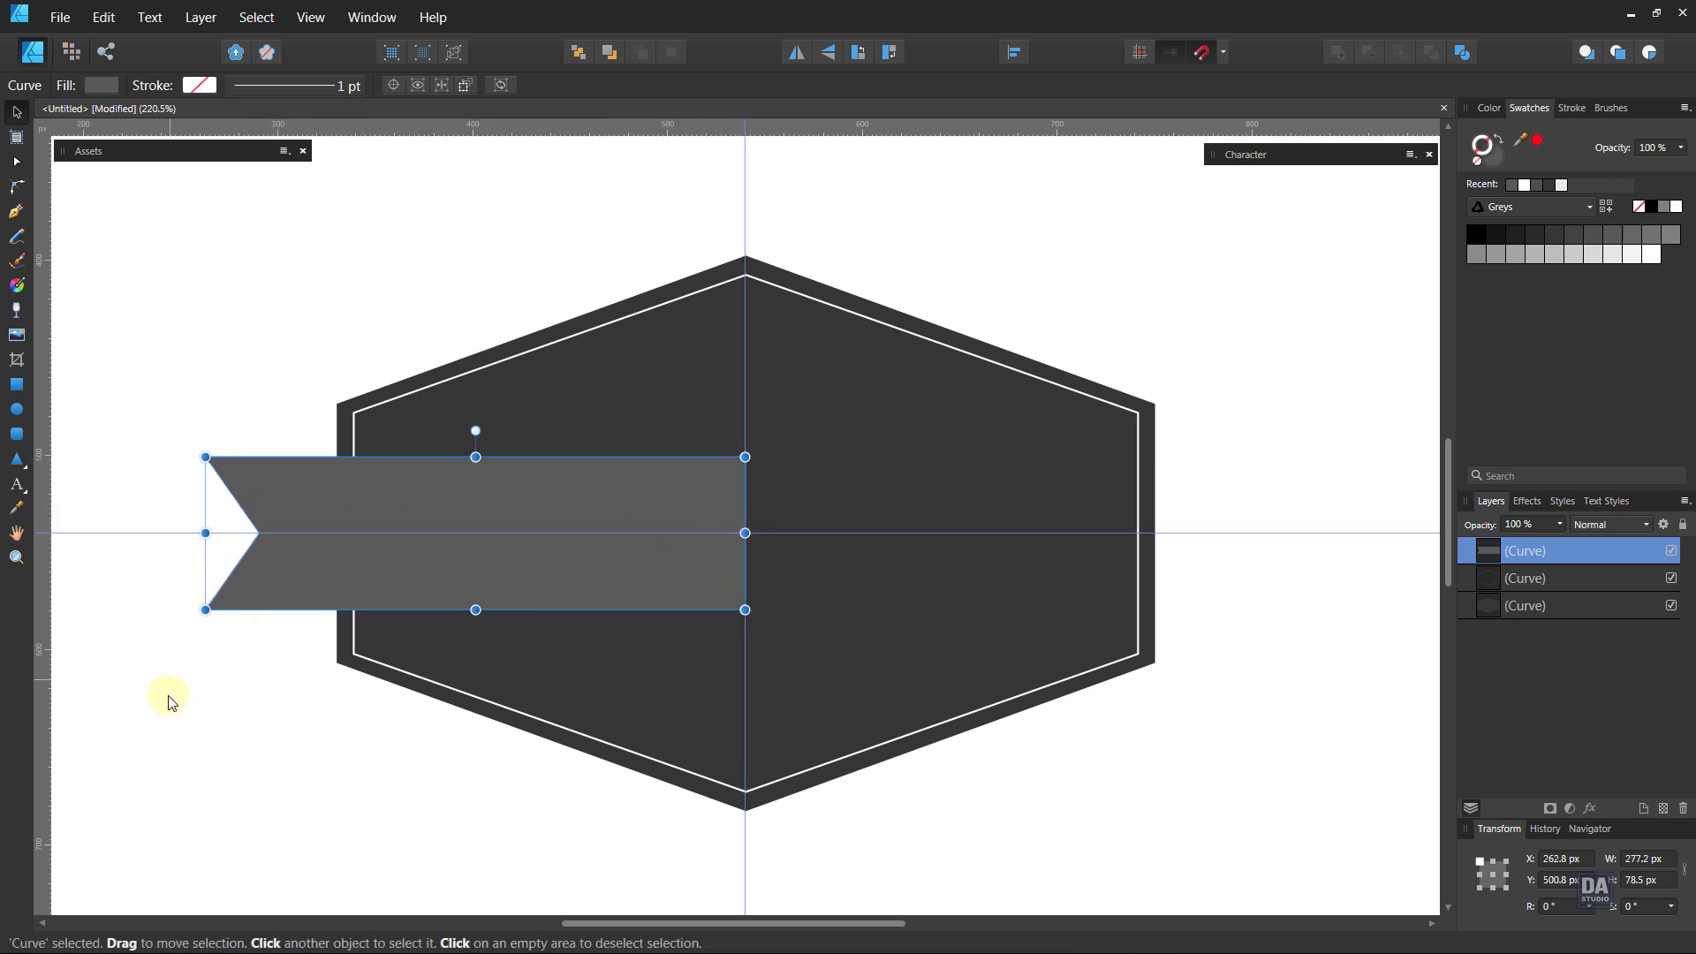
pyautogui.click(170, 697)
pyautogui.click(283, 569)
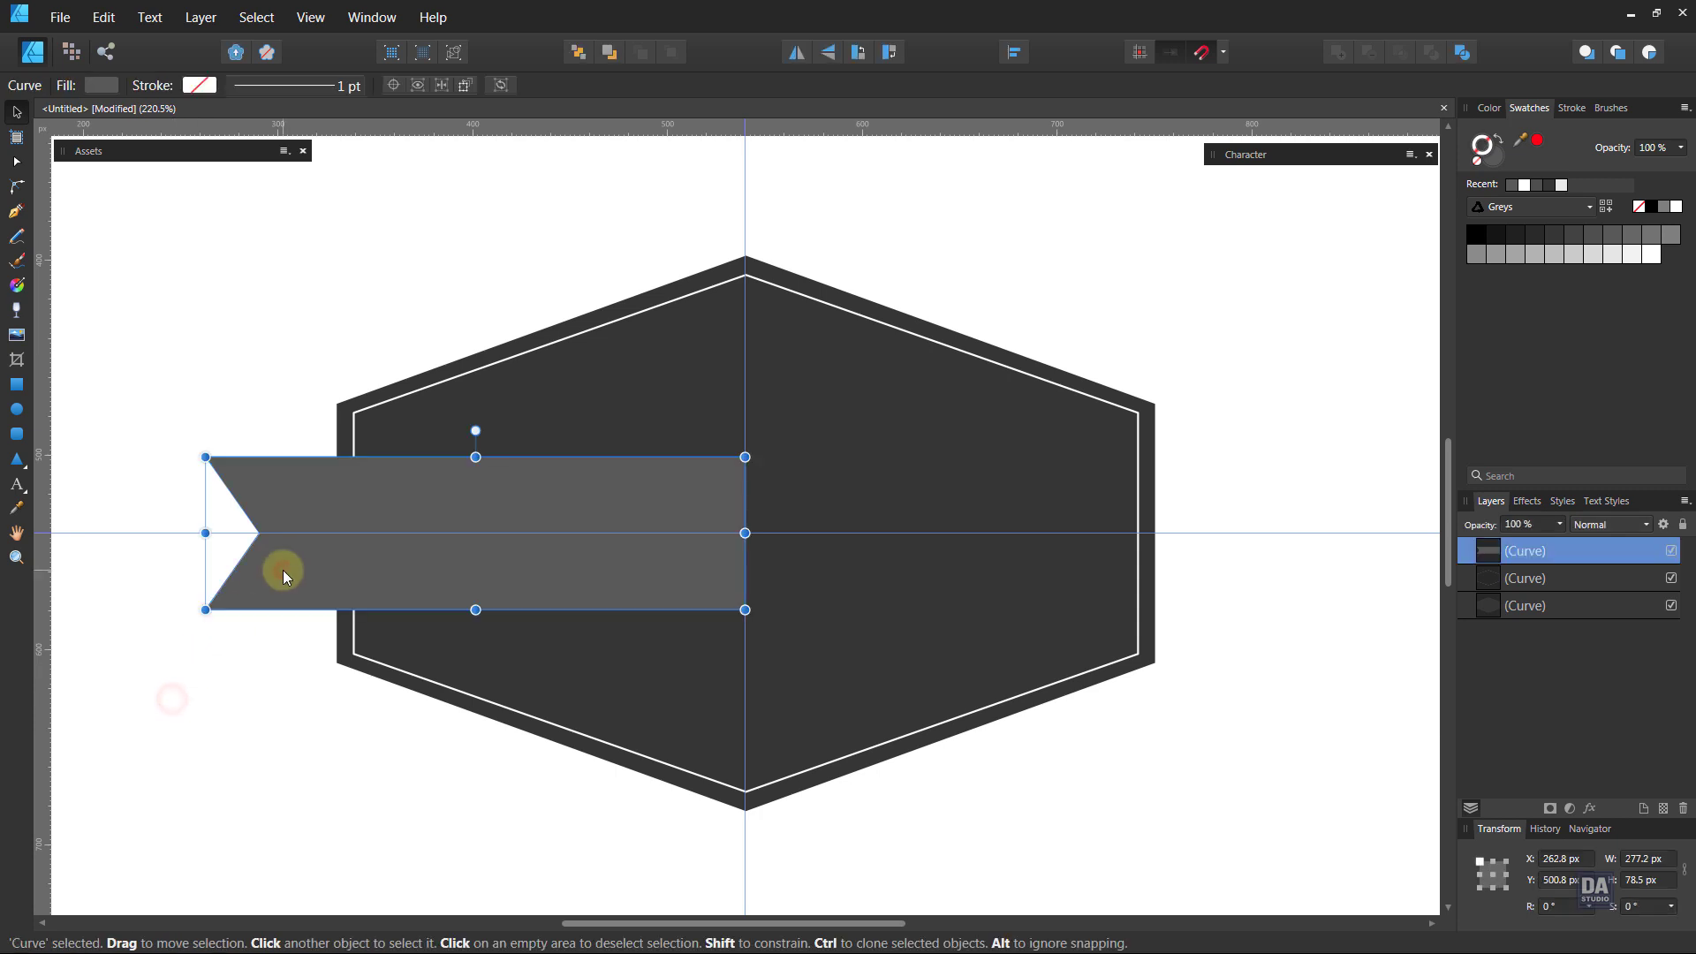
# - Duplicate the ribbon as a white outline inset to about 259.8 × 69.3 px
pyautogui.rightClick(385, 575)
pyautogui.click(564, 581)
pyautogui.rightClick(1576, 548)
pyautogui.click(1523, 258)
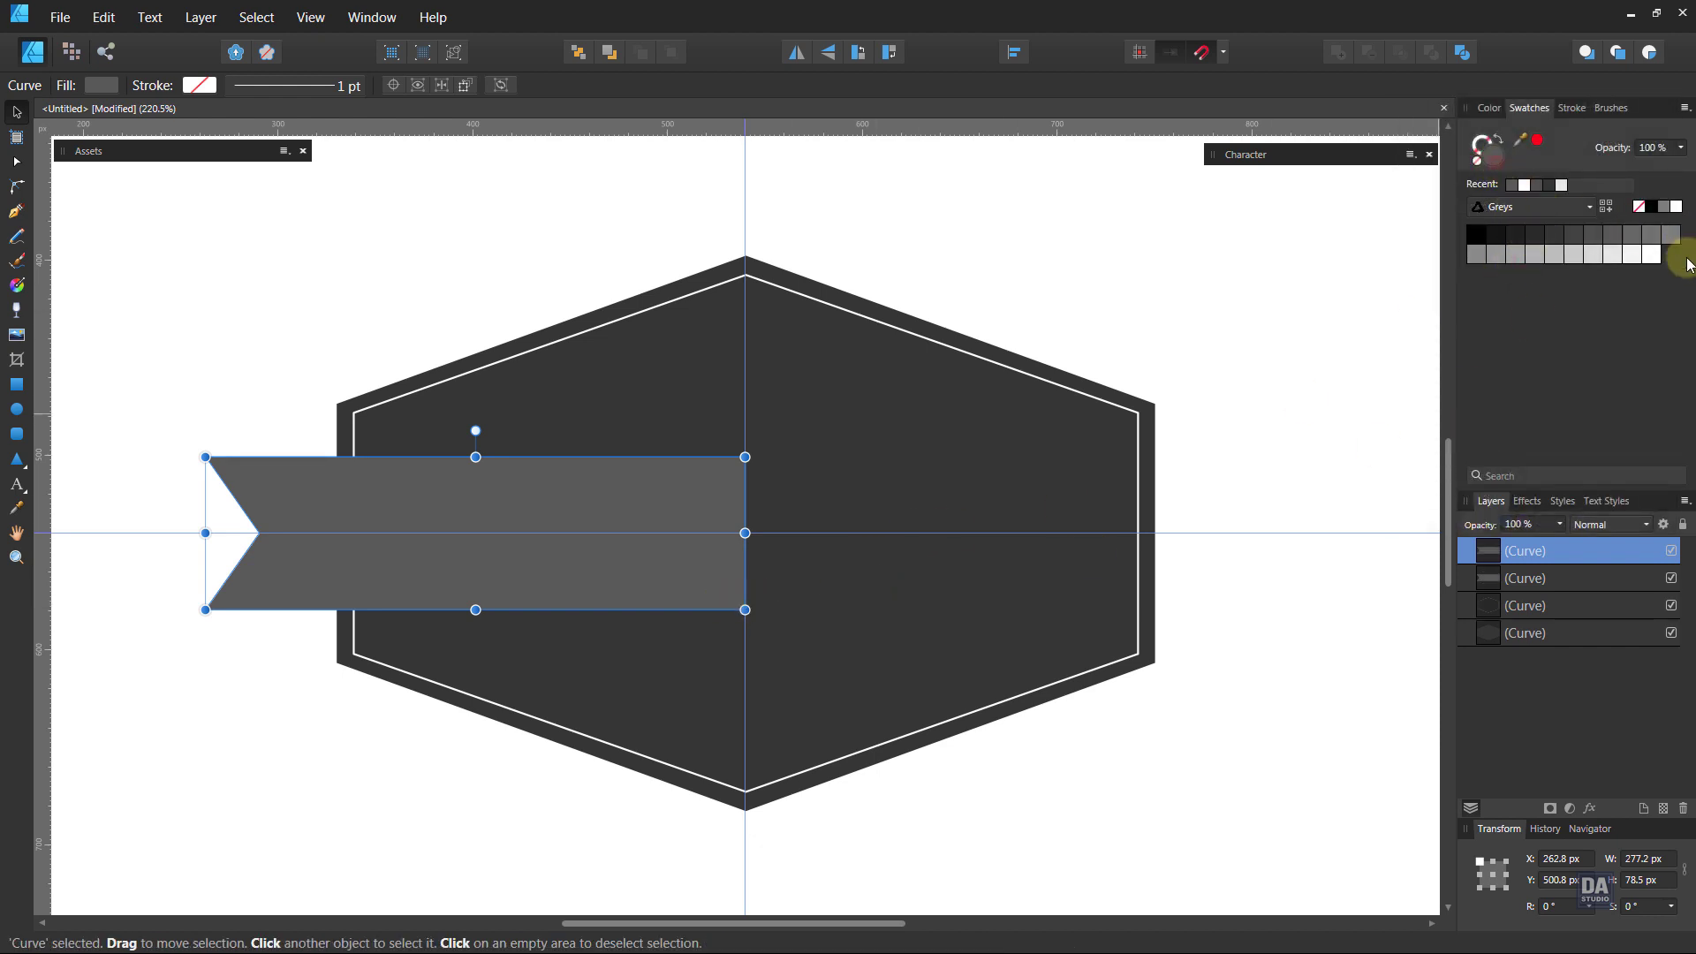
pyautogui.click(1652, 256)
pyautogui.click(1498, 137)
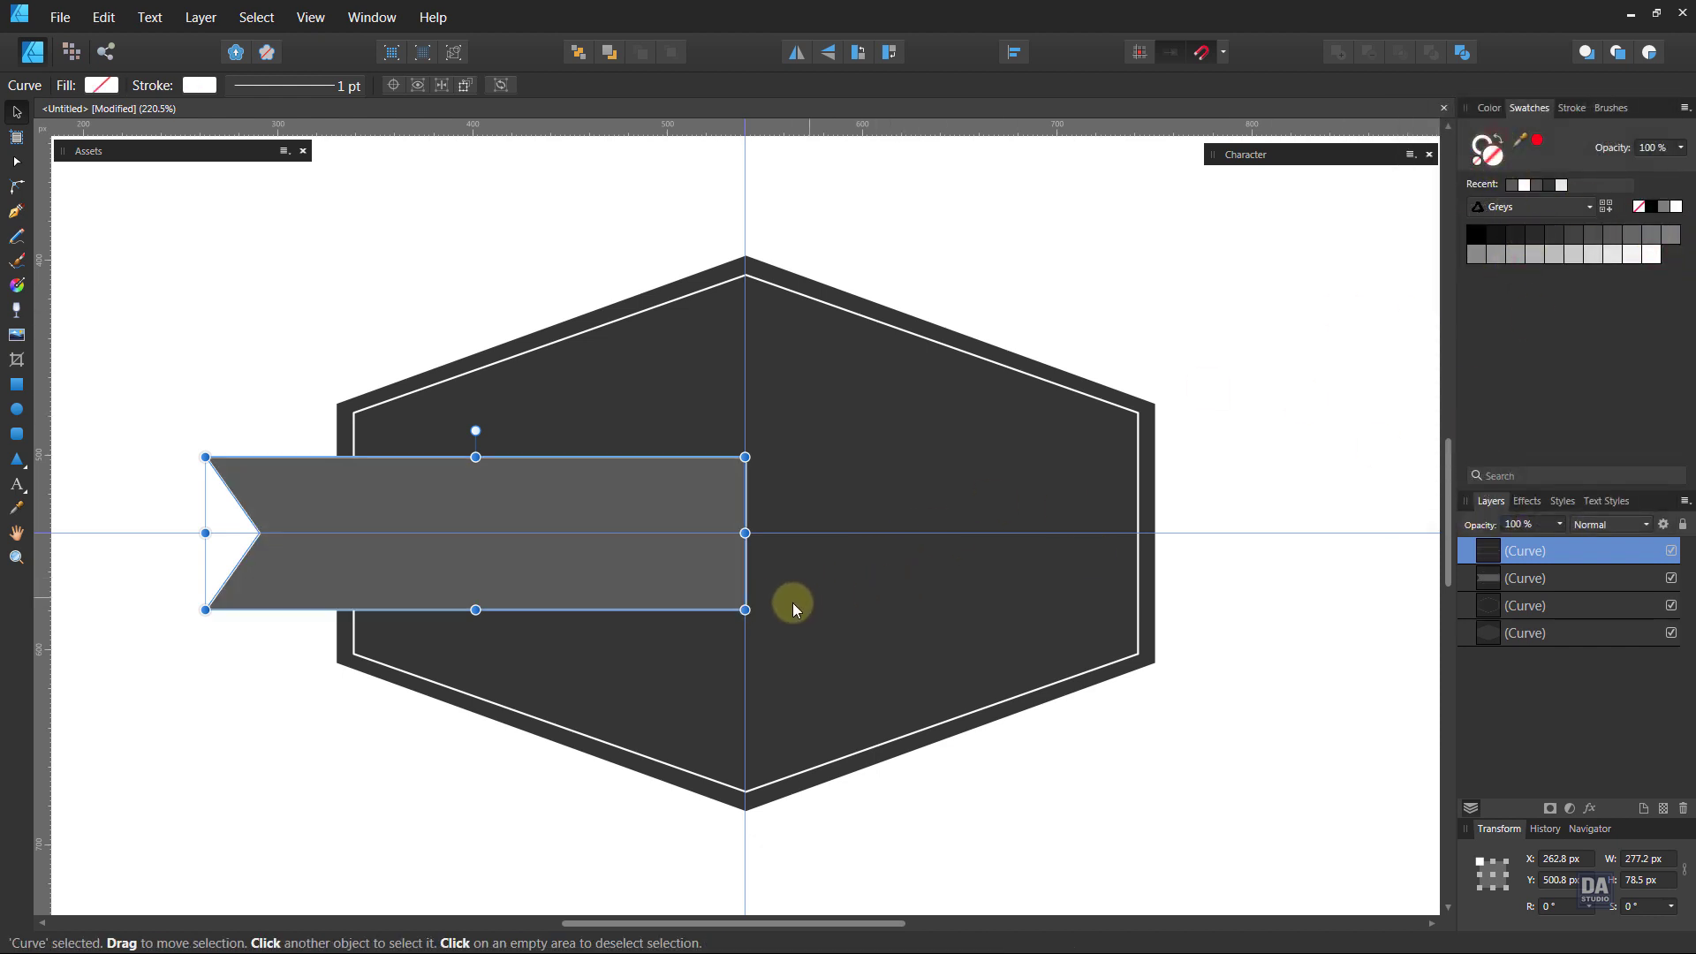
pyautogui.moveTo(736, 604); pyautogui.dragTo(732, 604)
pyautogui.moveTo(475, 605); pyautogui.dragTo(466, 601)
pyautogui.moveTo(219, 532); pyautogui.dragTo(227, 535)
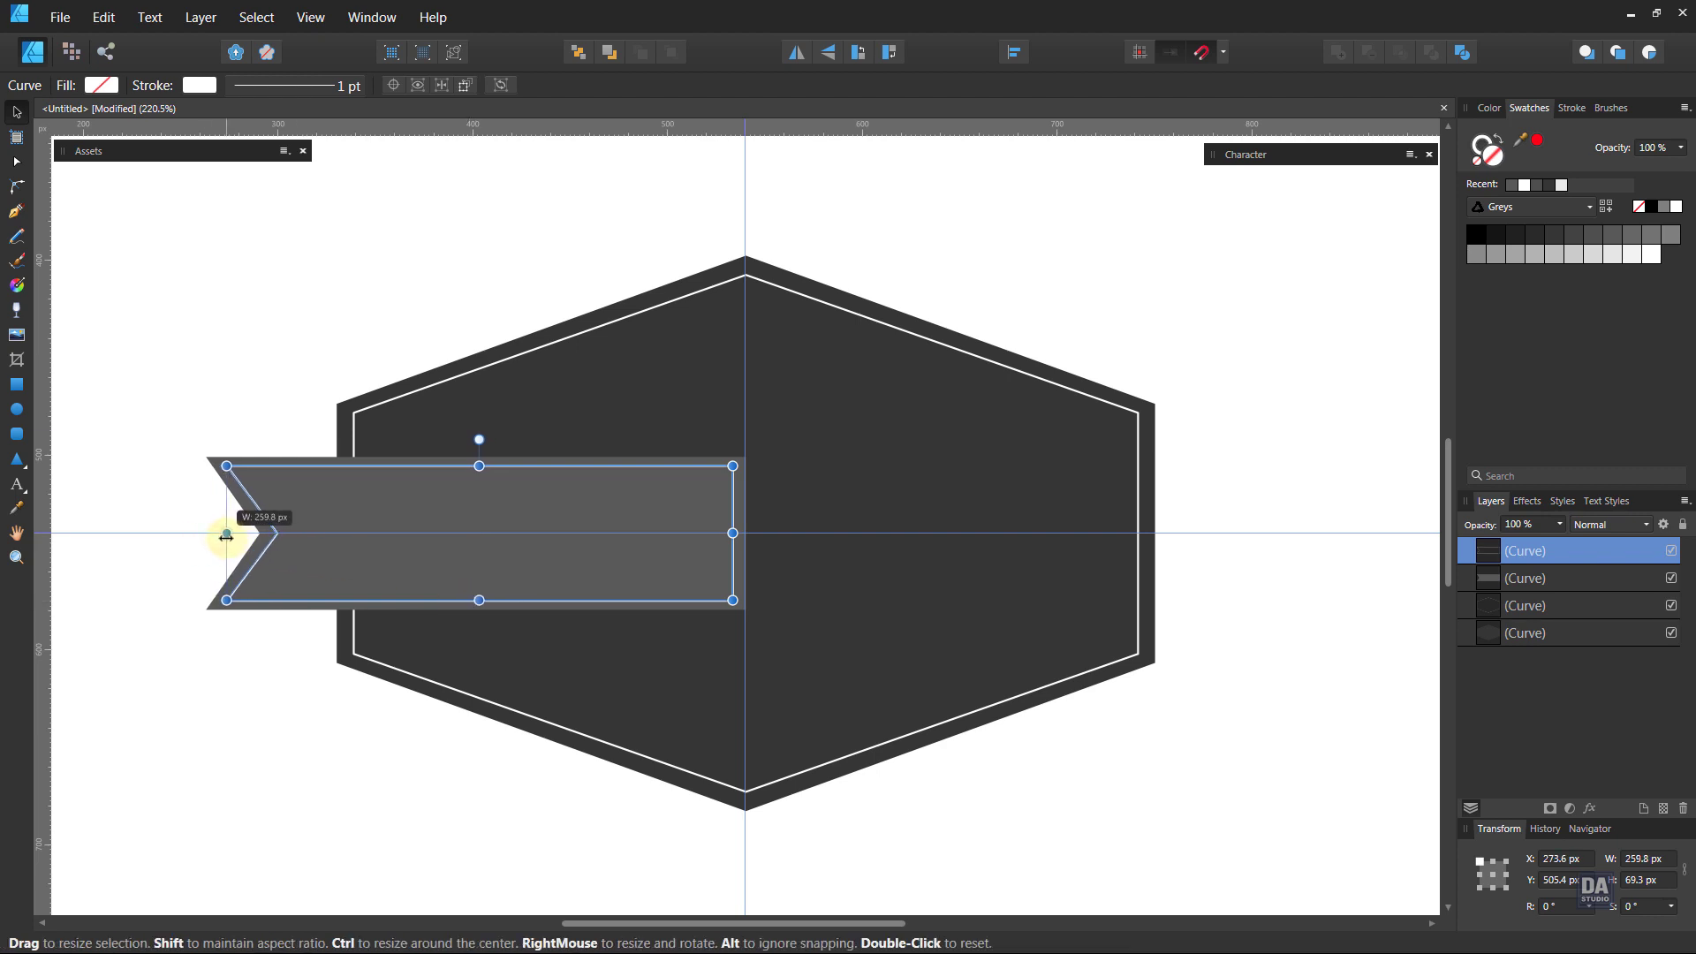
pyautogui.click(173, 692)
pyautogui.click(477, 605)
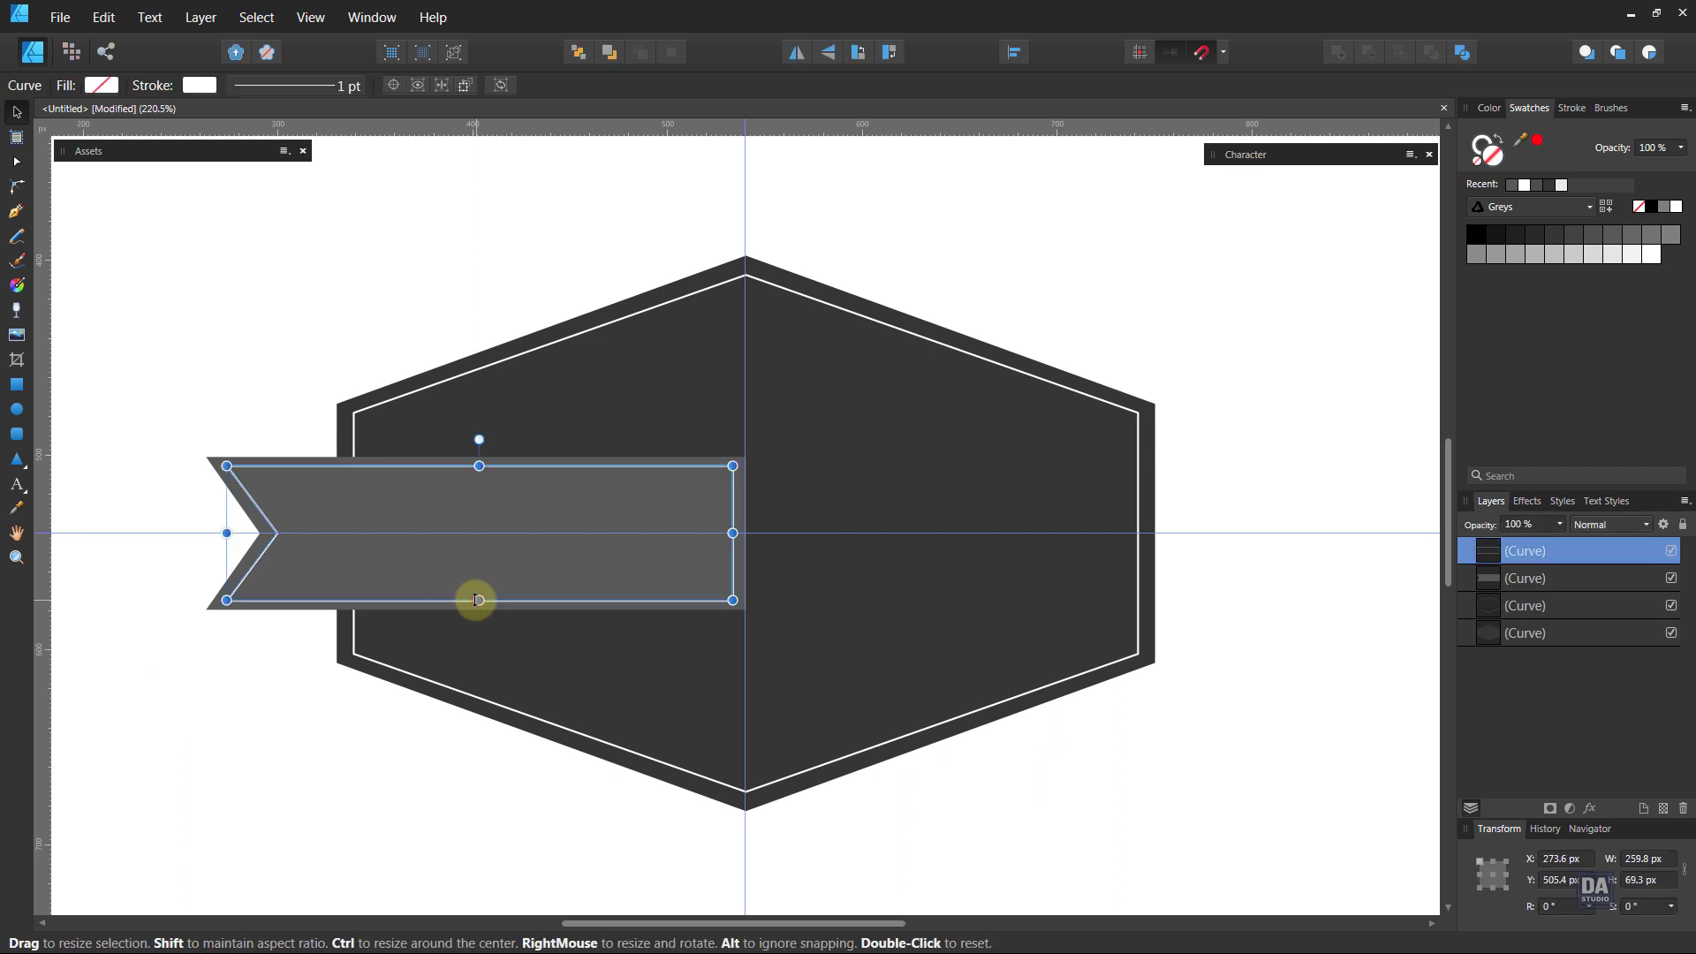
pyautogui.click(277, 729)
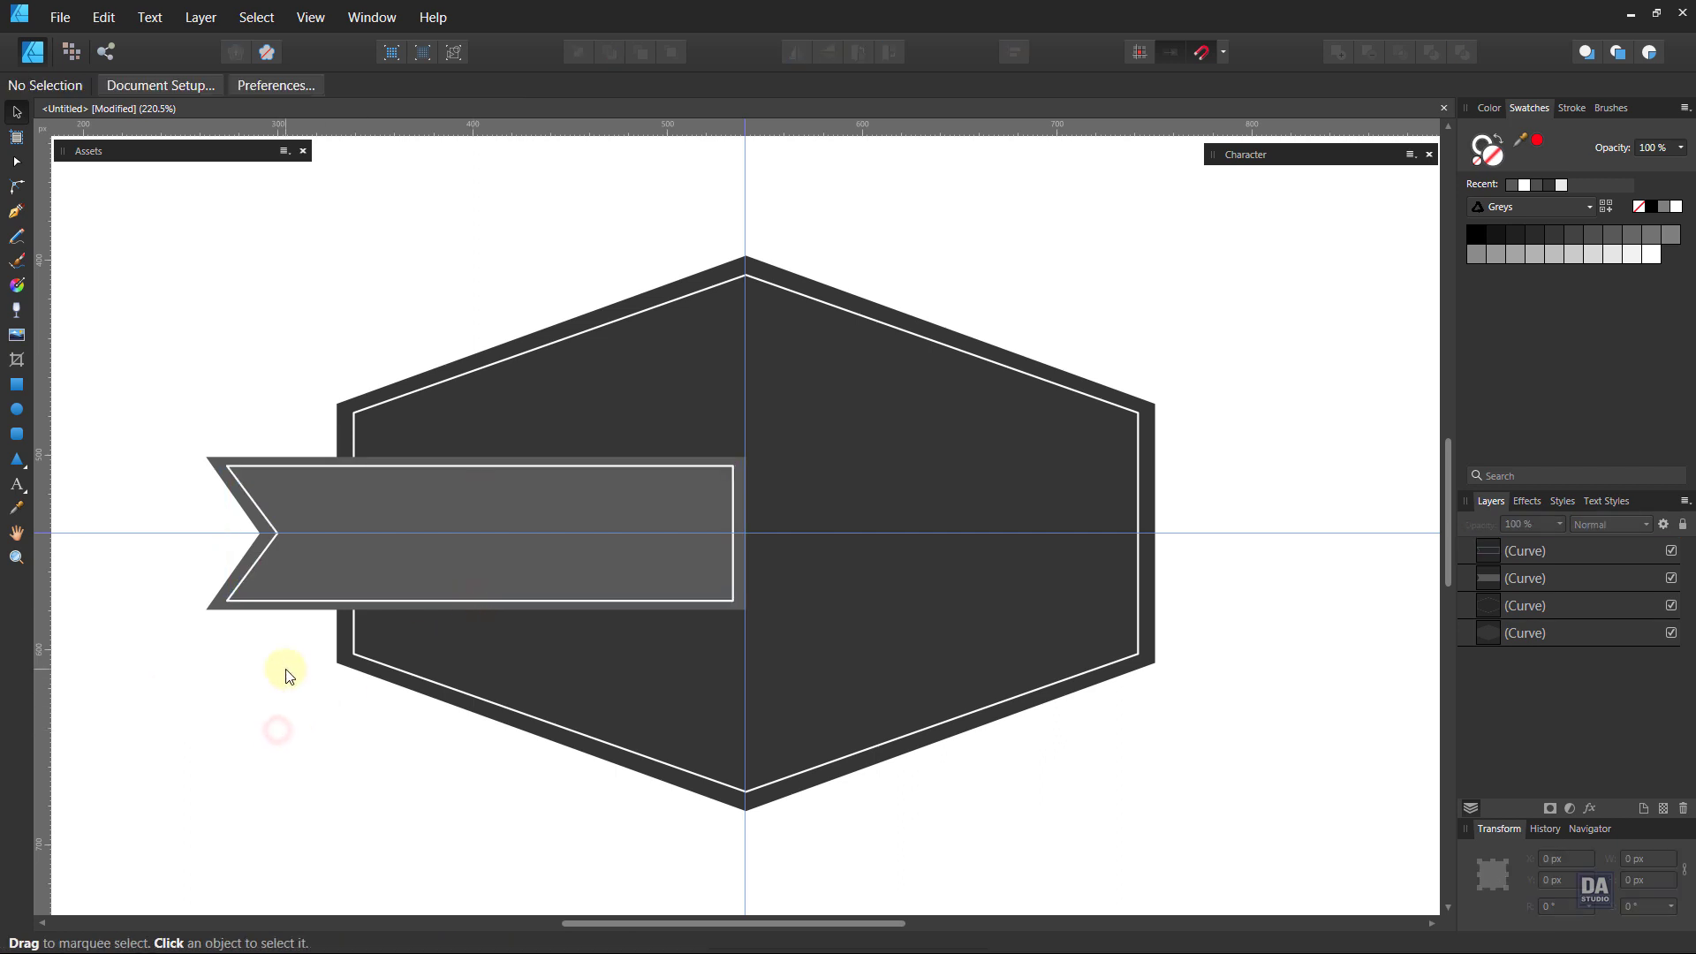
# - Fill the ribbon orange using the colour wheel
pyautogui.click(297, 583)
pyautogui.click(1501, 109)
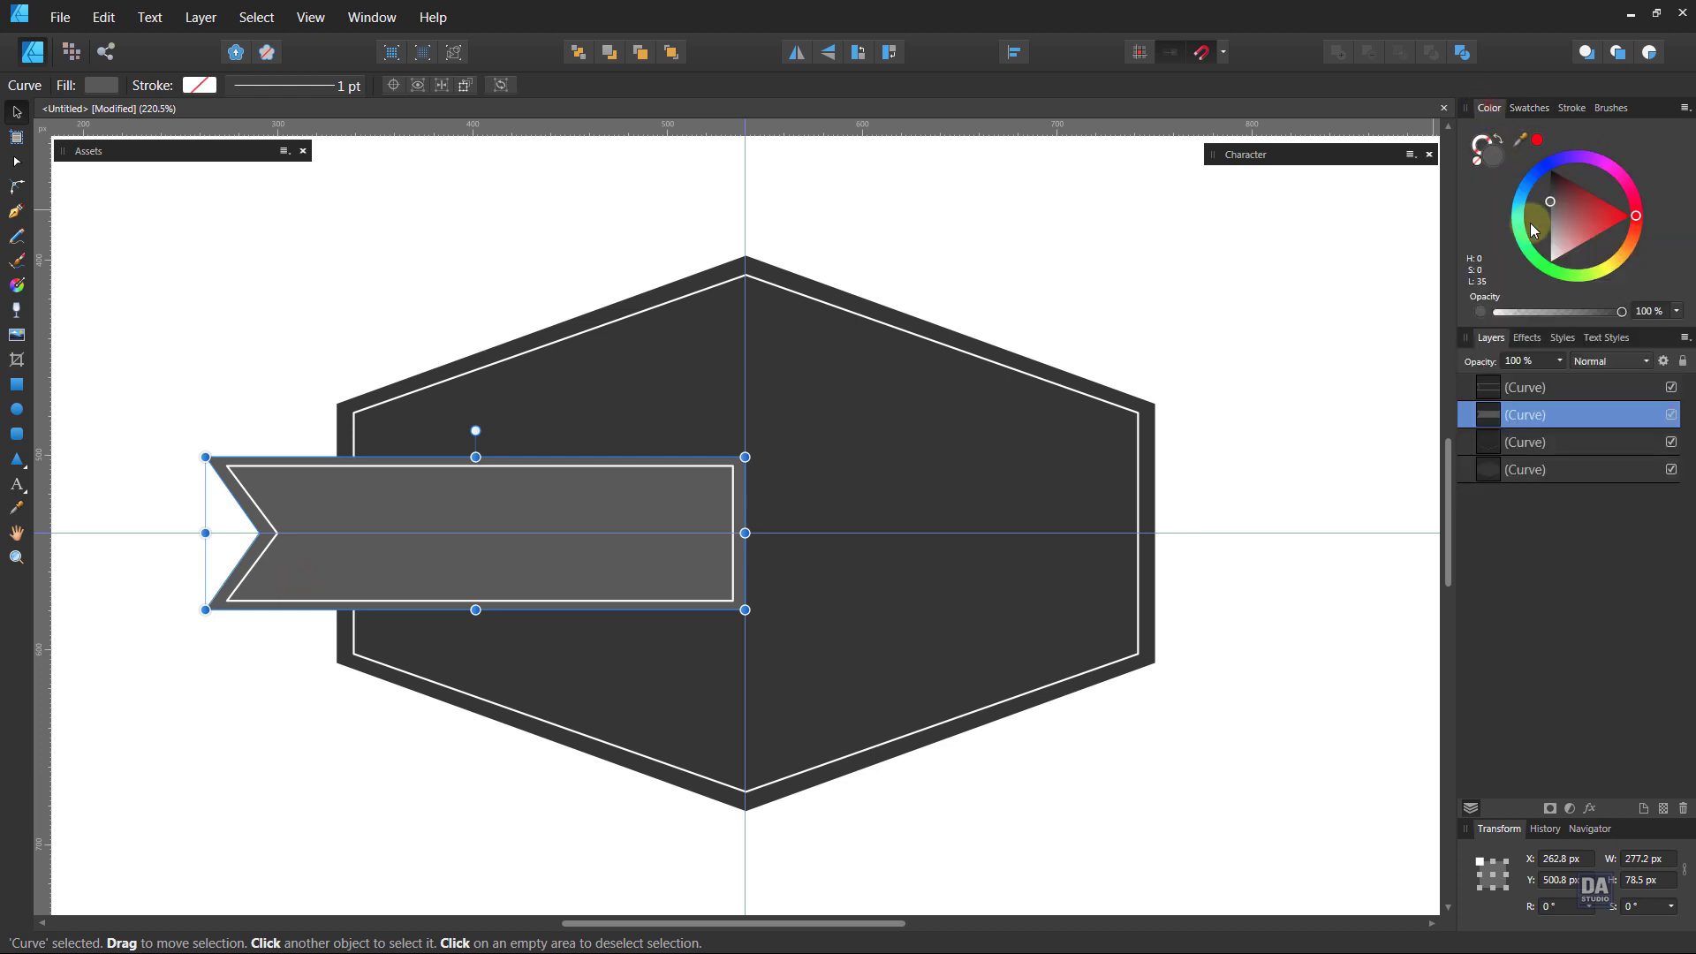
pyautogui.click(1624, 262)
pyautogui.moveTo(1577, 235)
pyautogui.mouseDown()
pyautogui.moveTo(1578, 221)
pyautogui.moveTo(1642, 251)
pyautogui.moveTo(1573, 233)
pyautogui.mouseUp()
pyautogui.click(1586, 235)
pyautogui.click(1529, 361)
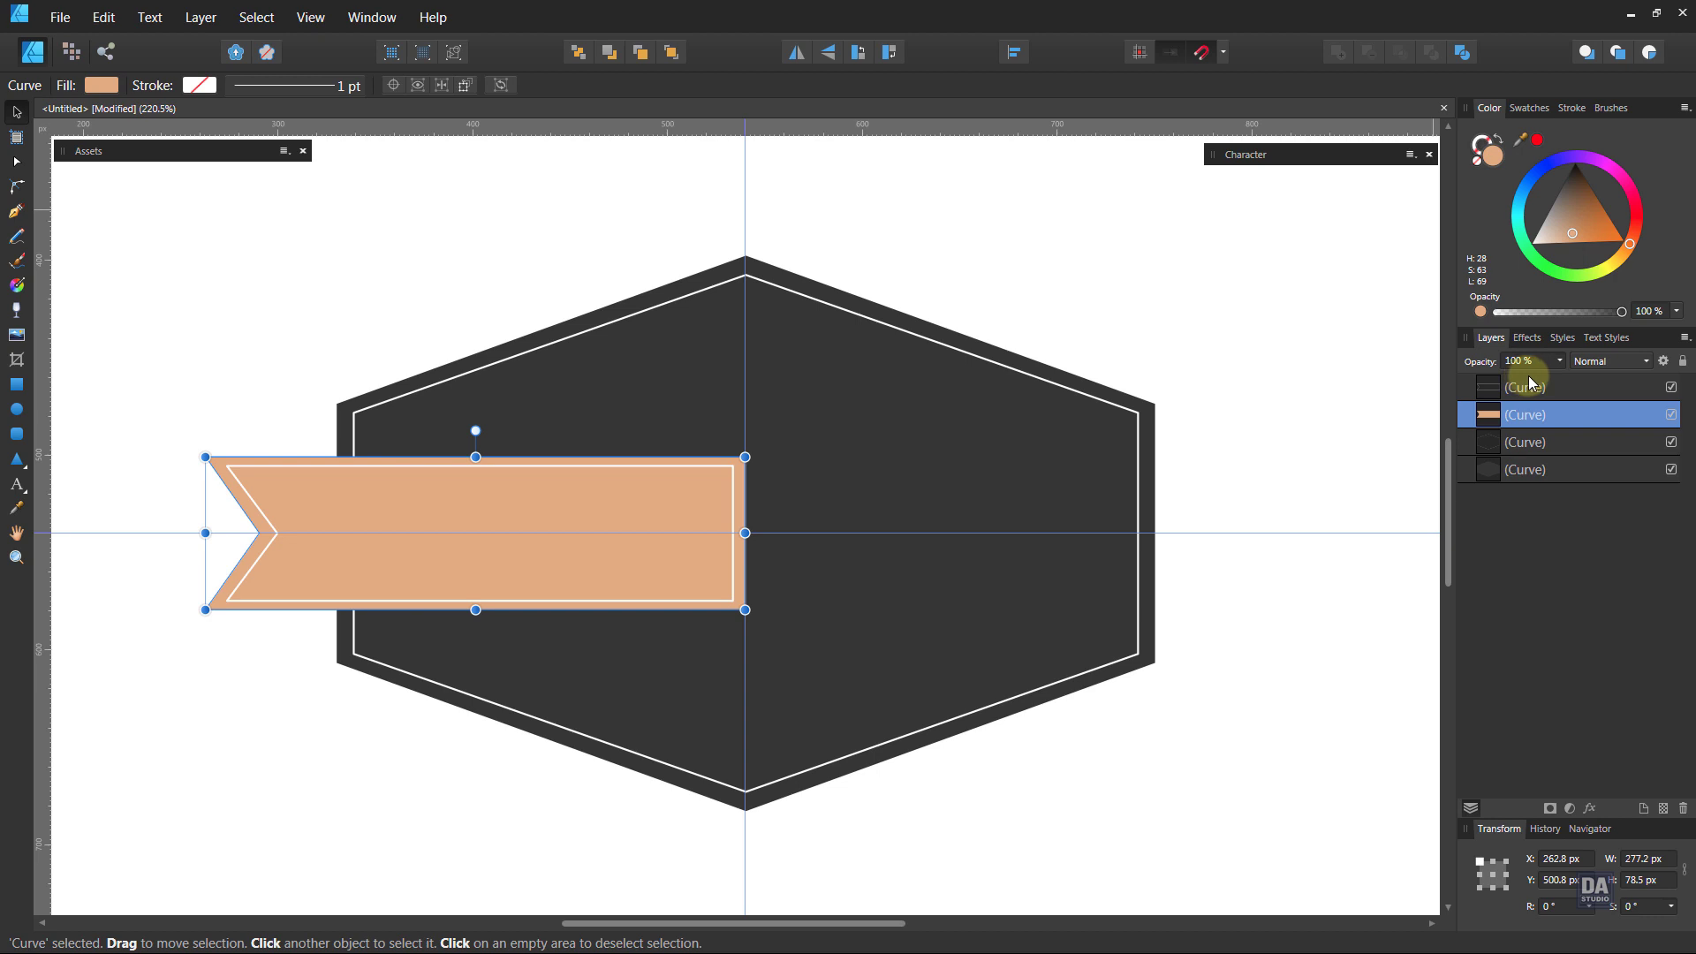
# - Make the ribbon's inner outline dark grey with a 2 pt stroke
pyautogui.click(1533, 389)
pyautogui.moveTo(1576, 194); pyautogui.dragTo(1560, 182)
pyautogui.click(1497, 138)
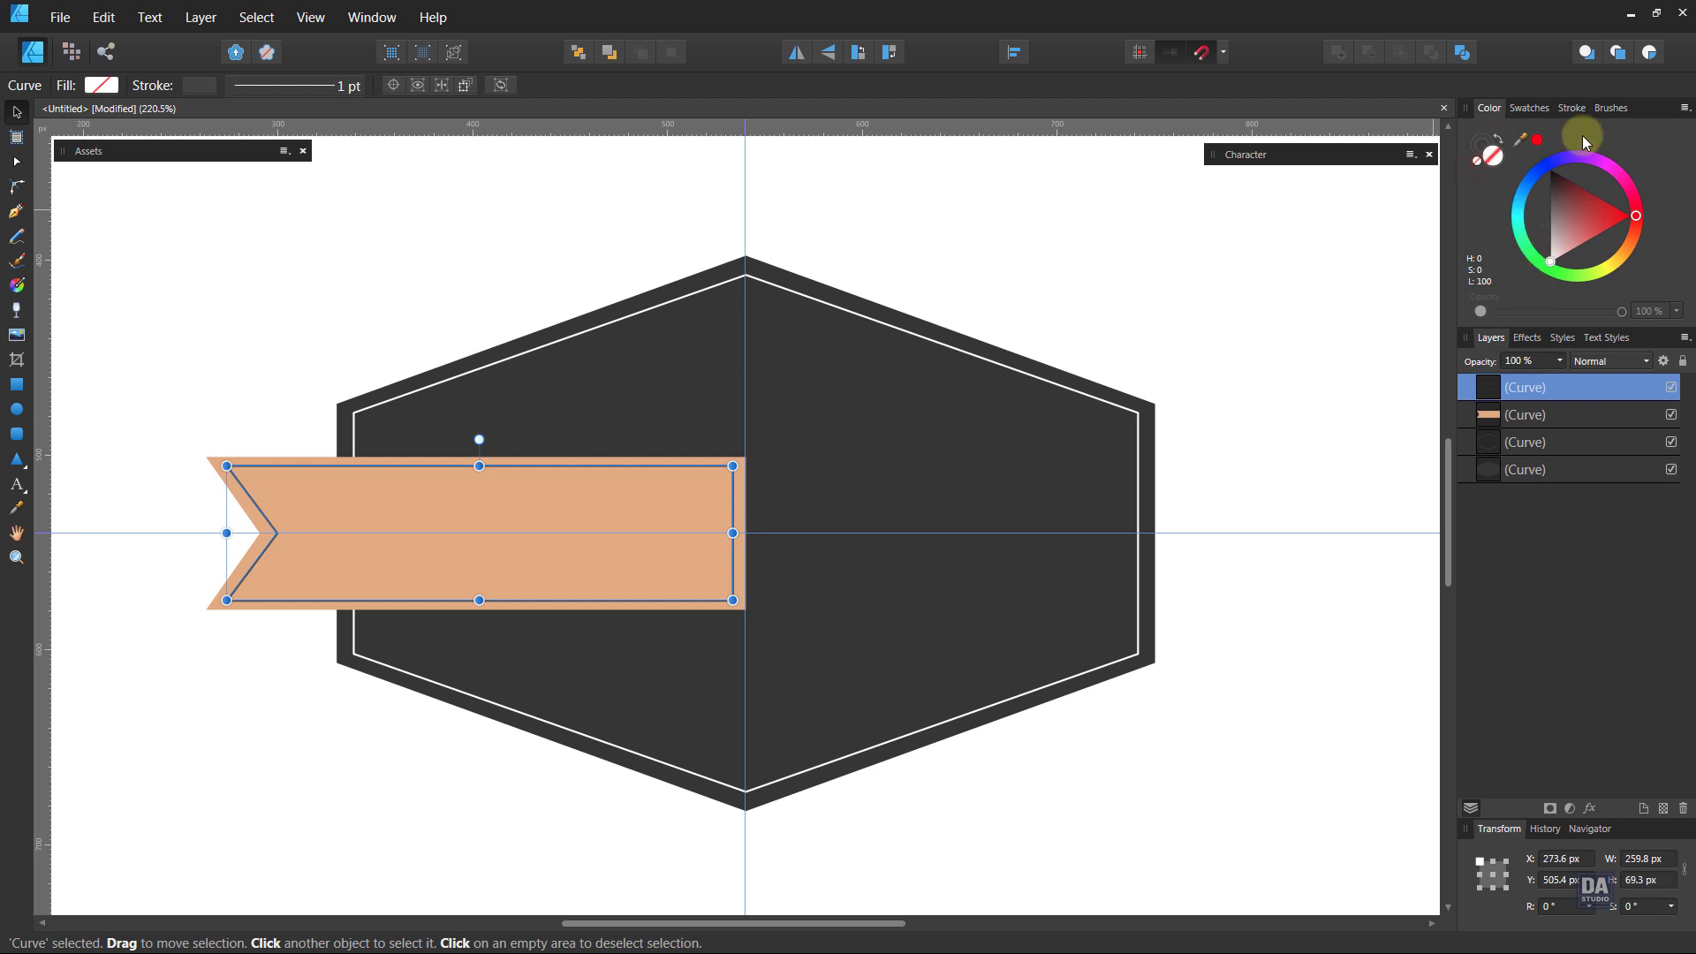
pyautogui.click(1572, 108)
pyautogui.scroll(1, 1643, 162)
# - Group the ribbon with its outline and duplicate the group
pyautogui.click(1322, 292)
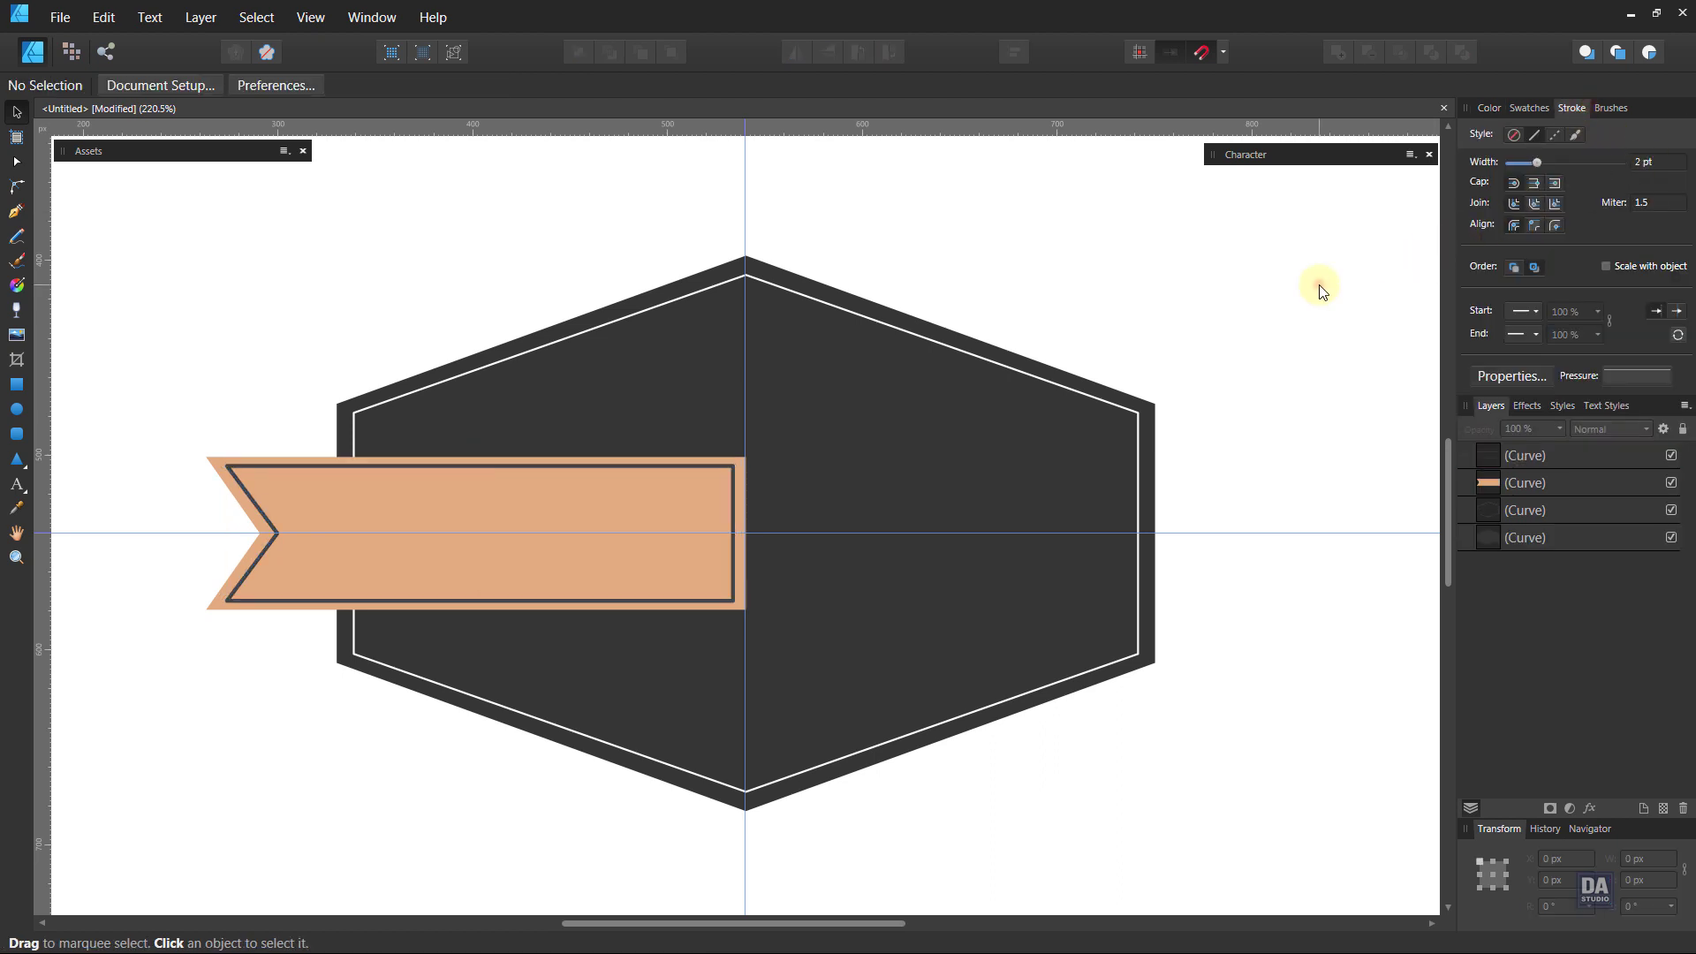
pyautogui.click(1546, 455)
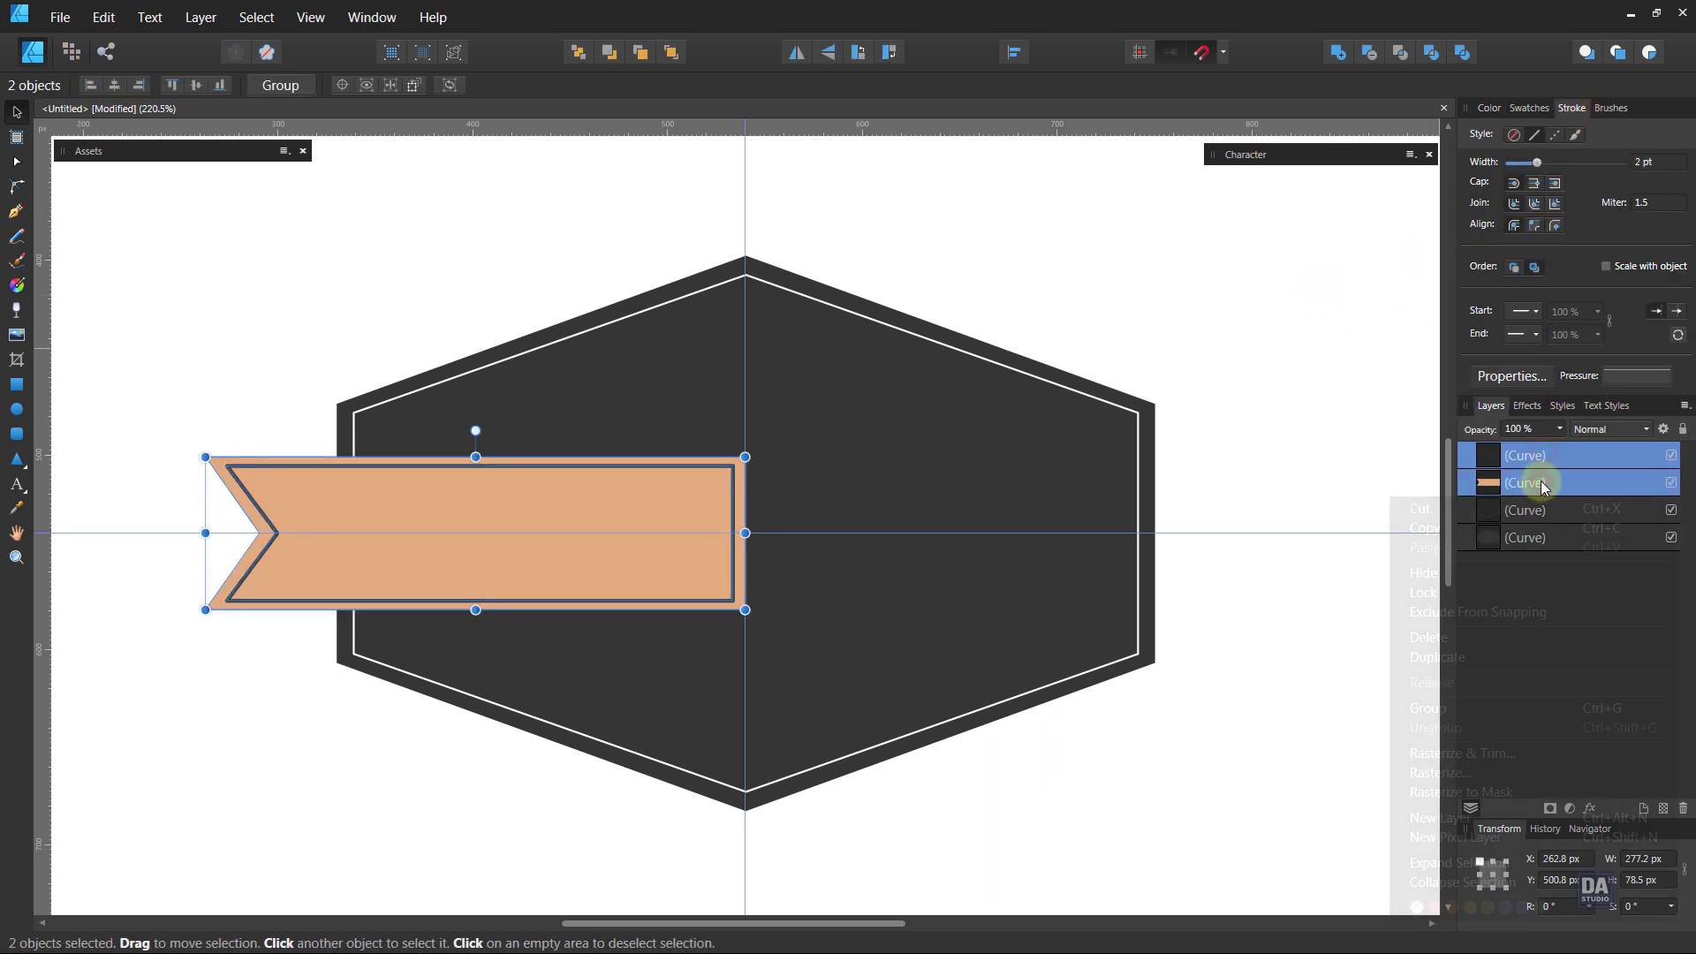
pyautogui.rightClick(1540, 483)
pyautogui.click(1486, 705)
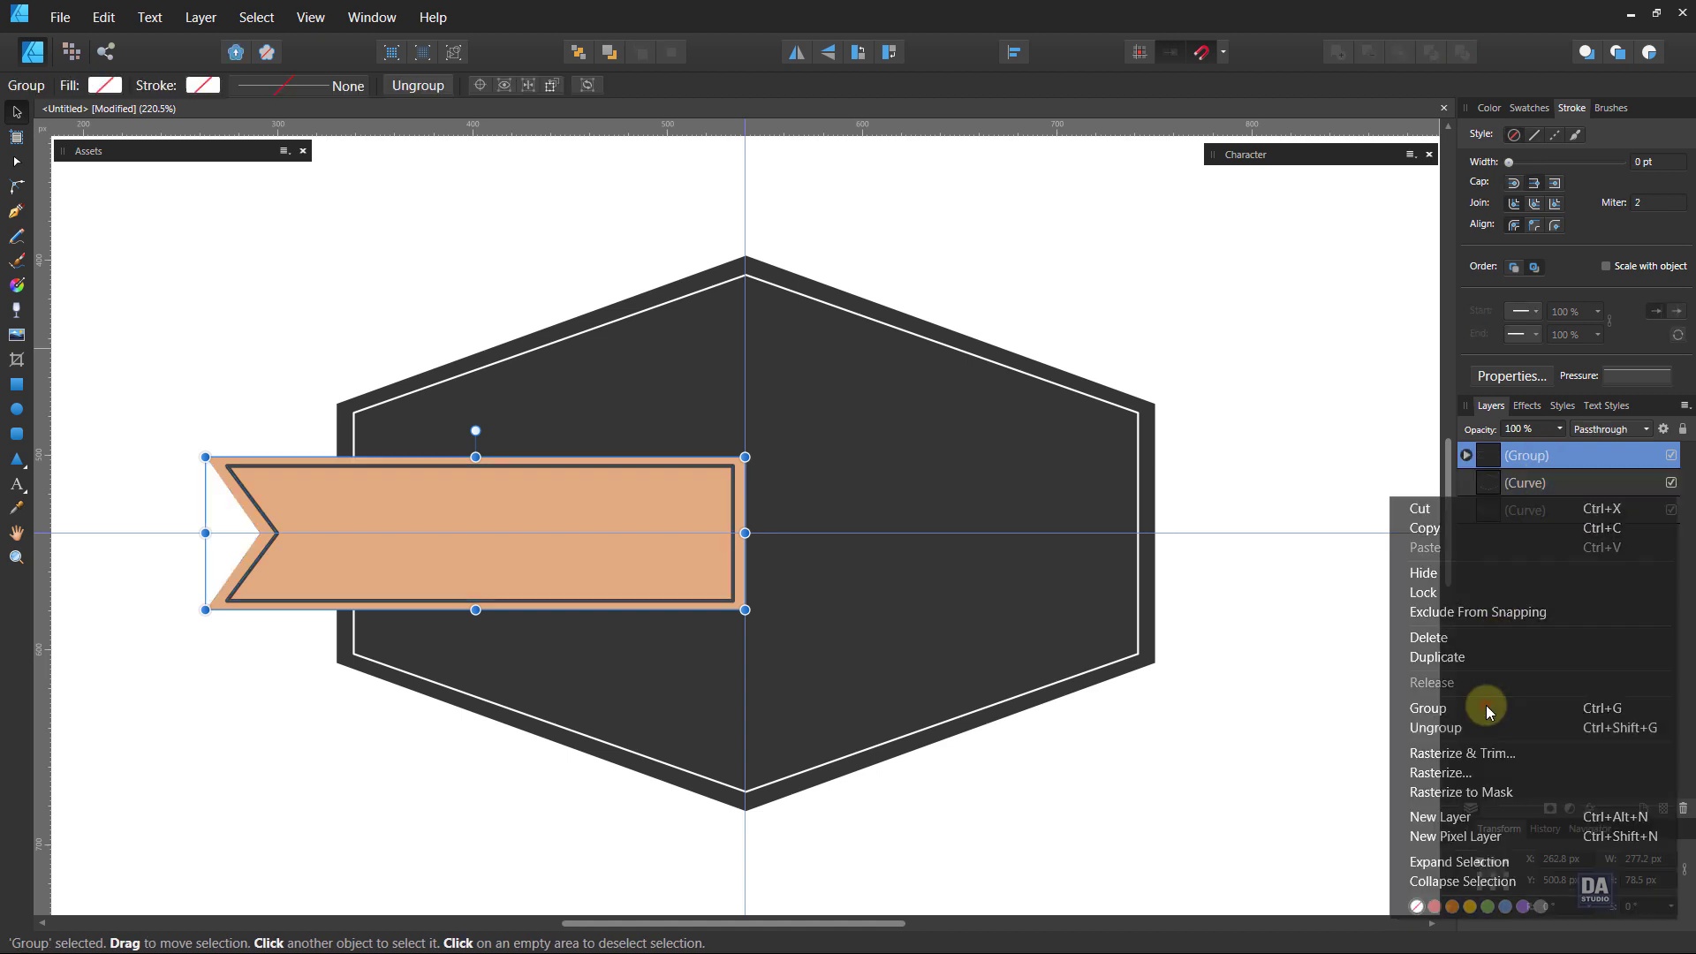
pyautogui.rightClick(1571, 457)
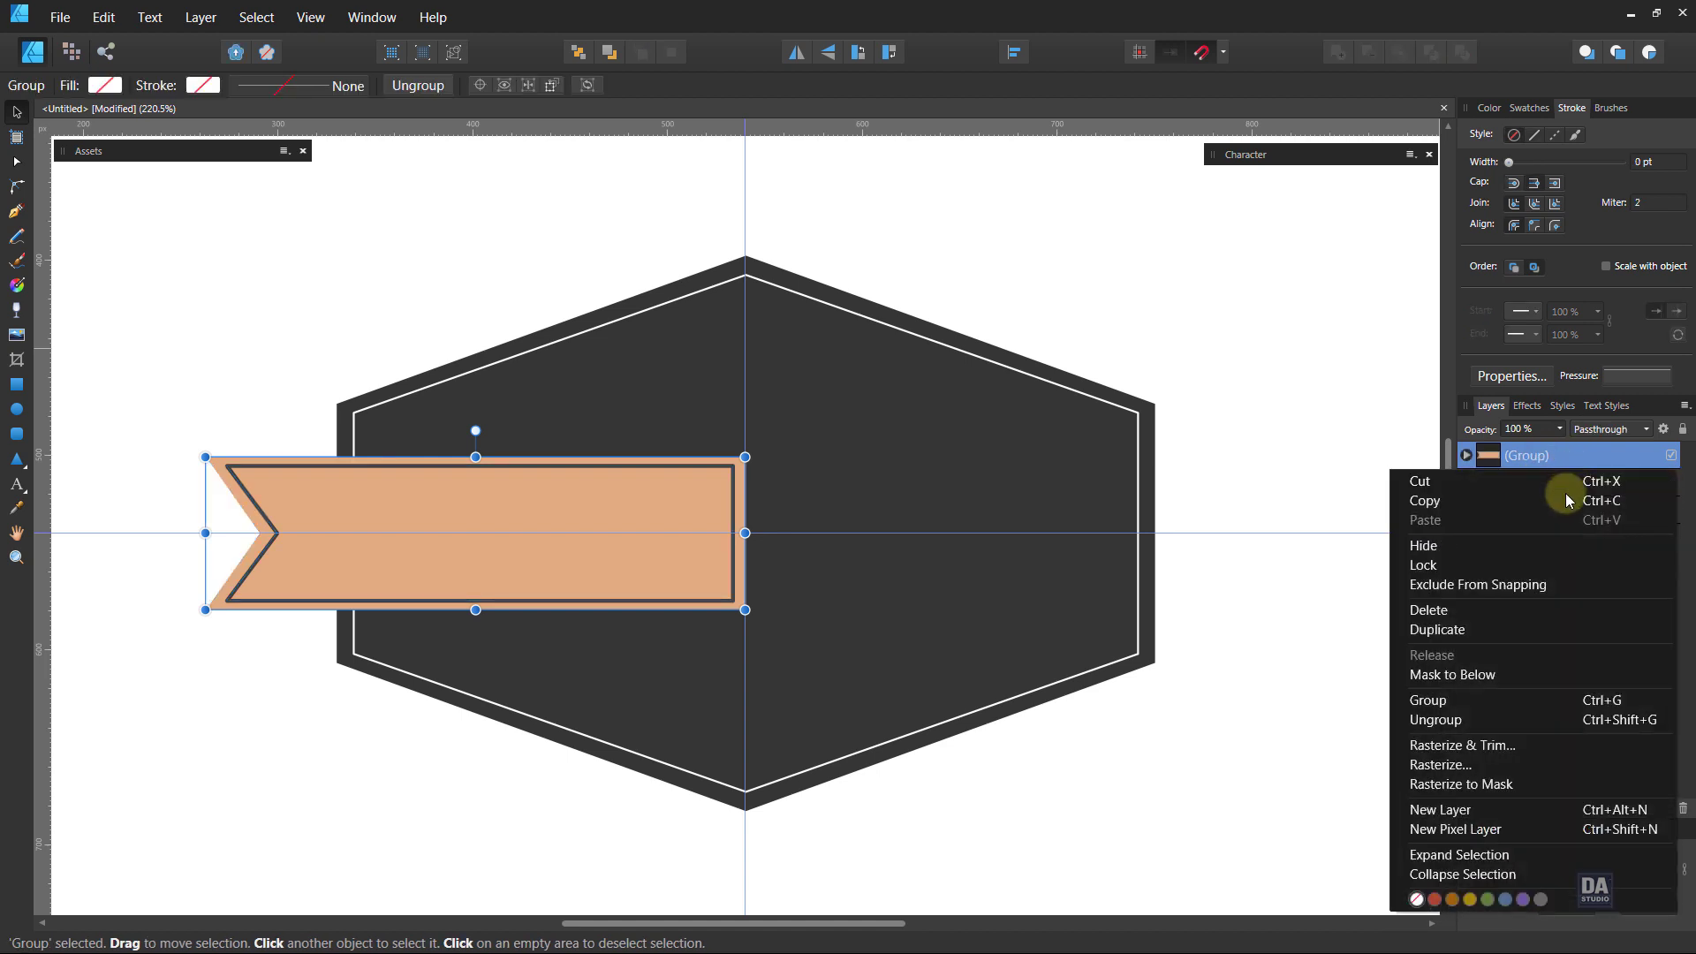
pyautogui.click(1540, 622)
# - Flip the ribbon copy horizontally to the right and move both ribbons behind the hexagon
pyautogui.click(796, 53)
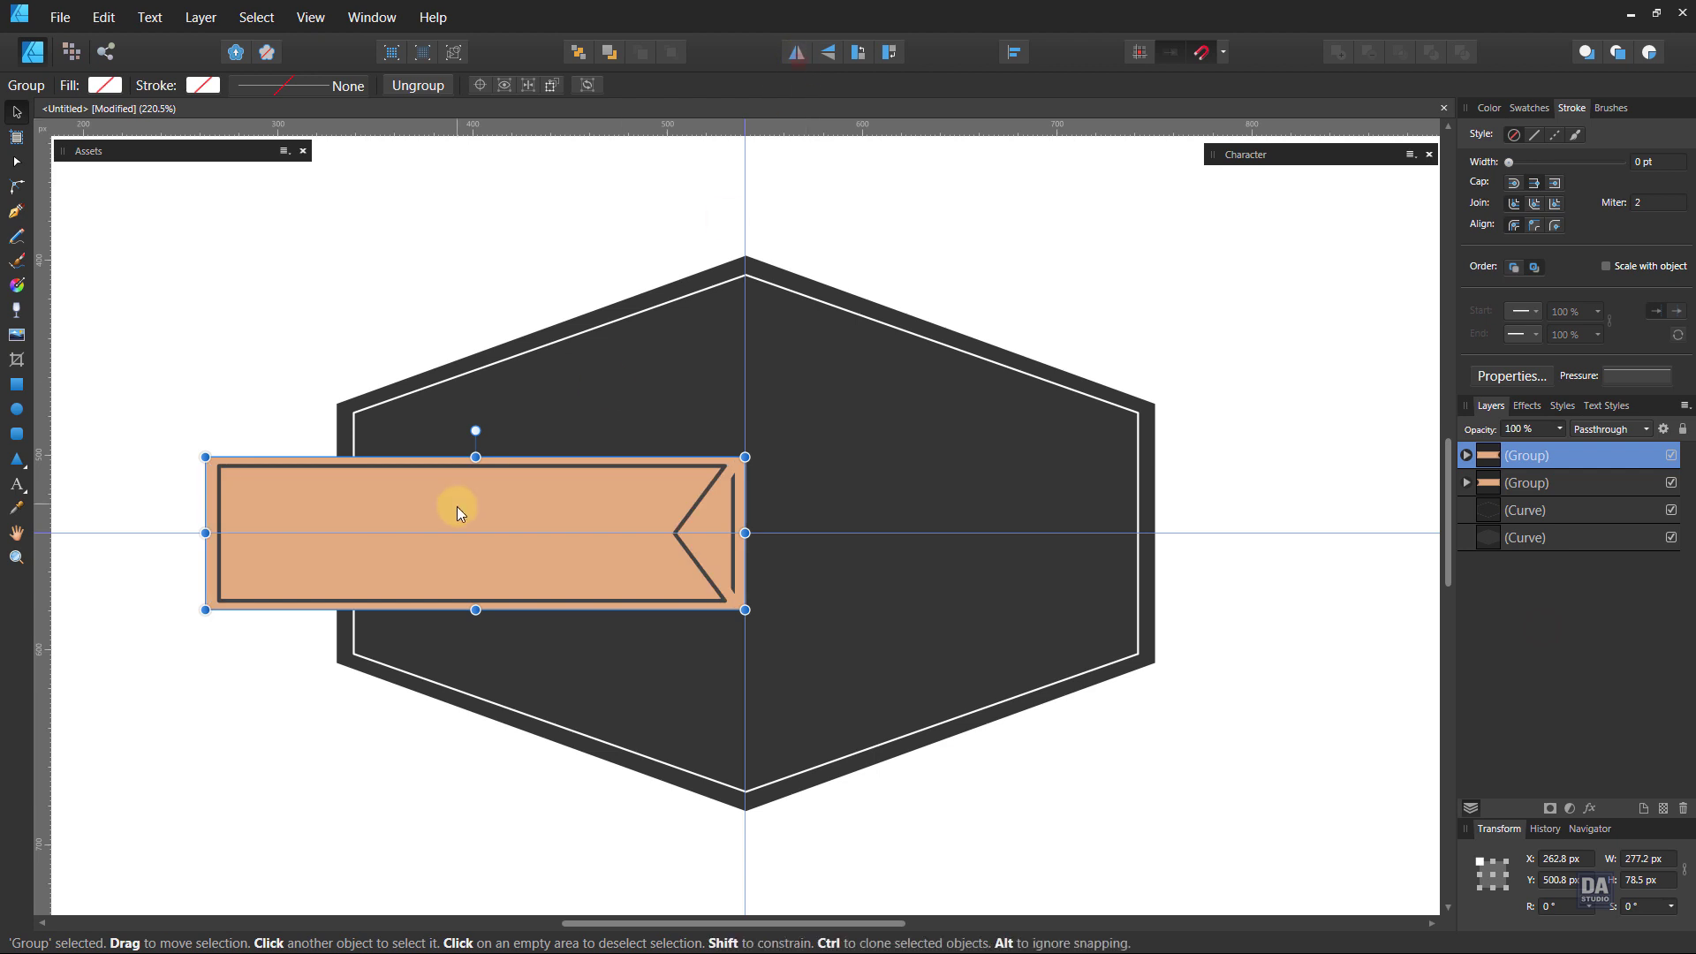
pyautogui.moveTo(457, 506); pyautogui.dragTo(1010, 530)
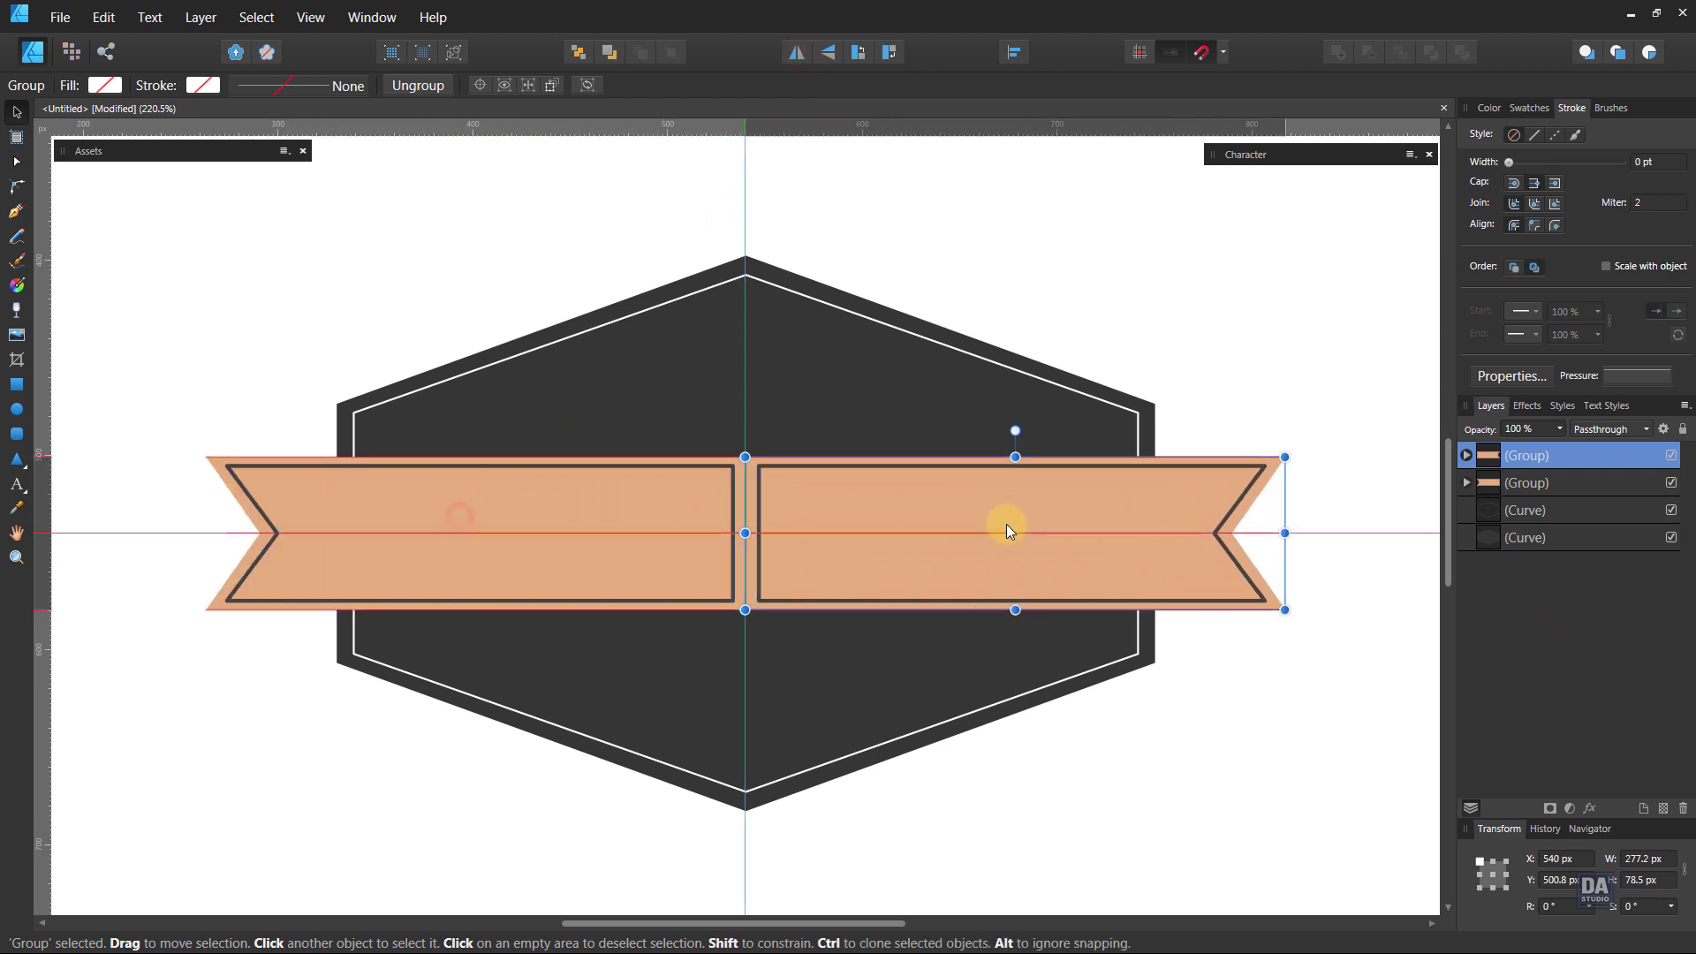
pyautogui.keyDown('shift'); pyautogui.click(625, 582); pyautogui.keyUp('shift')
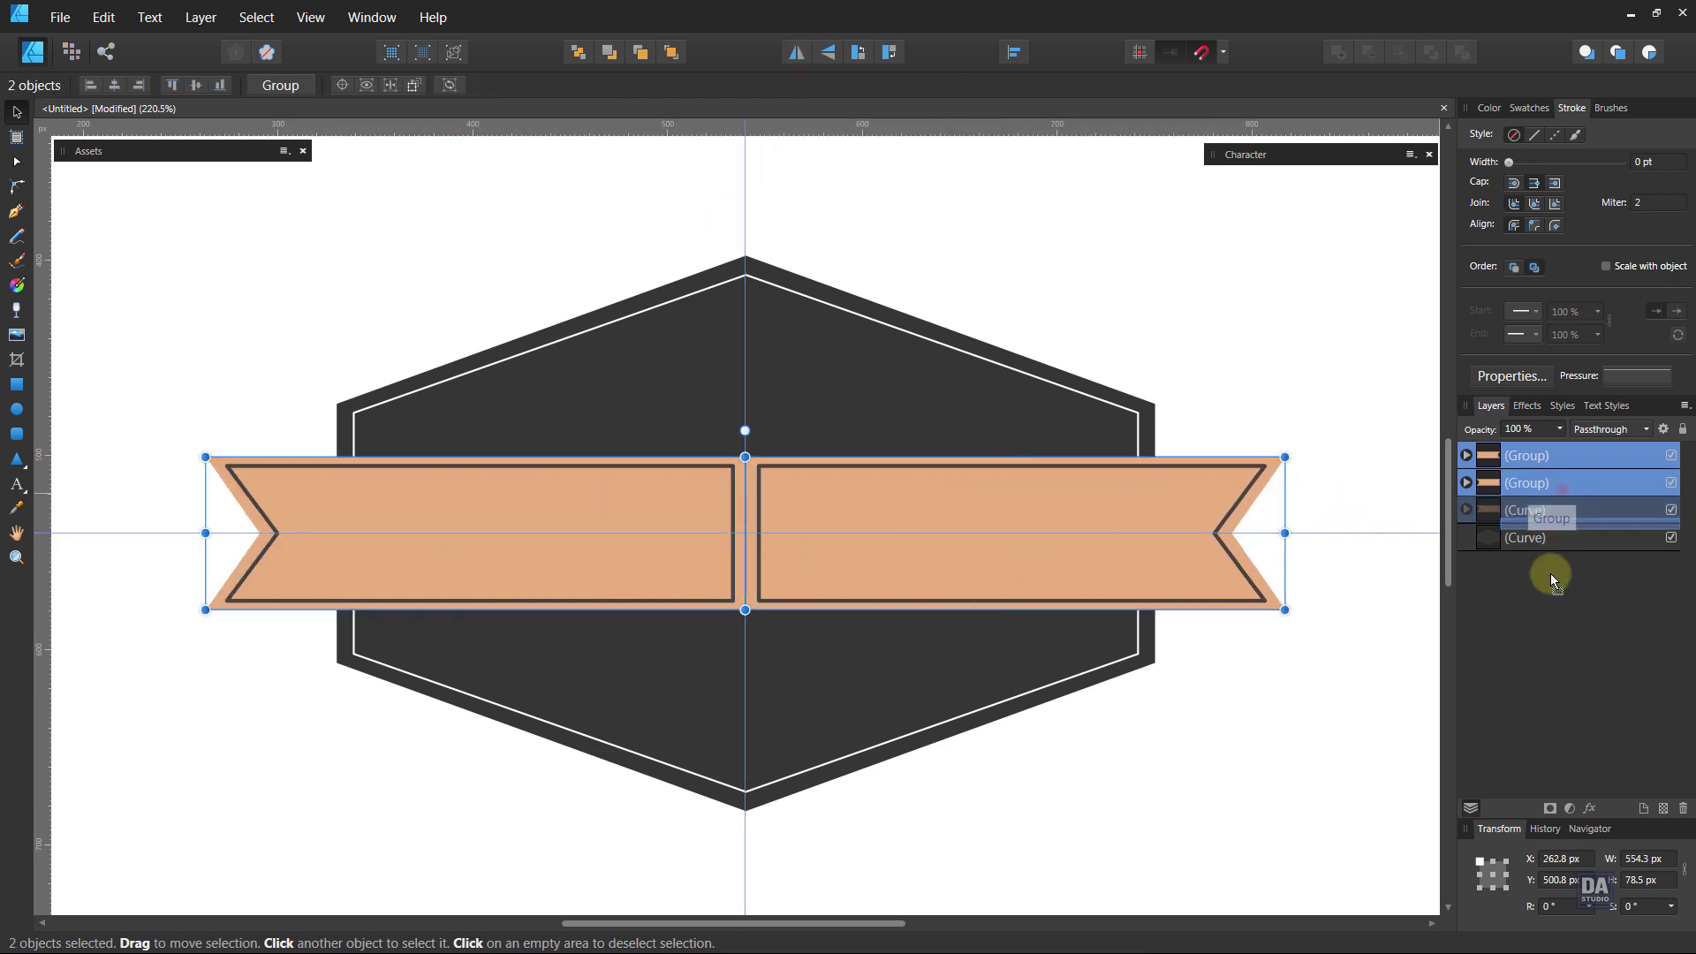
pyautogui.moveTo(1562, 489); pyautogui.dragTo(1551, 574)
pyautogui.click(1284, 689)
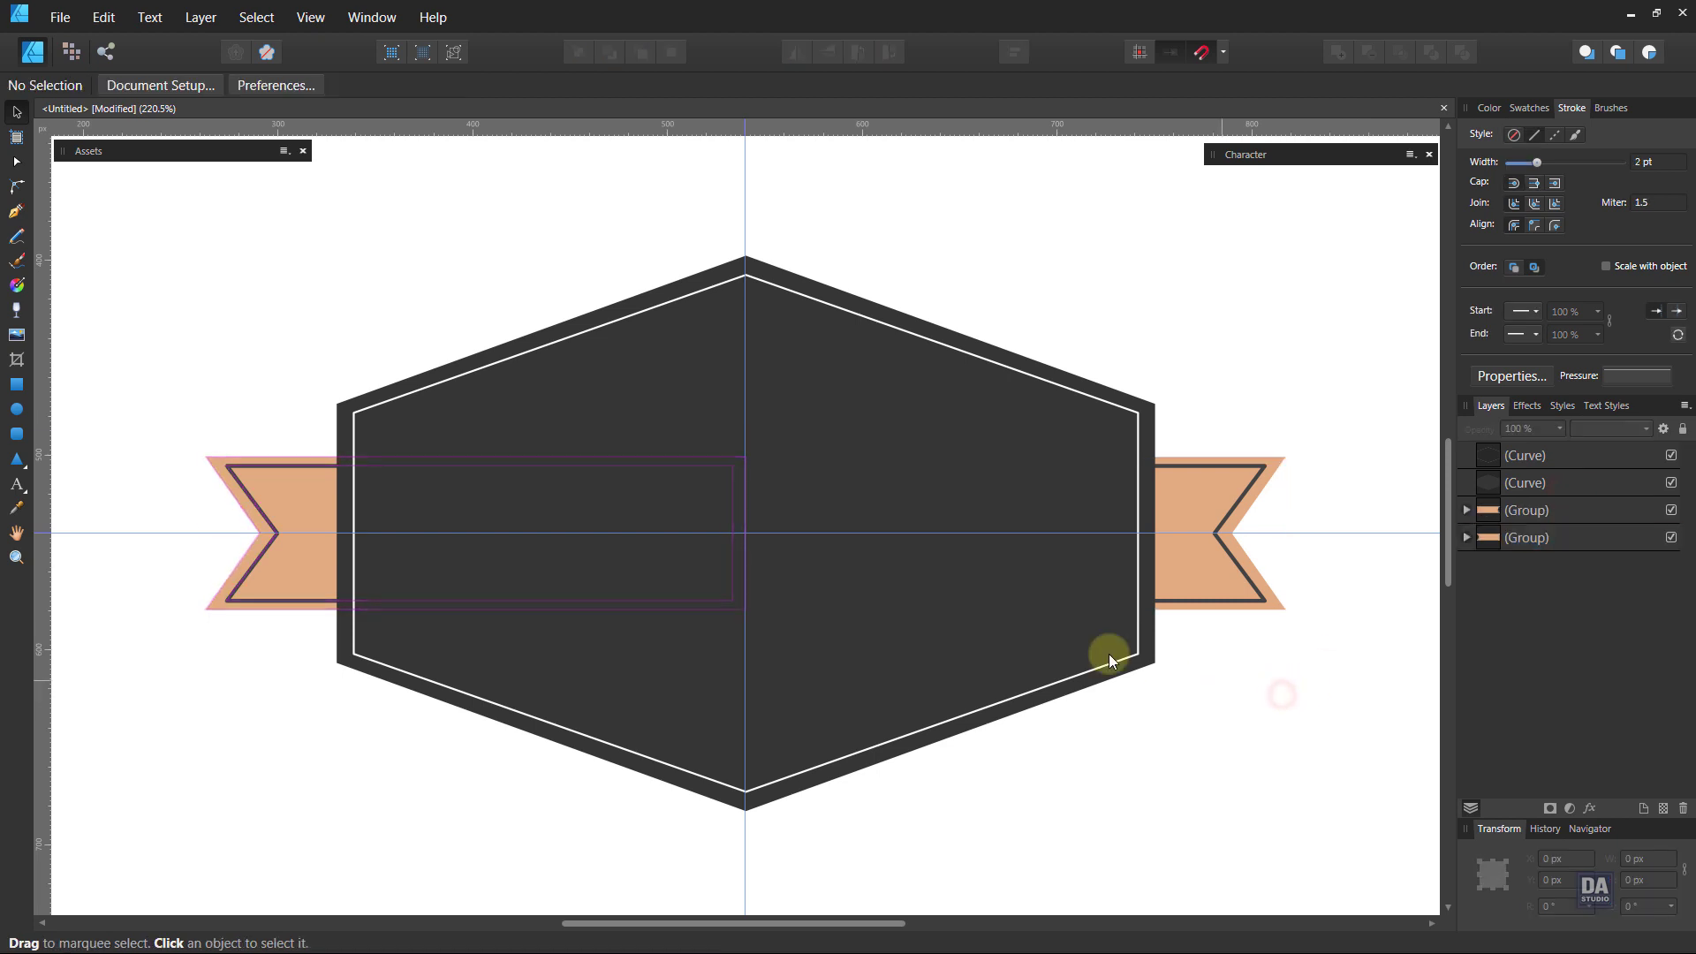
pyautogui.click(1060, 642)
# - Give the inner hexagon a white fill and a dark grey 2 pt outline
pyautogui.click(1160, 661)
pyautogui.click(1156, 655)
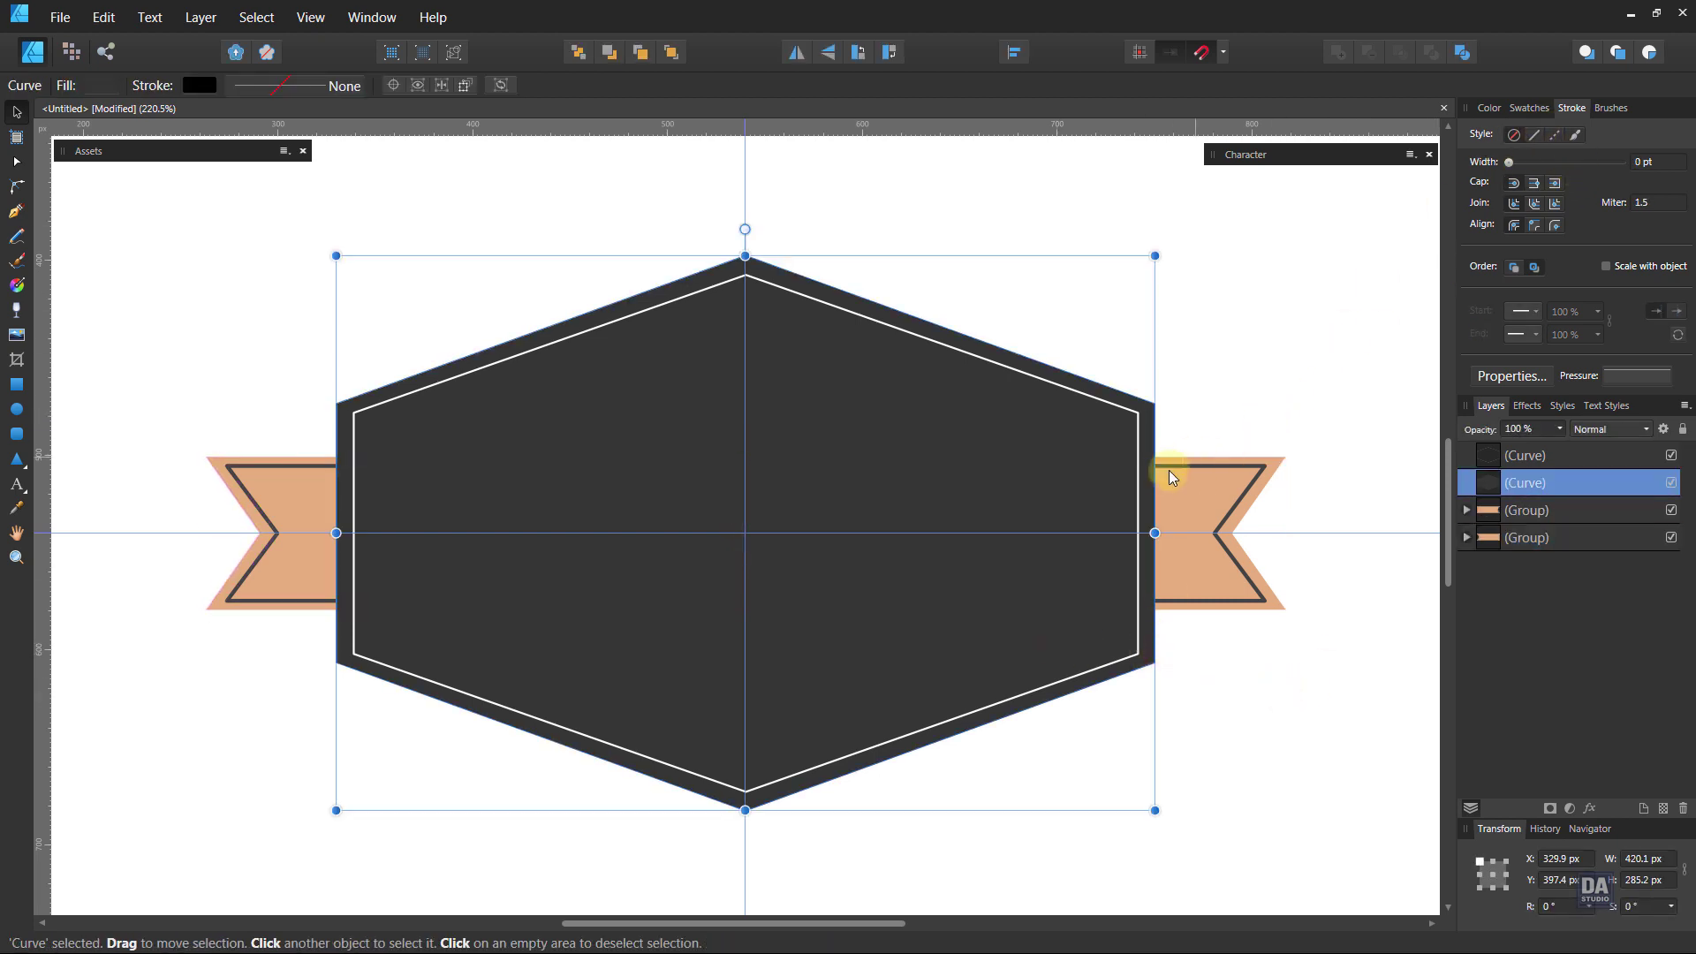
pyautogui.click(1136, 468)
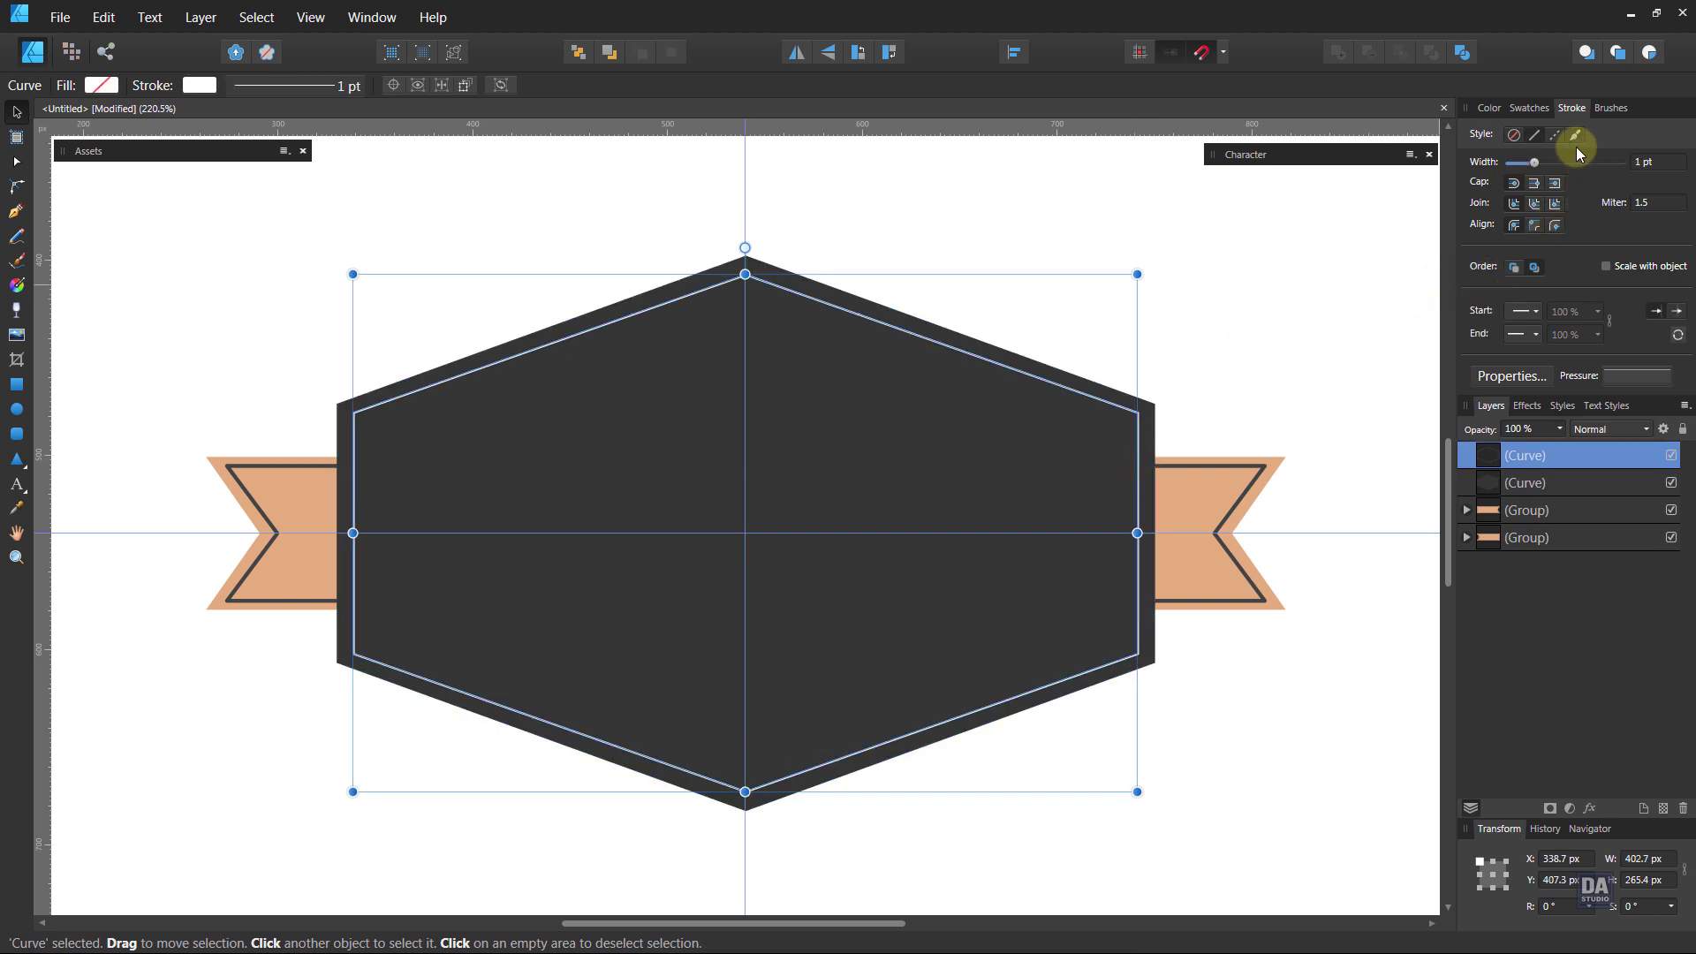
pyautogui.click(1530, 108)
pyautogui.click(1500, 139)
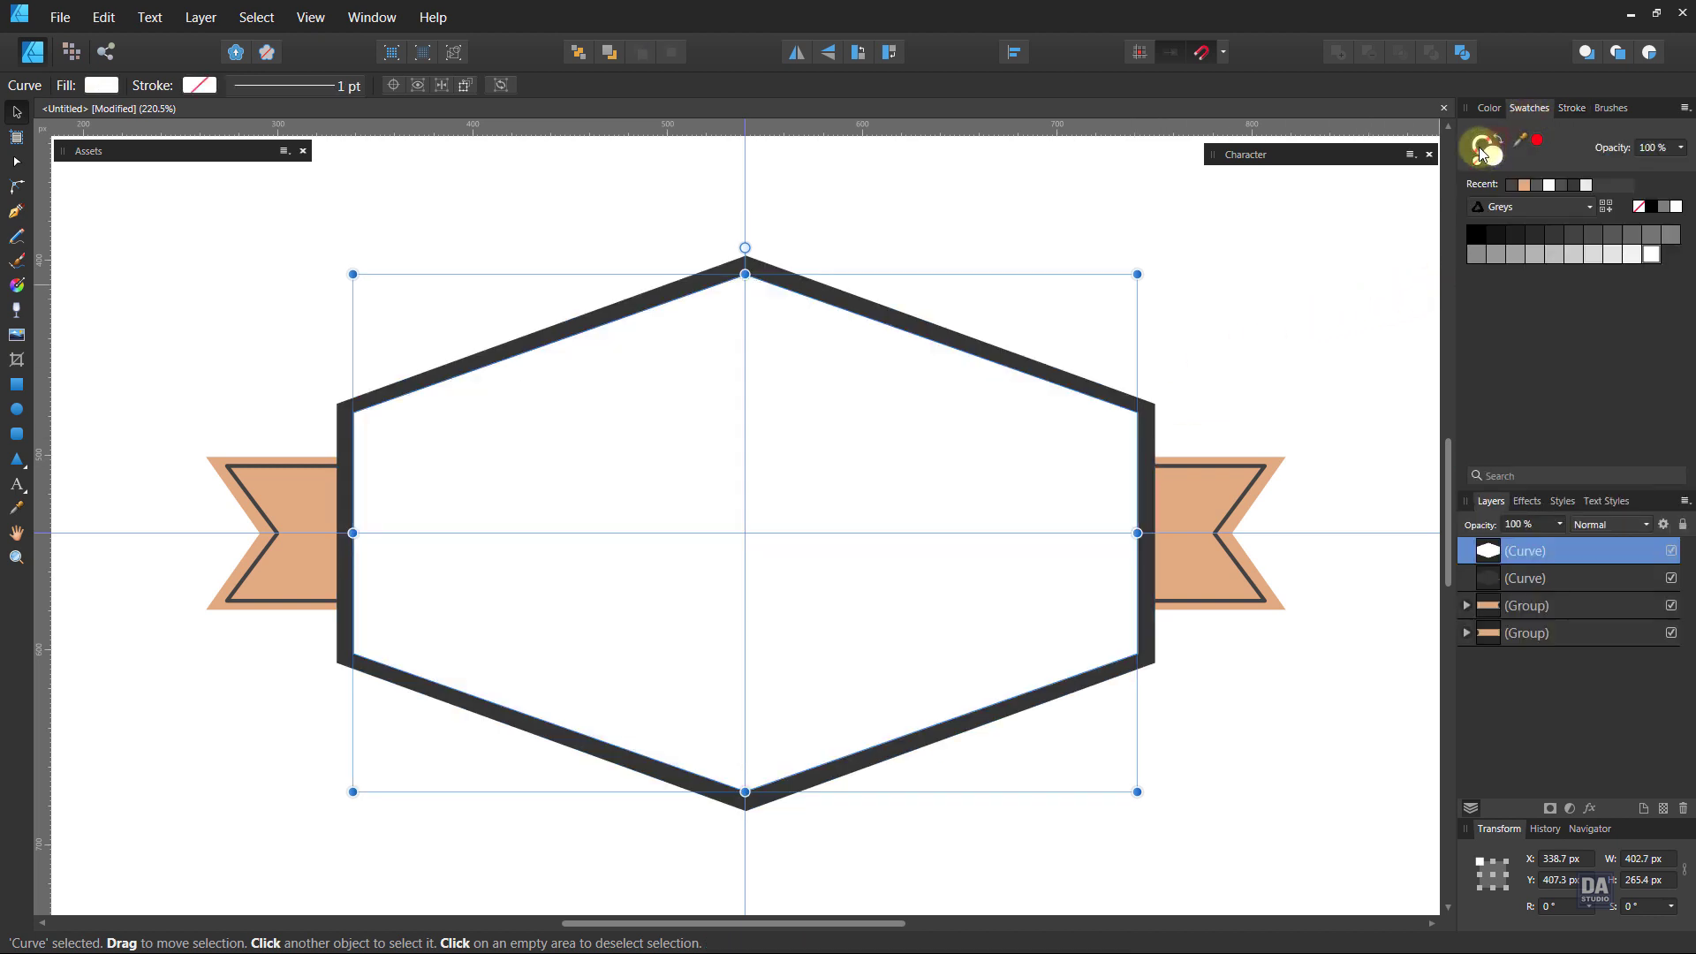
pyautogui.click(1641, 209)
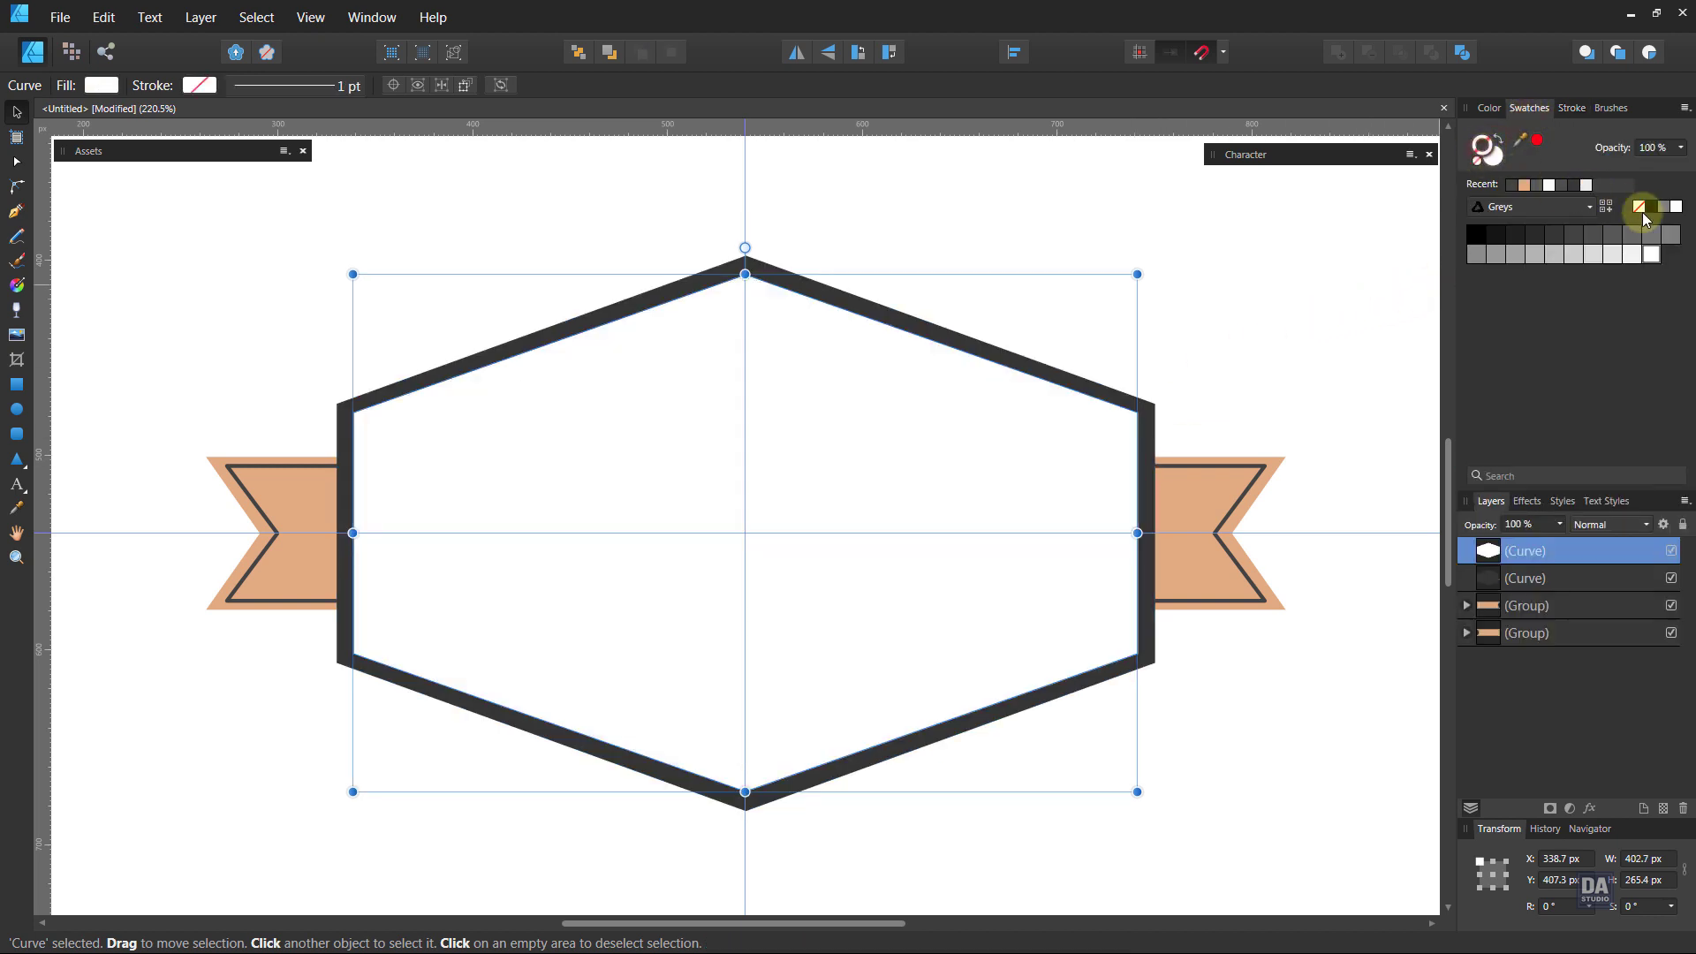
pyautogui.click(1509, 235)
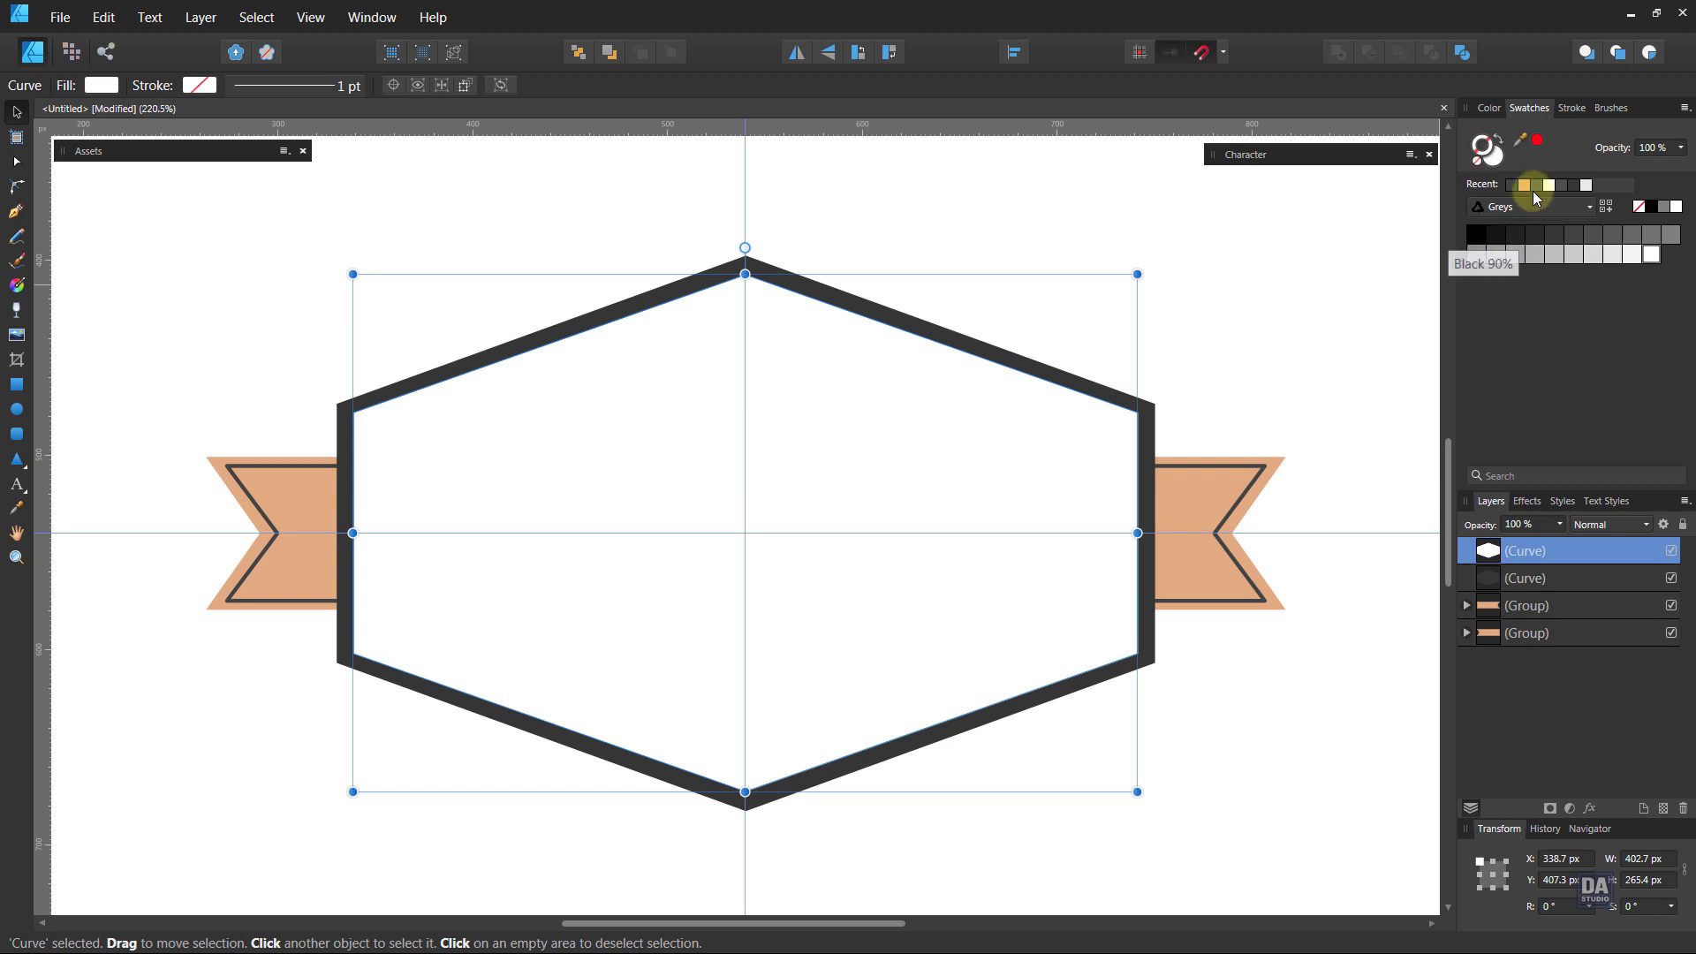
pyautogui.click(1571, 108)
pyautogui.scroll(1, 1636, 162)
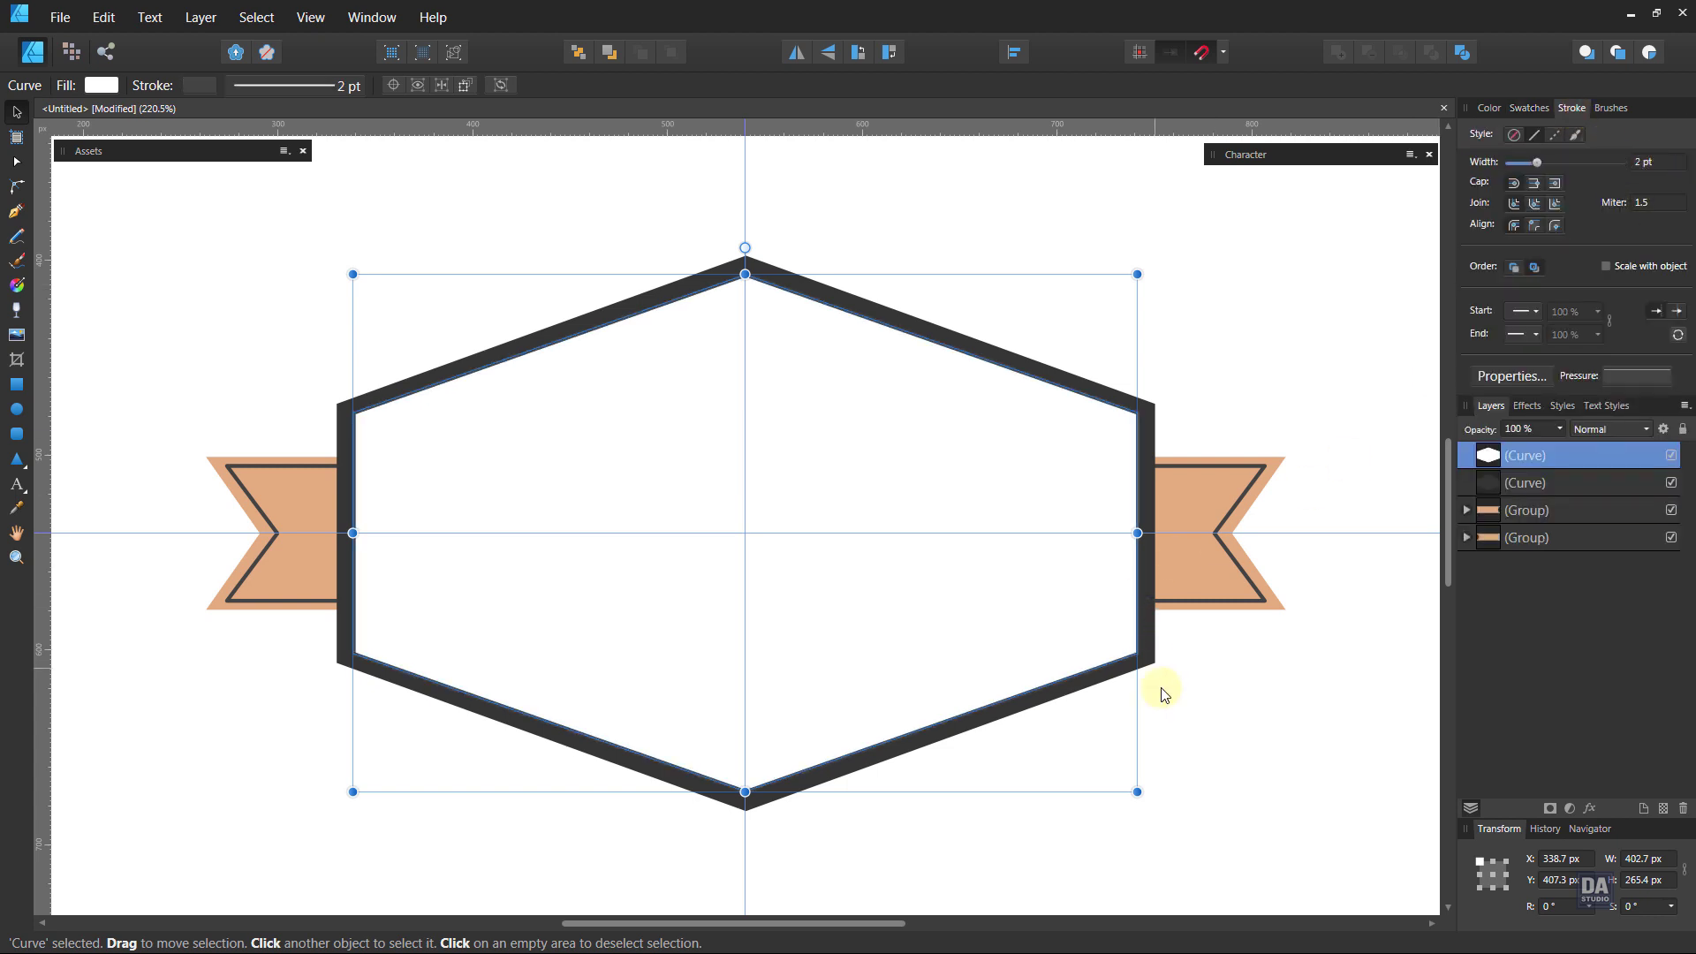
# - Set the outer hexagon's stroke to 2 pt and fill it white
pyautogui.click(1149, 664)
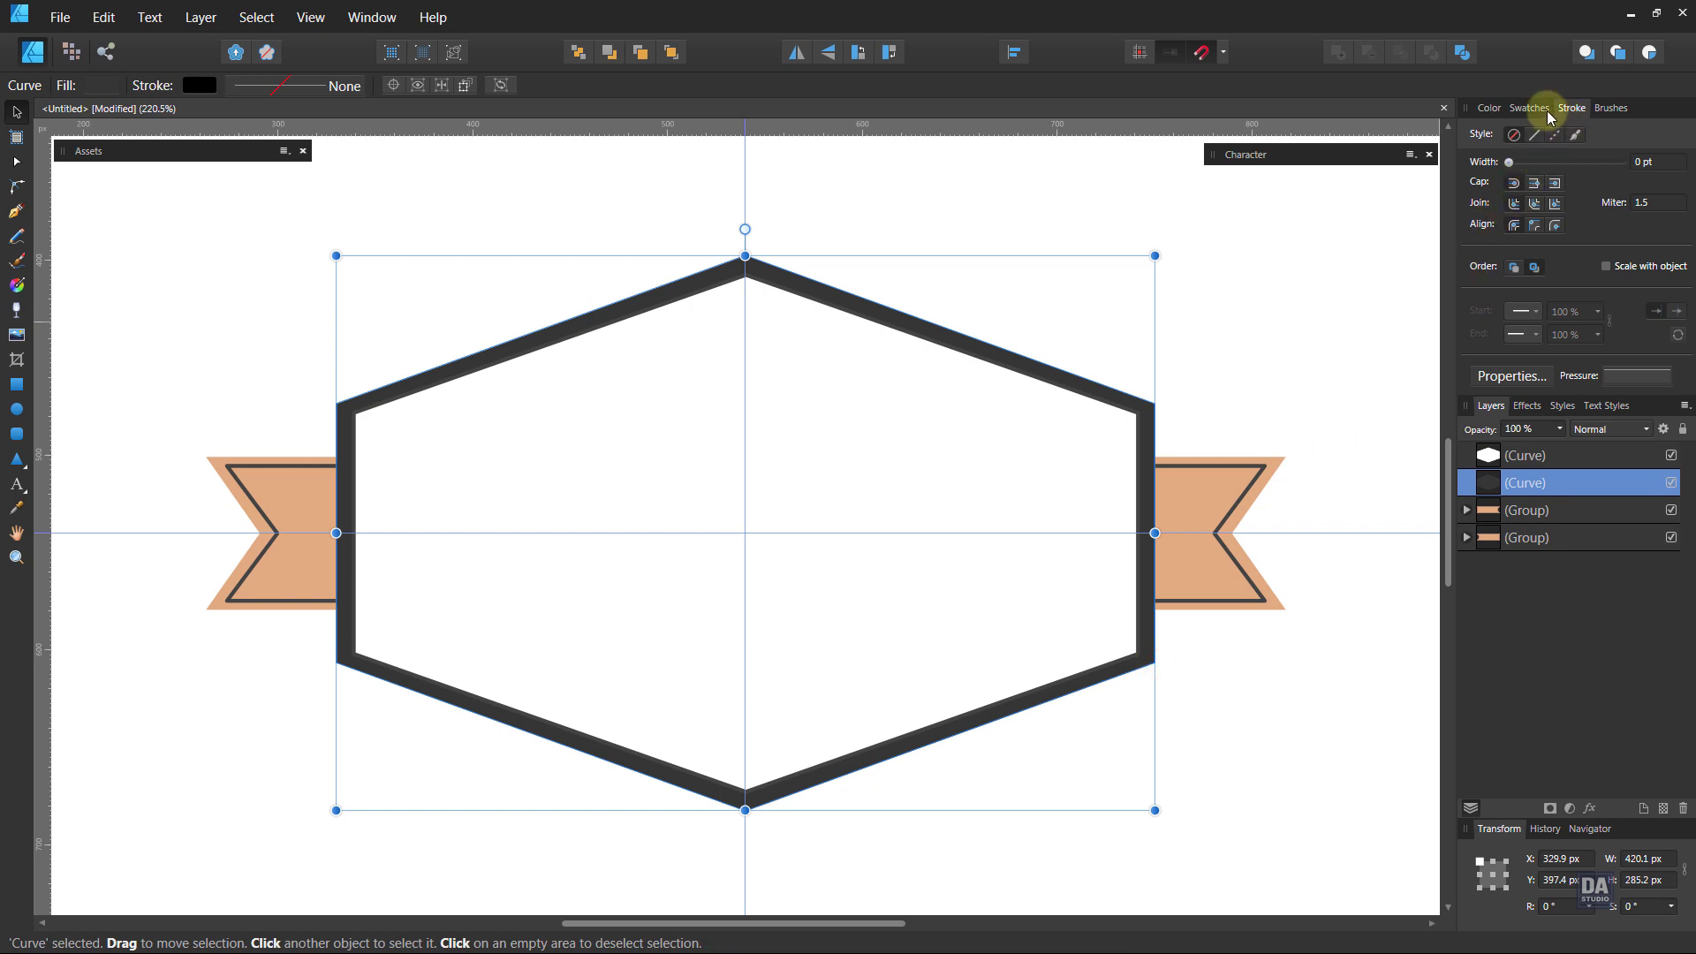
pyautogui.scroll(1, 1655, 168)
pyautogui.write('2')
pyautogui.press('Return')
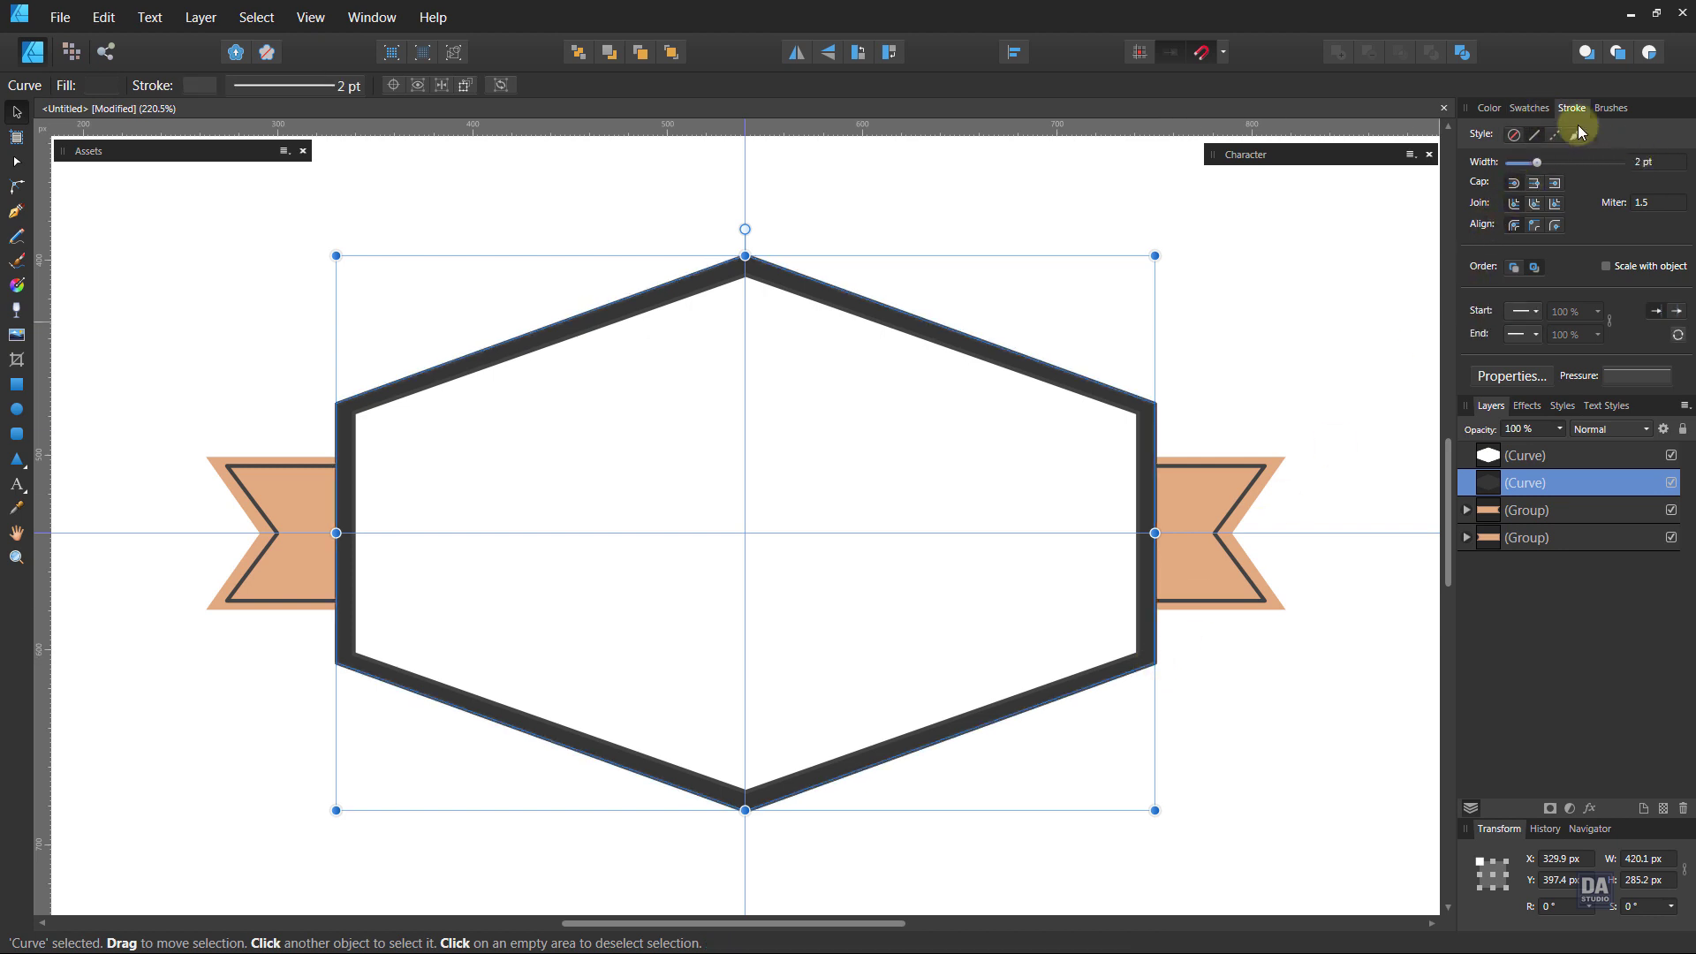
pyautogui.click(1529, 108)
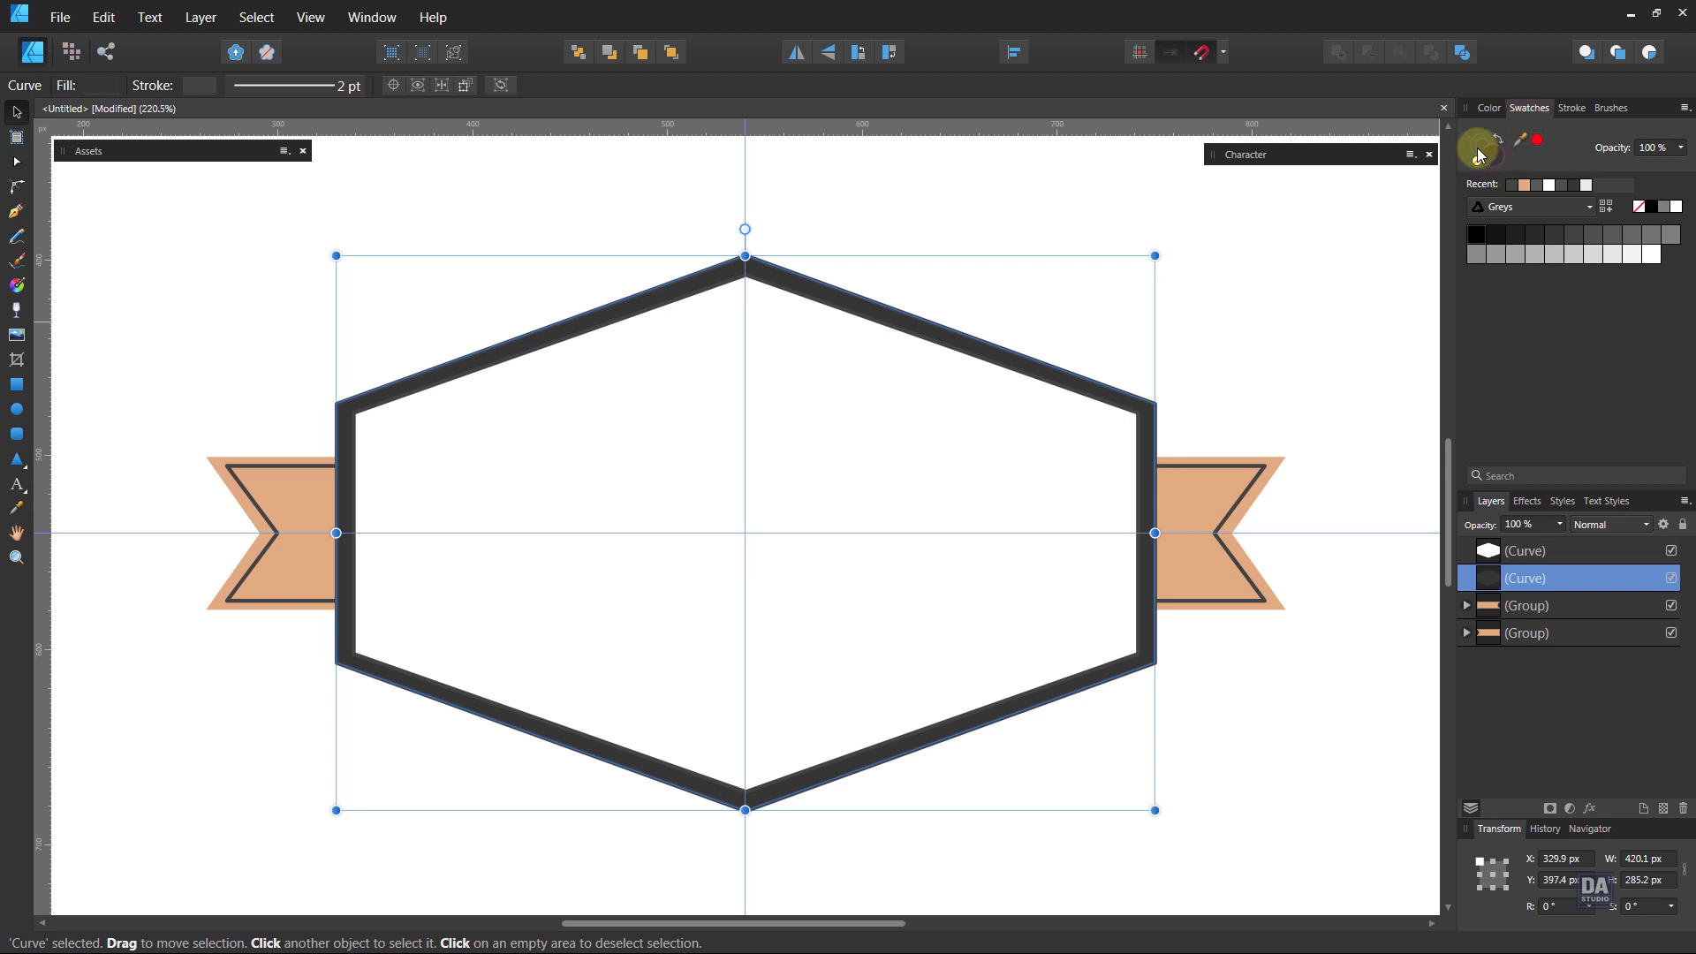
pyautogui.click(1679, 209)
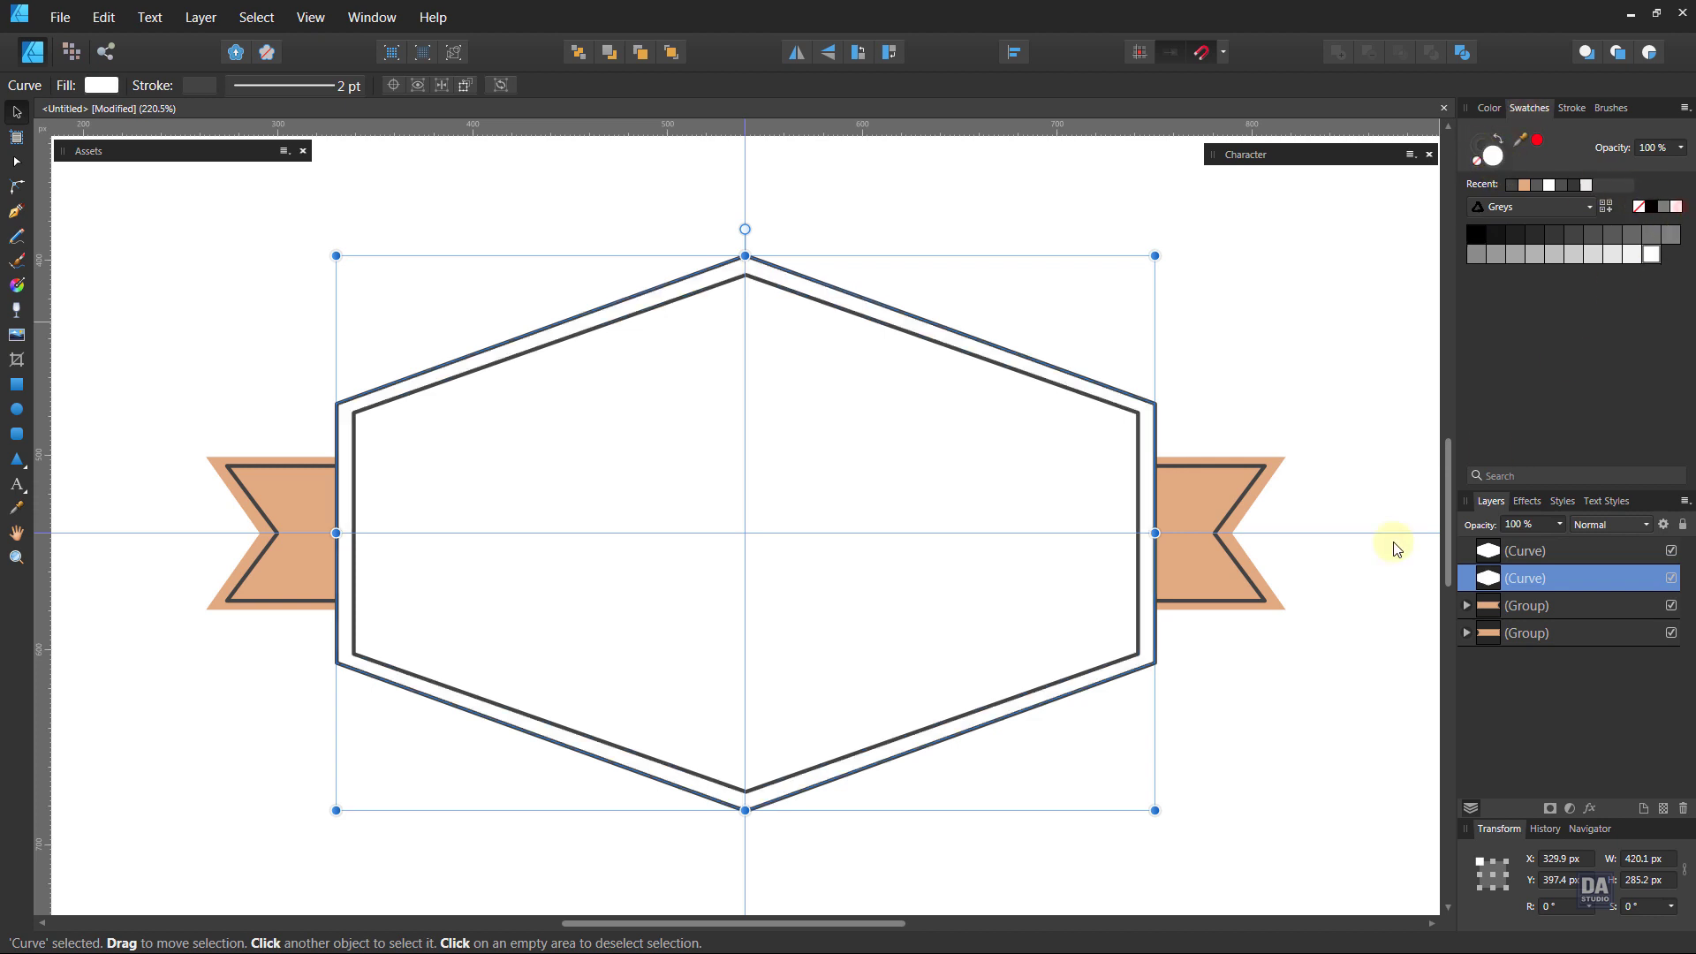
pyautogui.click(1237, 758)
# - Draw a rectangle covering the full 1080 × 1080 px page
pyautogui.scroll(-1, 1096, 733)
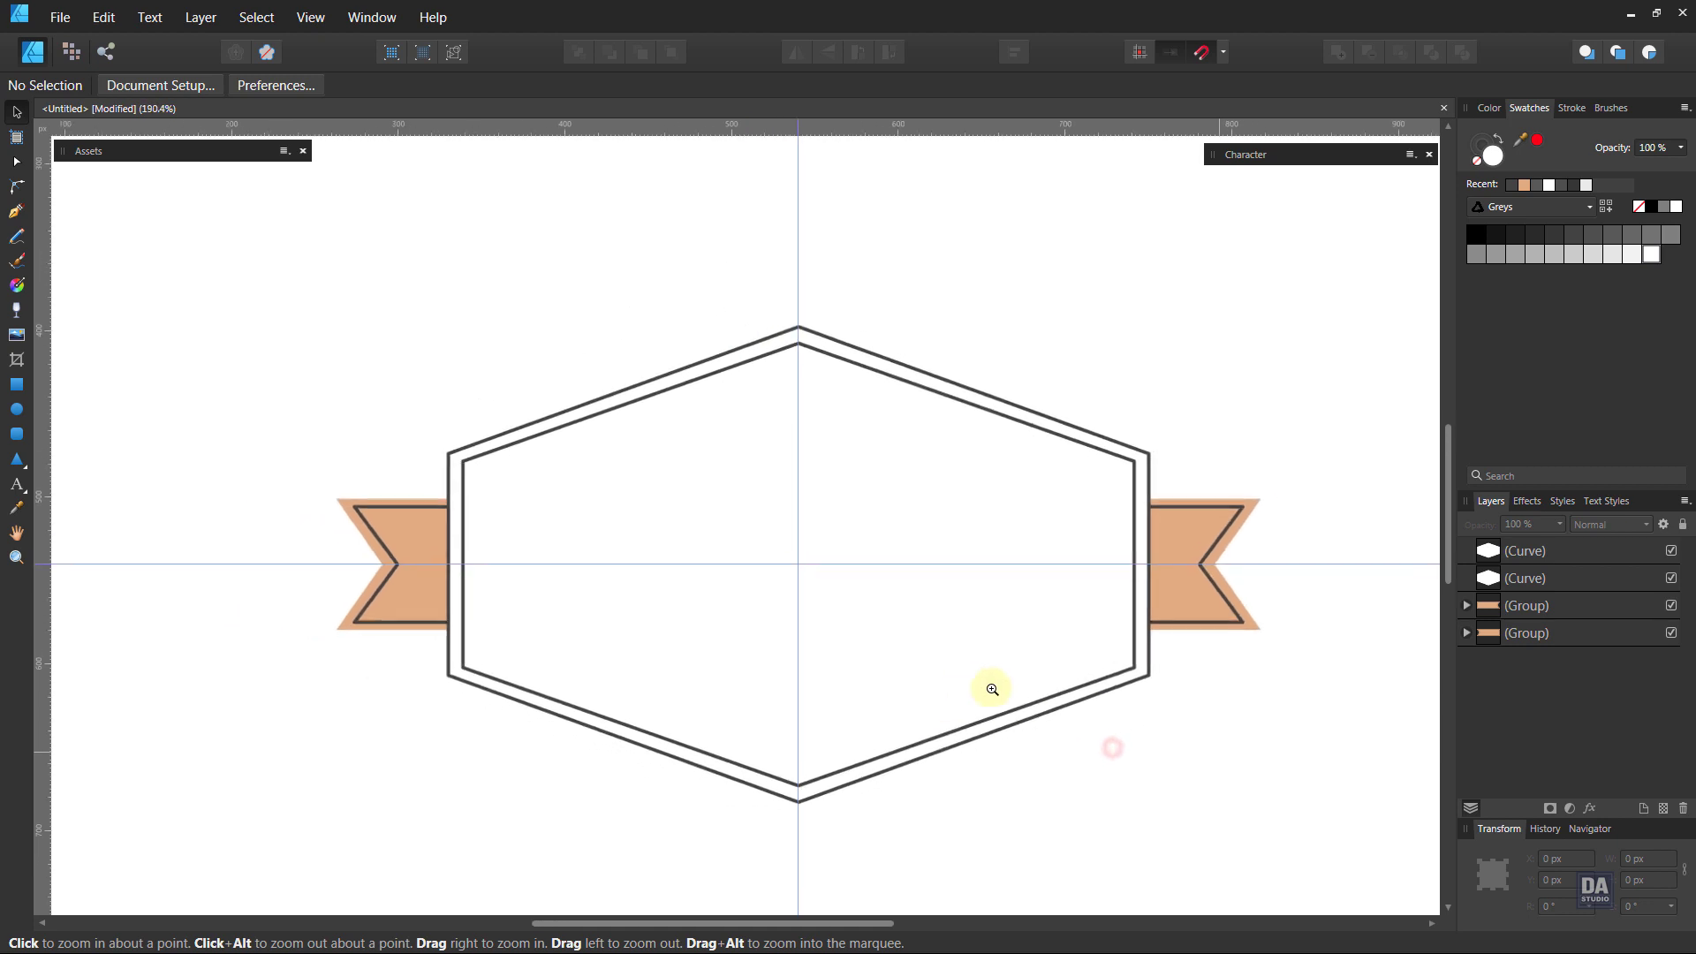
pyautogui.scroll(-1, 871, 667)
pyautogui.scroll(-1, 1012, 651)
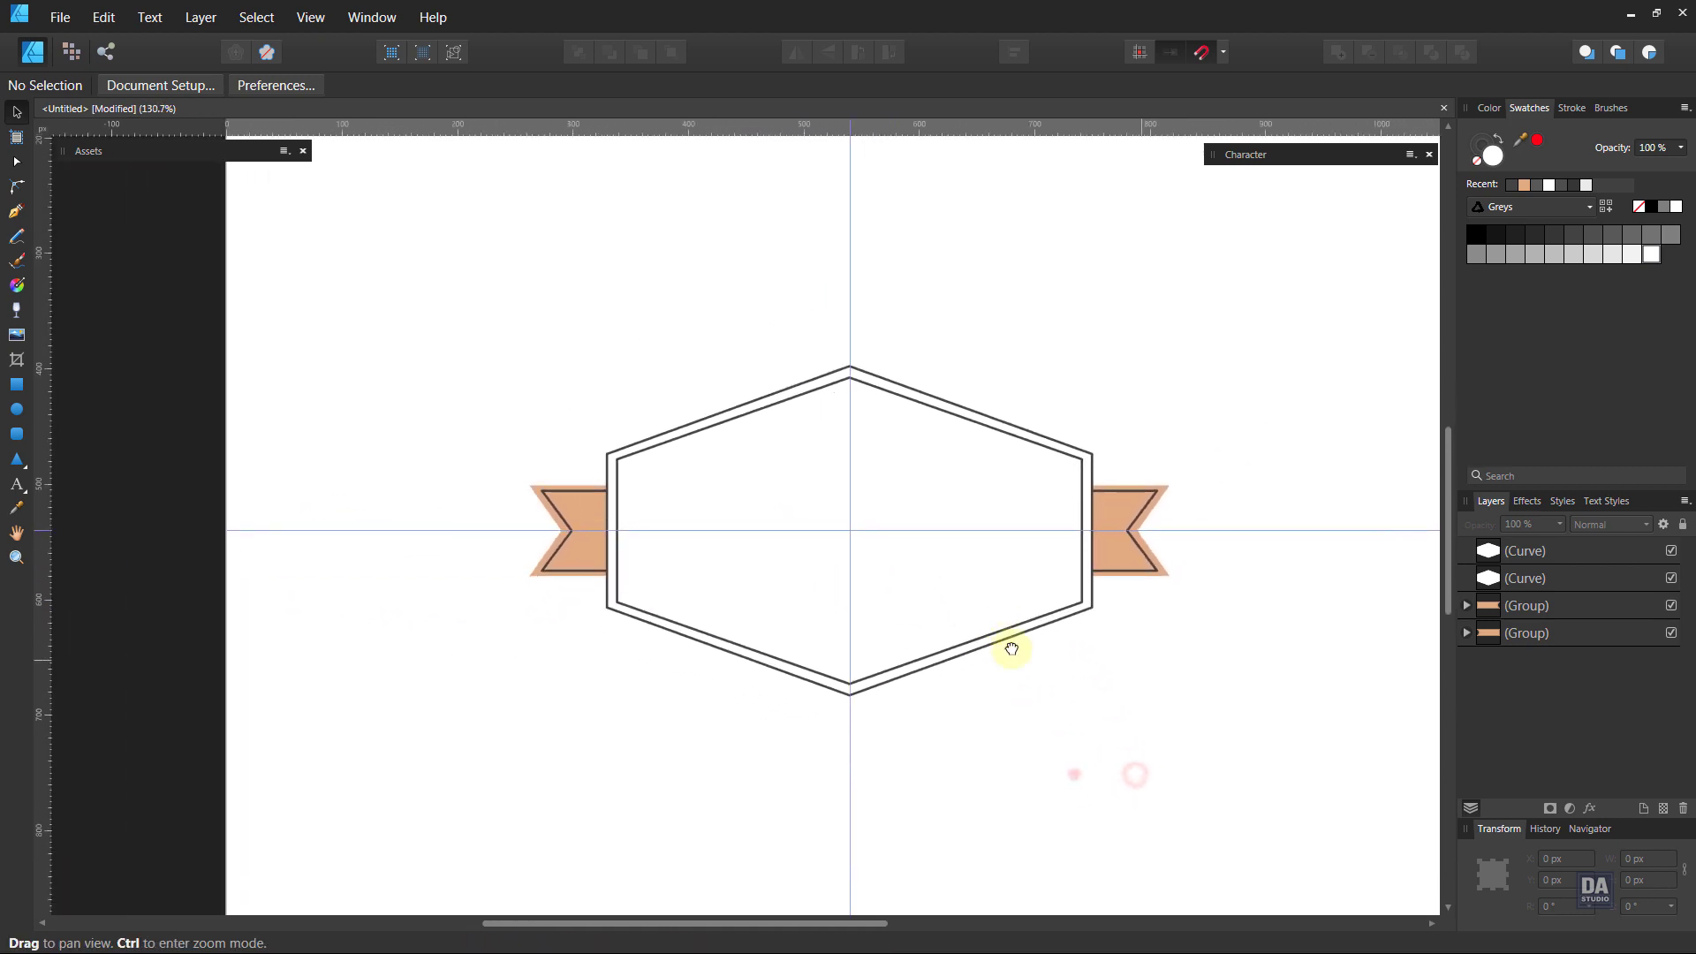
pyautogui.scroll(-1, 852, 557)
pyautogui.scroll(-1, 1017, 634)
pyautogui.scroll(-1, 1017, 634)
pyautogui.scroll(-1, 928, 568)
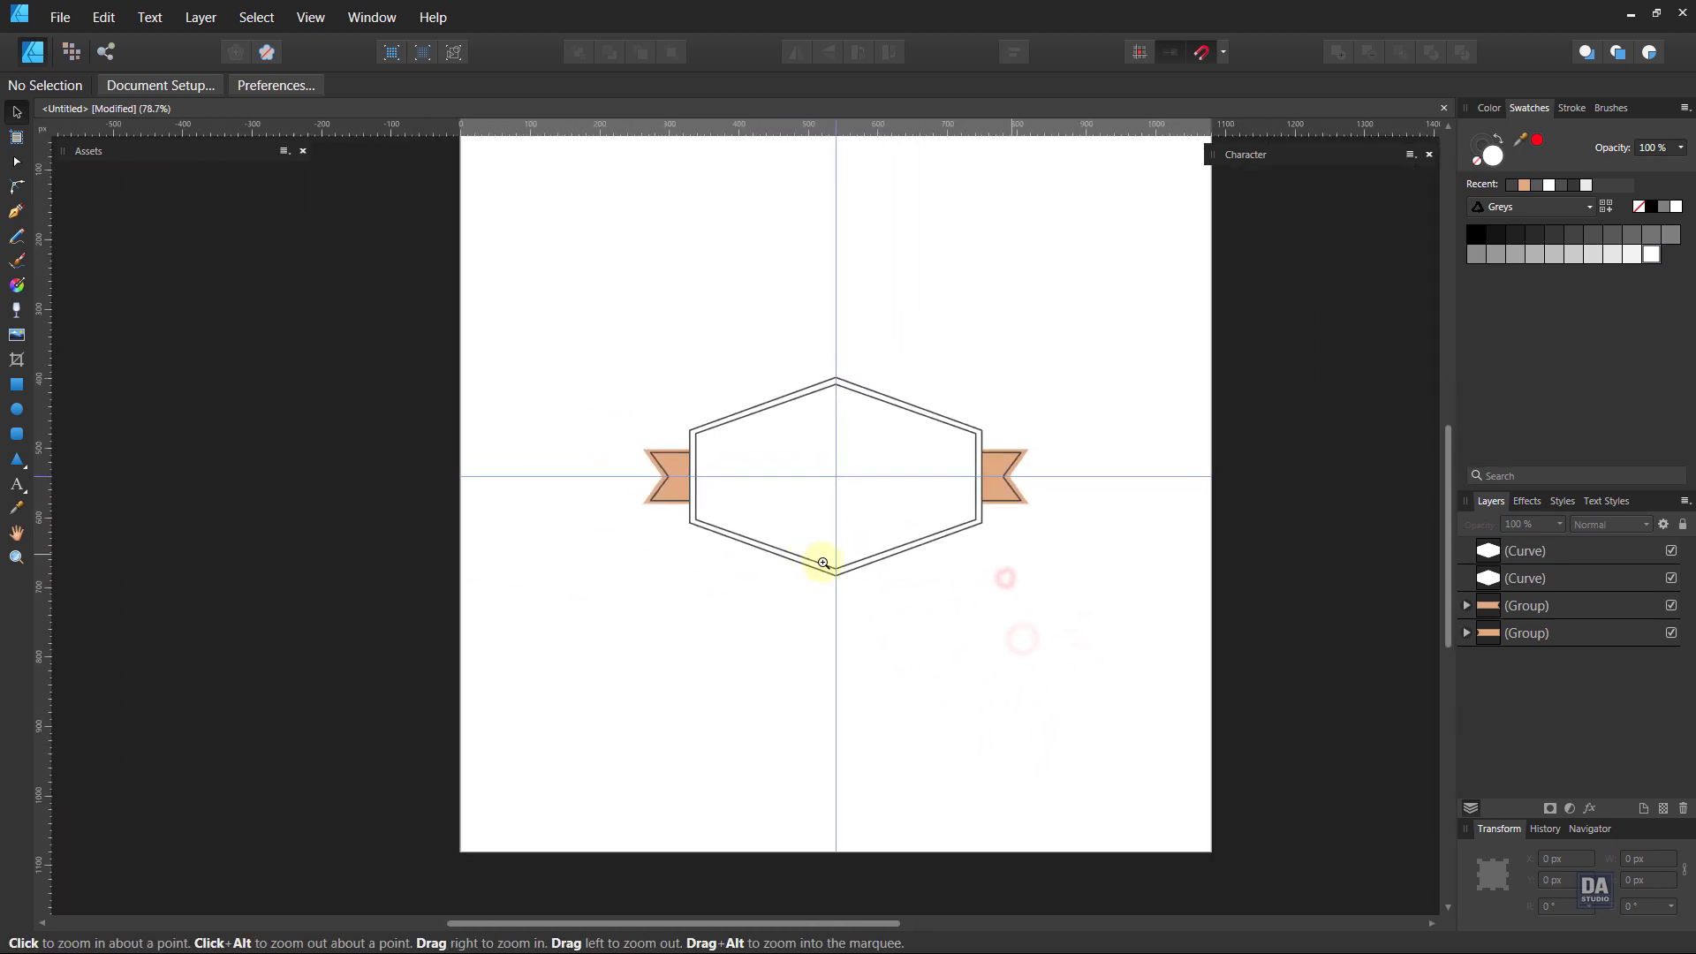
pyautogui.moveTo(908, 575); pyautogui.dragTo(900, 575)
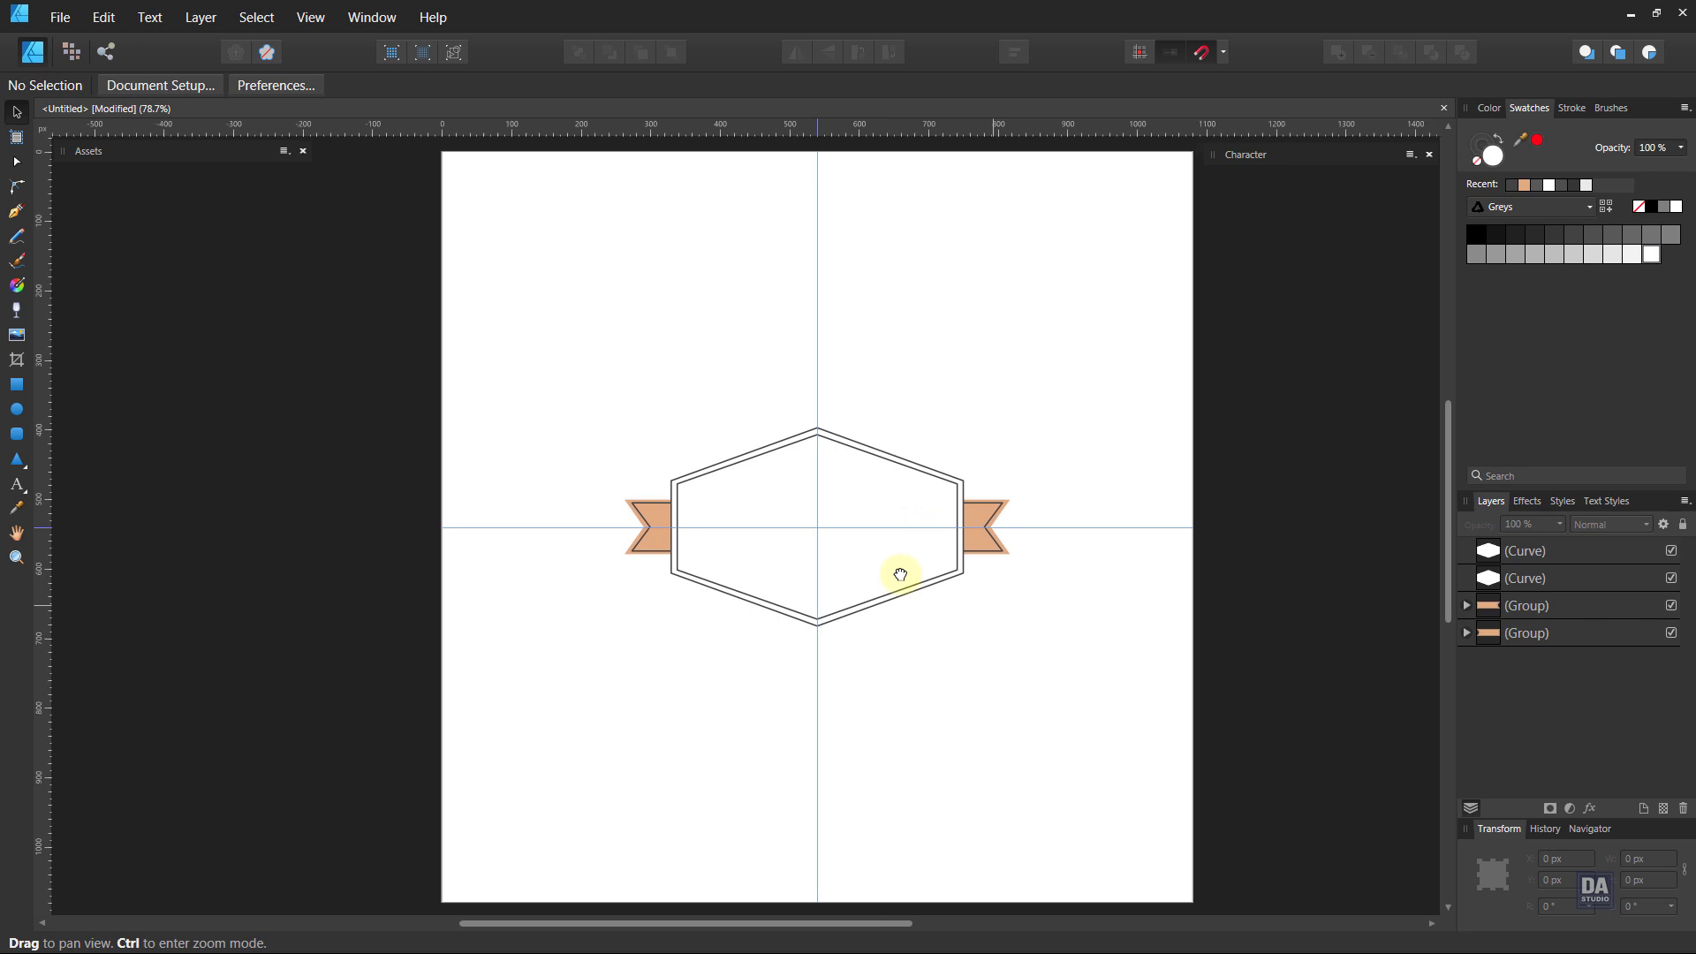
pyautogui.click(16, 385)
pyautogui.moveTo(443, 151); pyautogui.dragTo(1192, 899)
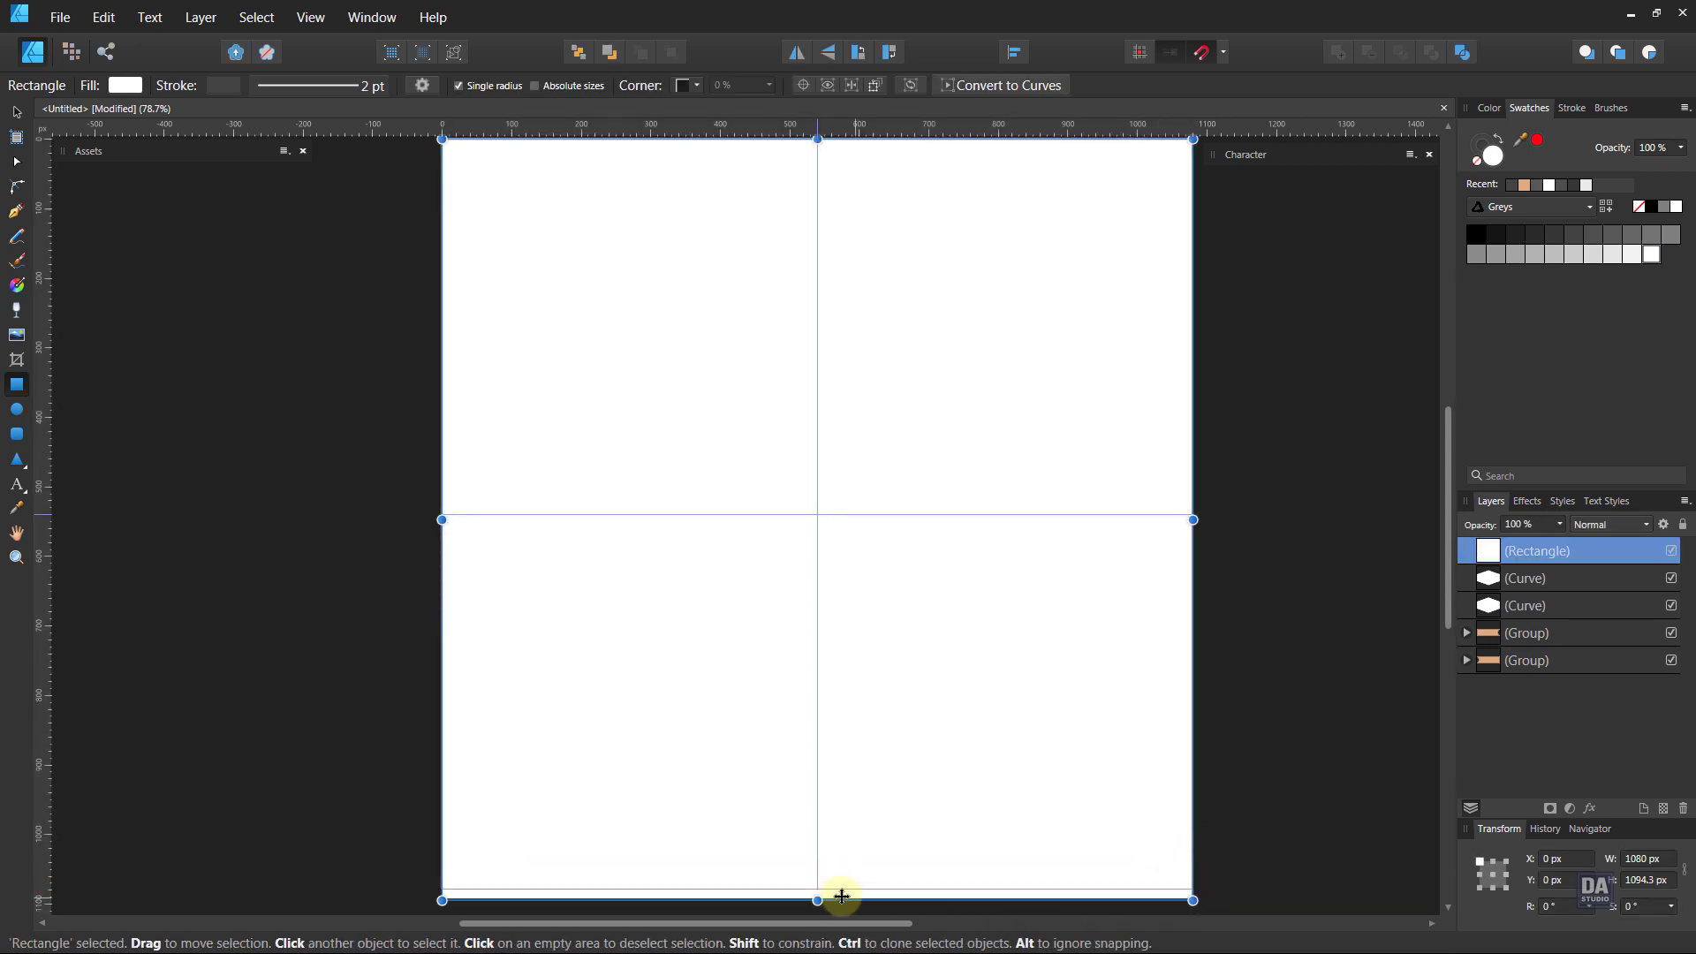
pyautogui.moveTo(817, 899); pyautogui.dragTo(817, 889)
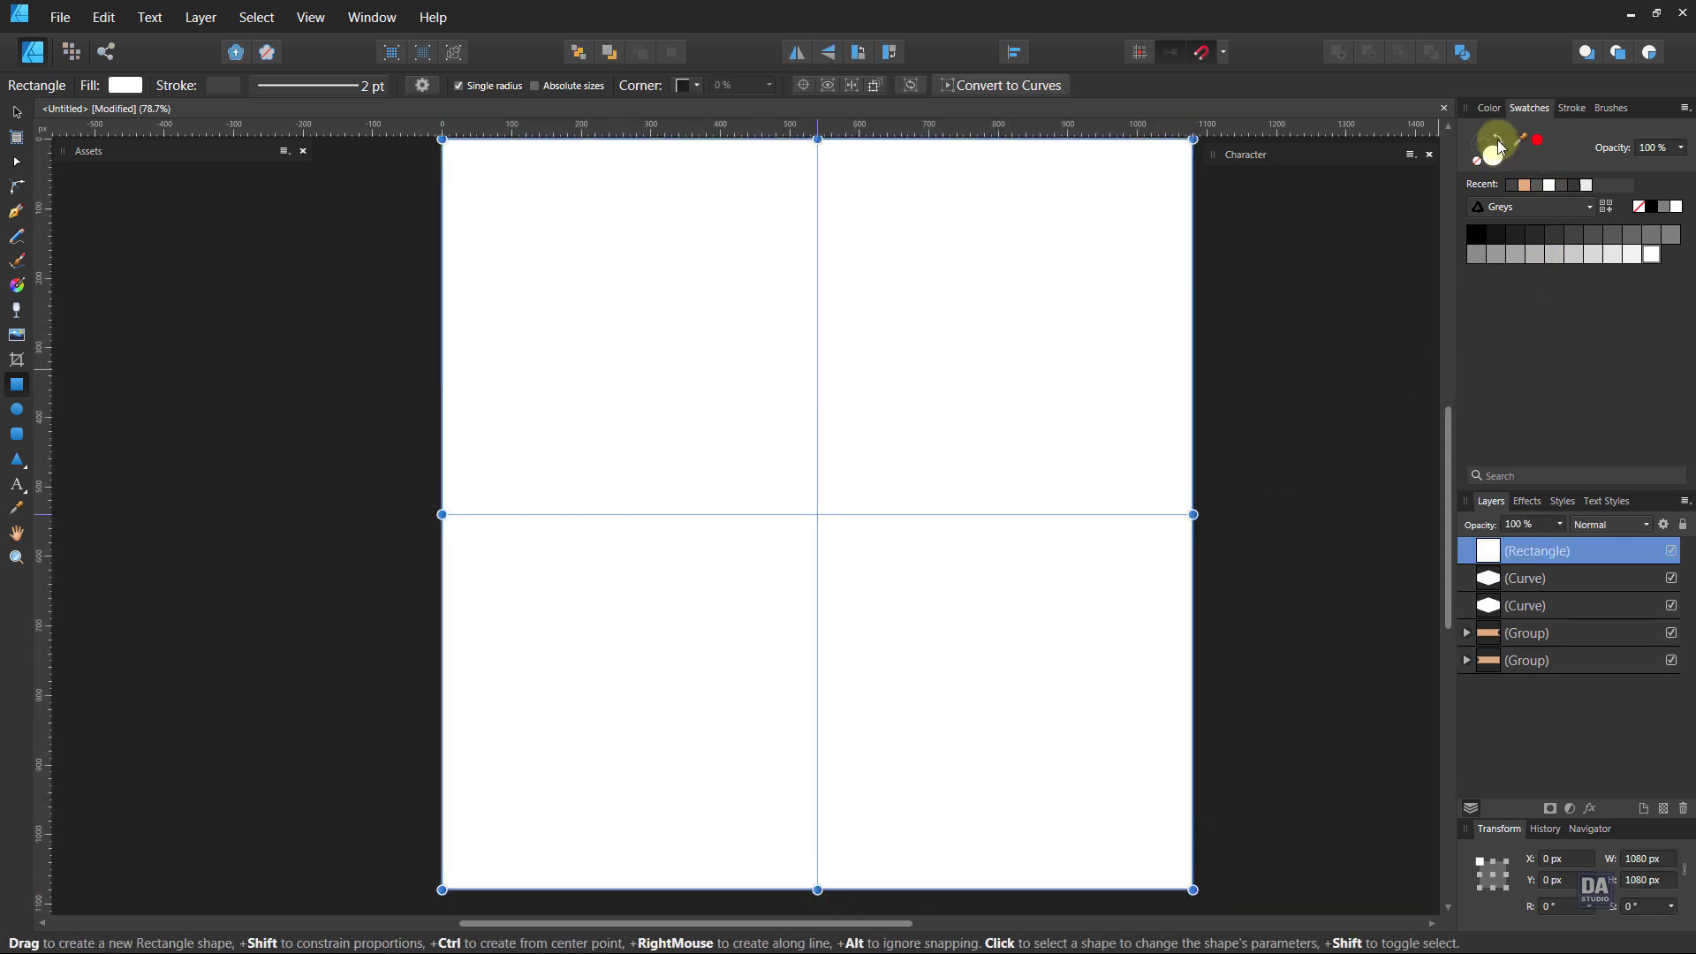
# - Make the background dark grey with no outline, send it behind everything, and zoom to the badge
pyautogui.click(1477, 162)
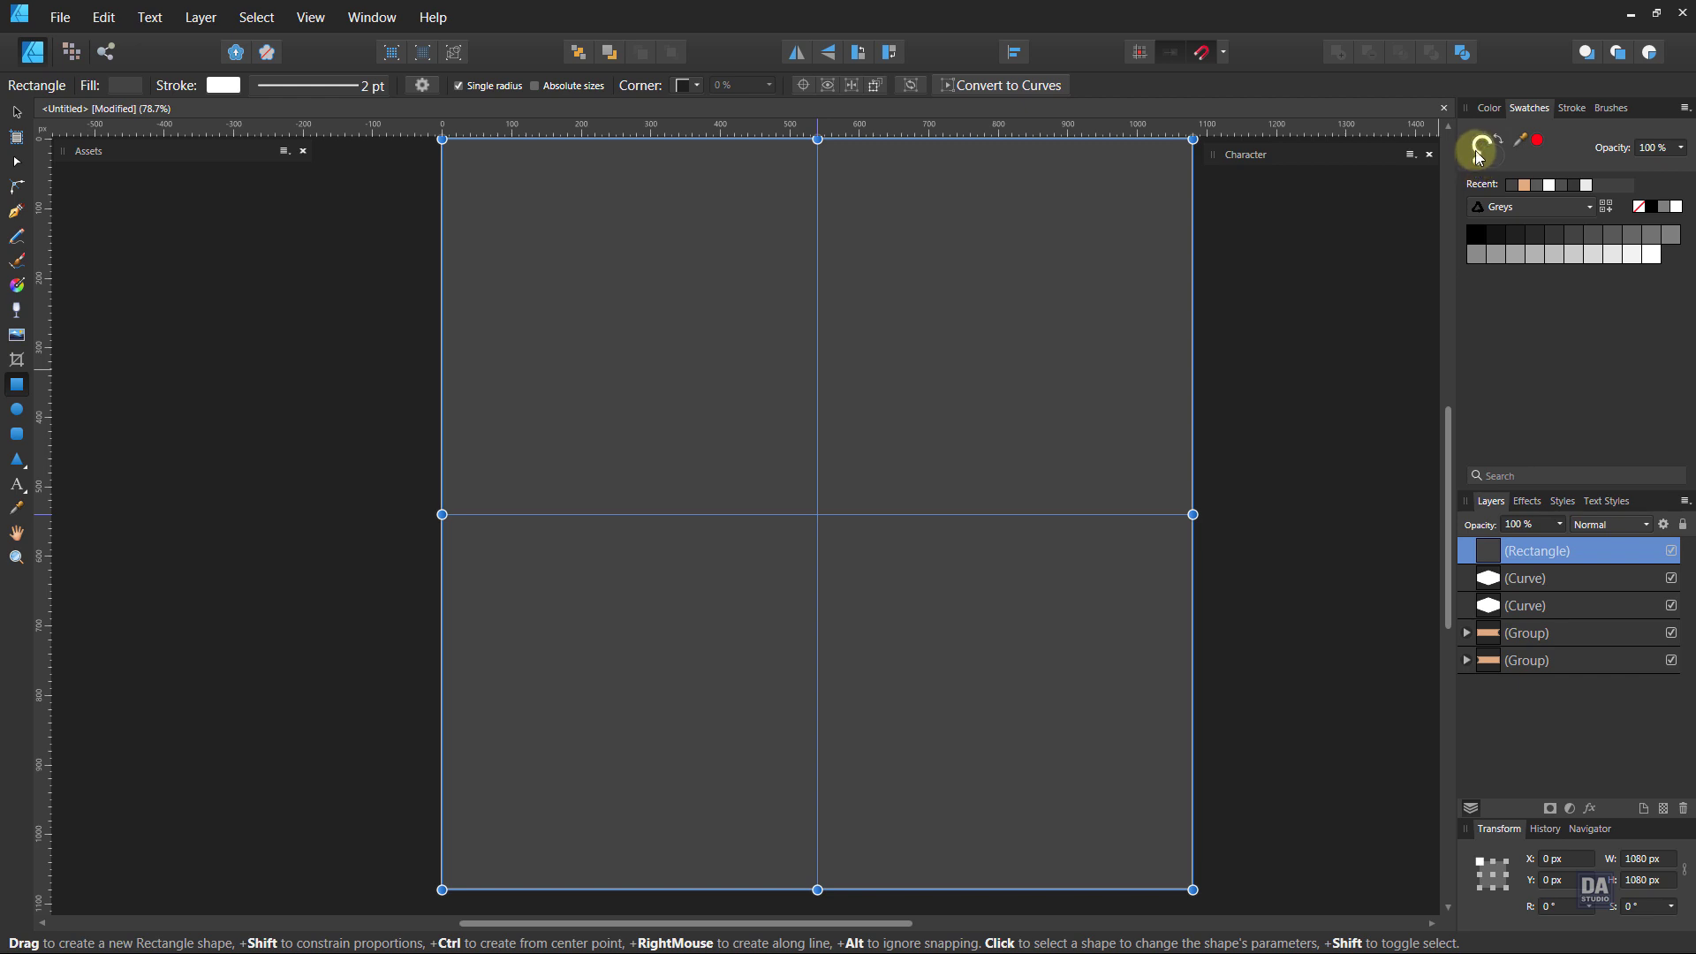
pyautogui.click(1478, 163)
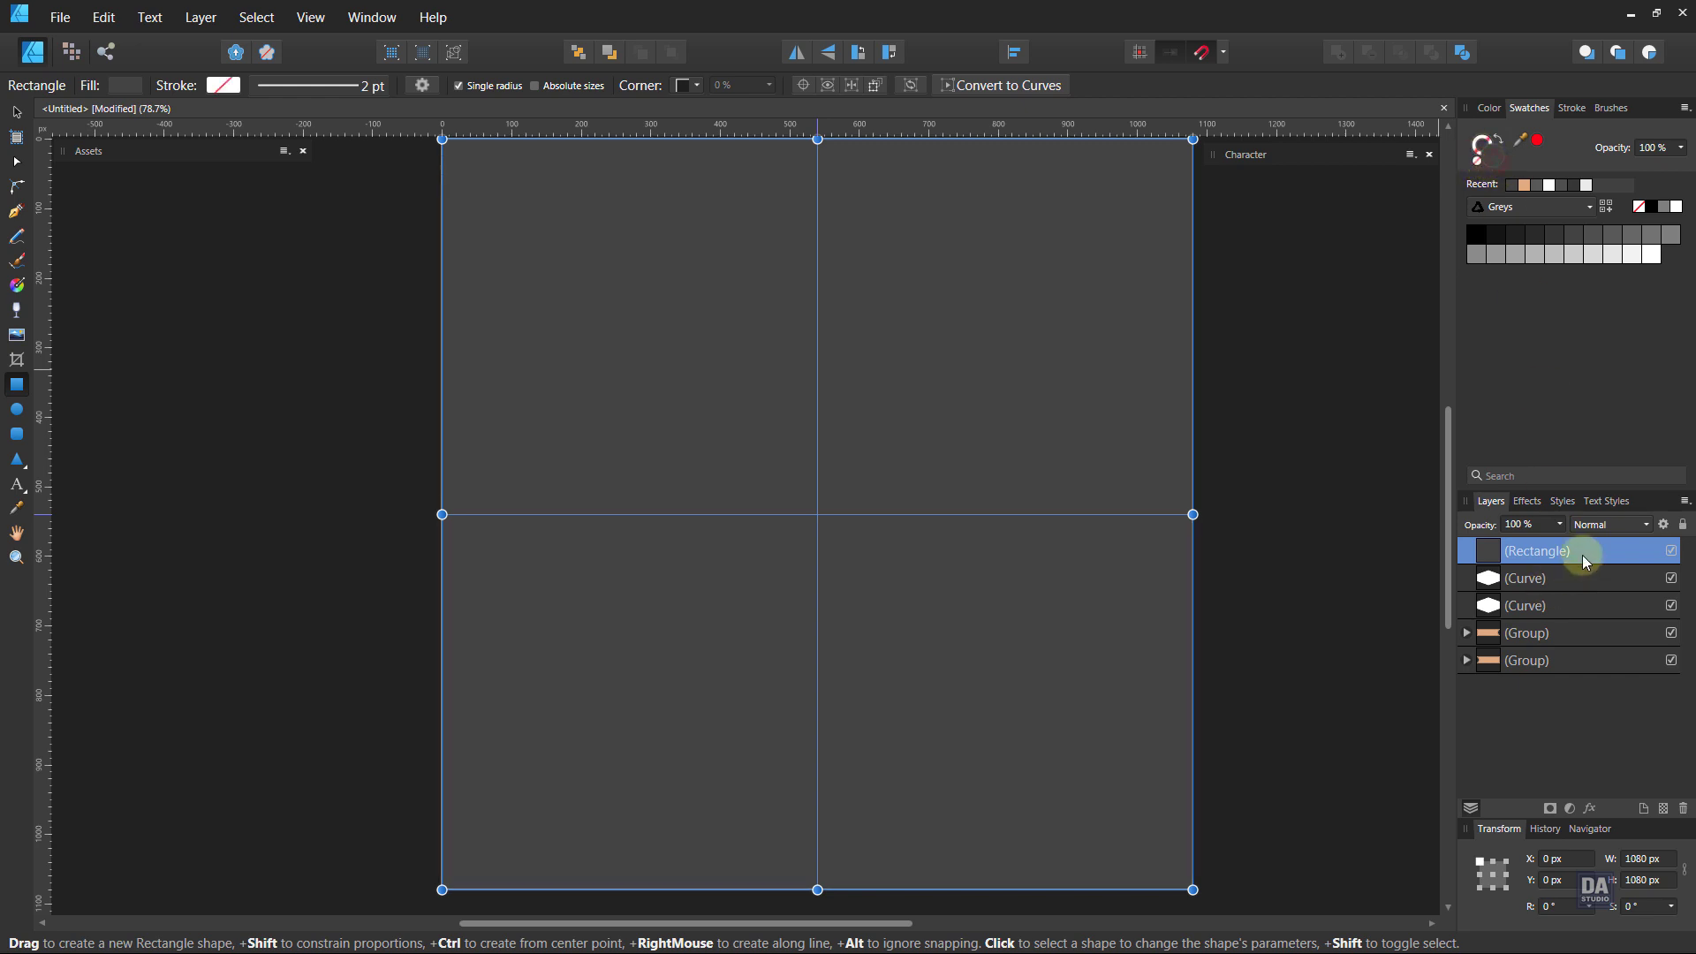
pyautogui.moveTo(1582, 555); pyautogui.dragTo(1576, 763)
pyautogui.press('v')
pyautogui.click(1152, 576)
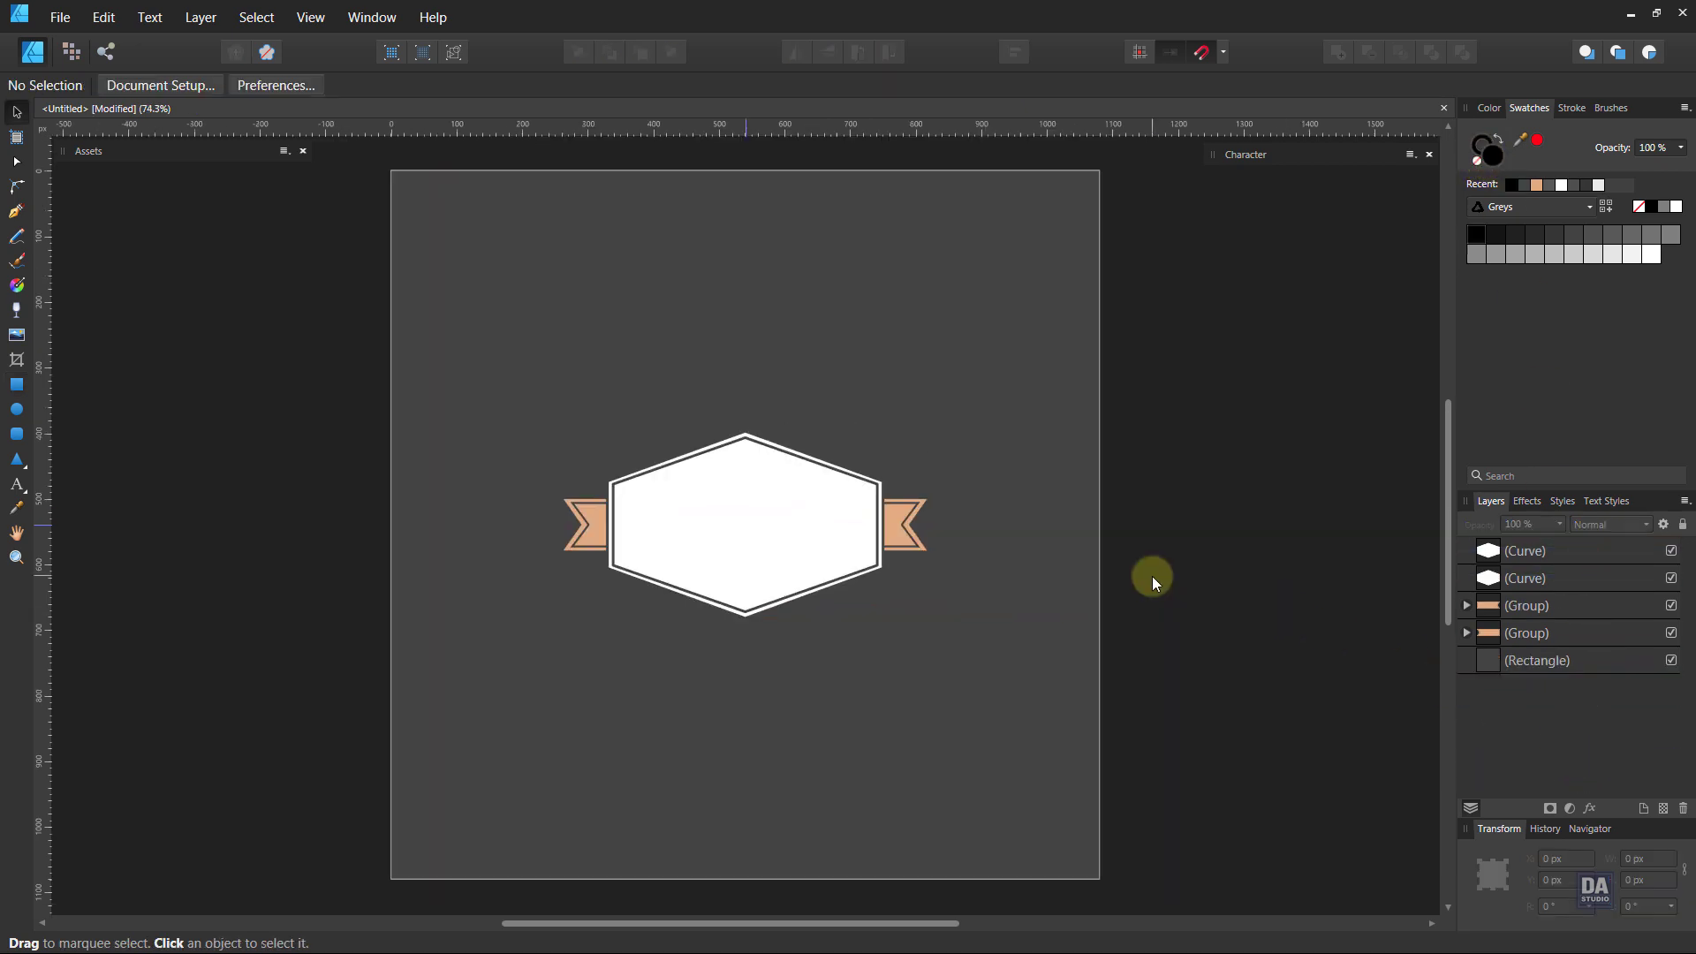
pyautogui.press('z')
pyautogui.moveTo(742, 532); pyautogui.dragTo(985, 535)
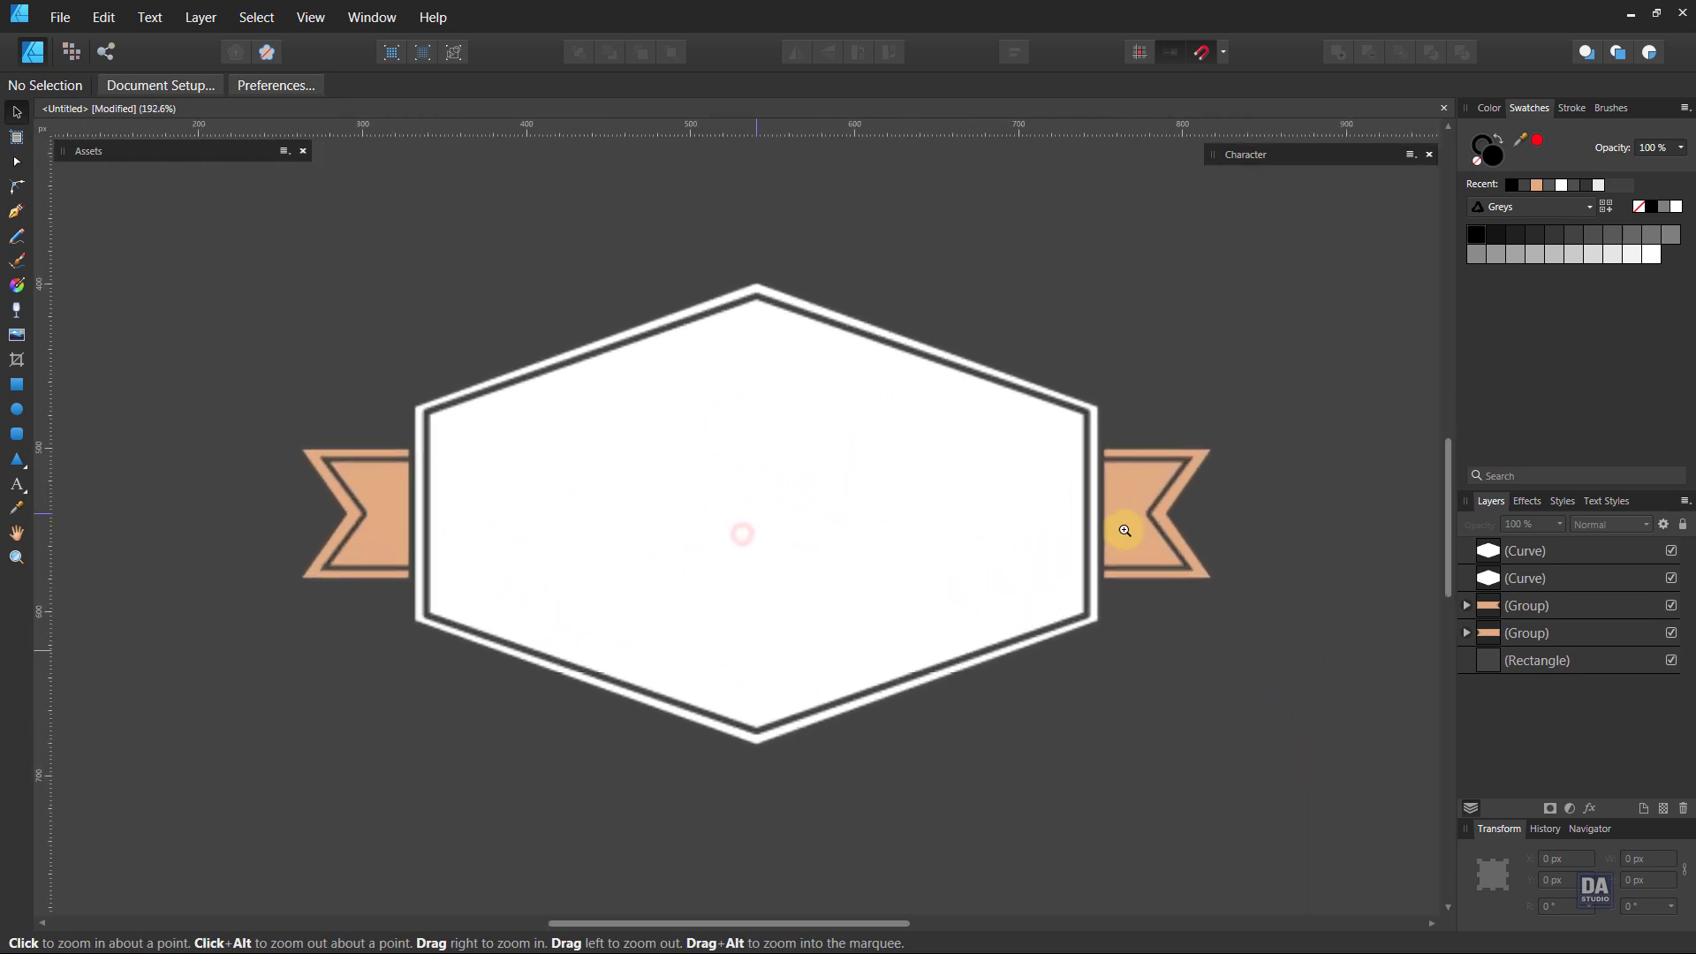
# - Drag the crown icon from the Icons assets onto the badge, colour it dark grey, and centre it near the top
pyautogui.scroll(2, 832, 504)
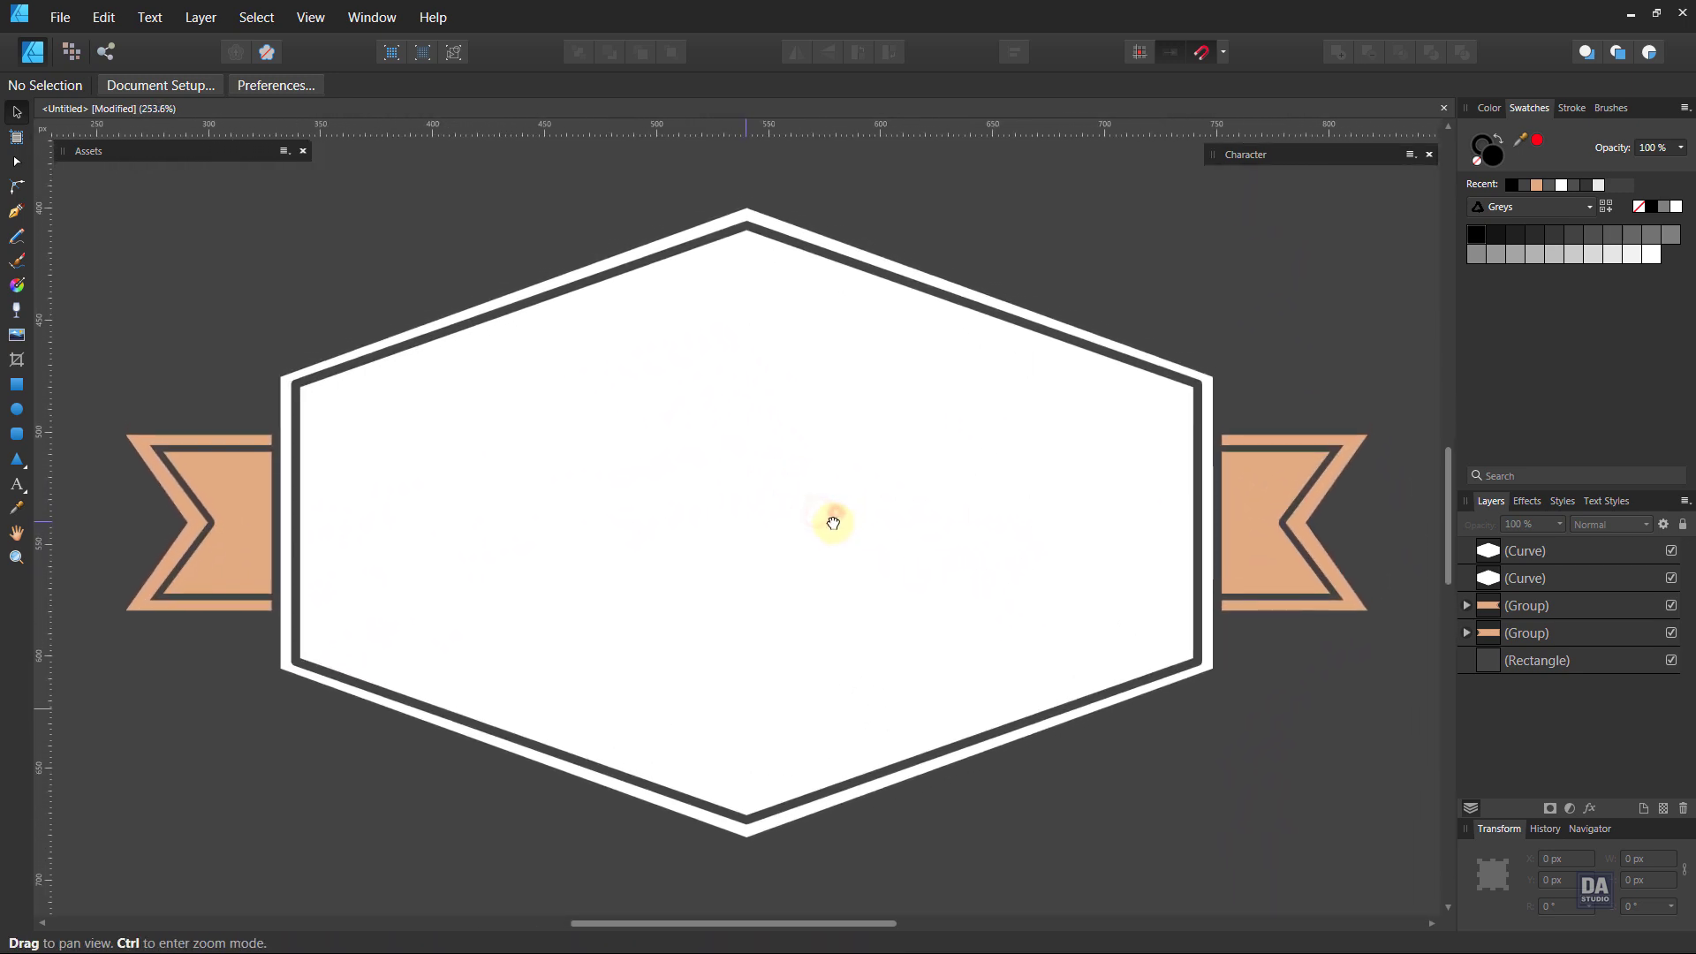
pyautogui.click(89, 151)
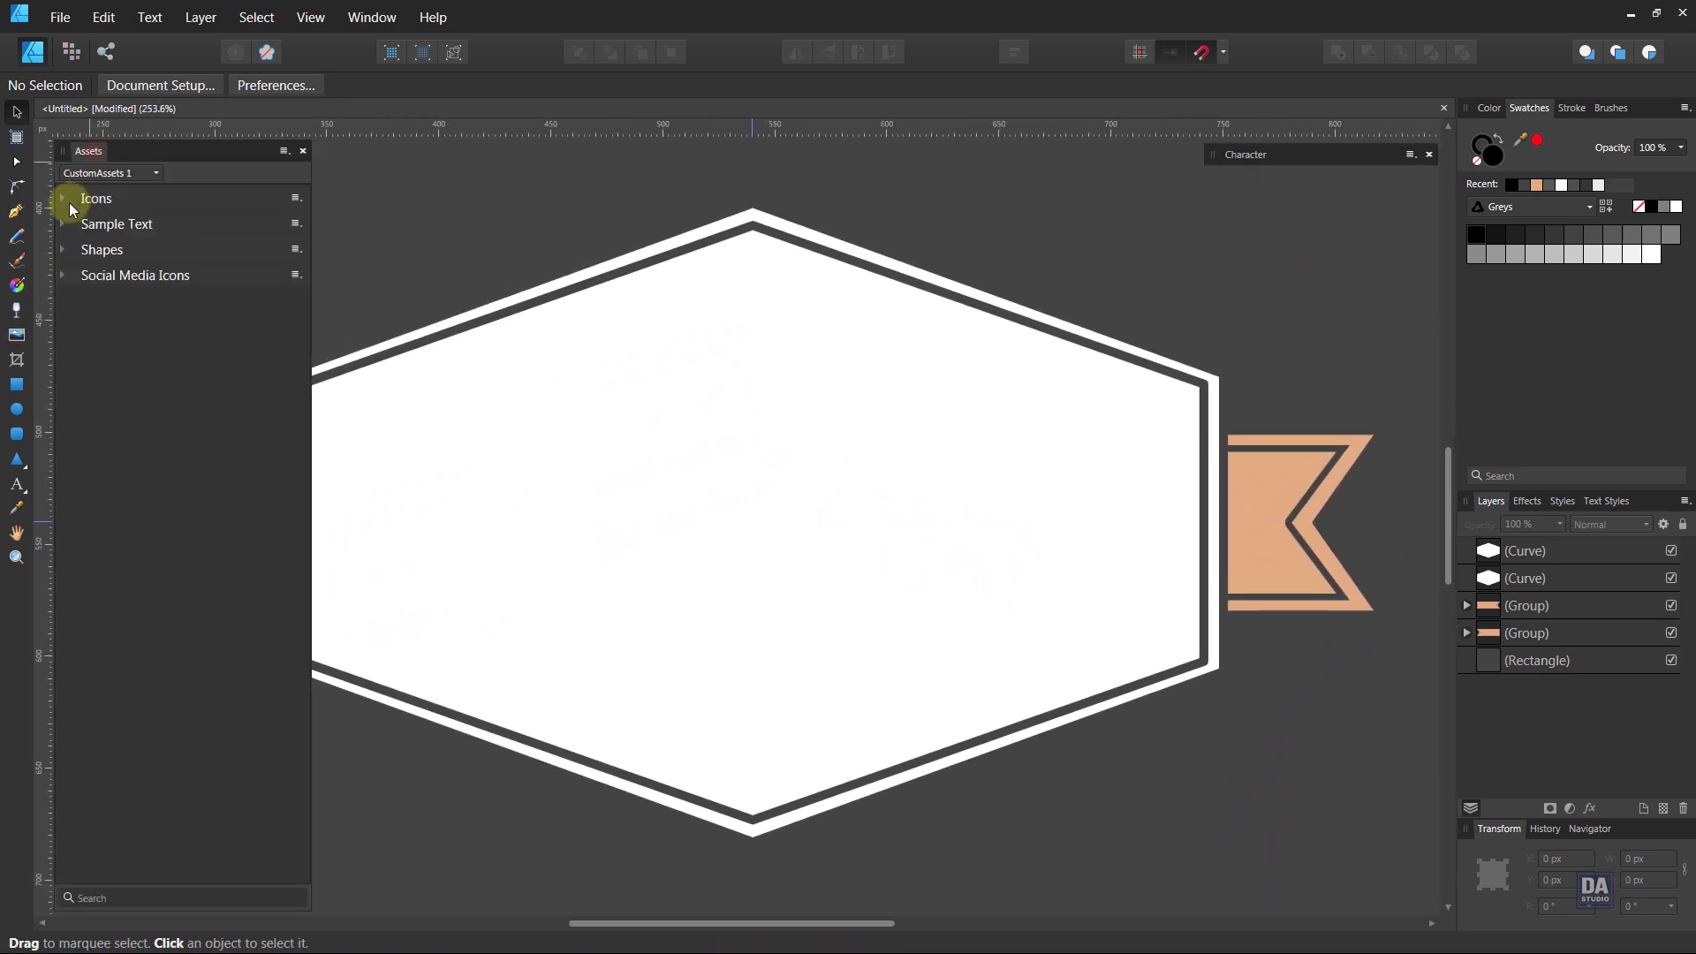
pyautogui.click(64, 198)
pyautogui.scroll(-5, 198, 530)
pyautogui.scroll(-5, 195, 530)
pyautogui.scroll(-5, 208, 618)
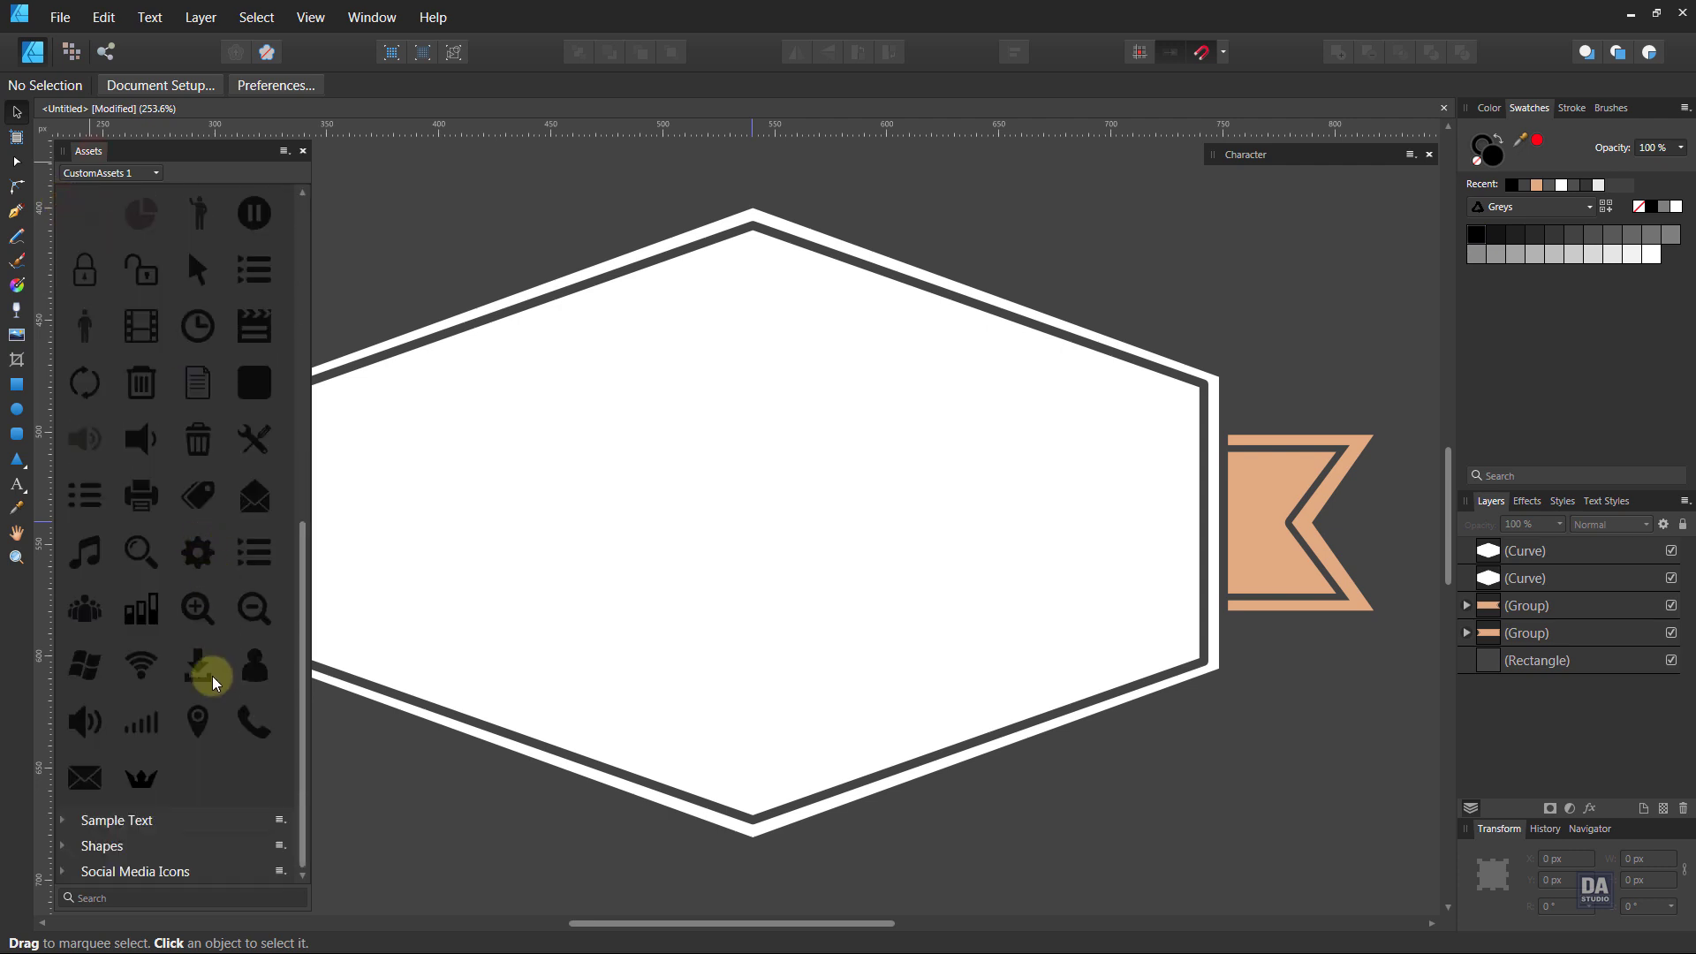
pyautogui.moveTo(164, 779); pyautogui.dragTo(754, 349)
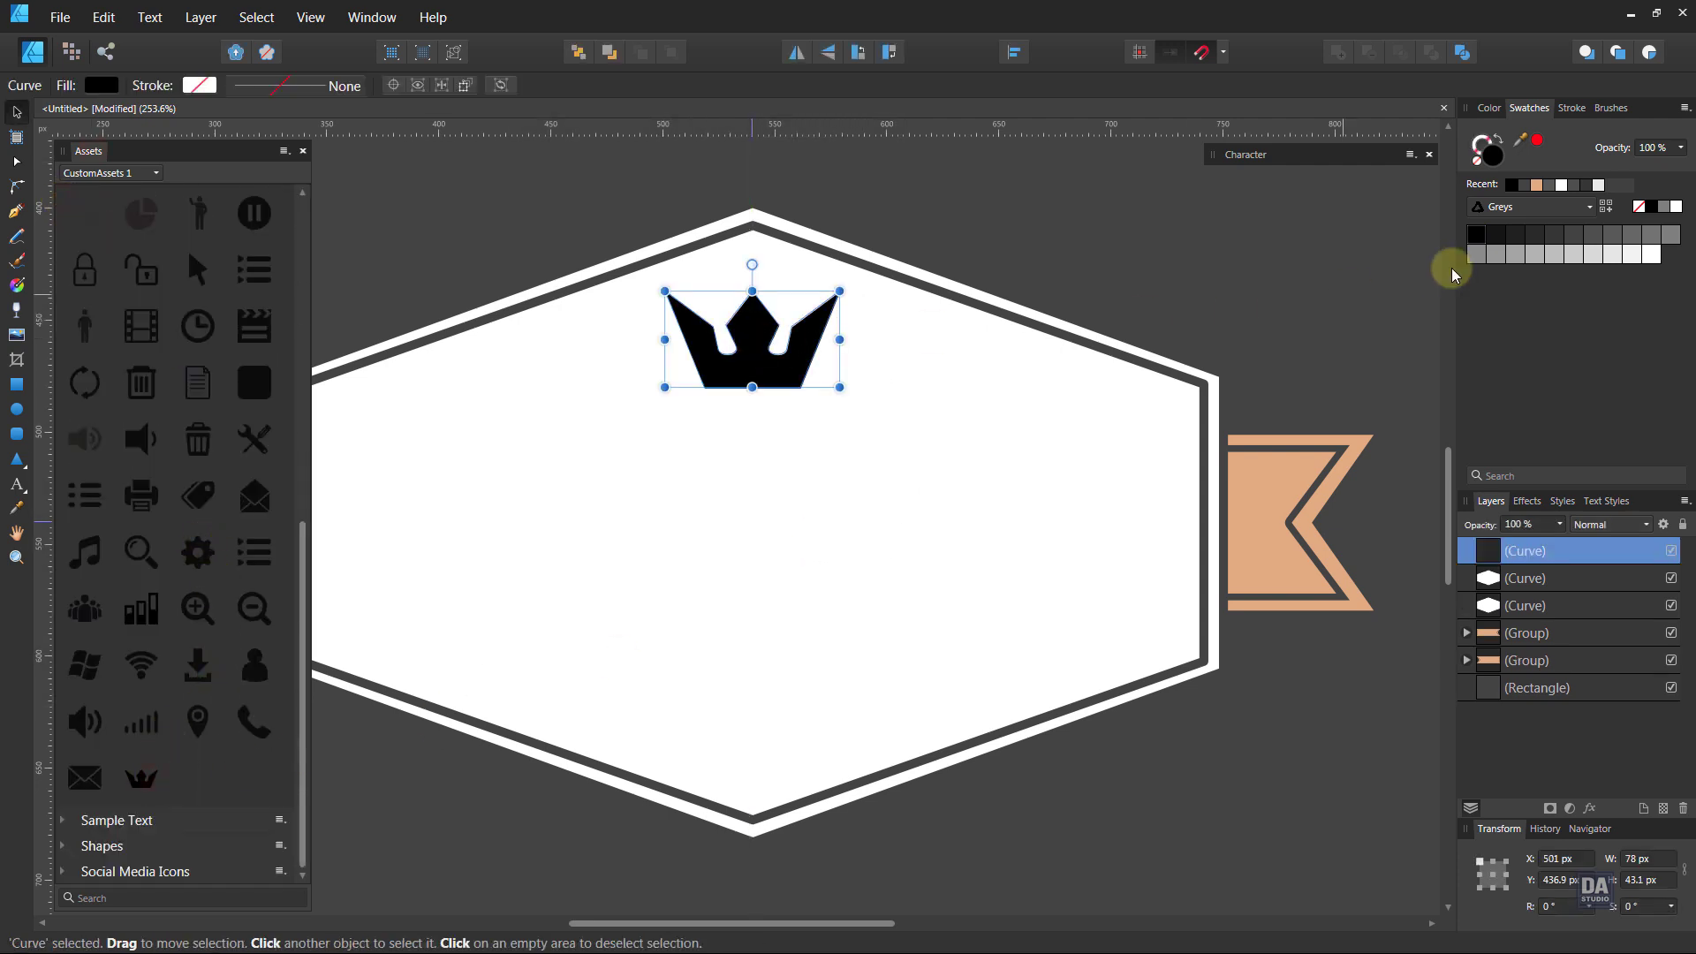
pyautogui.click(1524, 184)
pyautogui.click(201, 156)
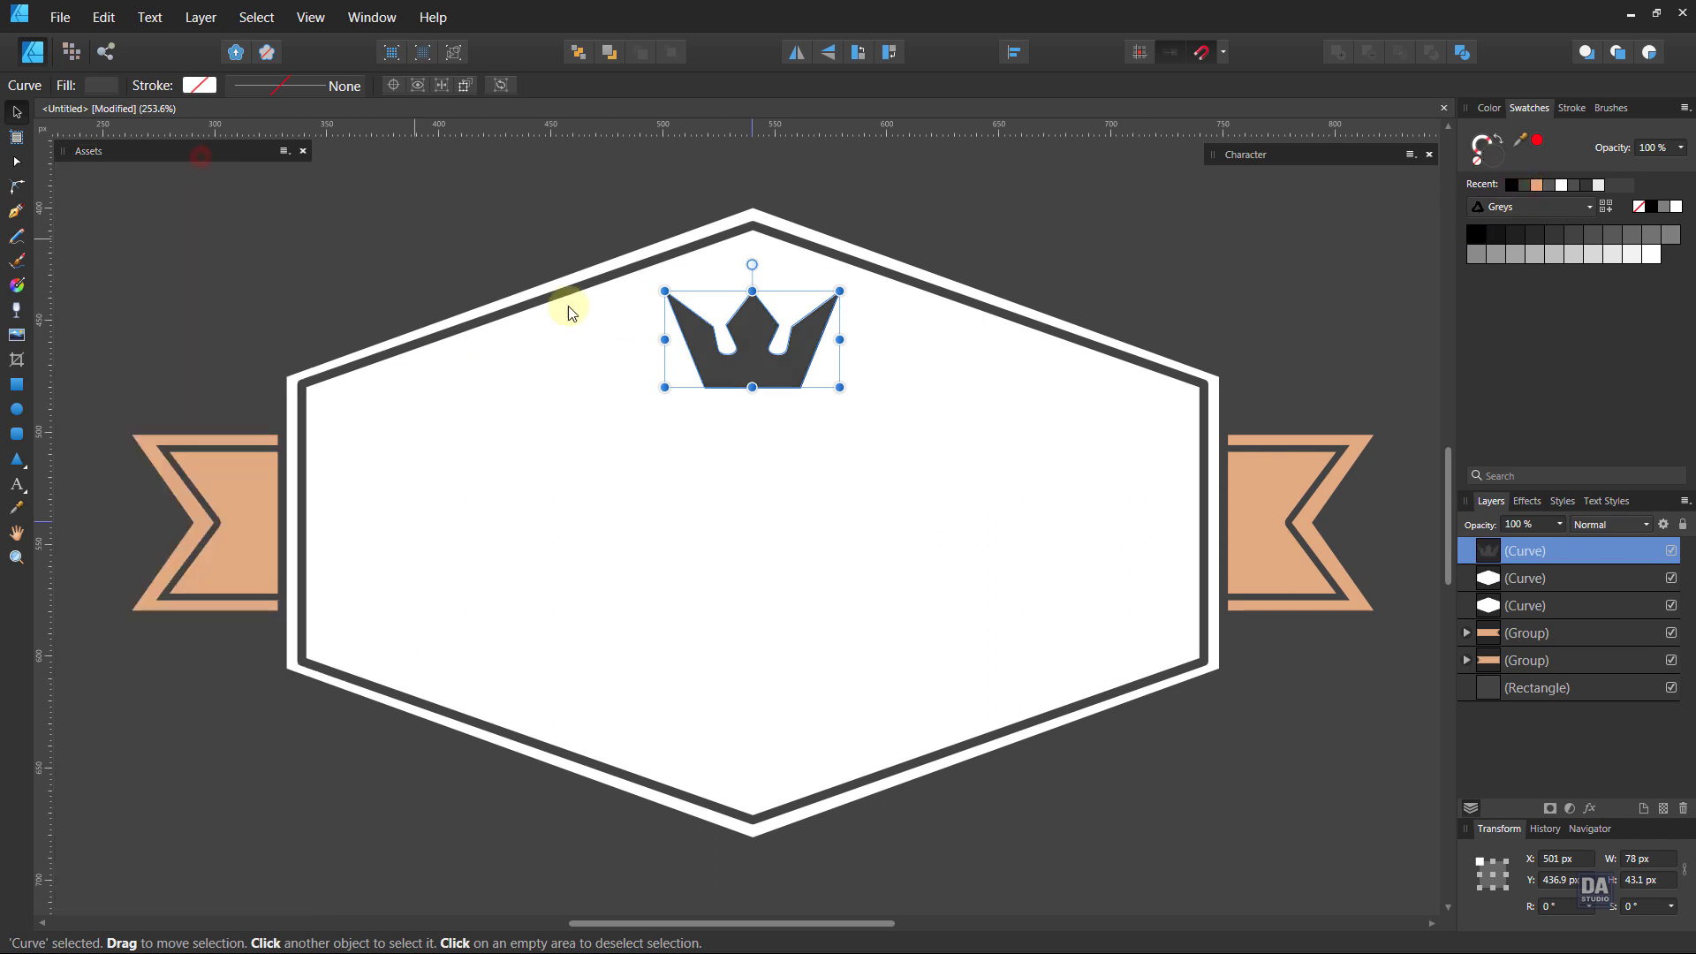
pyautogui.moveTo(801, 371)
pyautogui.mouseDown()
pyautogui.moveTo(825, 373)
pyautogui.moveTo(788, 365)
pyautogui.mouseUp()
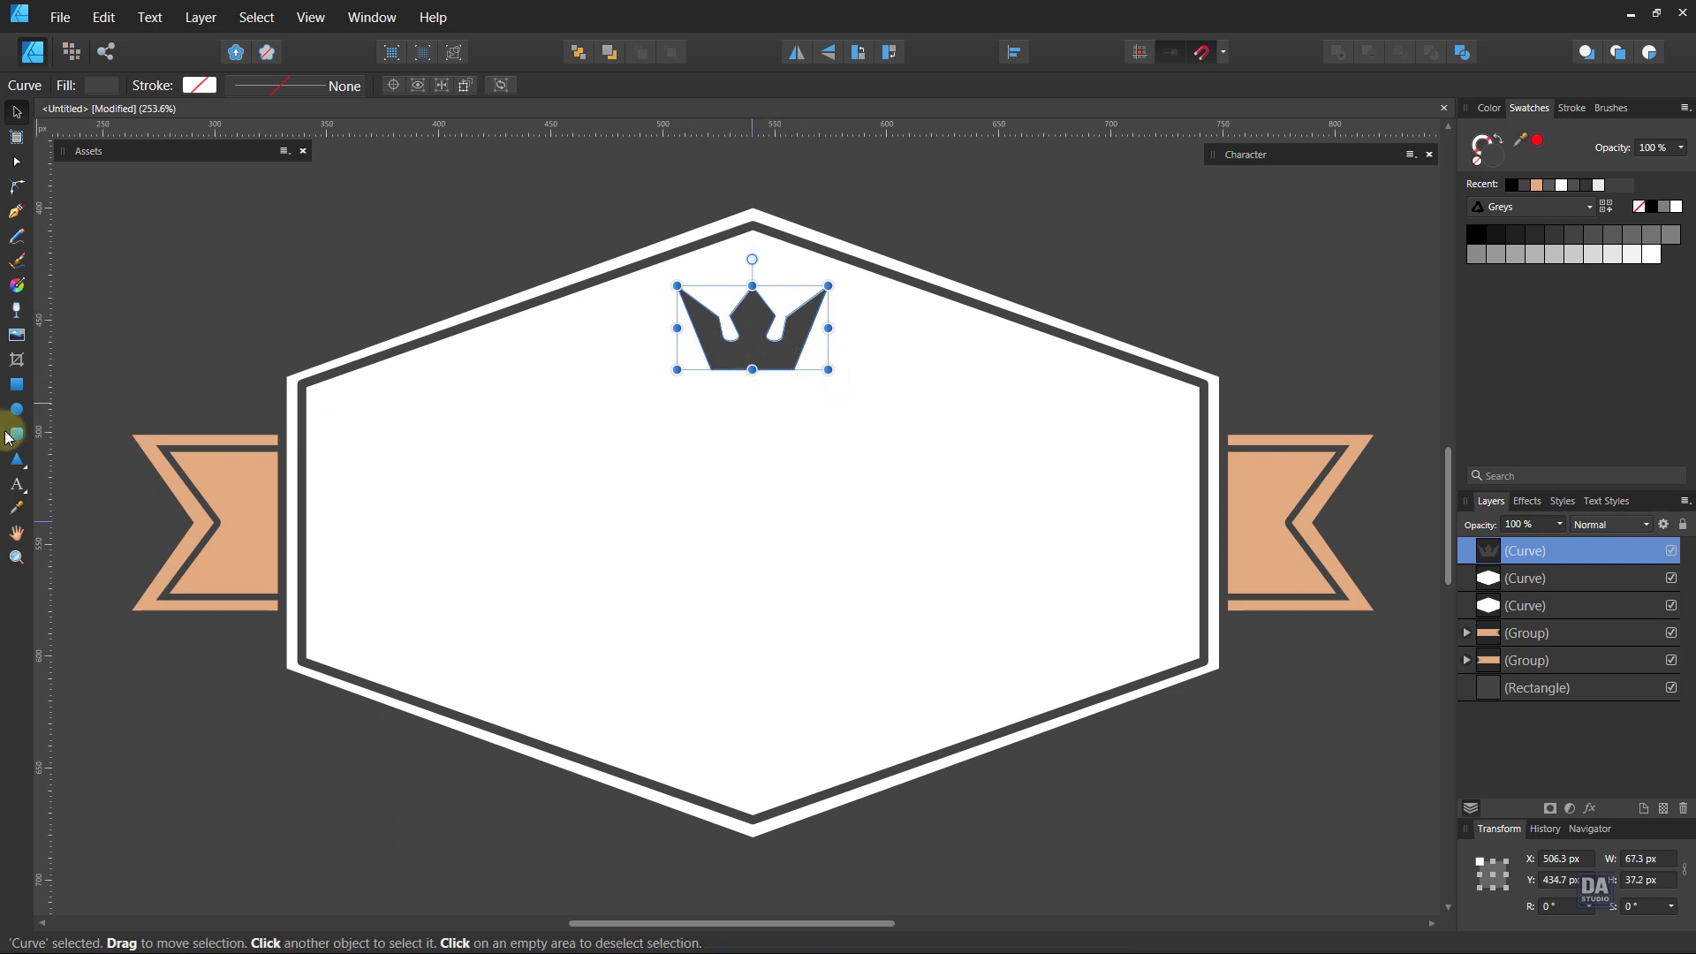
# - Start a placeholder artistic text 'xx' inside the badge
pyautogui.click(16, 487)
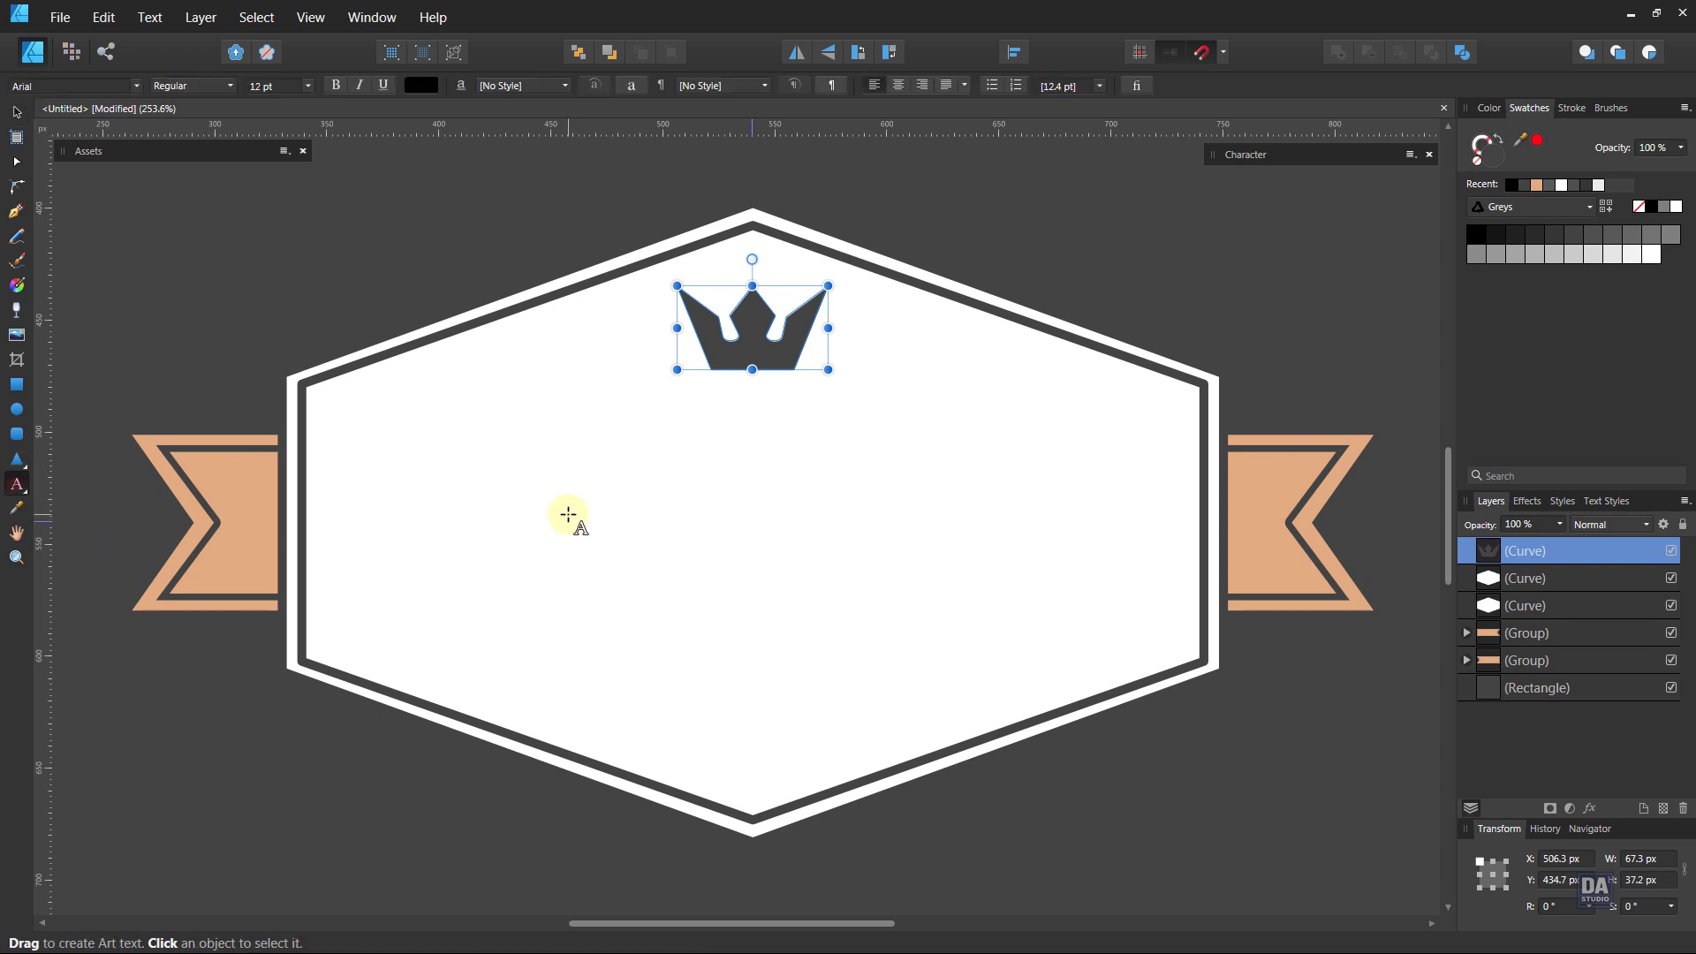
pyautogui.click(568, 514)
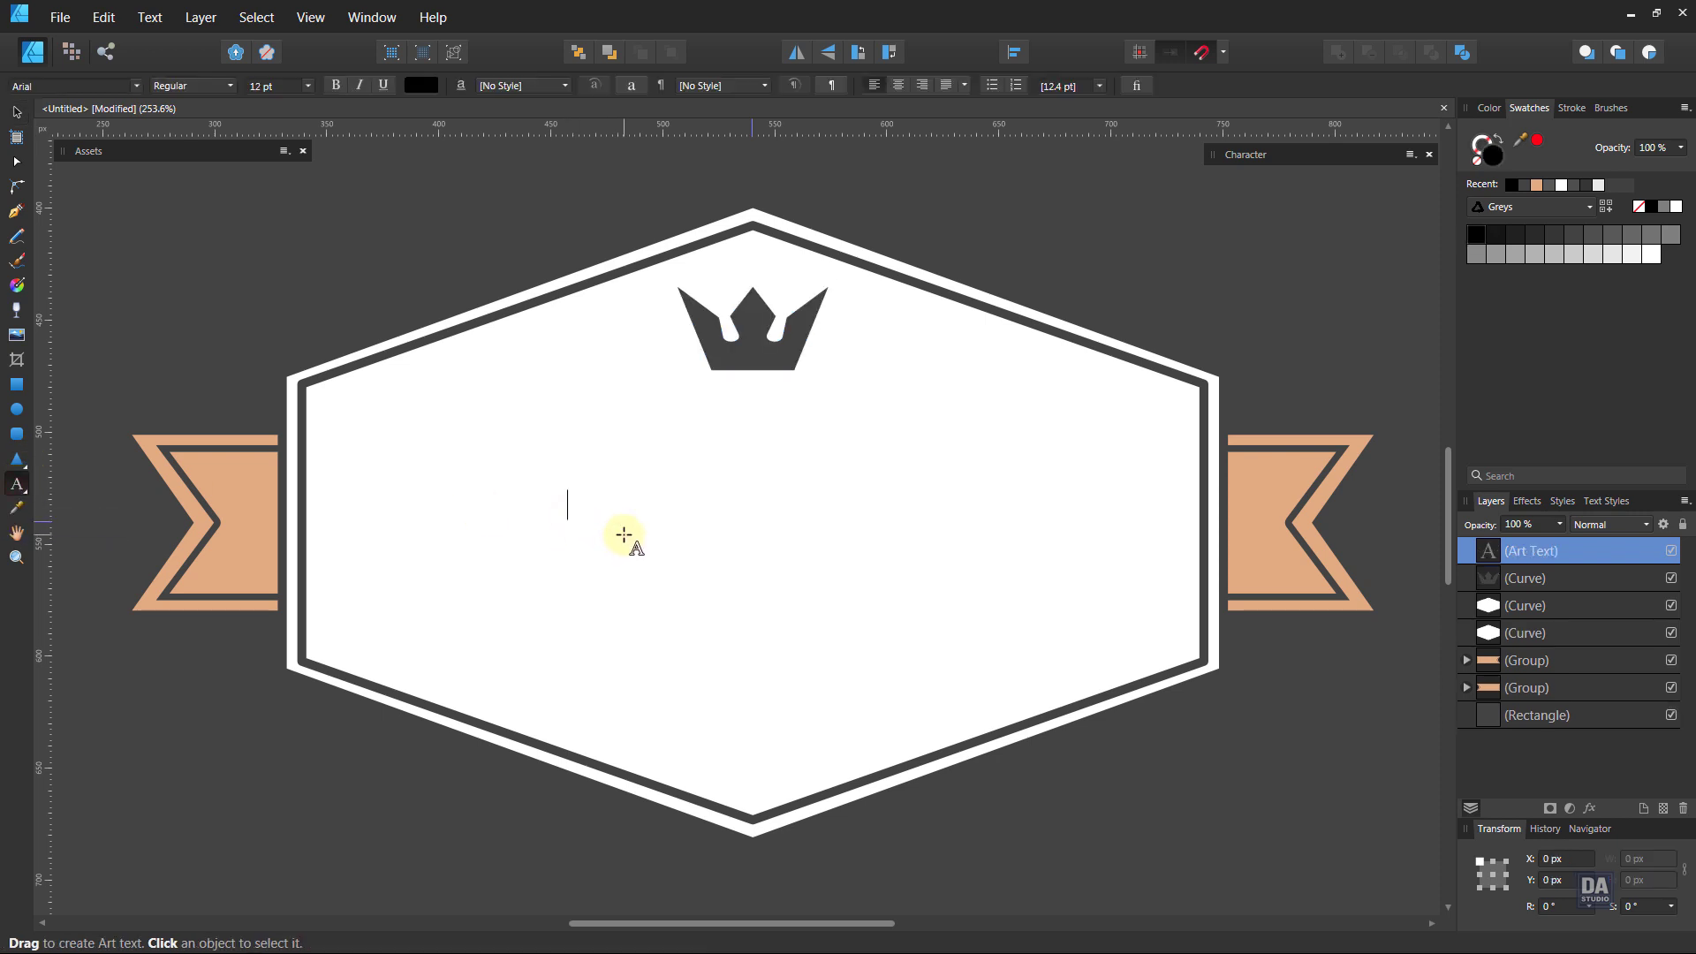
pyautogui.write('x')
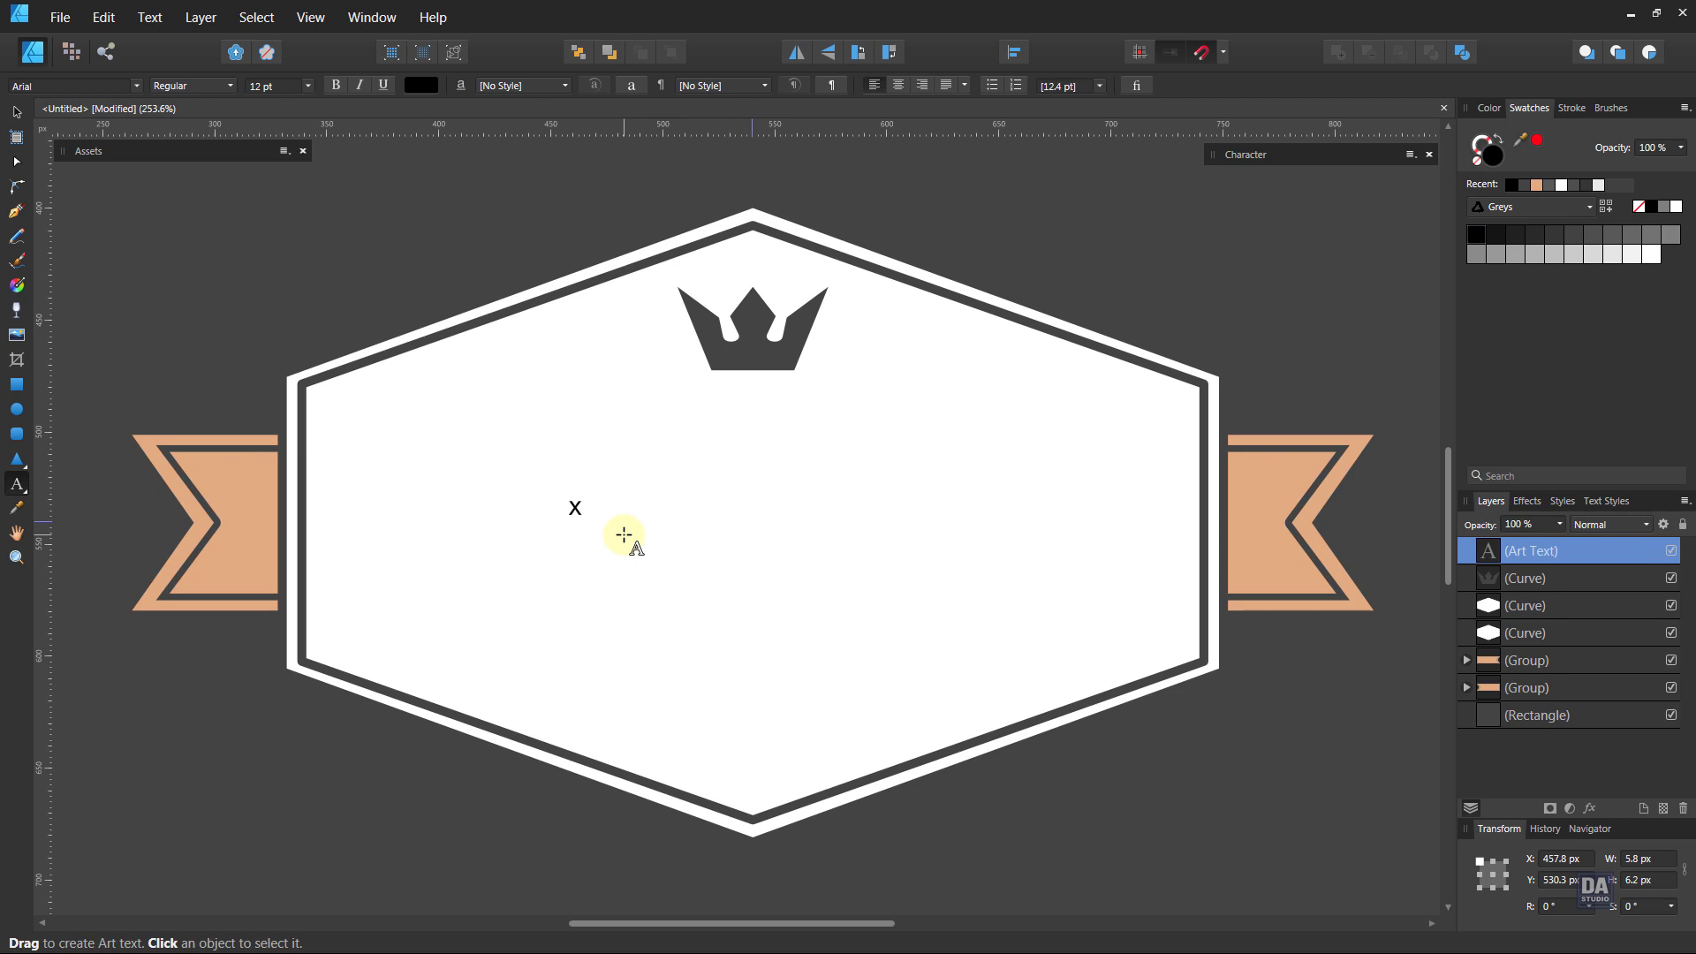
pyautogui.write(' x')
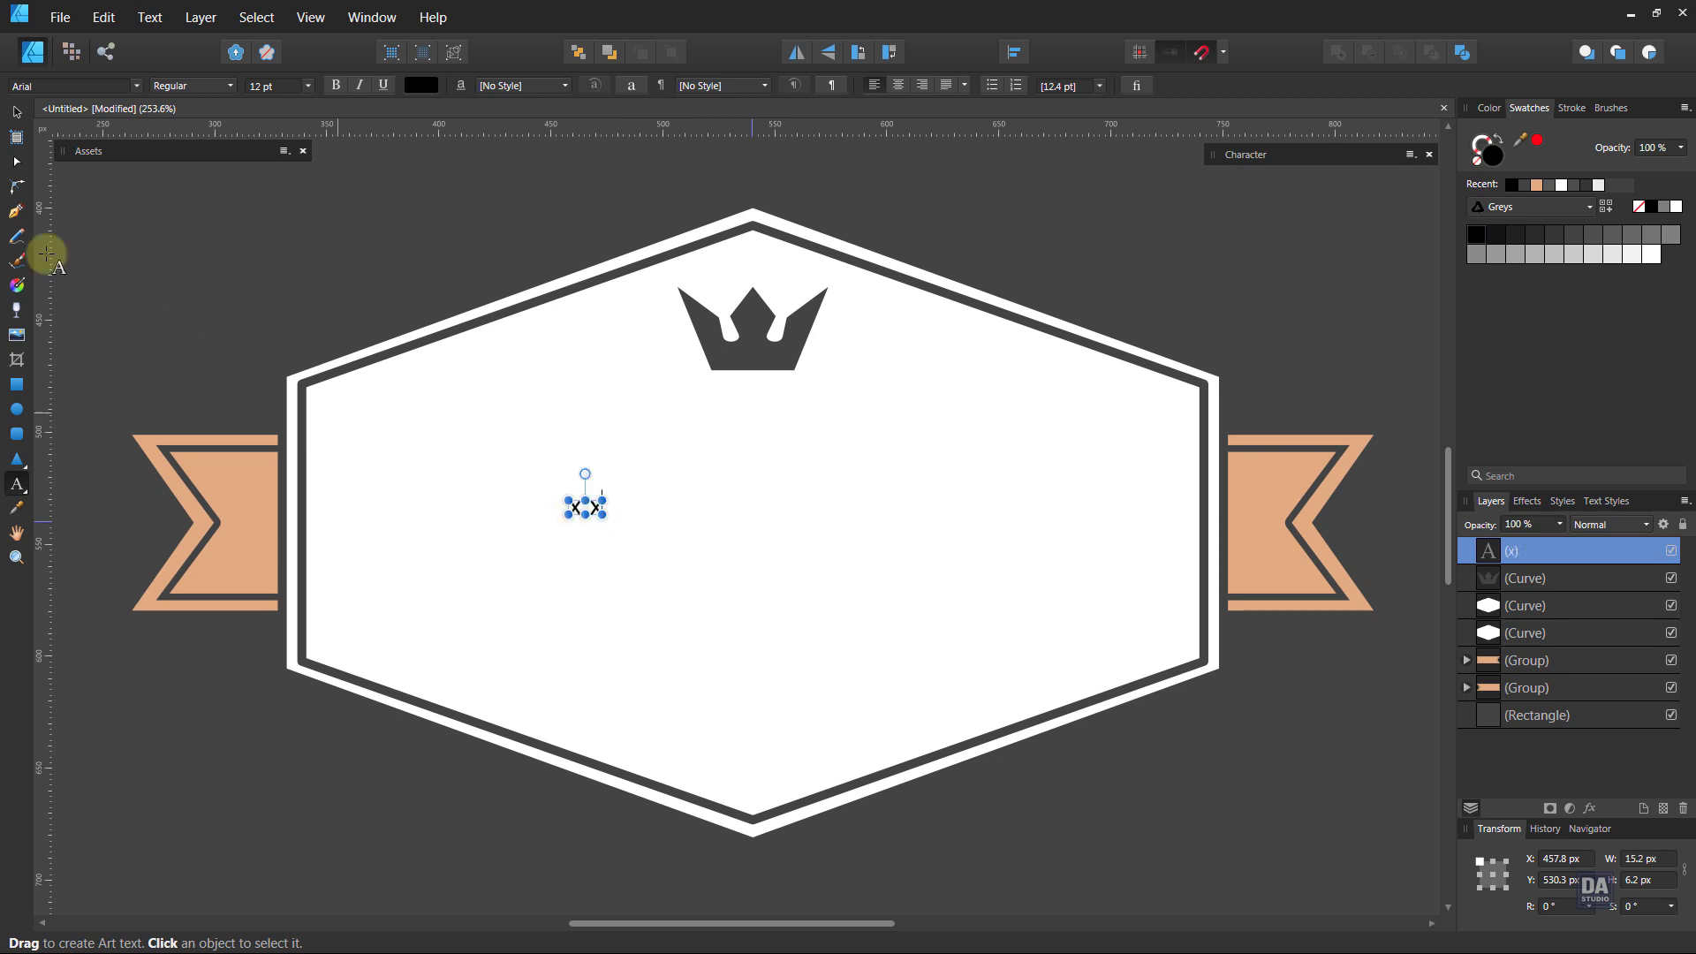
# - Move the 'x x' text pieces up beside the crown and centre them on it
pyautogui.click(17, 112)
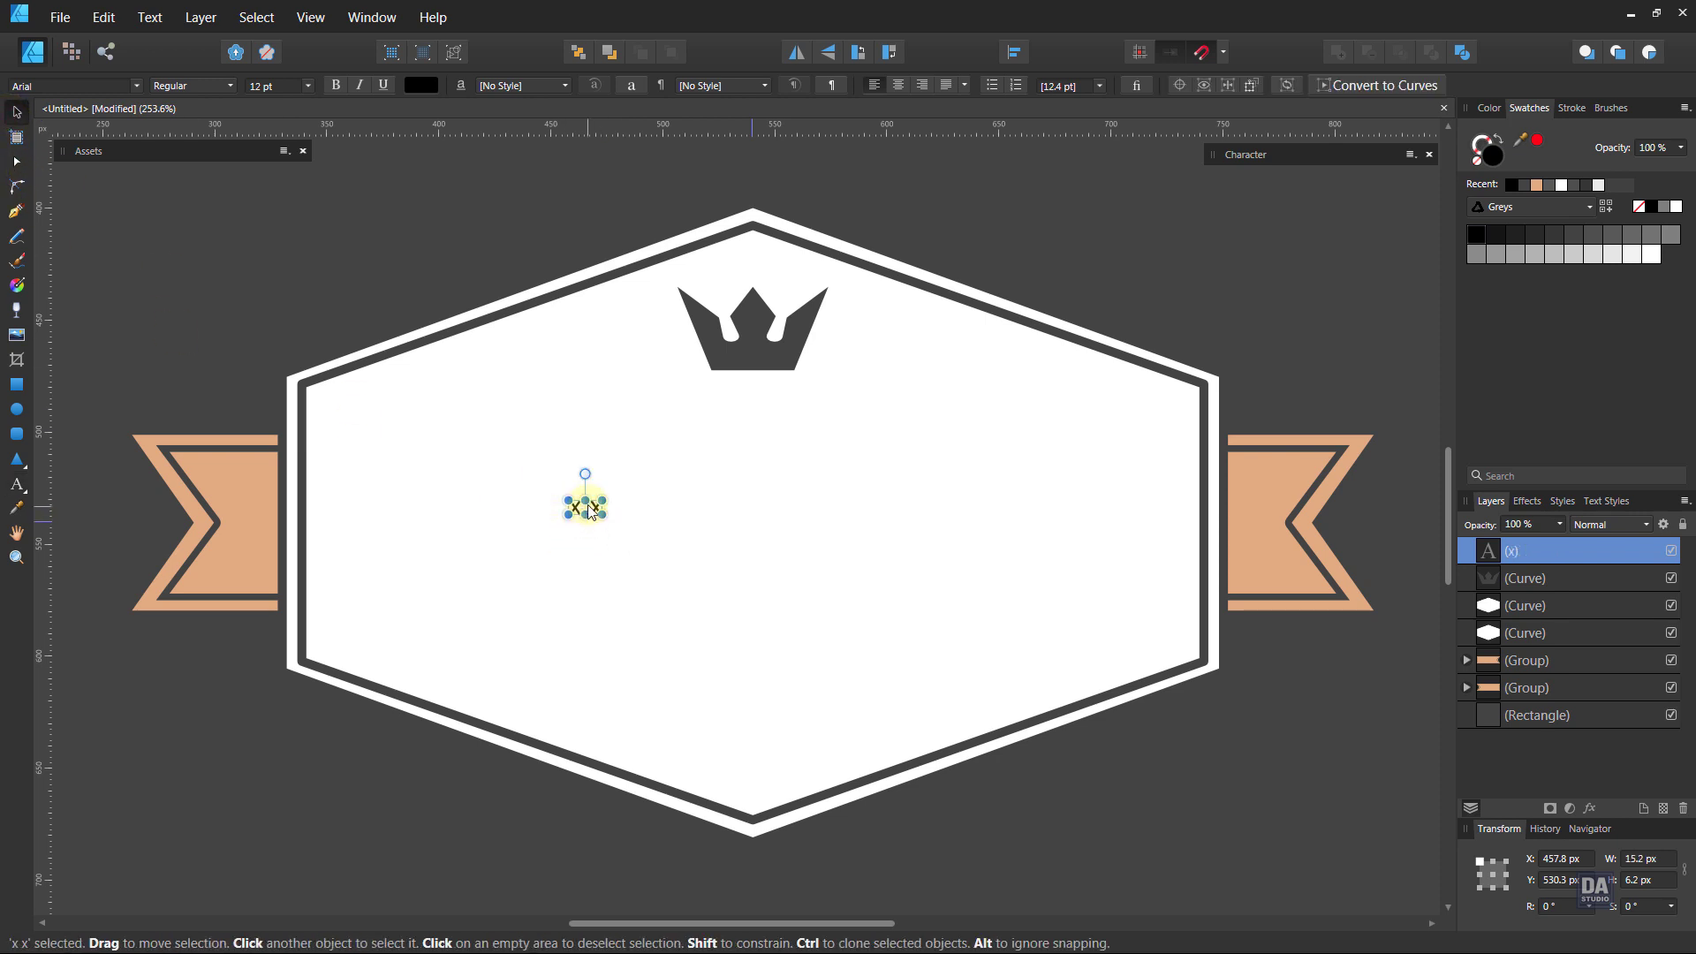
pyautogui.moveTo(583, 510)
pyautogui.mouseDown()
pyautogui.moveTo(647, 368)
pyautogui.moveTo(874, 371)
pyautogui.mouseUp()
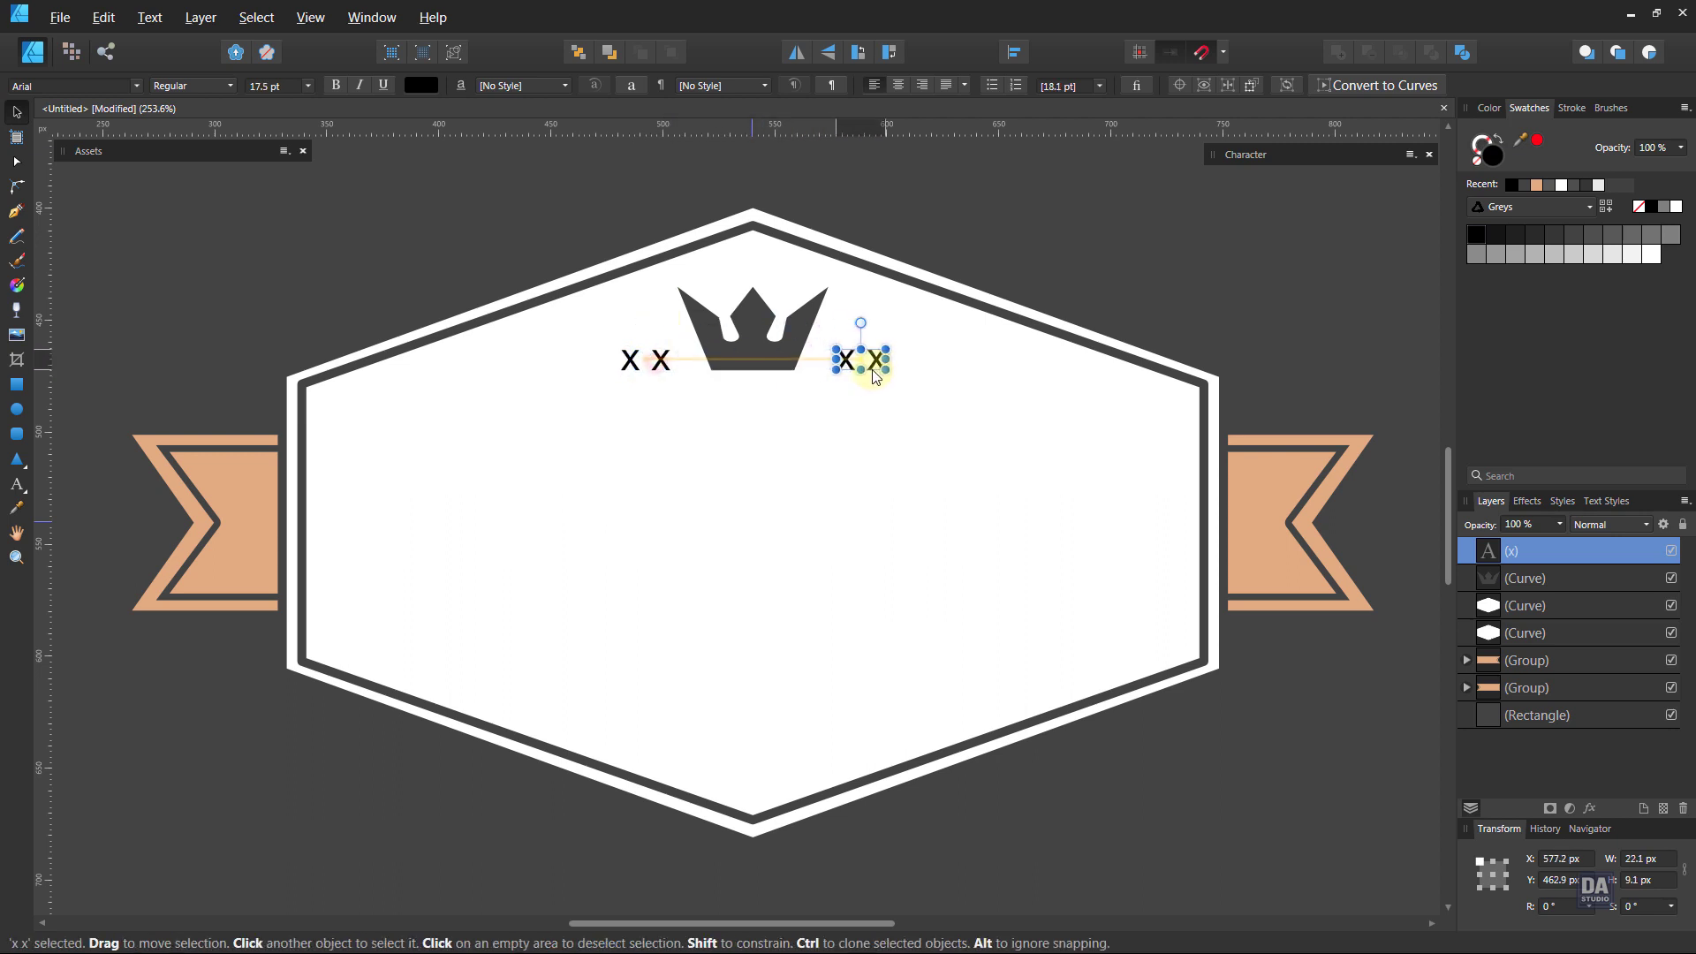
pyautogui.keyDown('shift'); pyautogui.click(653, 371); pyautogui.keyUp('shift')
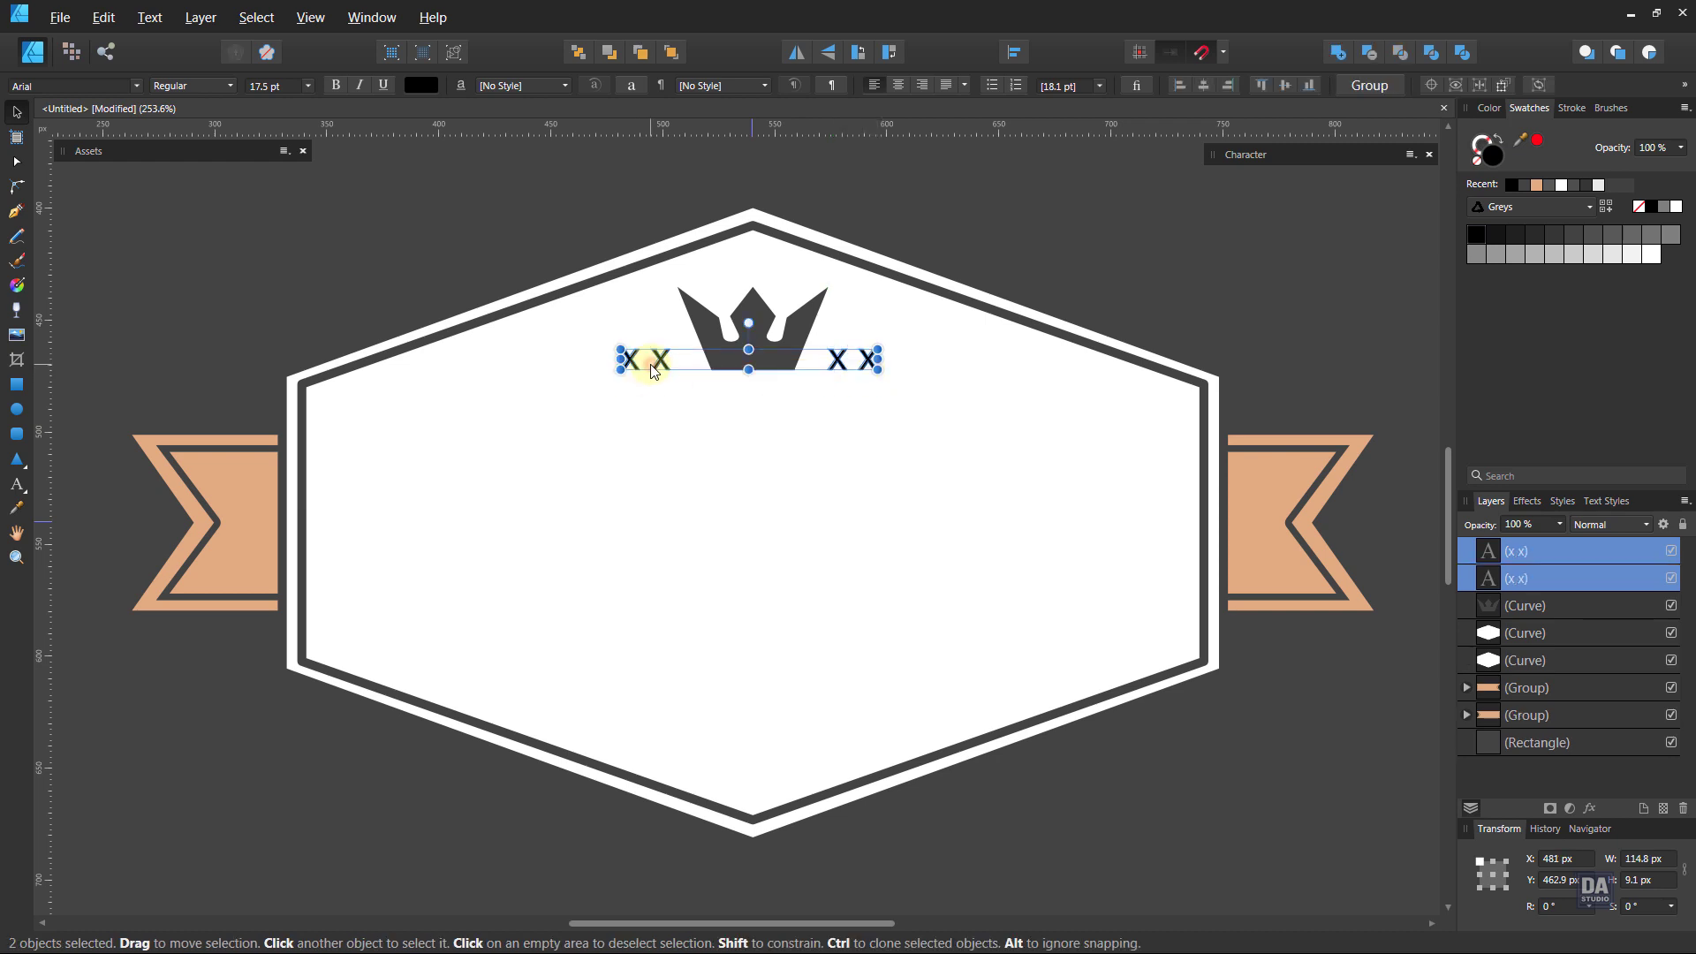
pyautogui.moveTo(659, 368); pyautogui.dragTo(664, 368)
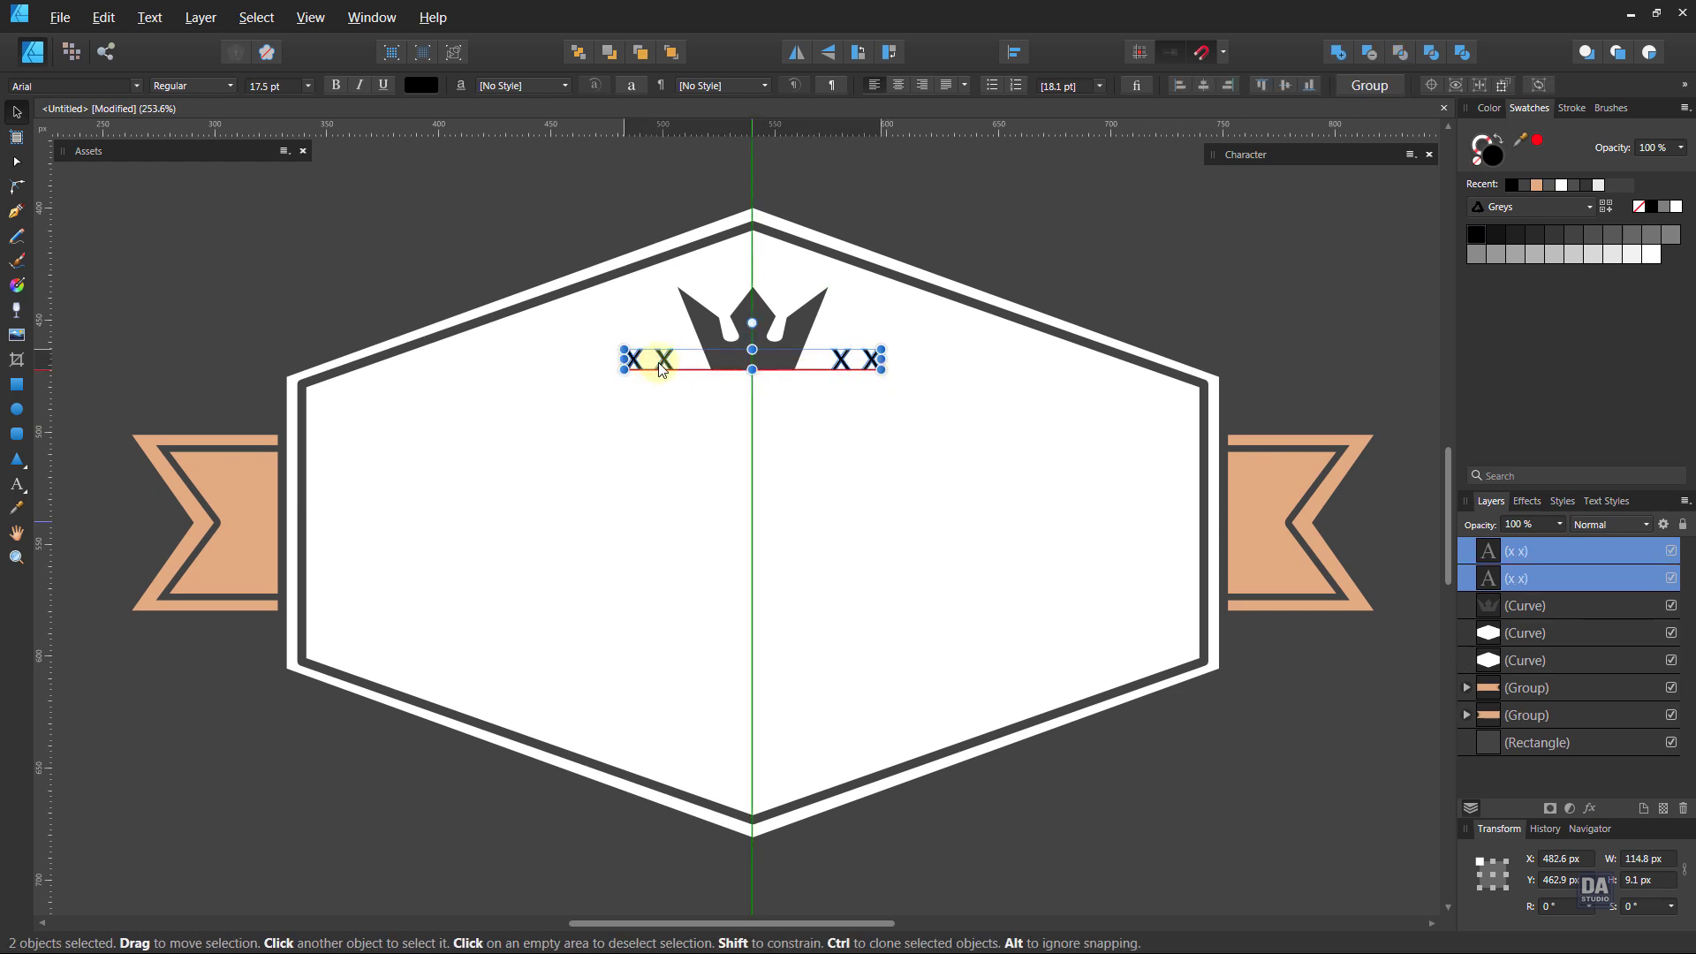
# - Lock the background Rectangle layer, then zoom and pan to frame the badge
pyautogui.click(1320, 352)
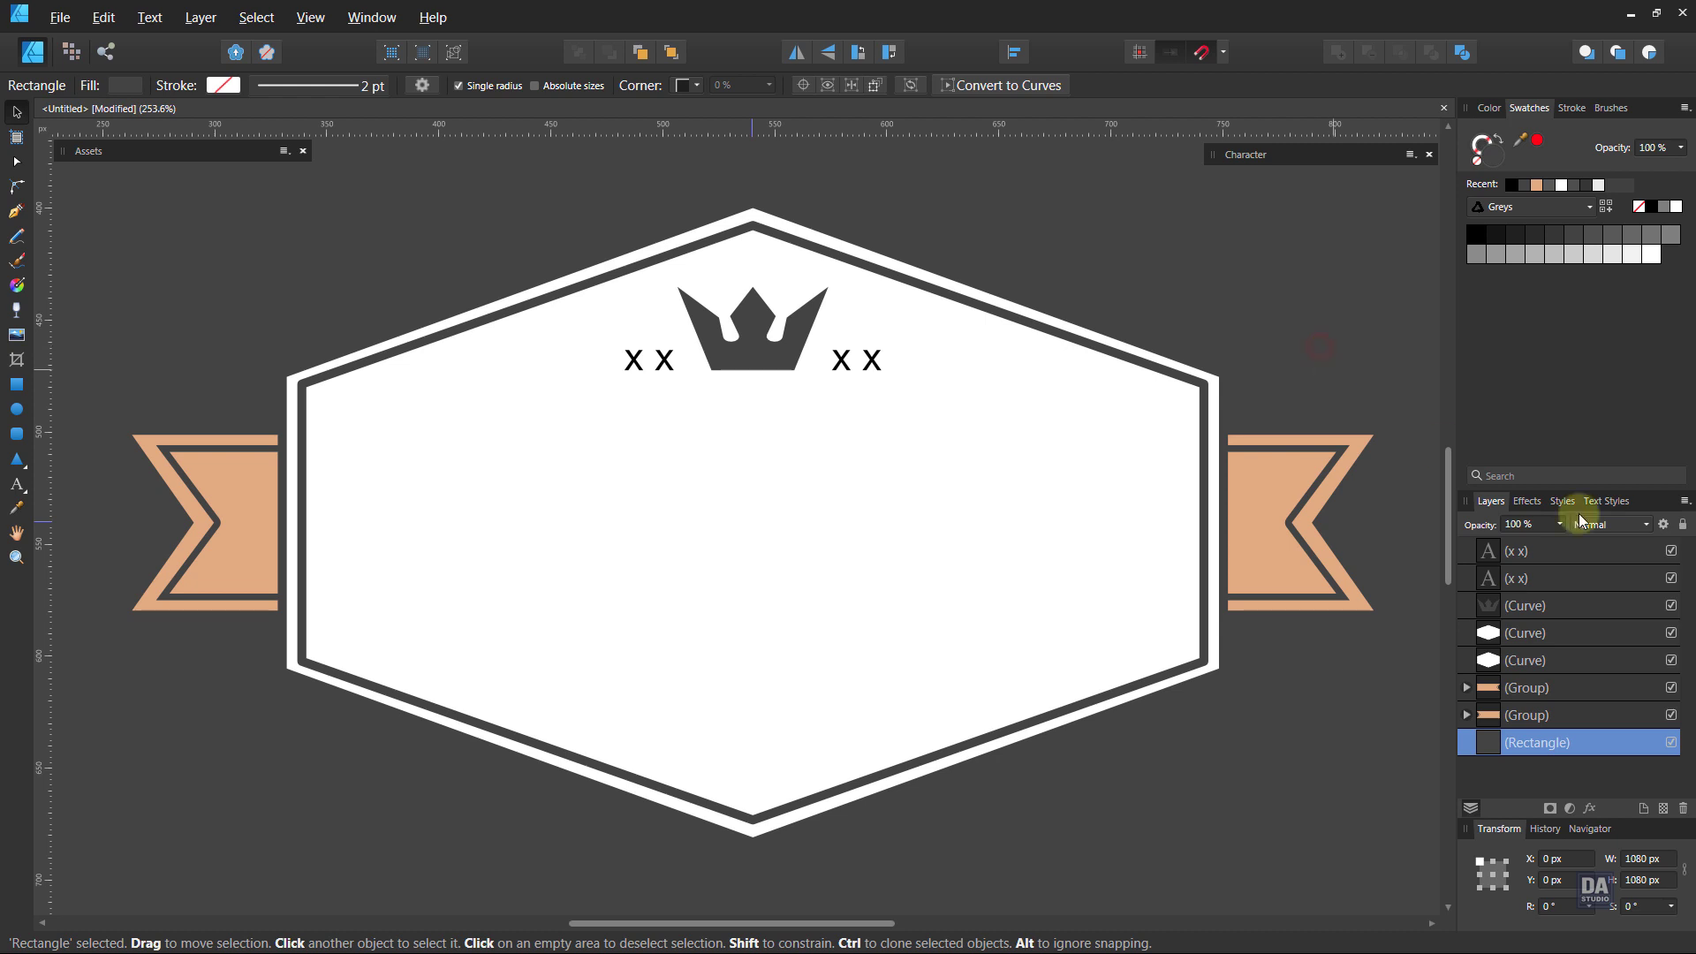
pyautogui.click(1683, 524)
pyautogui.hotkey('ctrl', 'd')
pyautogui.press('z')
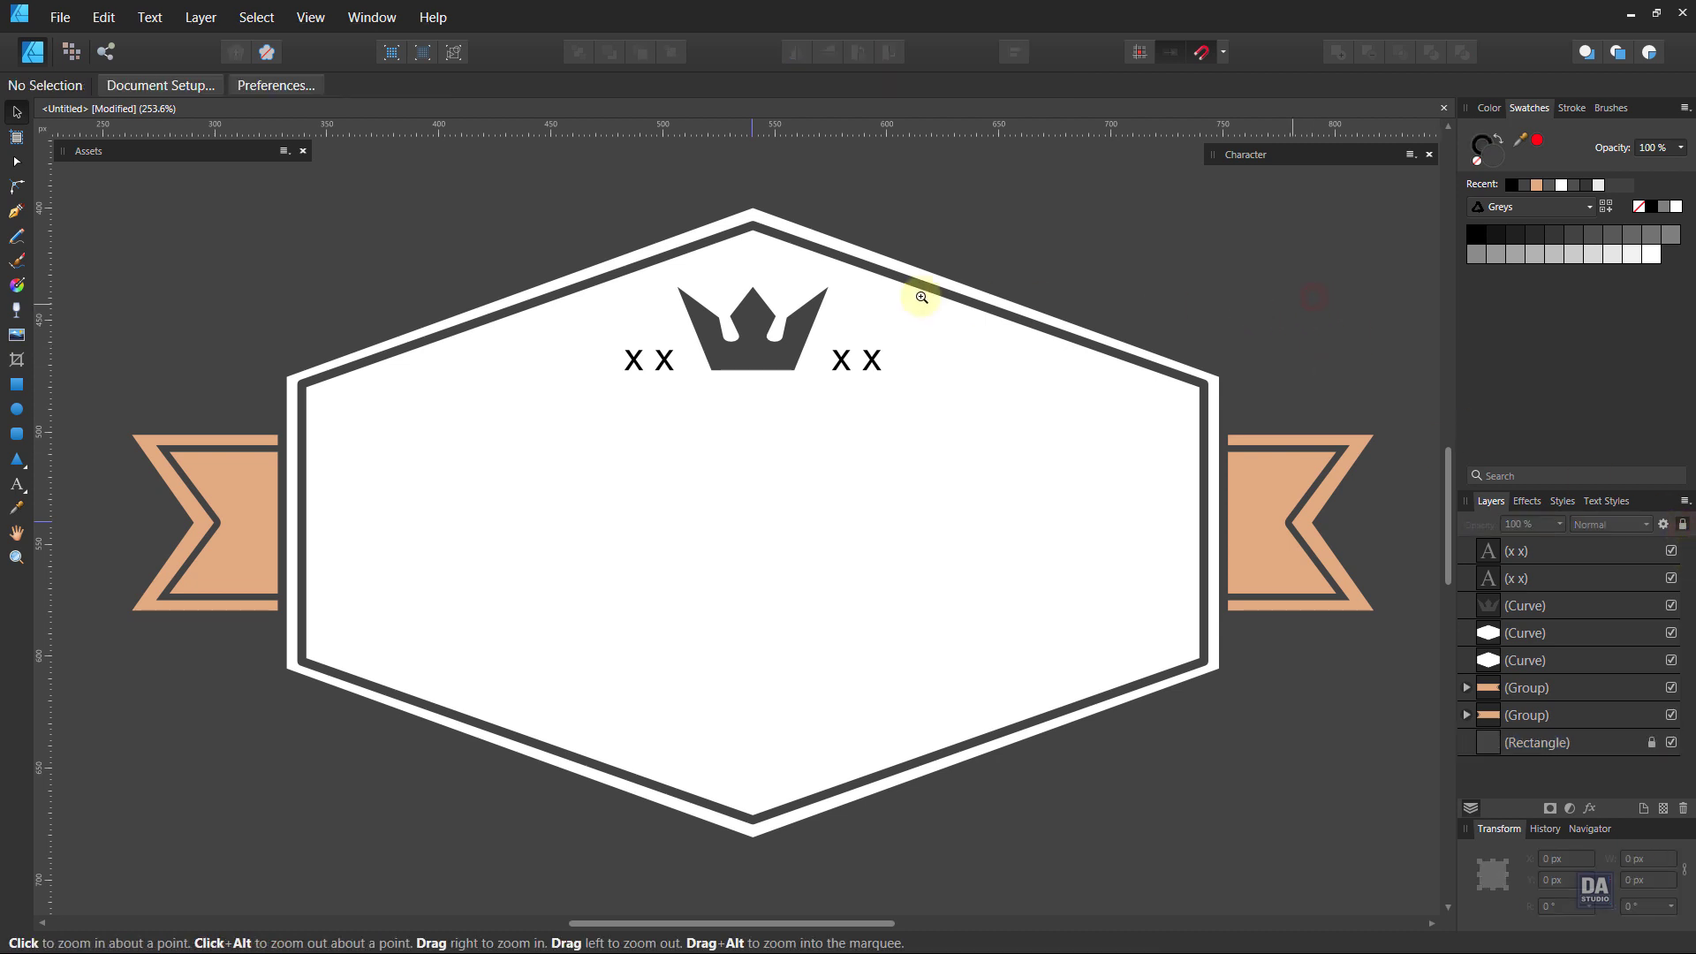
pyautogui.moveTo(921, 297)
pyautogui.mouseDown()
pyautogui.moveTo(644, 245)
pyautogui.moveTo(166, 254)
pyautogui.moveTo(840, 284)
pyautogui.moveTo(857, 381)
pyautogui.mouseUp()
pyautogui.click(855, 408)
pyautogui.keyDown('shift'); pyautogui.click(663, 407); pyautogui.keyUp('shift')
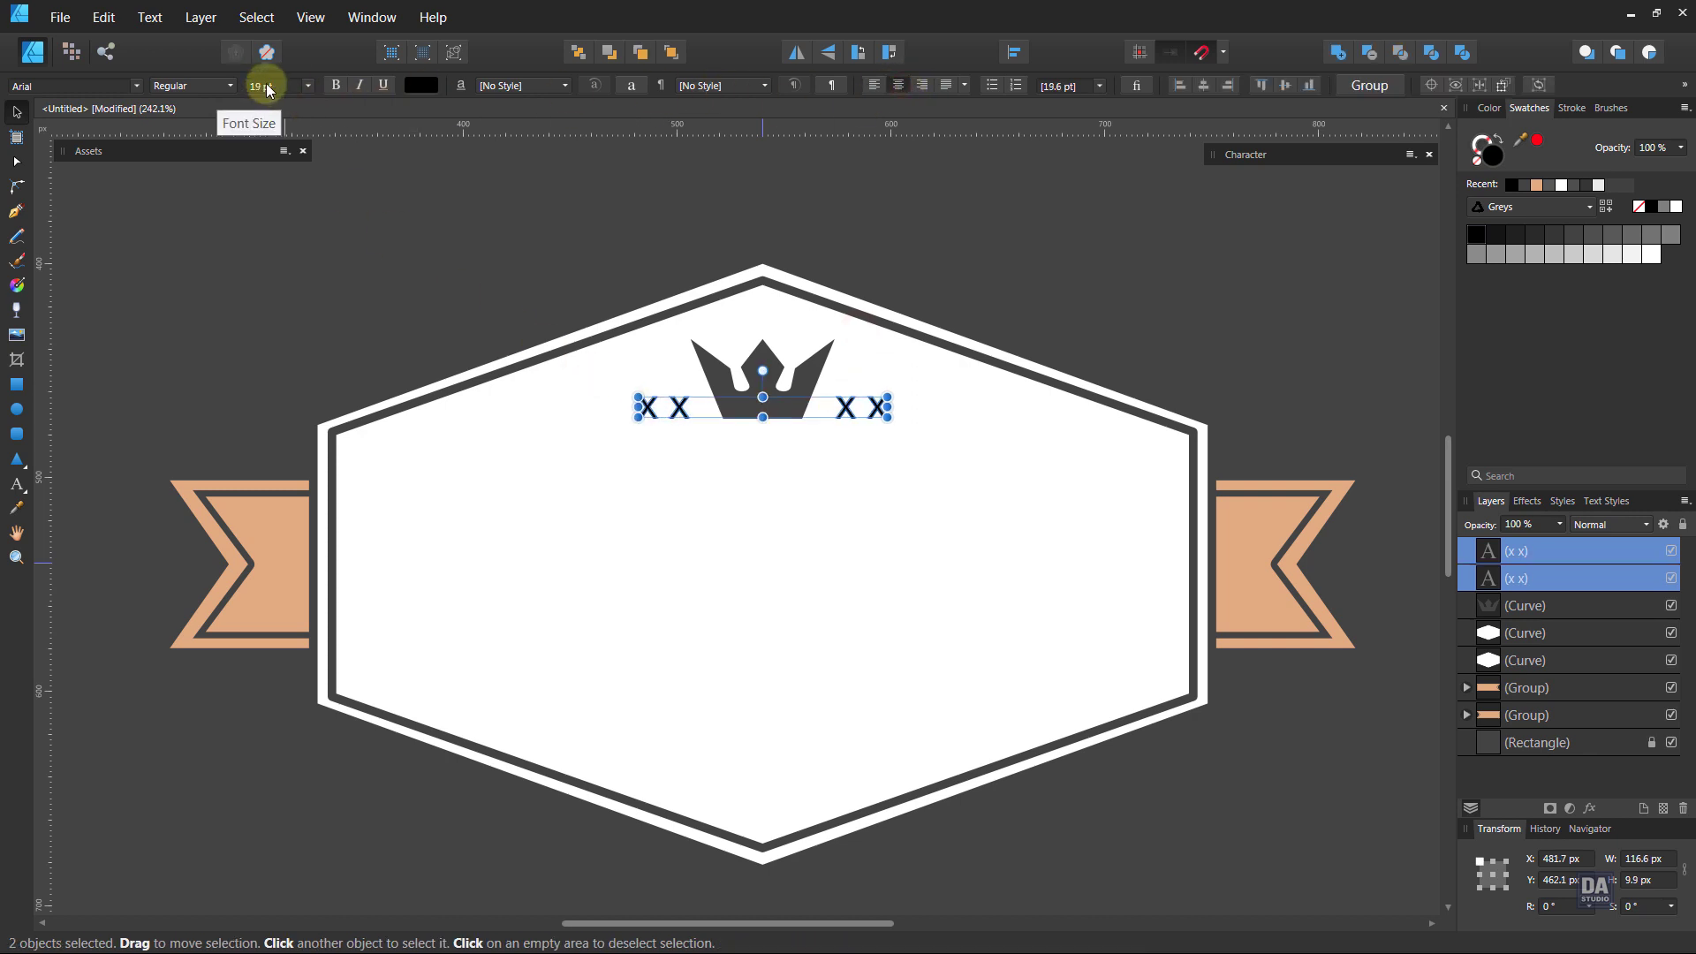
pyautogui.click(1078, 311)
pyautogui.moveTo(863, 347); pyautogui.dragTo(854, 338)
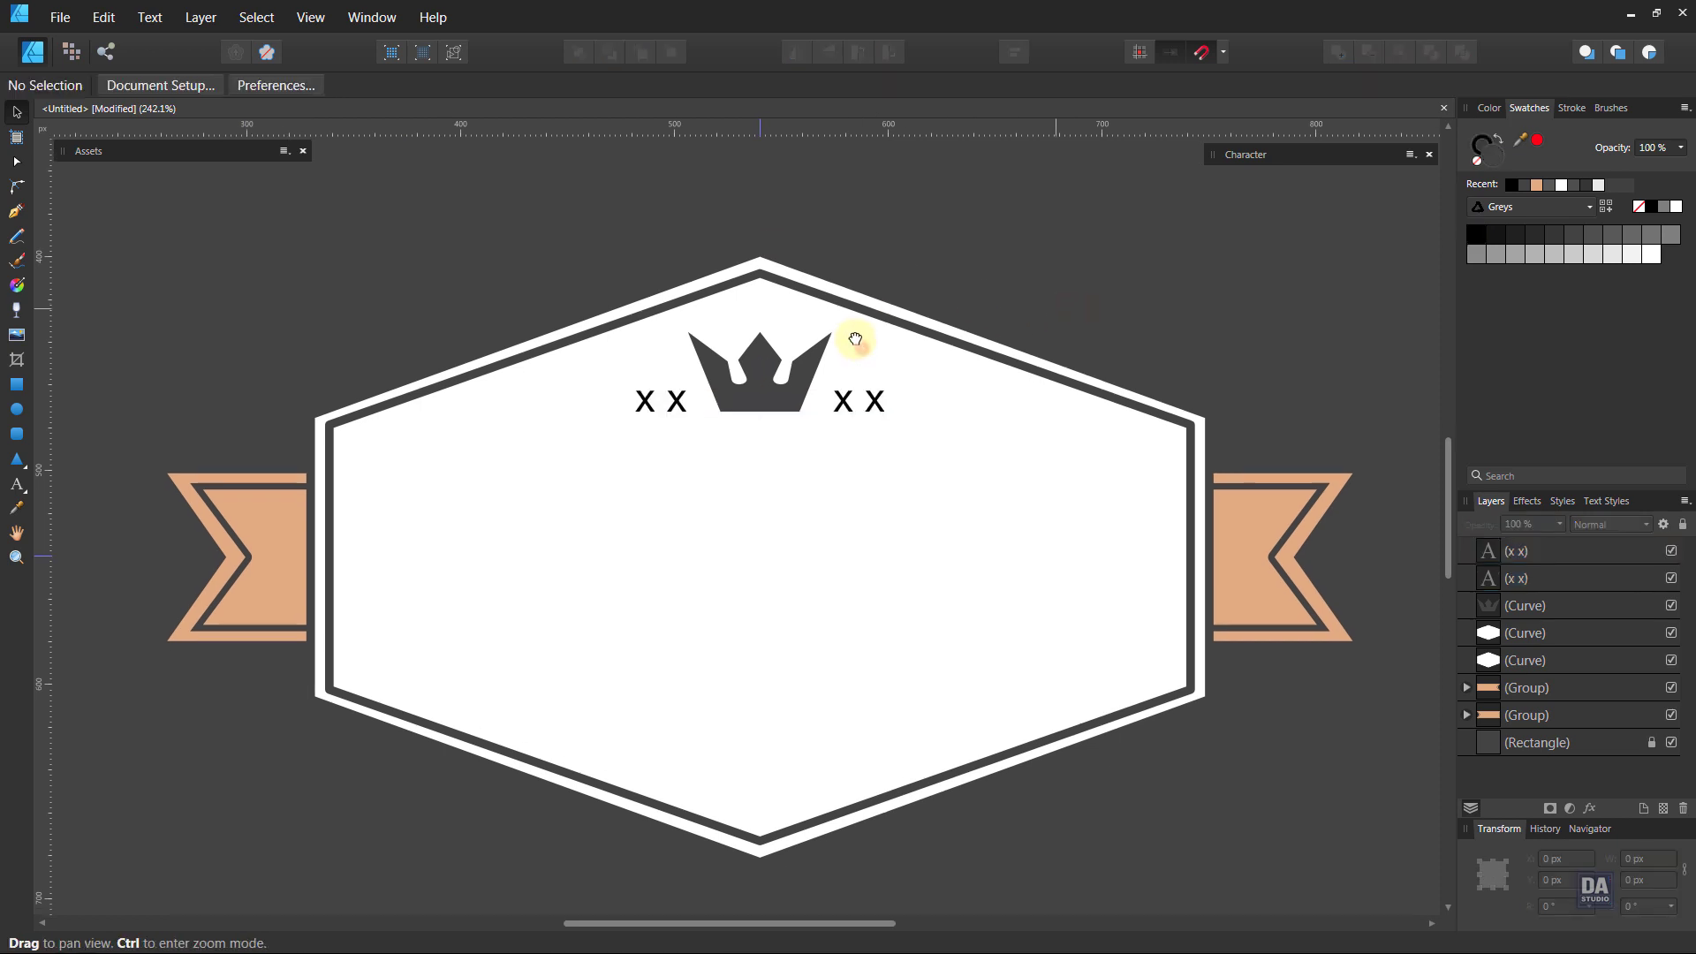
# - Type 'PREMIUM' as artistic text in the hexagon, enlarge it to about 57 pt, and centre it
pyautogui.click(17, 484)
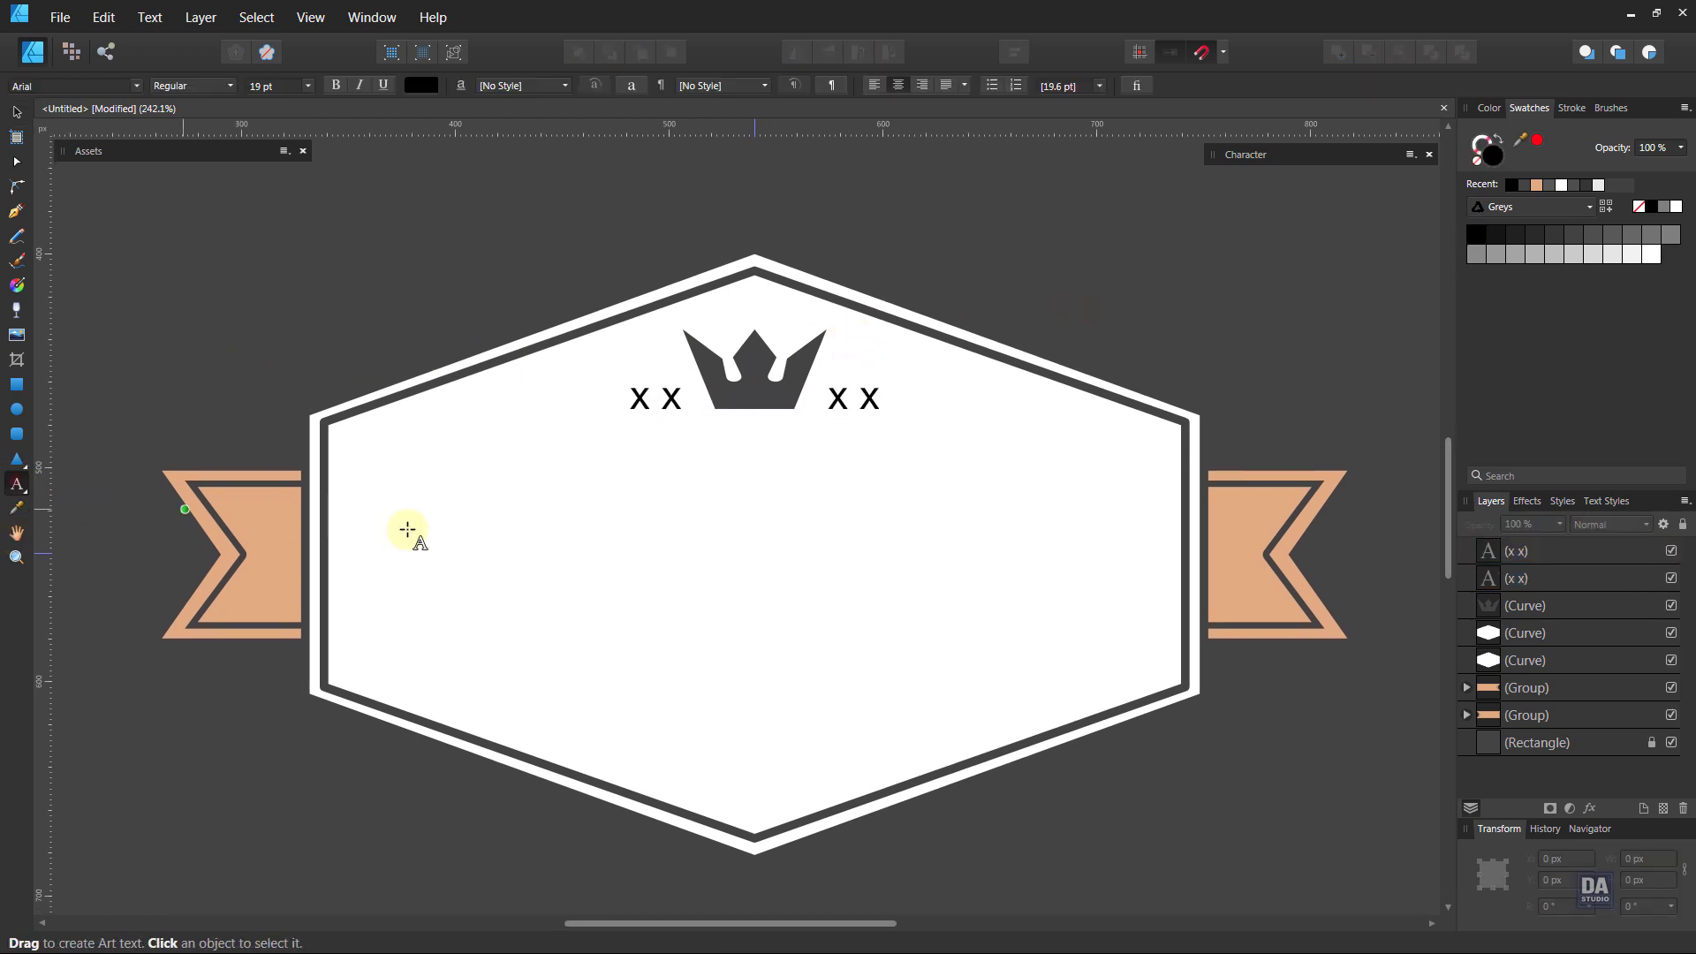
pyautogui.click(510, 555)
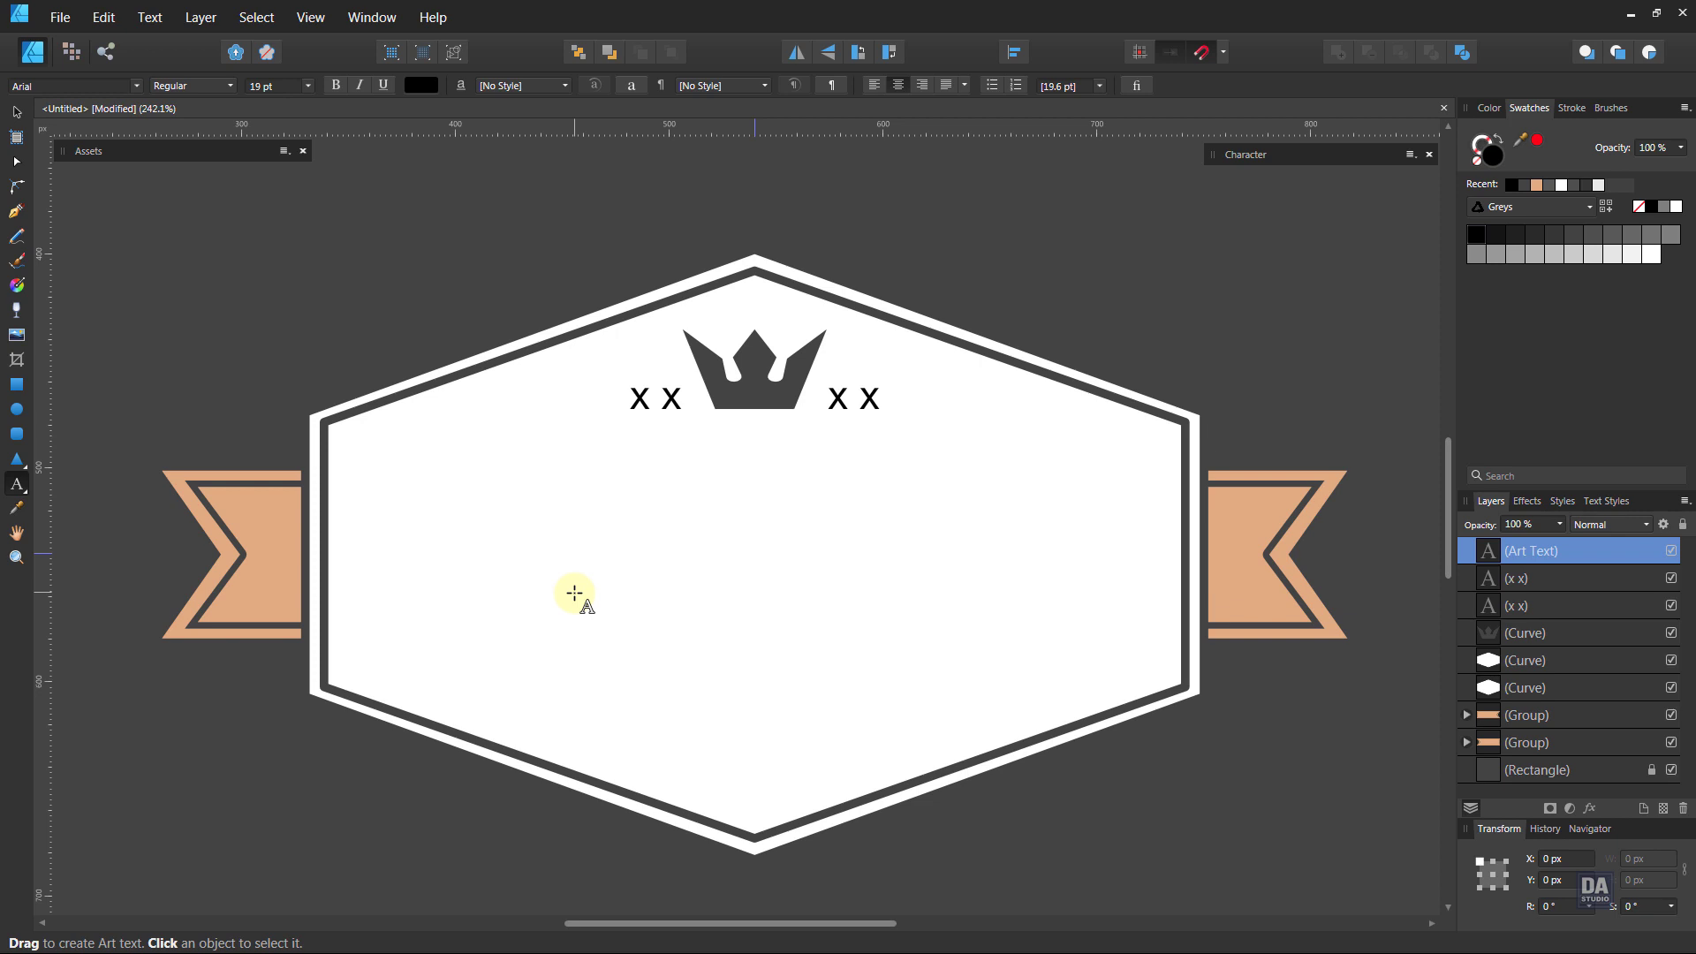
pyautogui.write('PREMIUM')
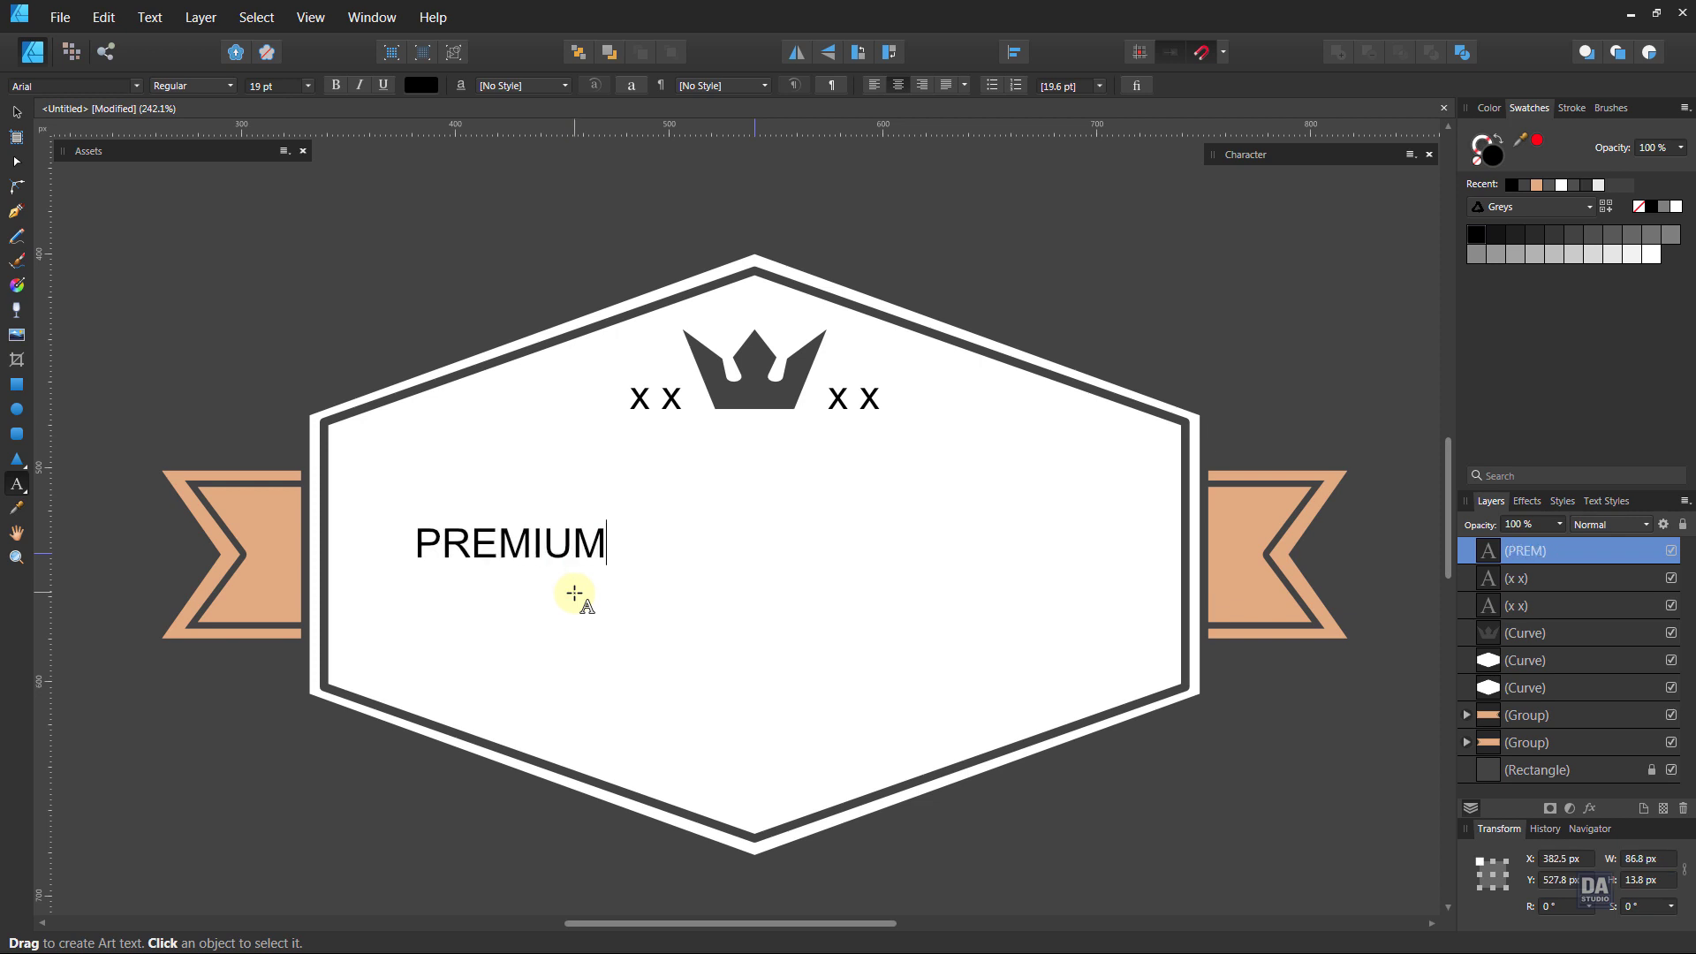
pyautogui.press('Escape')
pyautogui.click(16, 113)
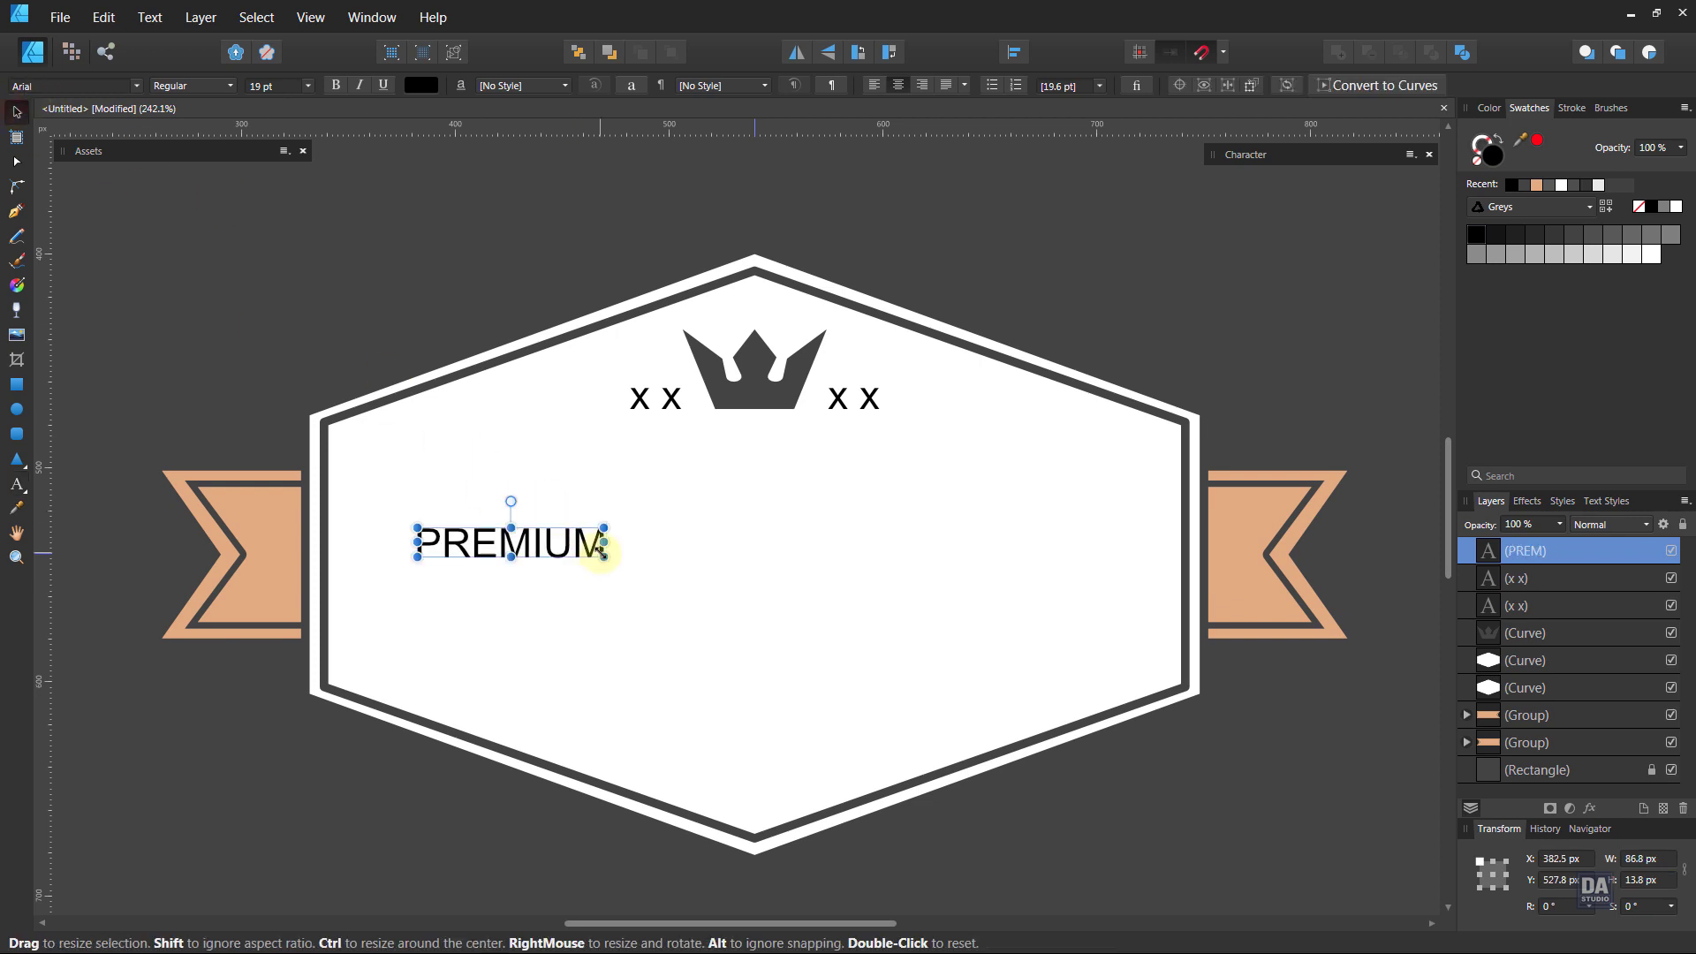
pyautogui.moveTo(604, 557); pyautogui.dragTo(1004, 610)
pyautogui.moveTo(846, 591); pyautogui.dragTo(875, 578)
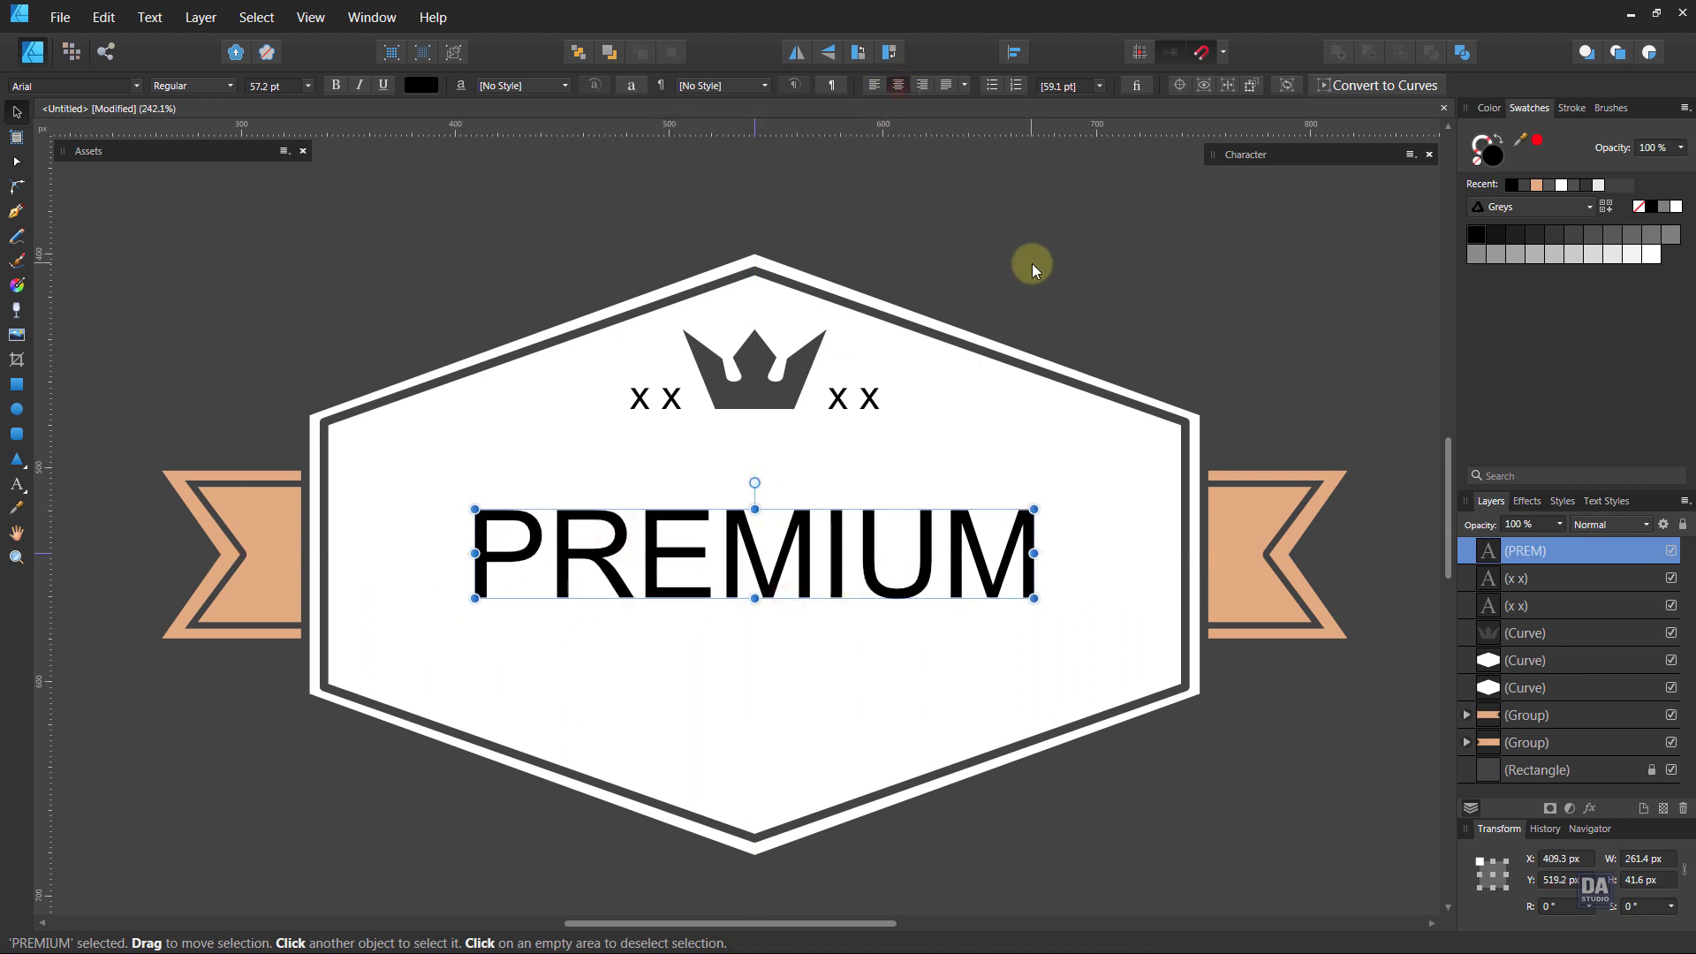
# - Change PREMIUM's font to Adobe Caslon Pro and enlarge it slightly
pyautogui.click(129, 85)
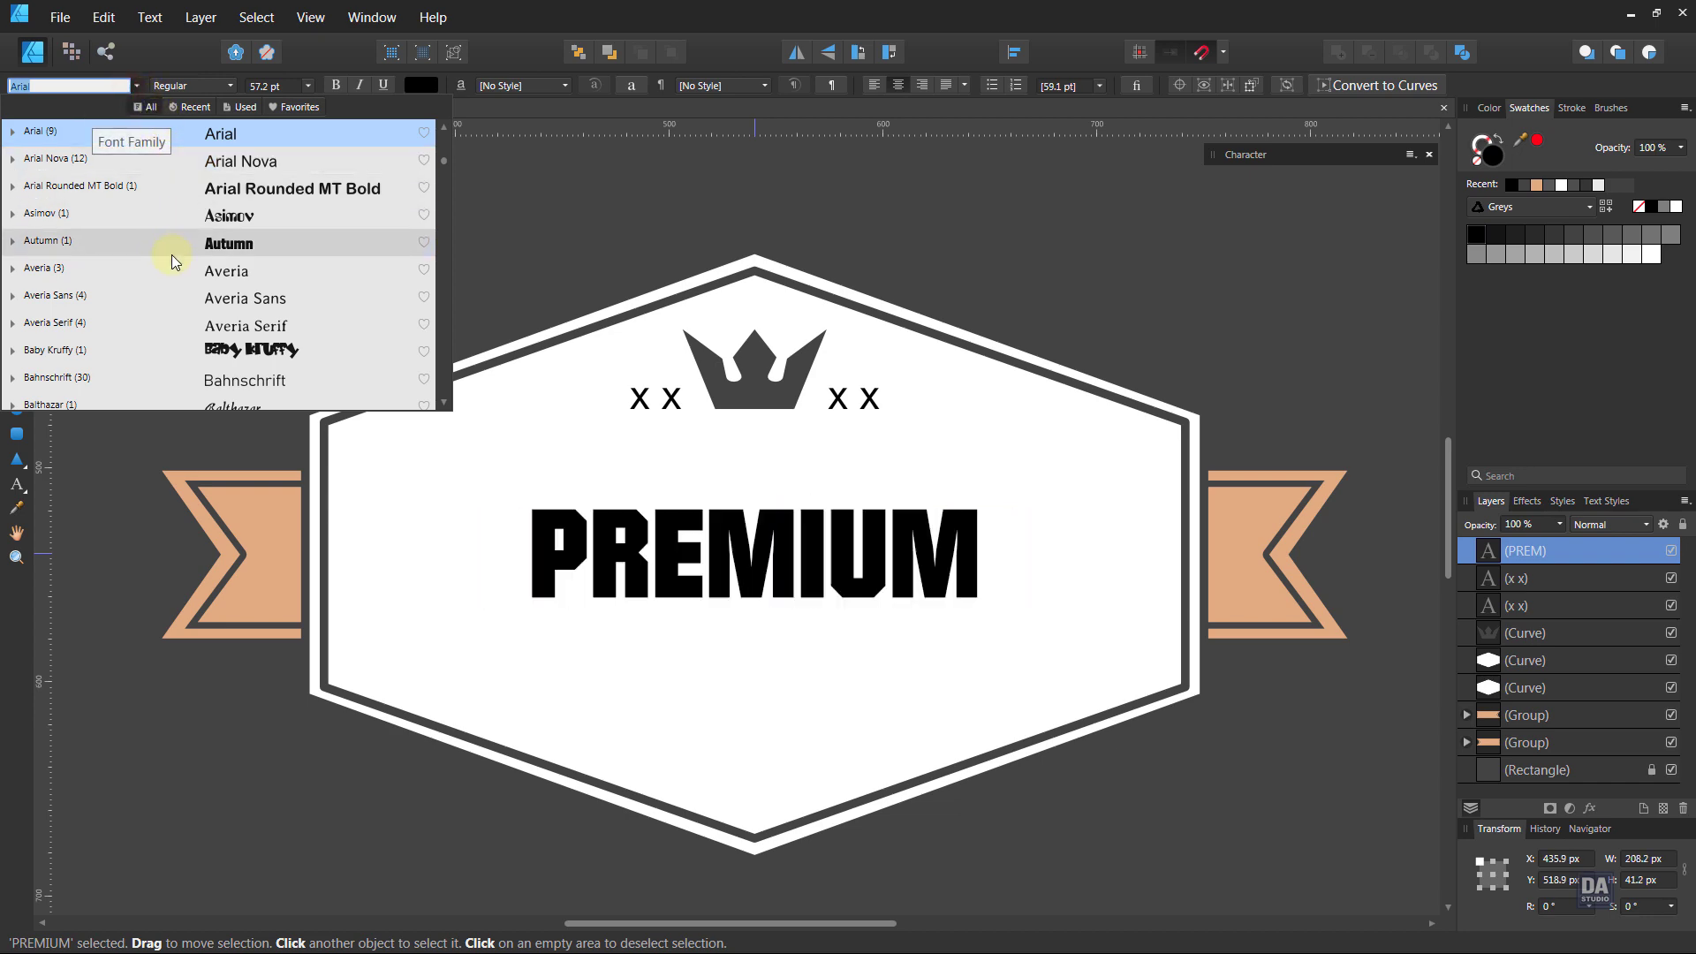
pyautogui.scroll(-2, 177, 295)
pyautogui.scroll(3, 177, 296)
pyautogui.scroll(2, 178, 297)
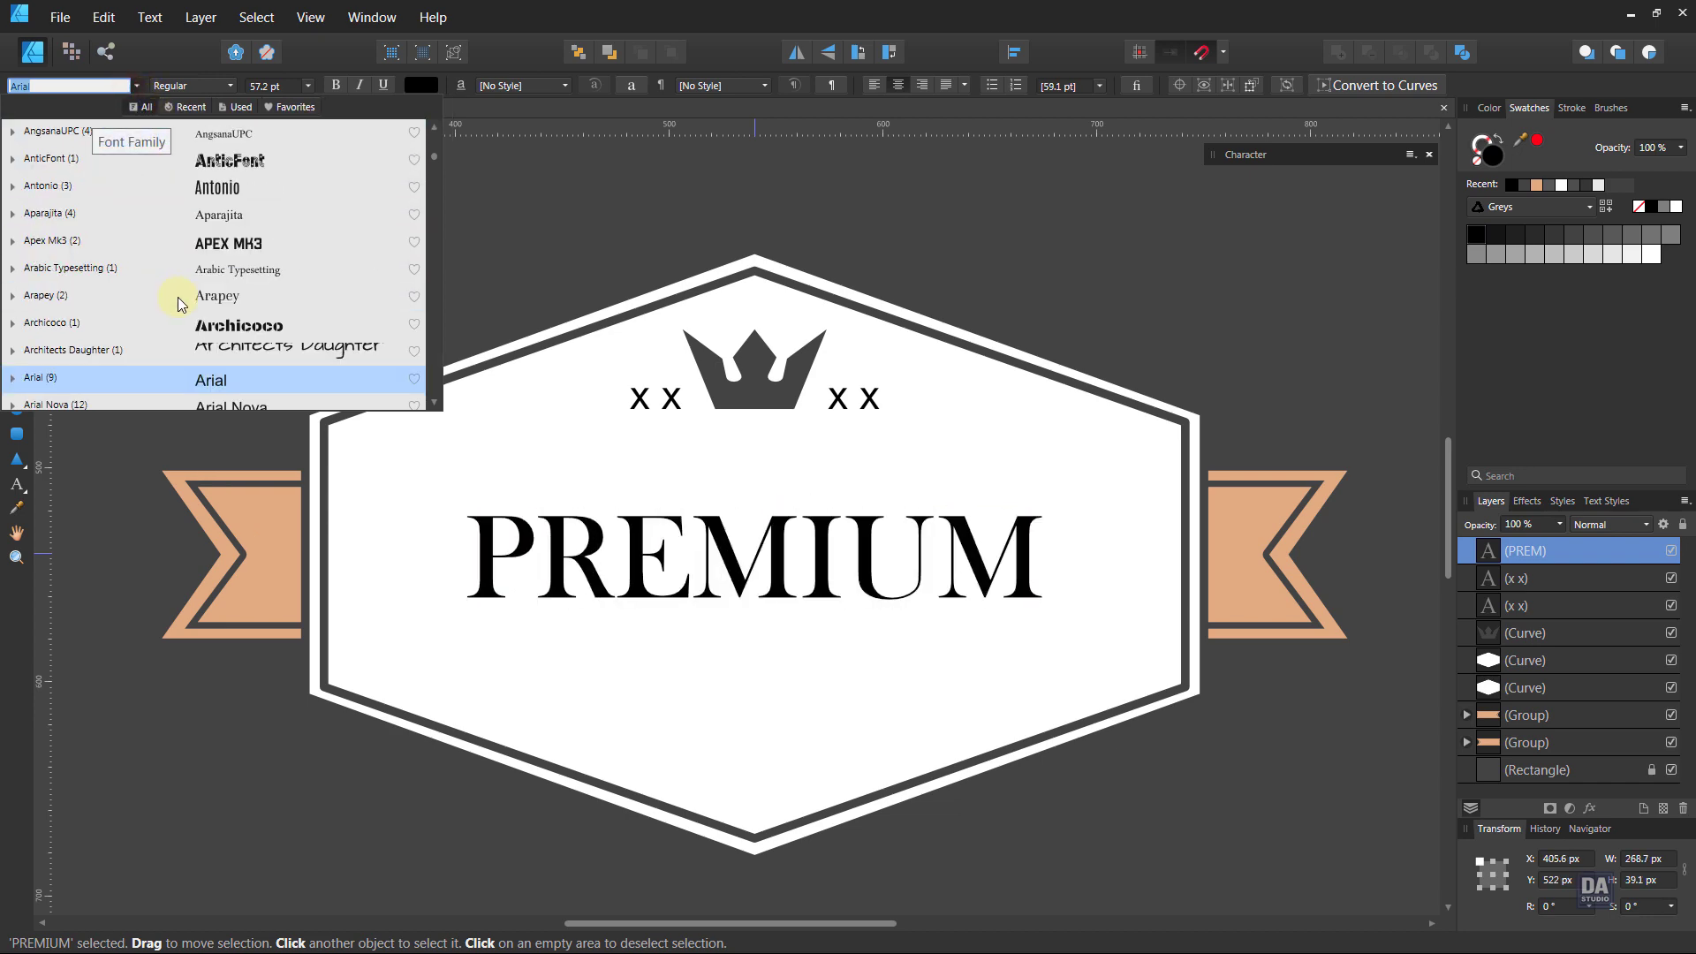
pyautogui.scroll(3, 178, 297)
pyautogui.scroll(3, 181, 294)
pyautogui.scroll(2, 185, 289)
pyautogui.scroll(1, 183, 284)
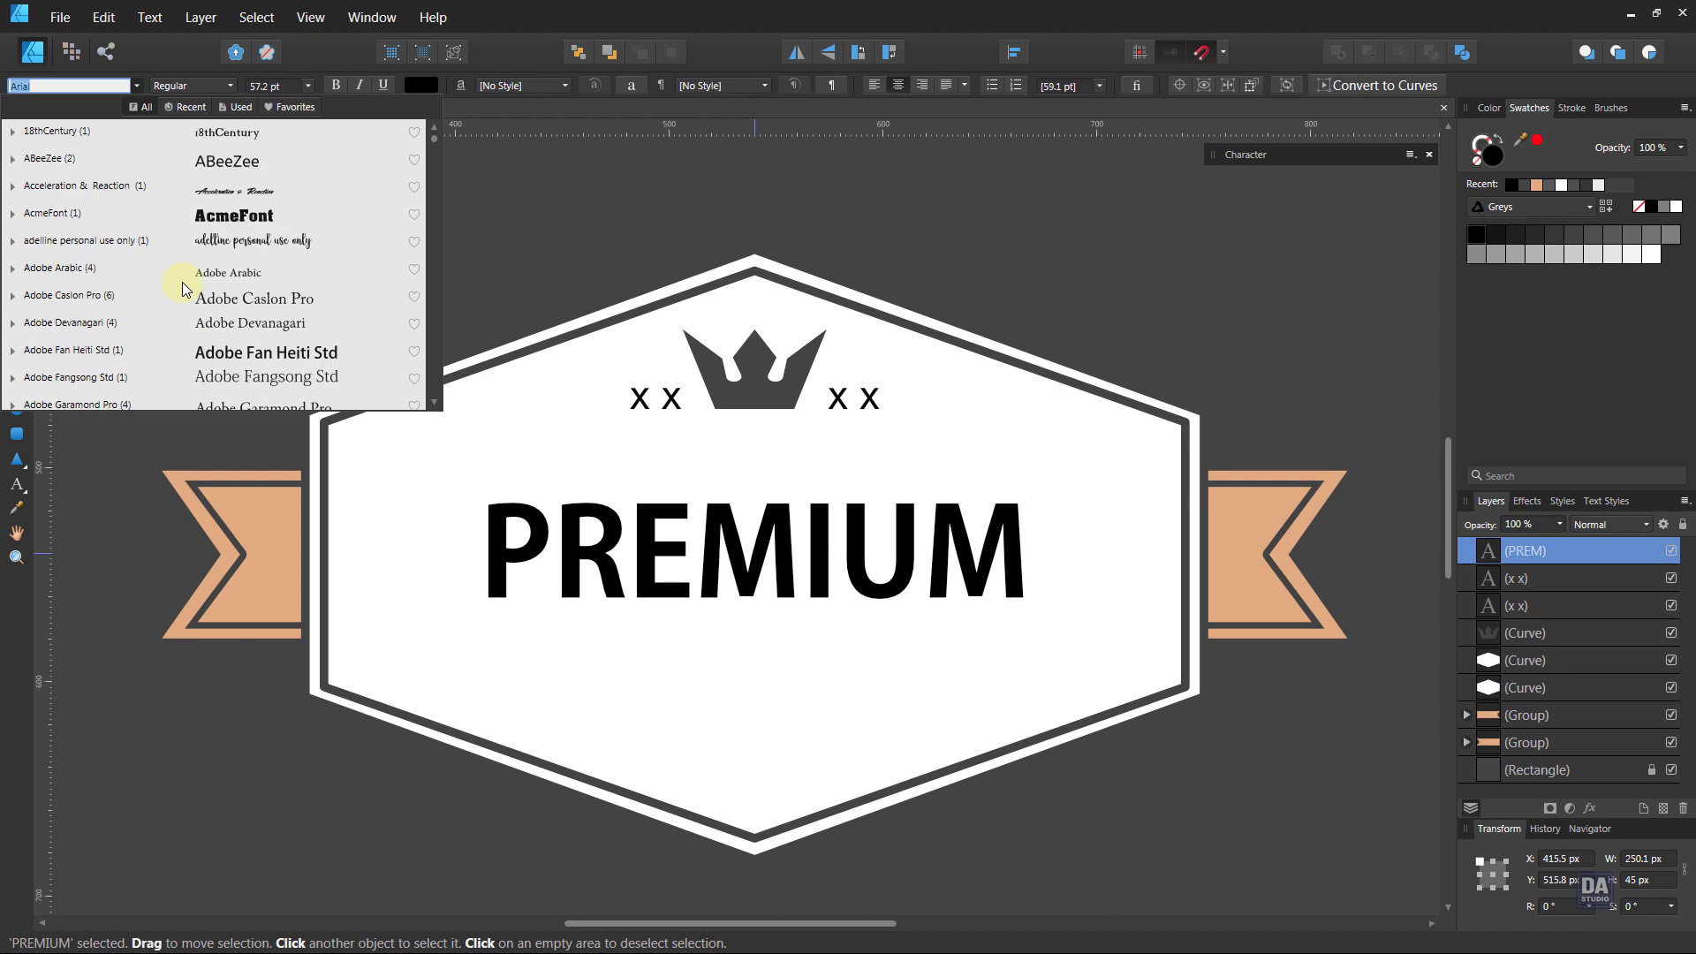
pyautogui.click(203, 300)
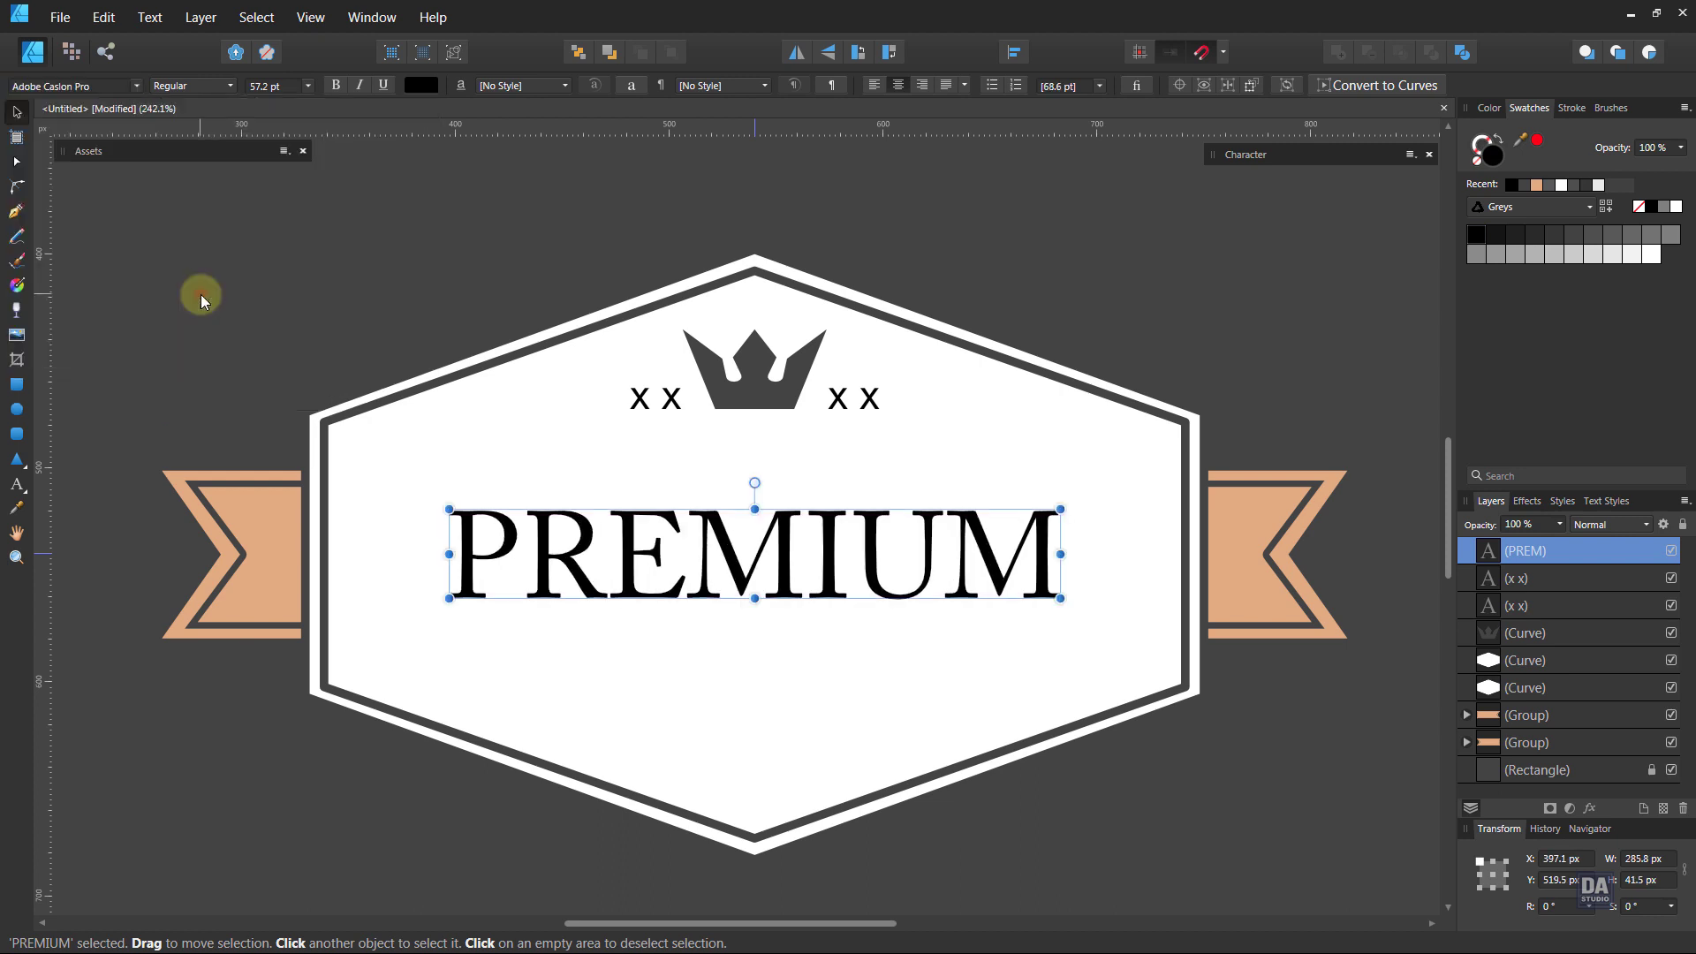
pyautogui.moveTo(1059, 504); pyautogui.dragTo(1072, 508)
# - Widen PREMIUM's letter spacing with Alt+Right Arrow and resize it around its centre
pyautogui.hotkey('alt', 'Right')
pyautogui.hotkey('alt', 'Right')
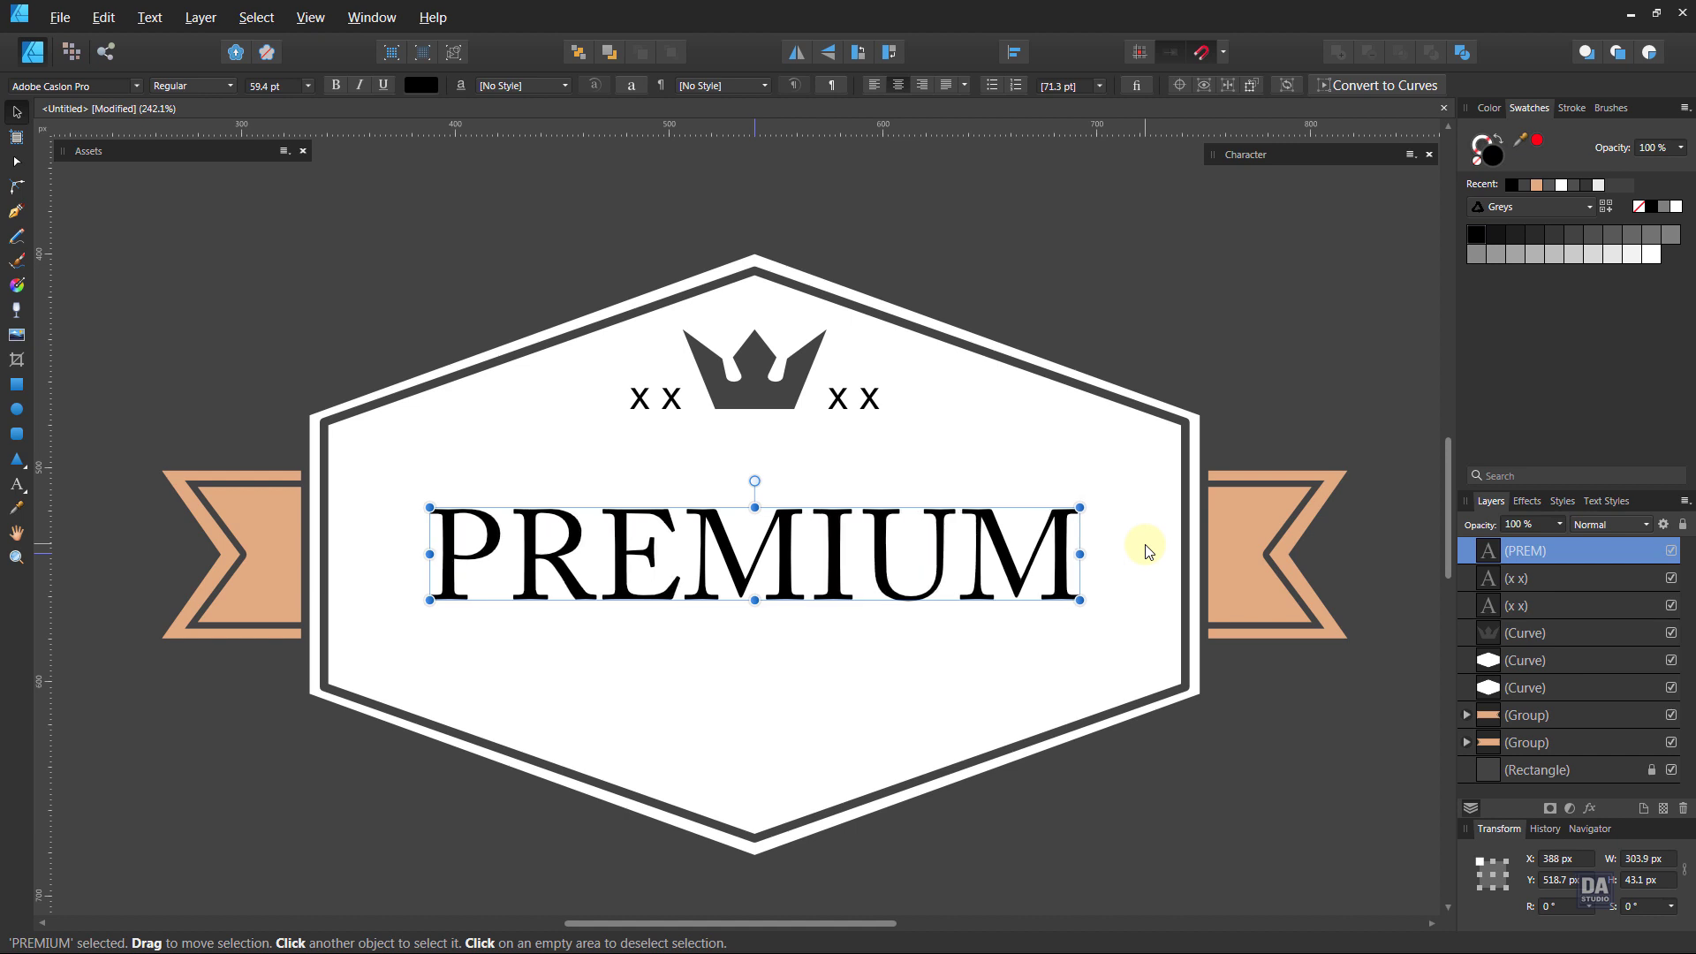
pyautogui.hotkey('alt', 'Right')
pyautogui.hotkey('alt', 'Right')
pyautogui.hotkey('alt', 'Right')
pyautogui.hotkey('alt', 'Right')
pyautogui.hotkey('alt', 'Right')
pyautogui.hotkey('alt', 'Right')
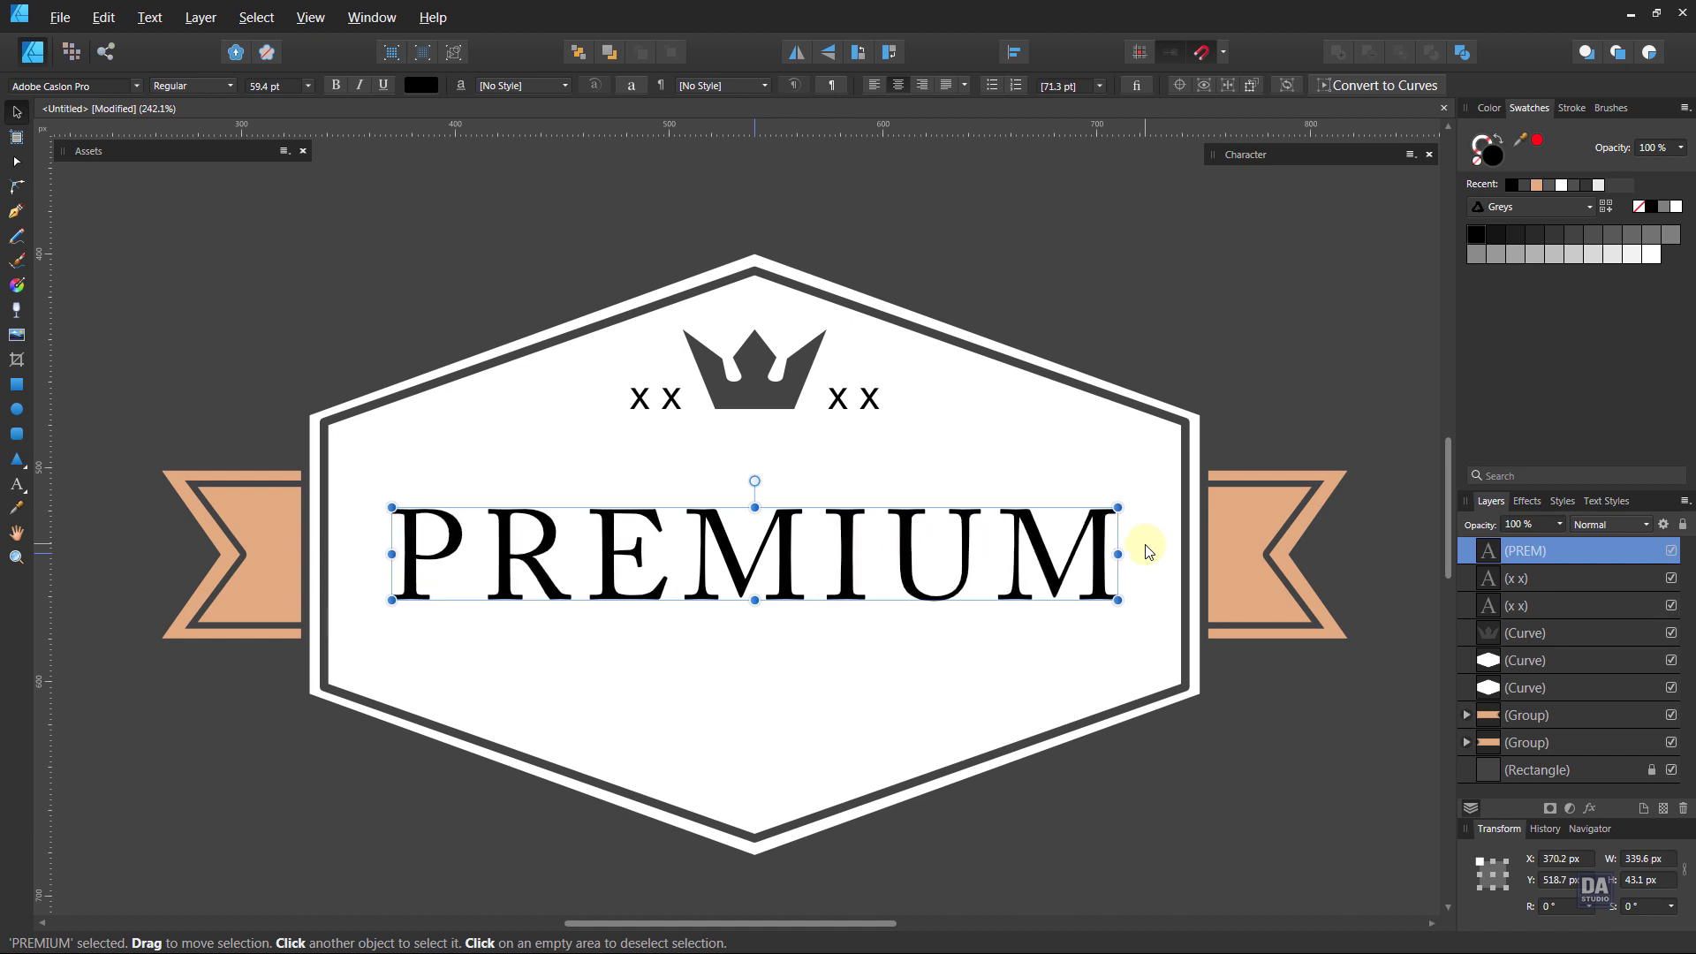
pyautogui.hotkey('alt', 'Right')
pyautogui.hotkey('alt', 'Left')
pyautogui.hotkey('alt', 'Right')
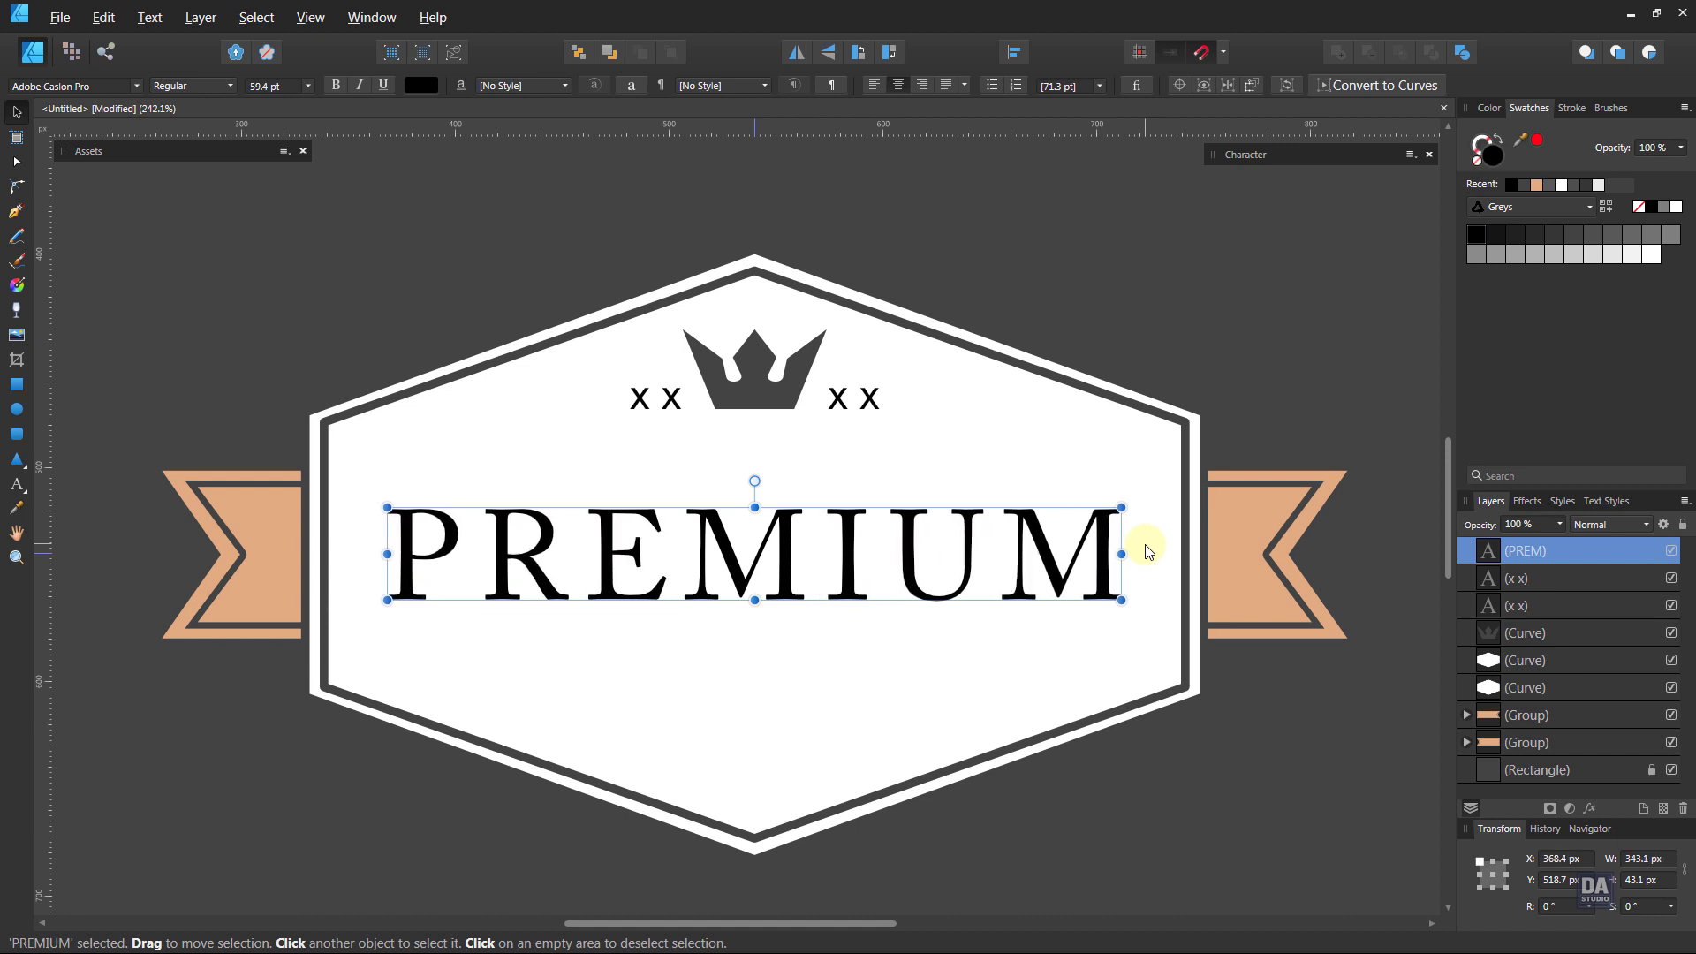
pyautogui.hotkey('alt', 'Left')
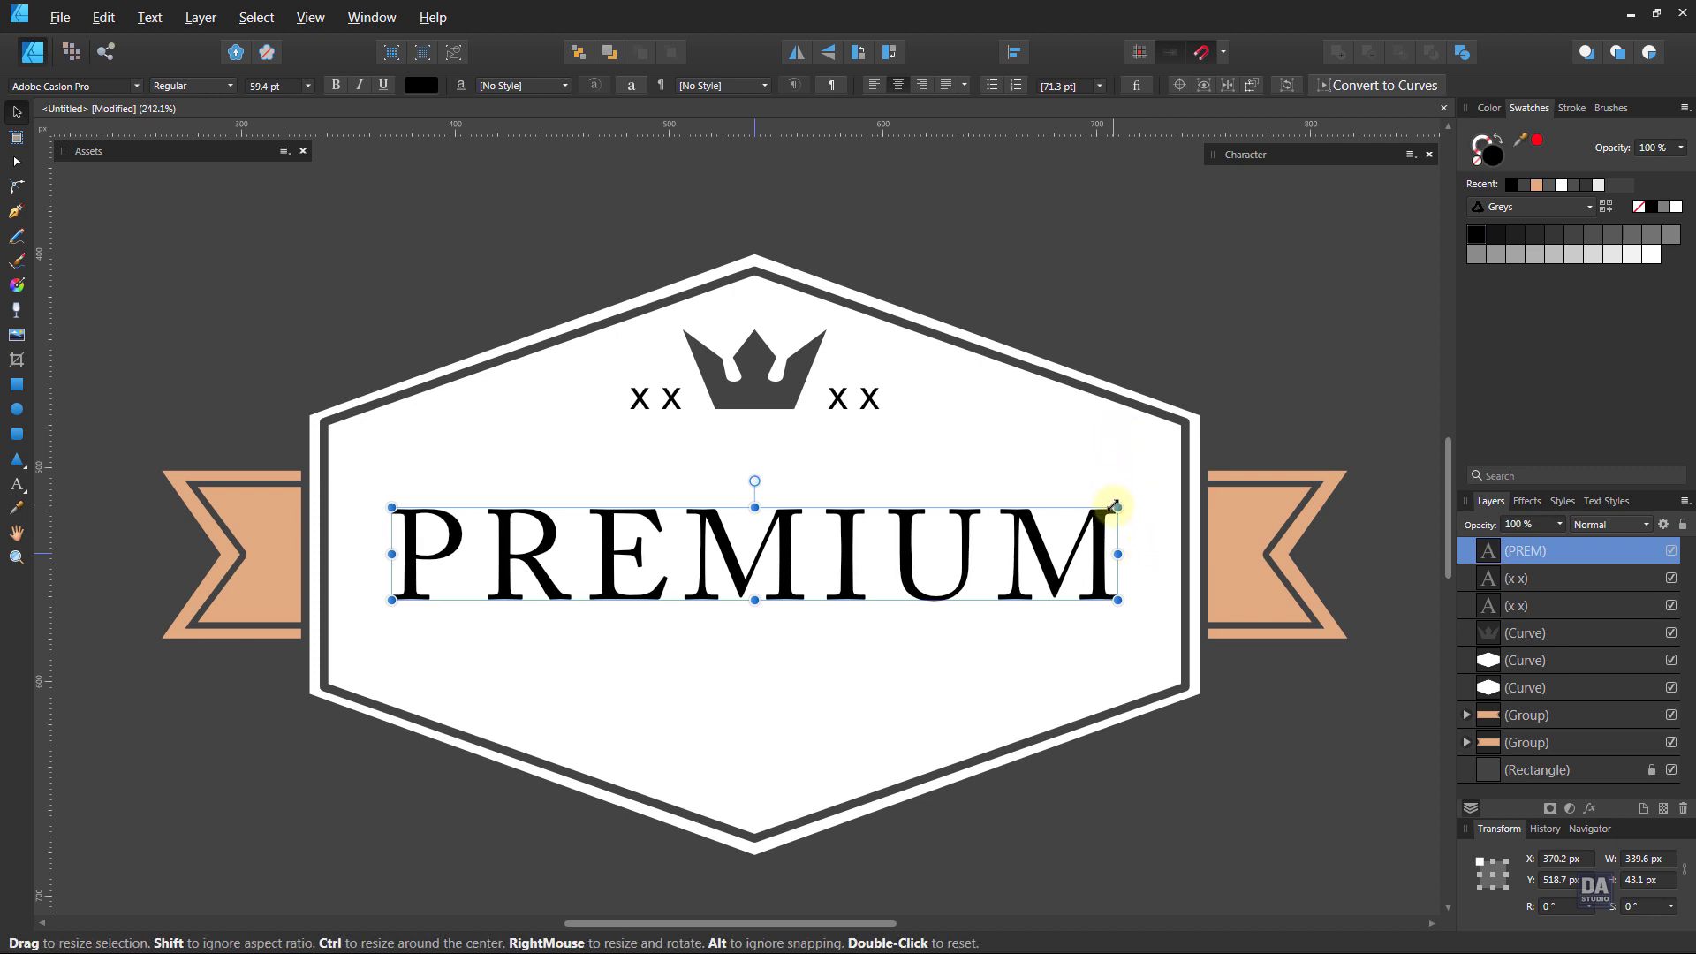
pyautogui.moveTo(1116, 506); pyautogui.dragTo(1144, 492)
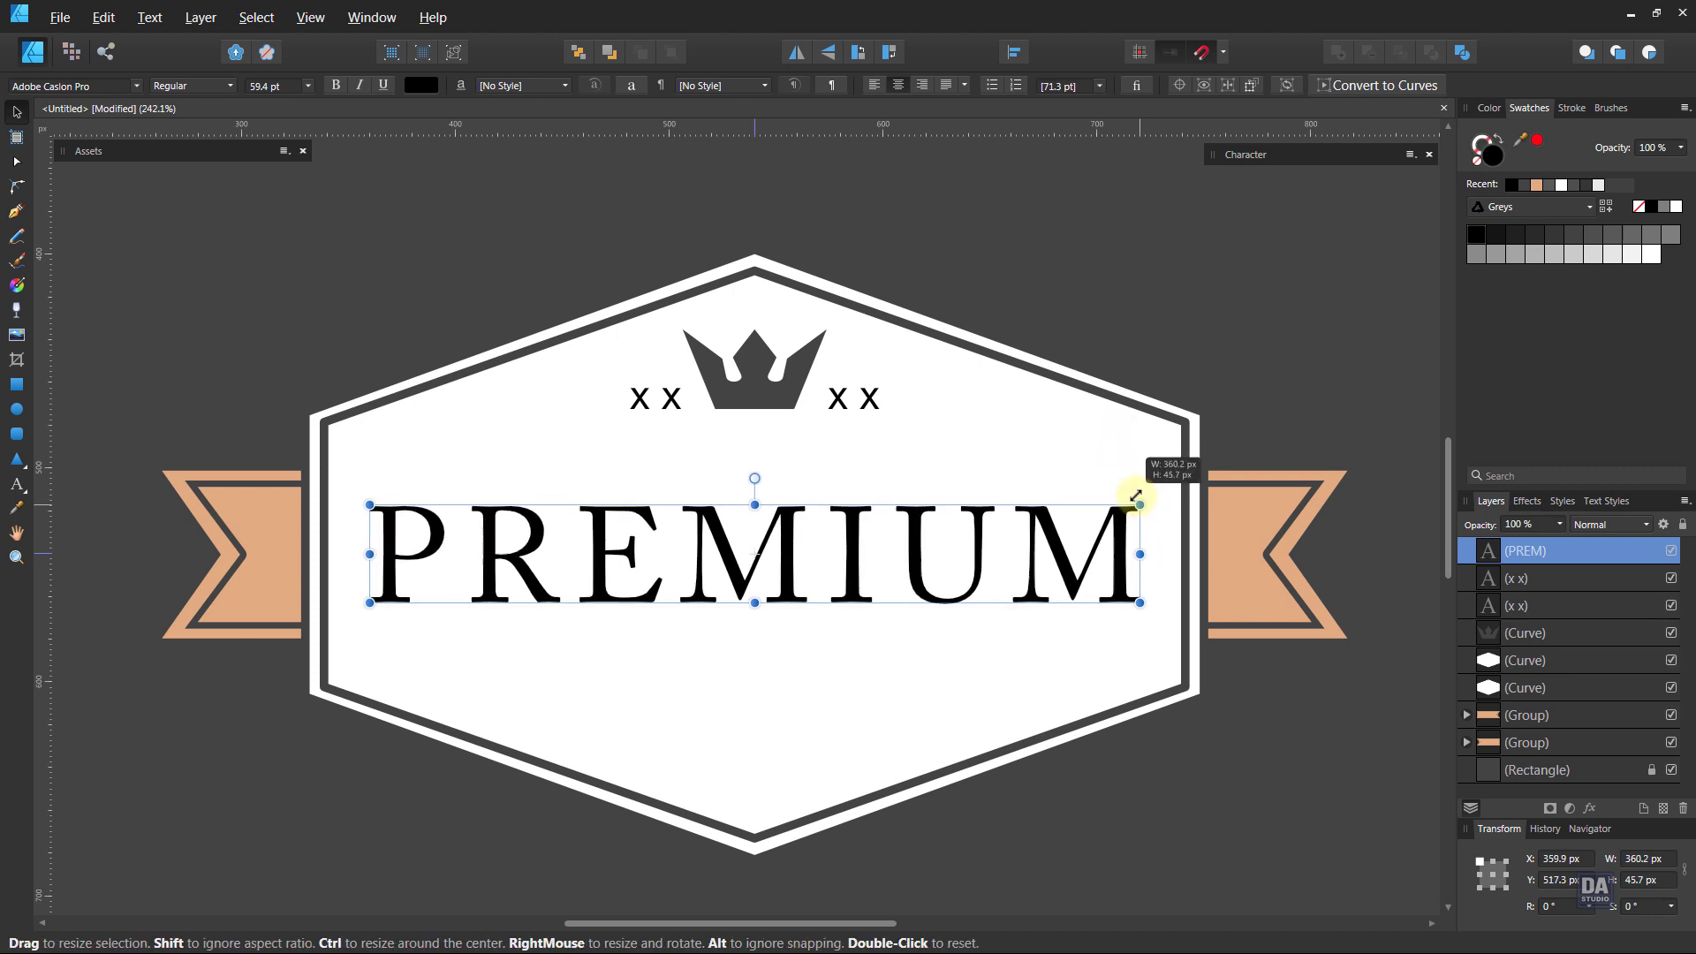
pyautogui.moveTo(1144, 492); pyautogui.dragTo(1140, 493)
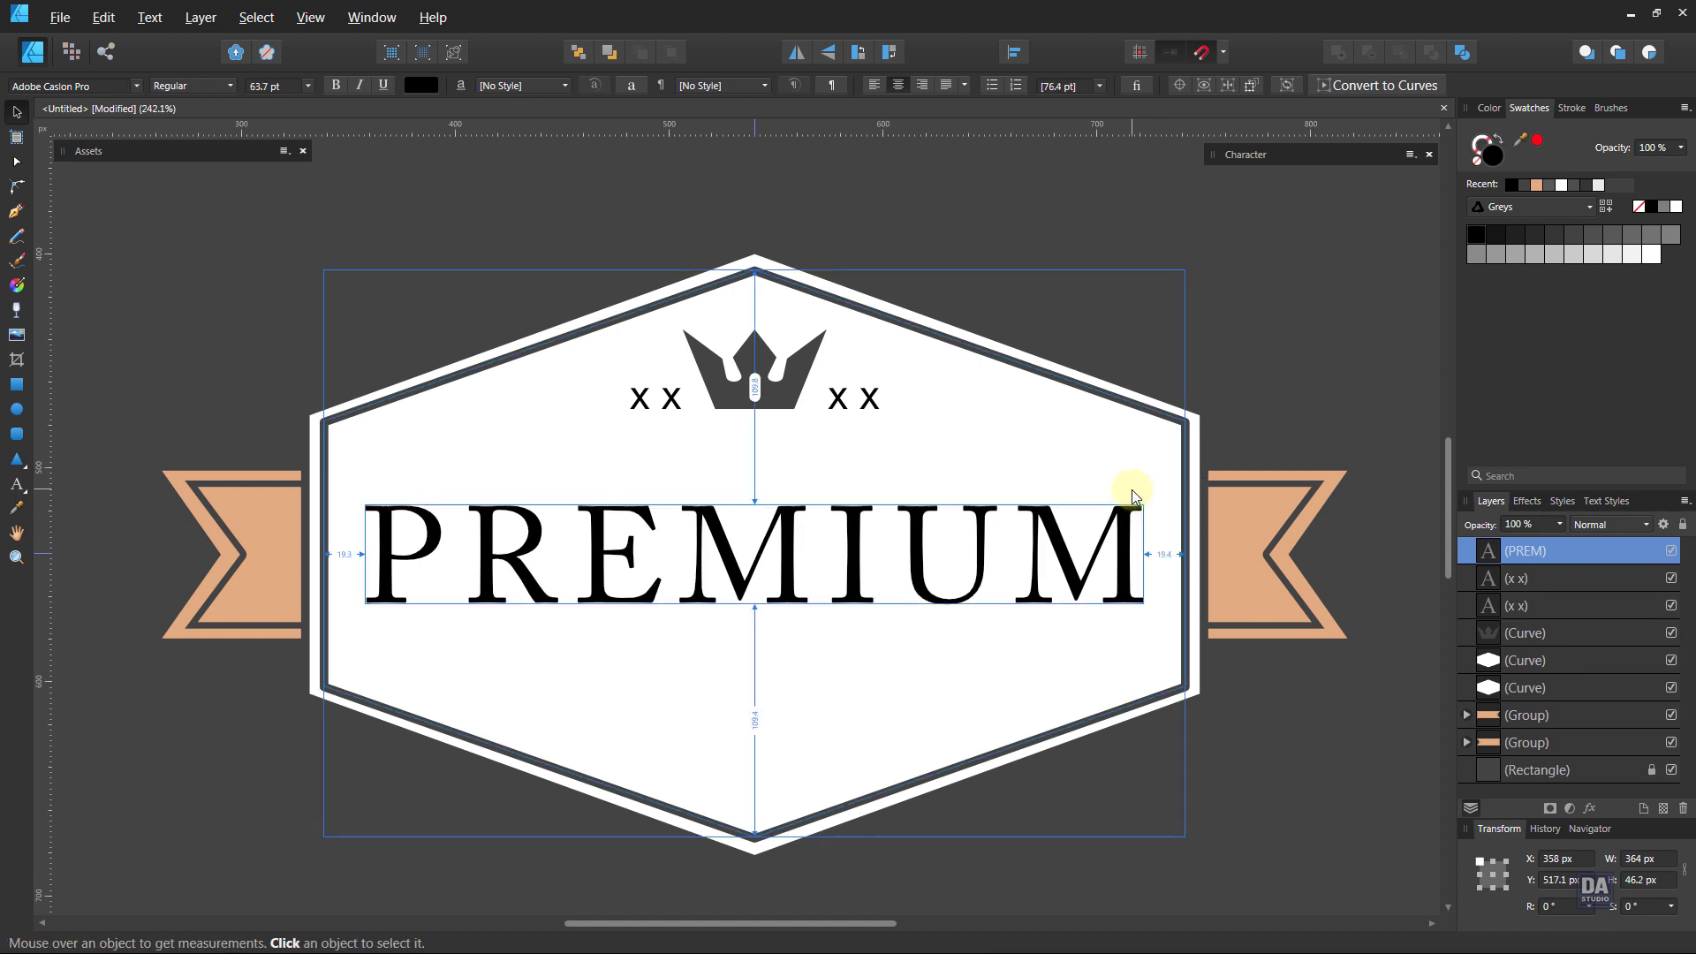
# - Make PREMIUM Bold and shrink it to fit the hexagon at about 61.7 pt
pyautogui.click(190, 85)
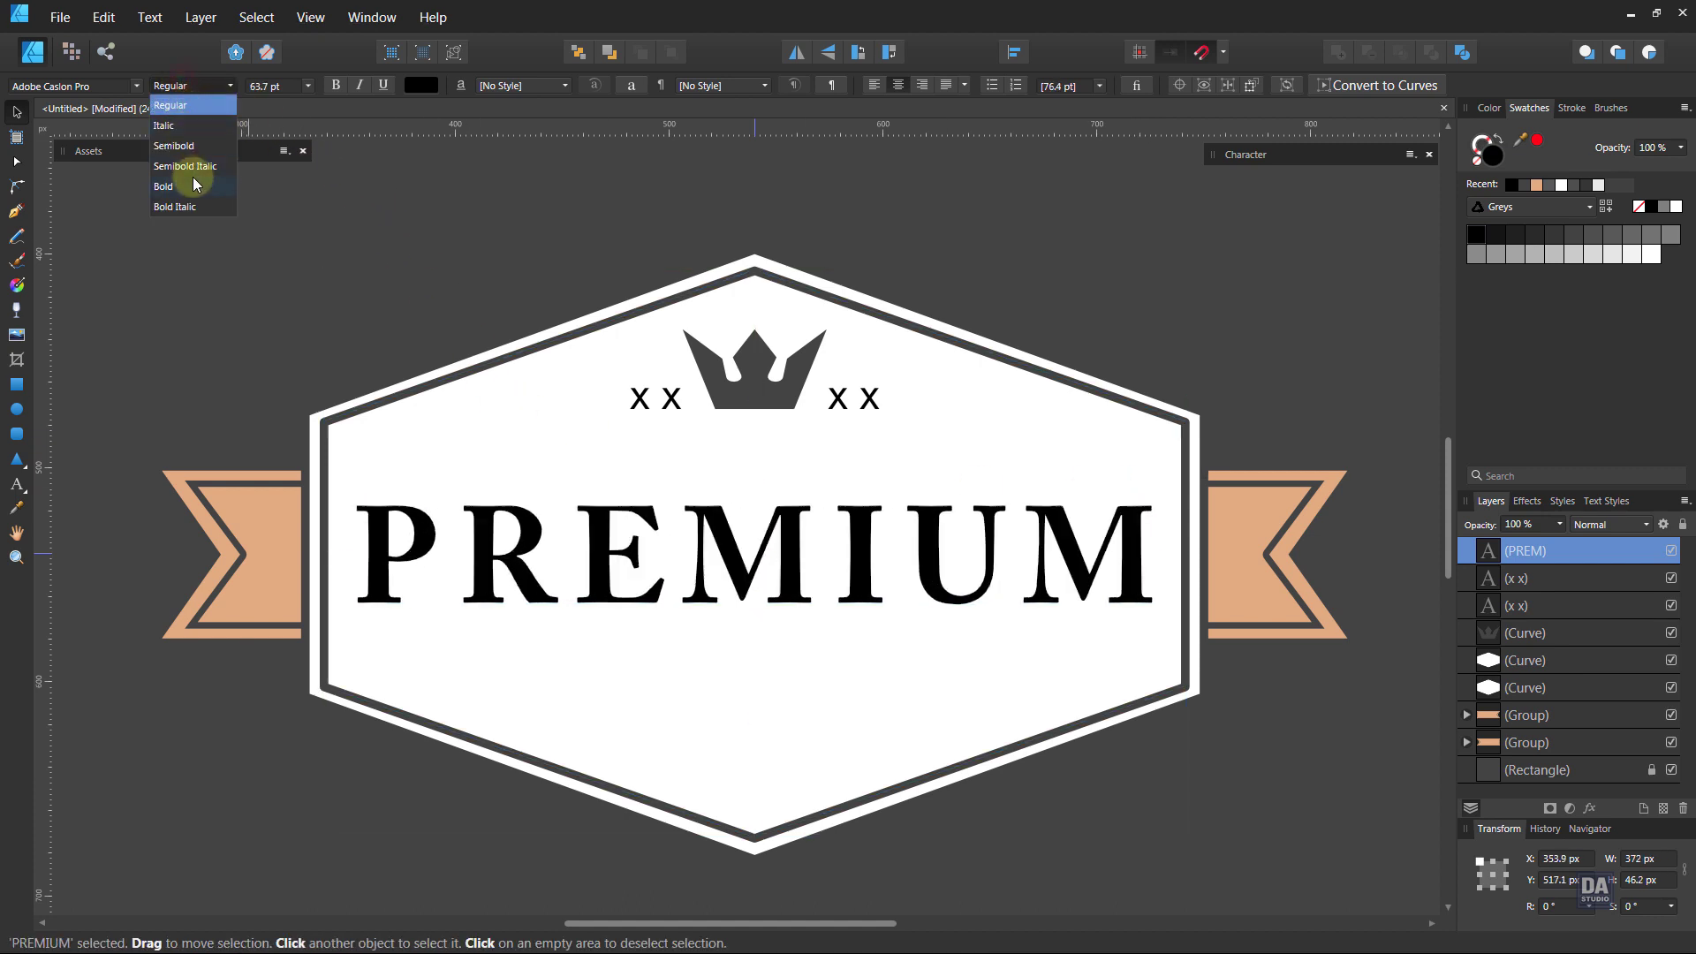
pyautogui.click(163, 185)
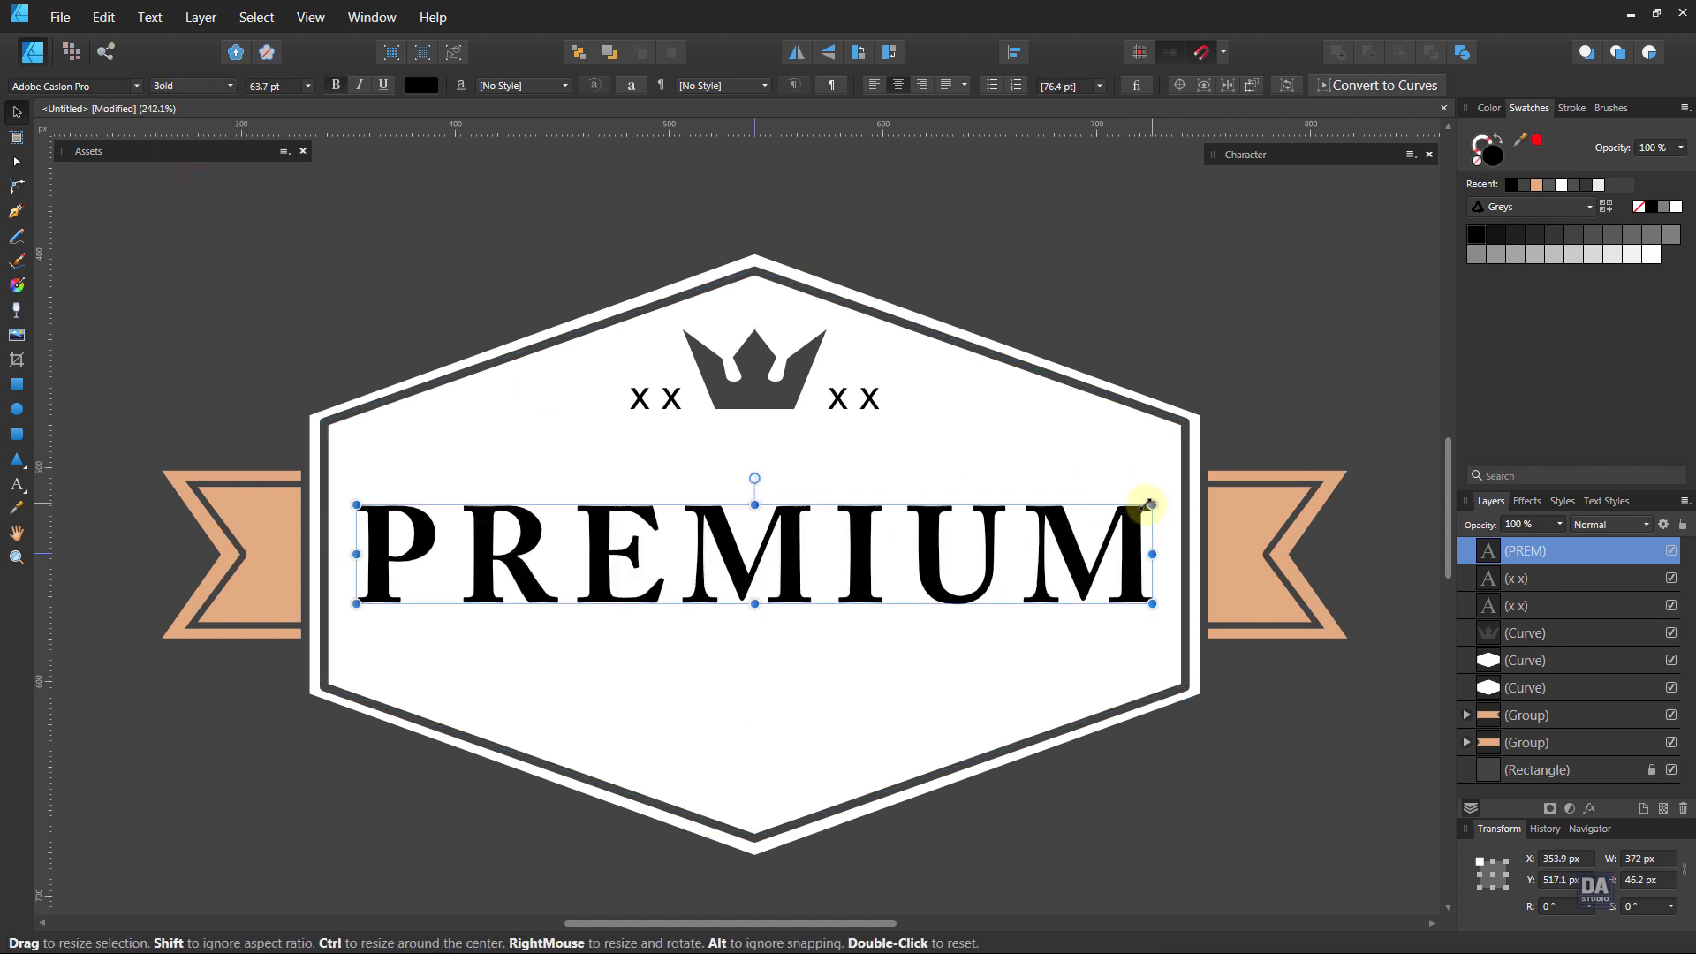
pyautogui.moveTo(1148, 500); pyautogui.dragTo(1139, 503)
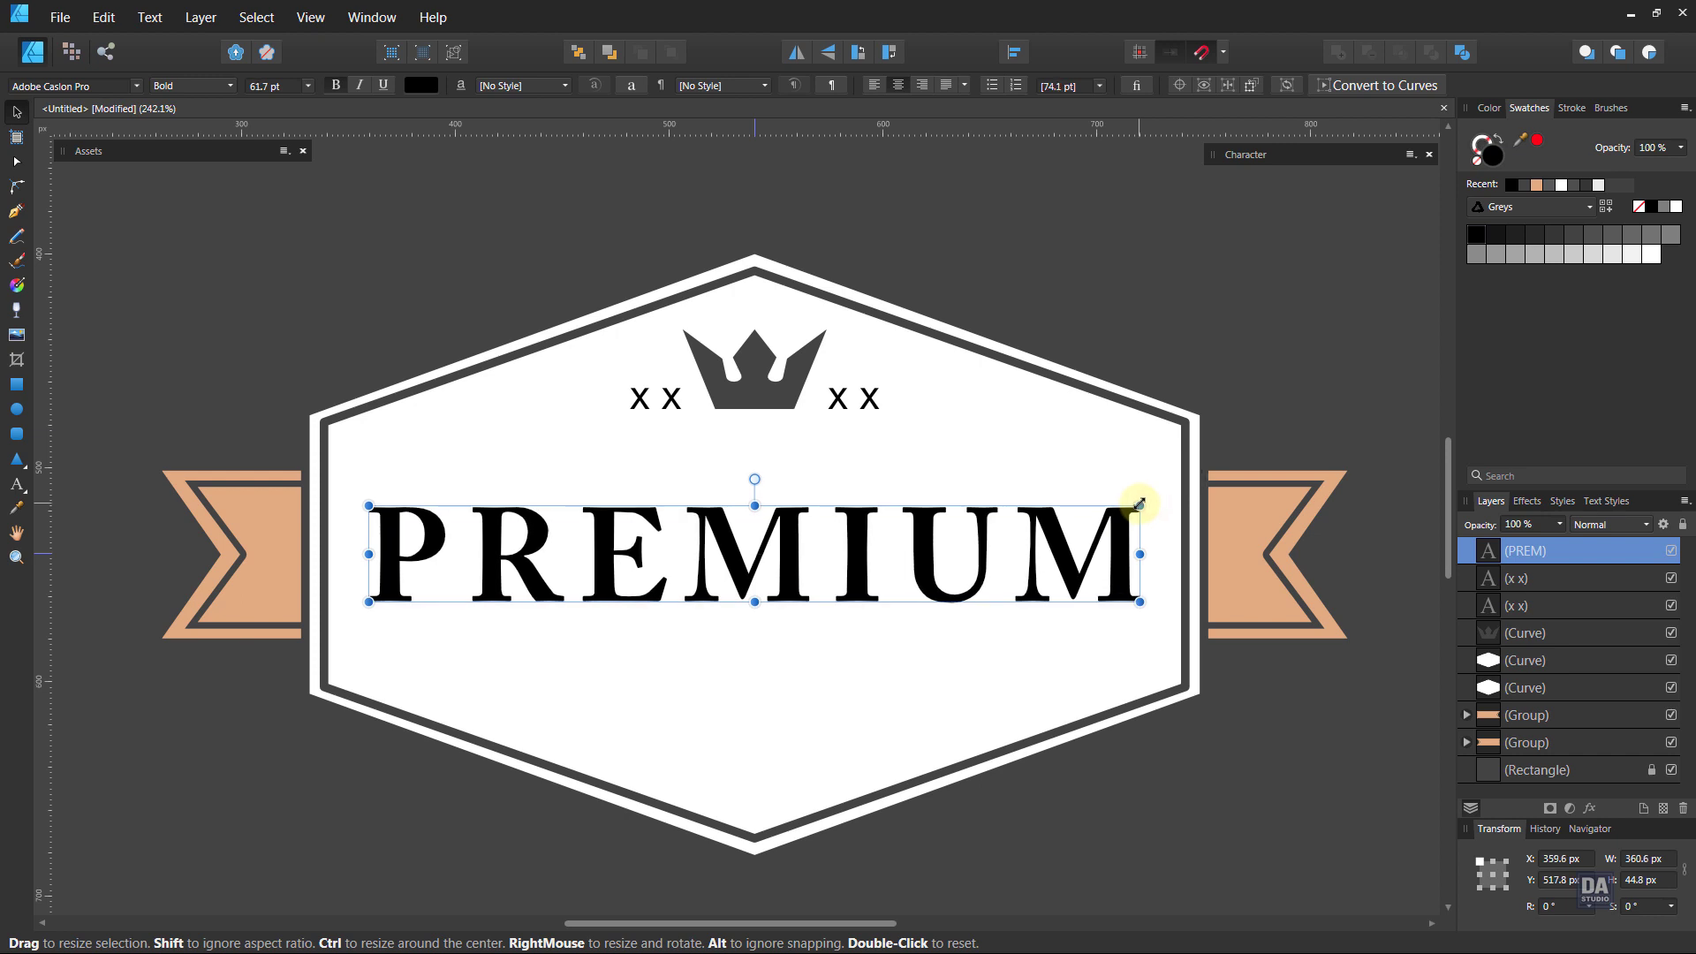
pyautogui.click(1348, 380)
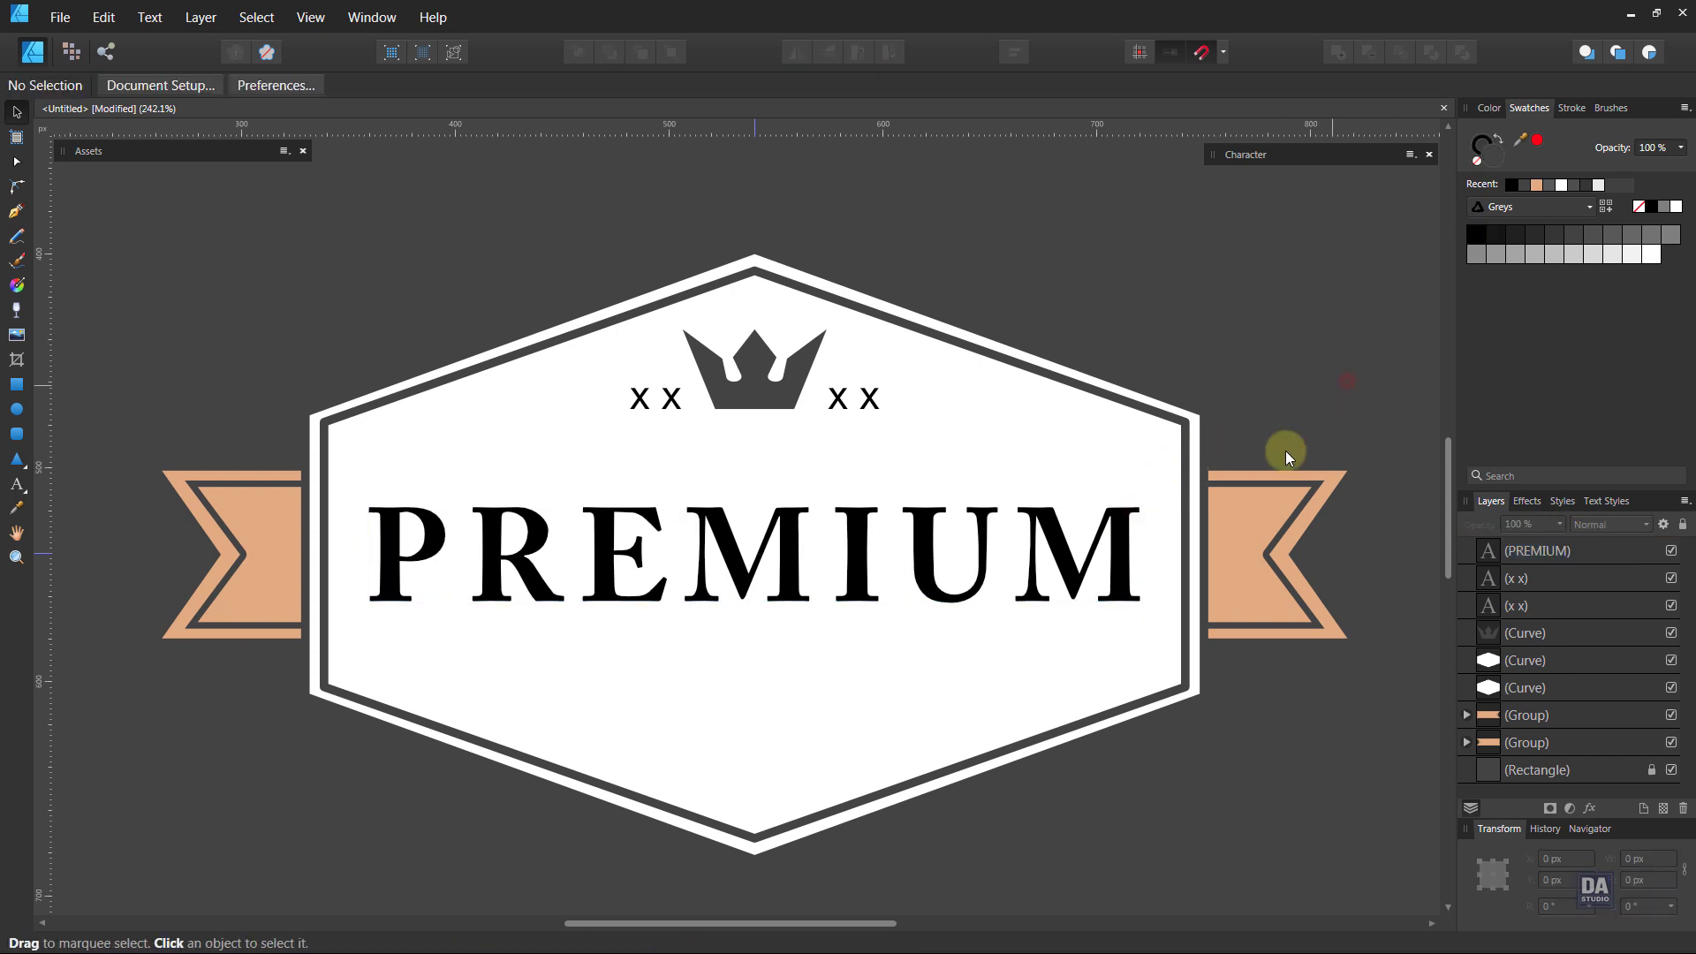
pyautogui.click(774, 580)
# - Add a 'PRODUCTS' artistic text line below PREMIUM
pyautogui.click(257, 748)
pyautogui.click(16, 484)
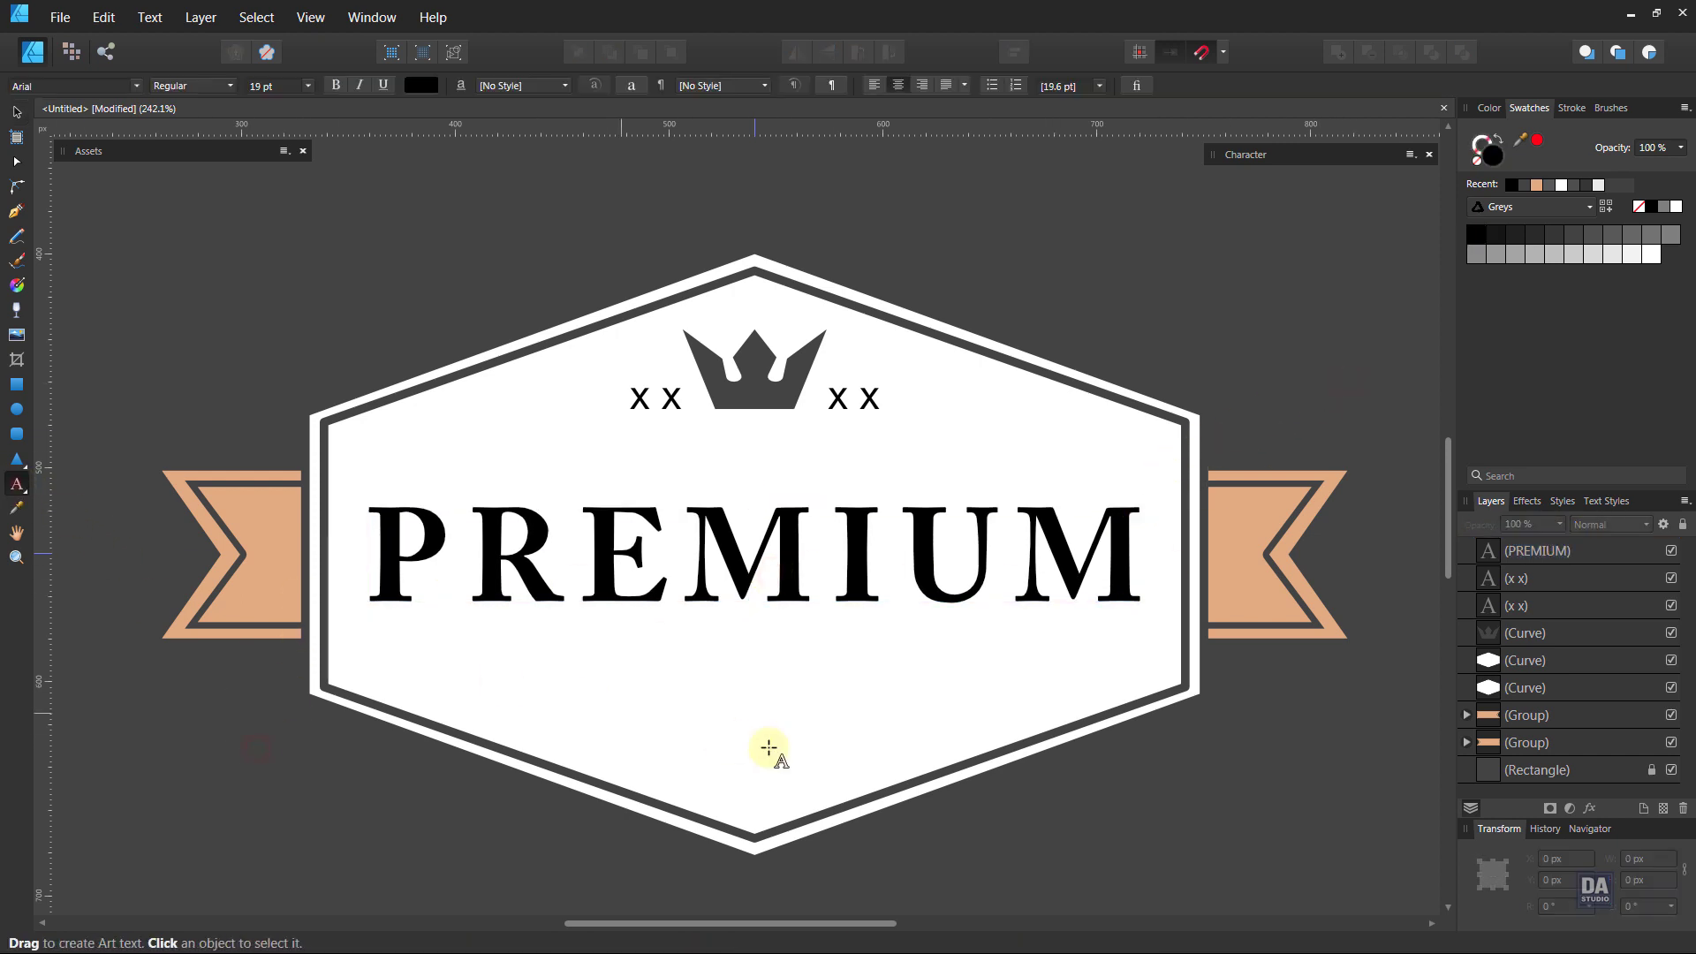
pyautogui.click(736, 735)
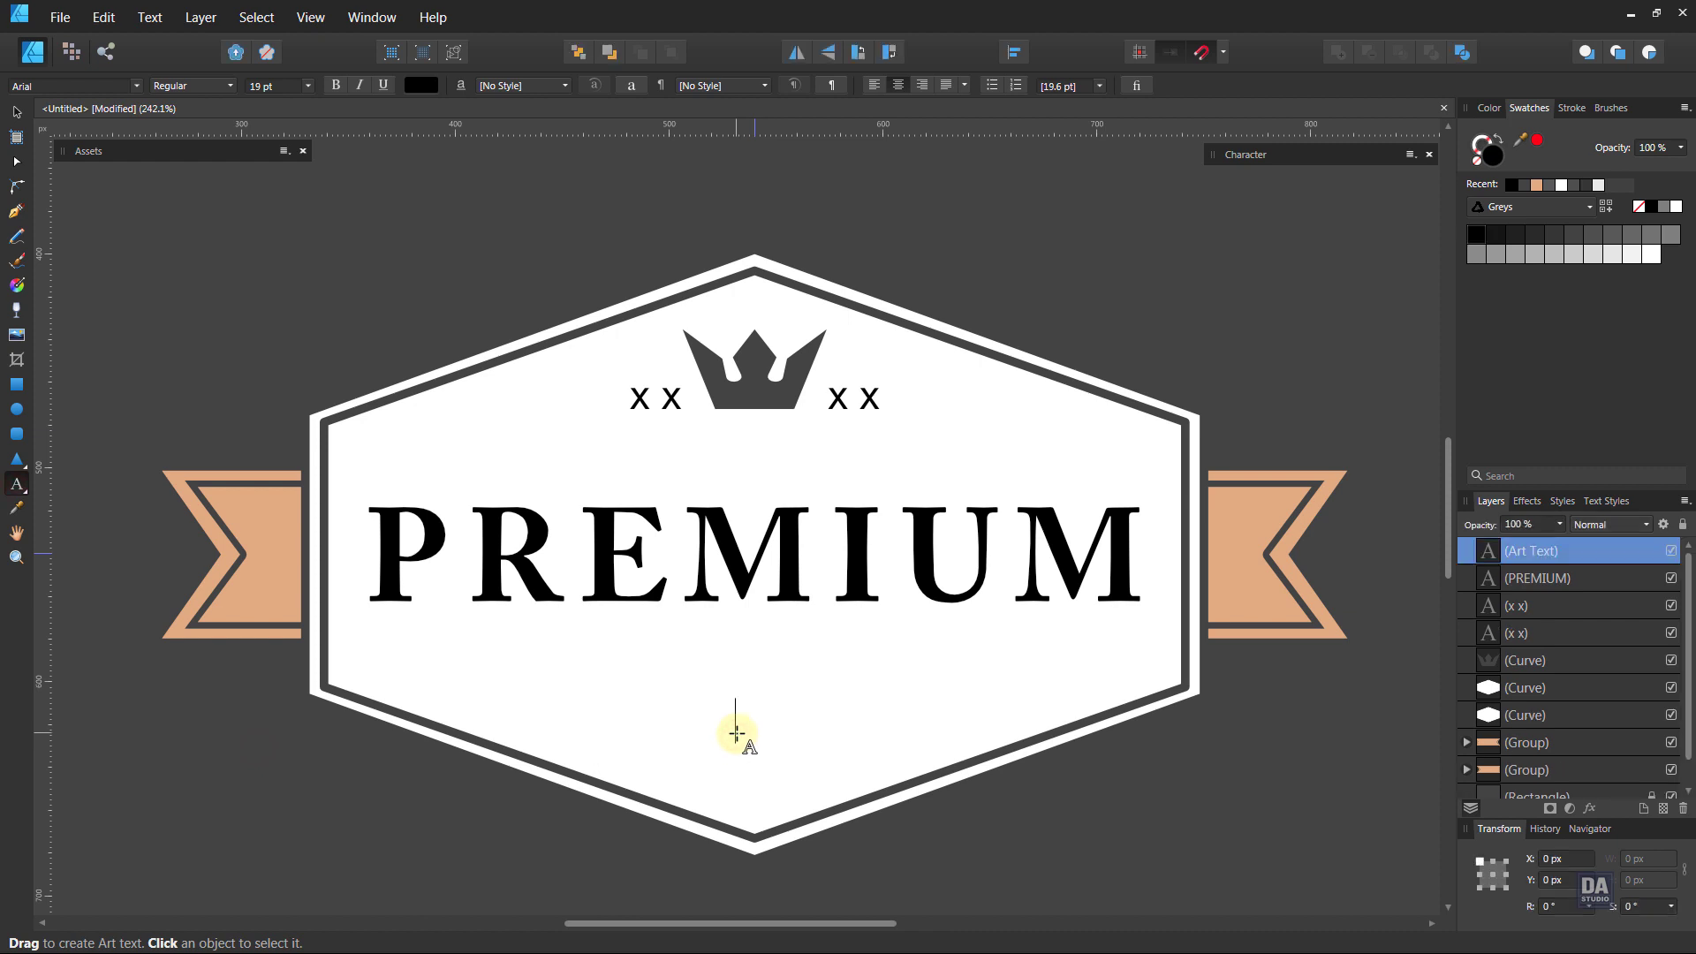
pyautogui.write('PRODU')
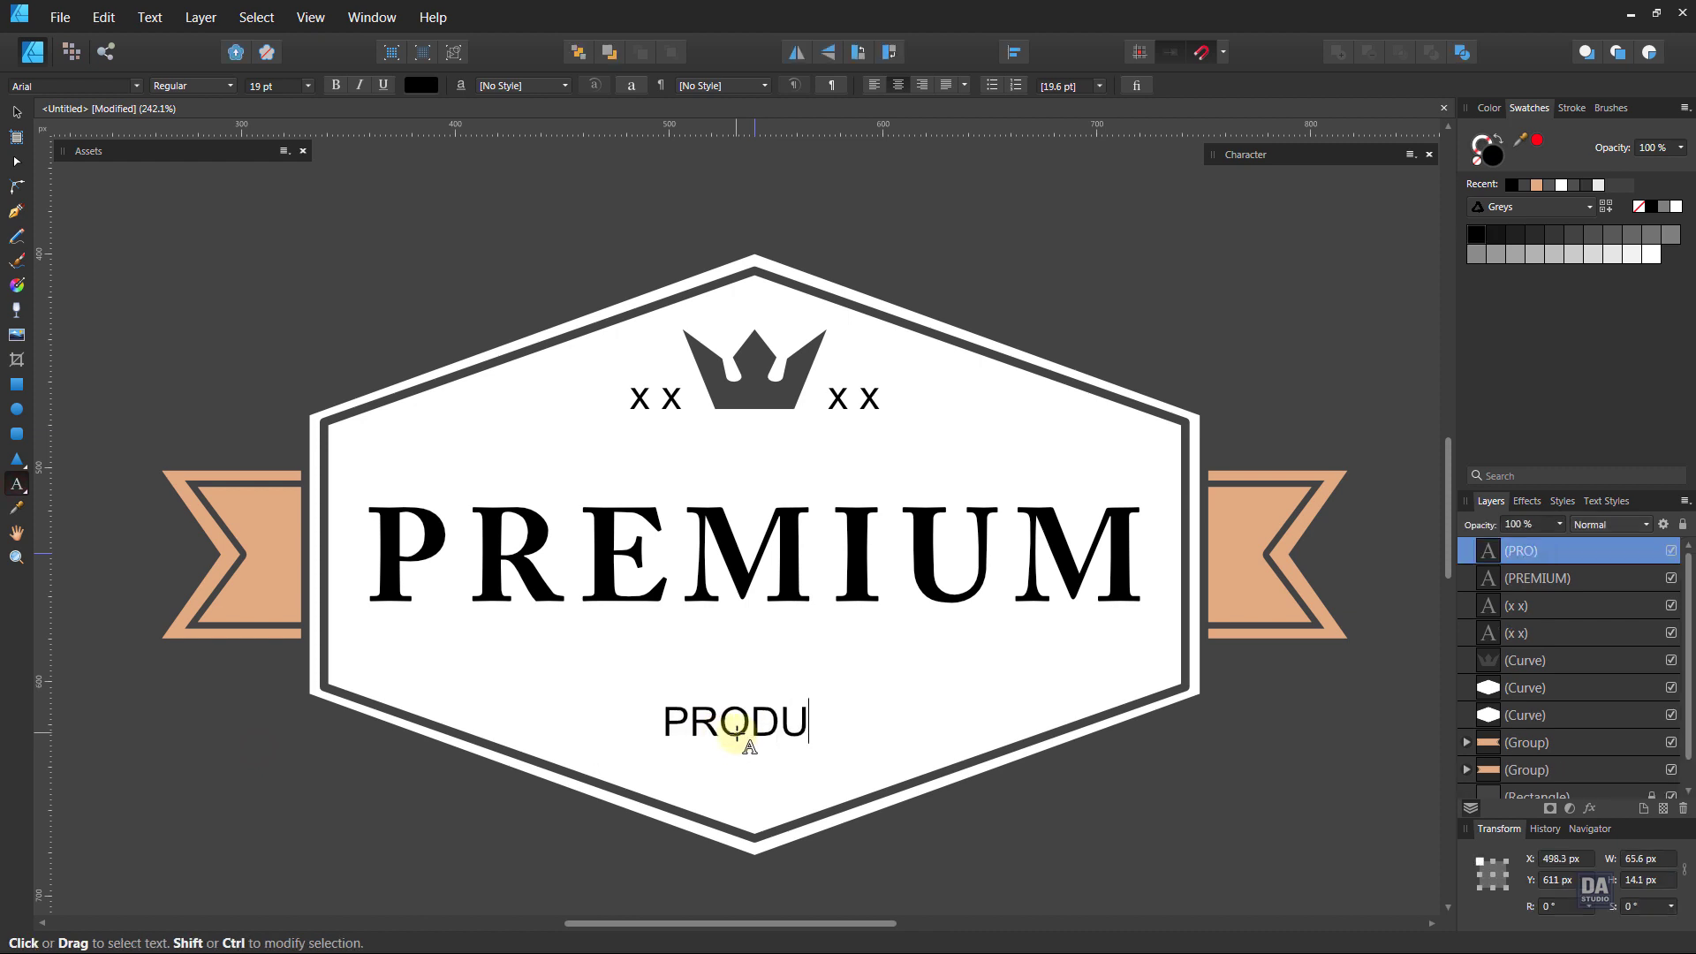
pyautogui.write('C')
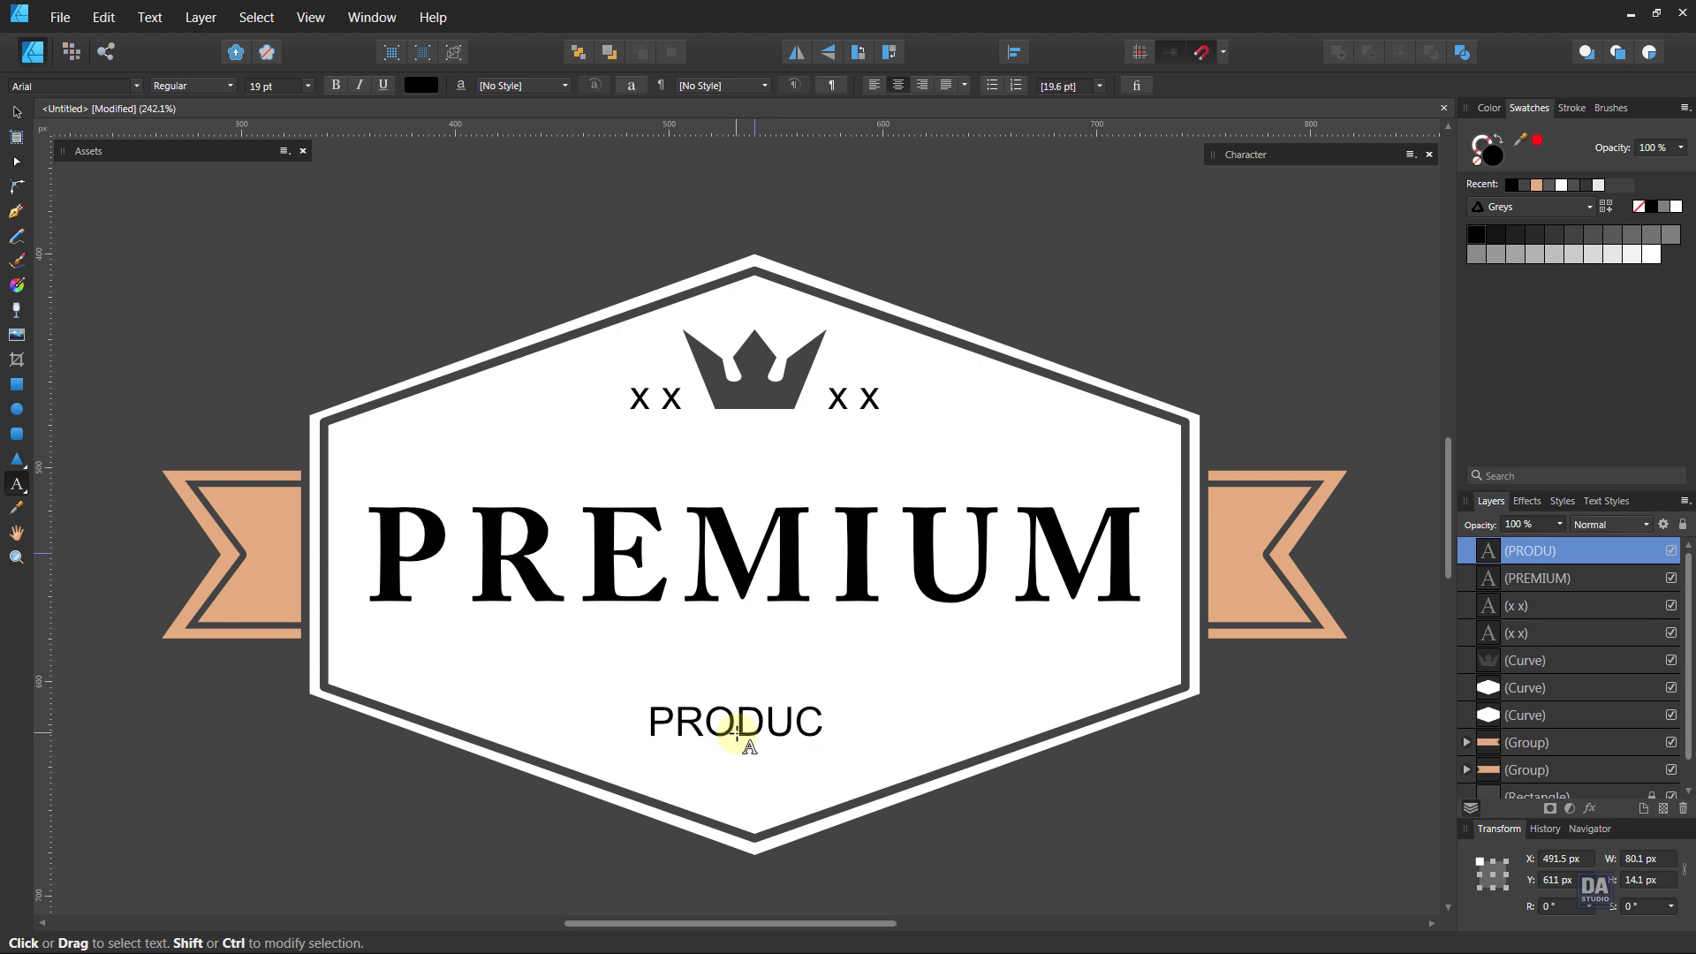
pyautogui.write('TS')
pyautogui.press('Escape')
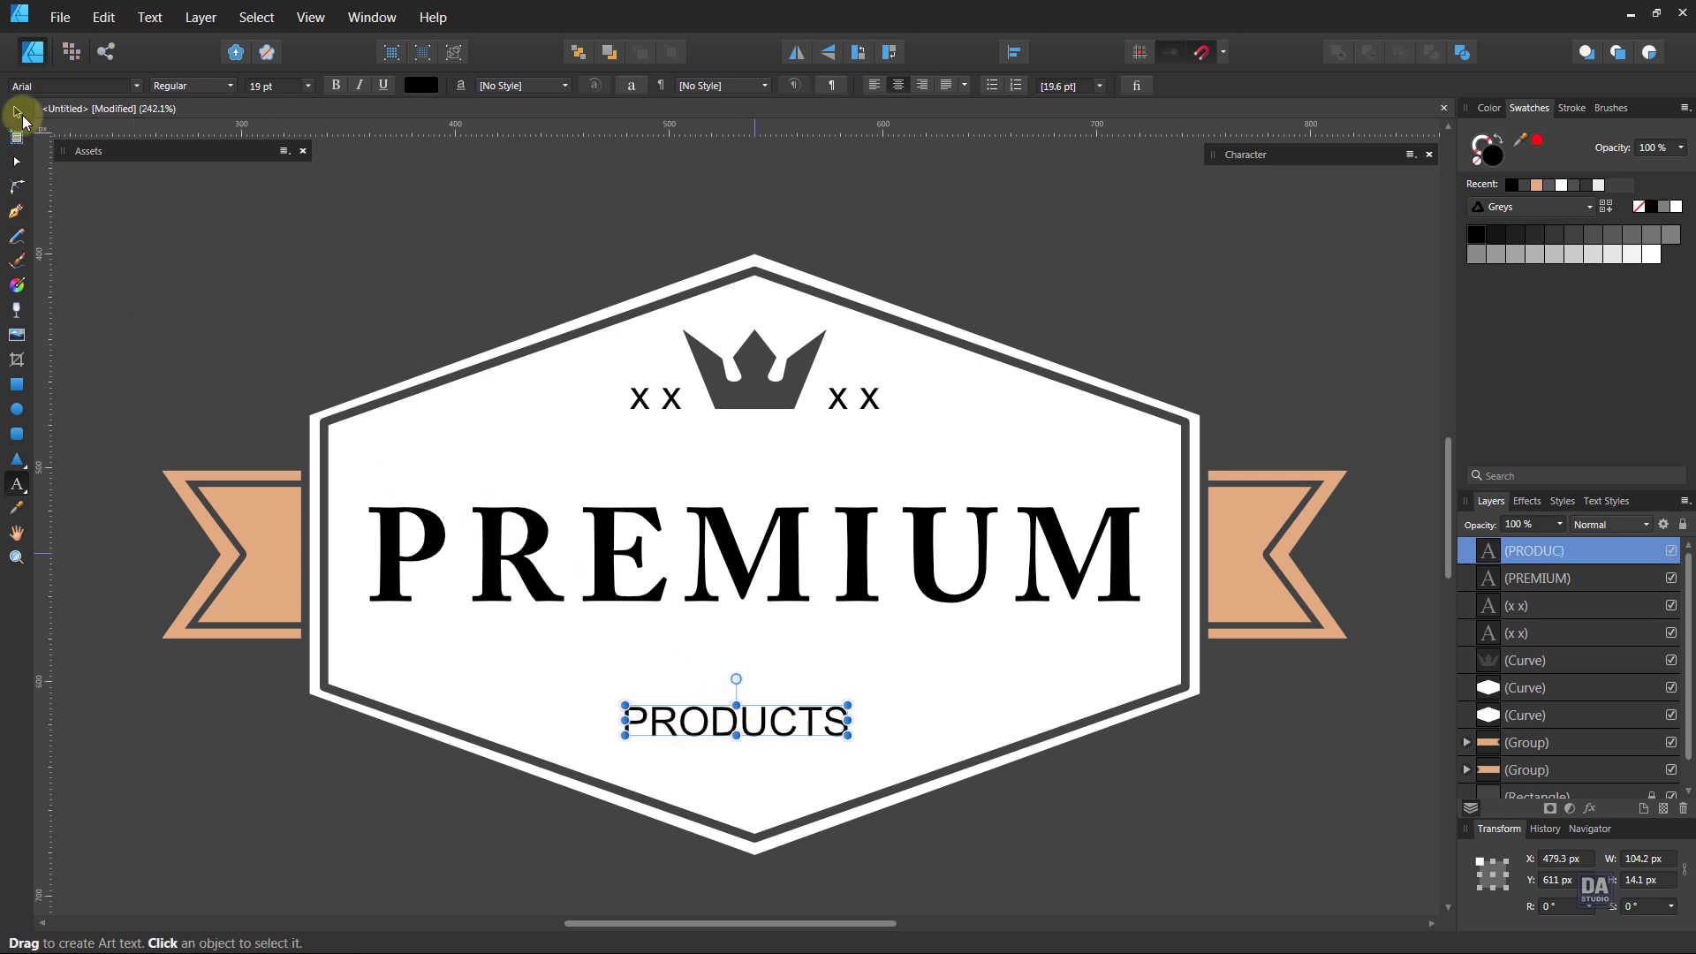
pyautogui.click(16, 112)
# - Set PRODUCTS to Semibold Adobe Caslon Pro and centre it under PREMIUM
pyautogui.click(137, 86)
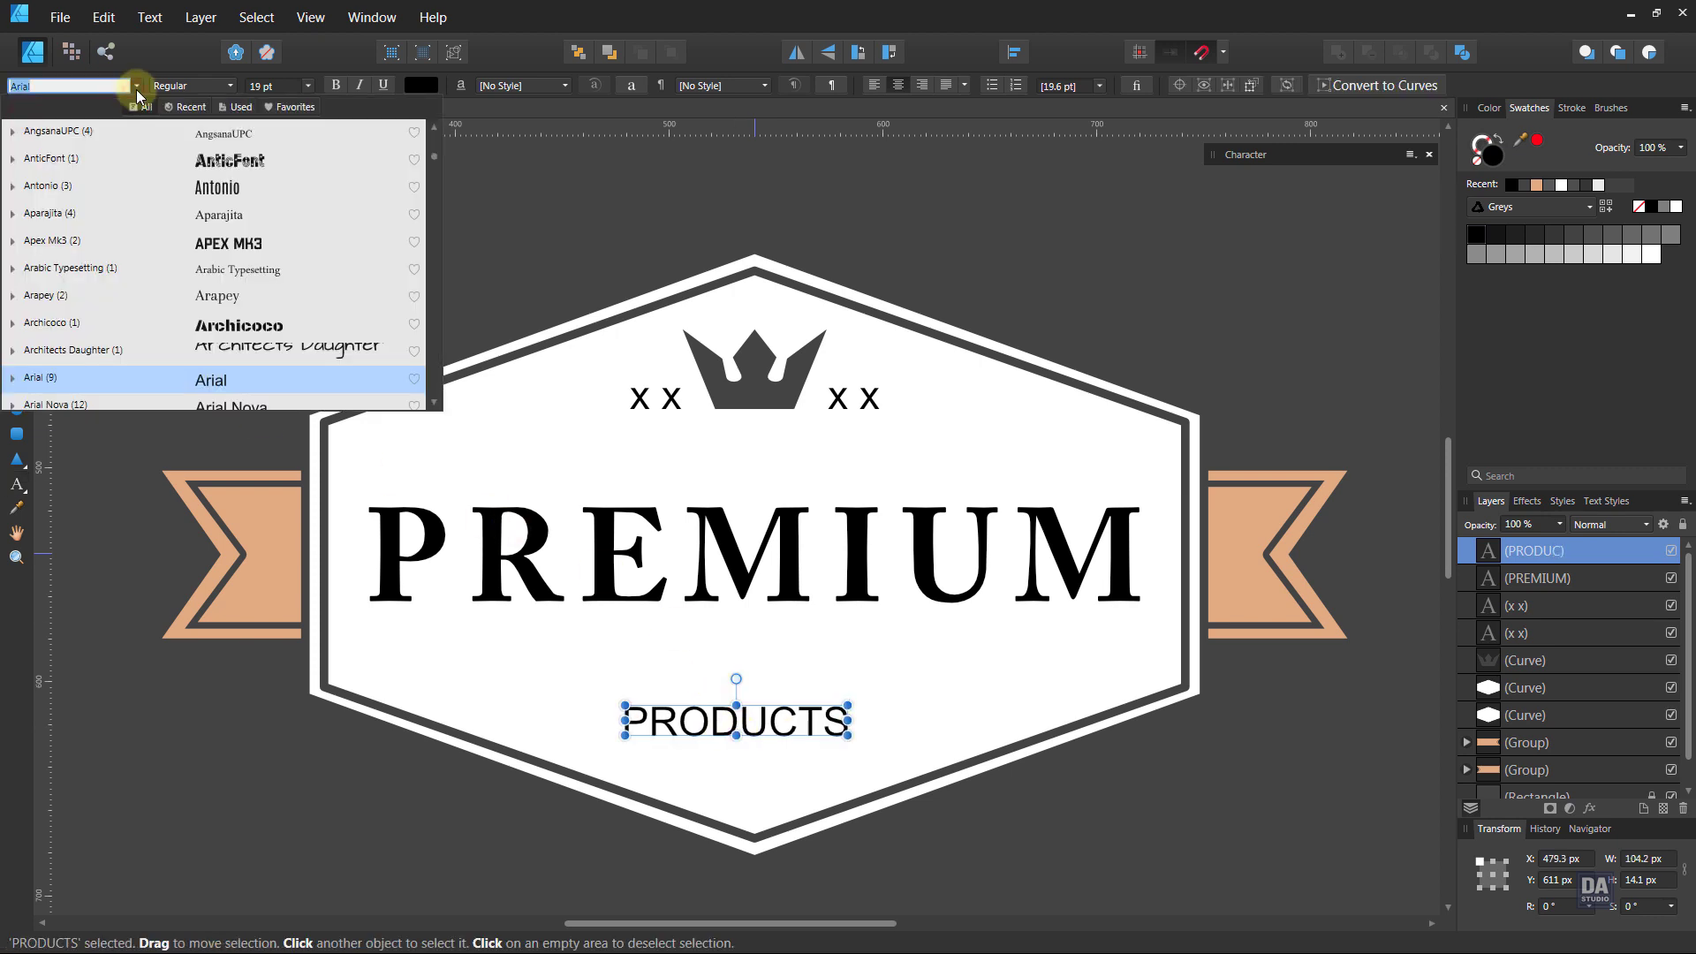
pyautogui.scroll(5, 398, 168)
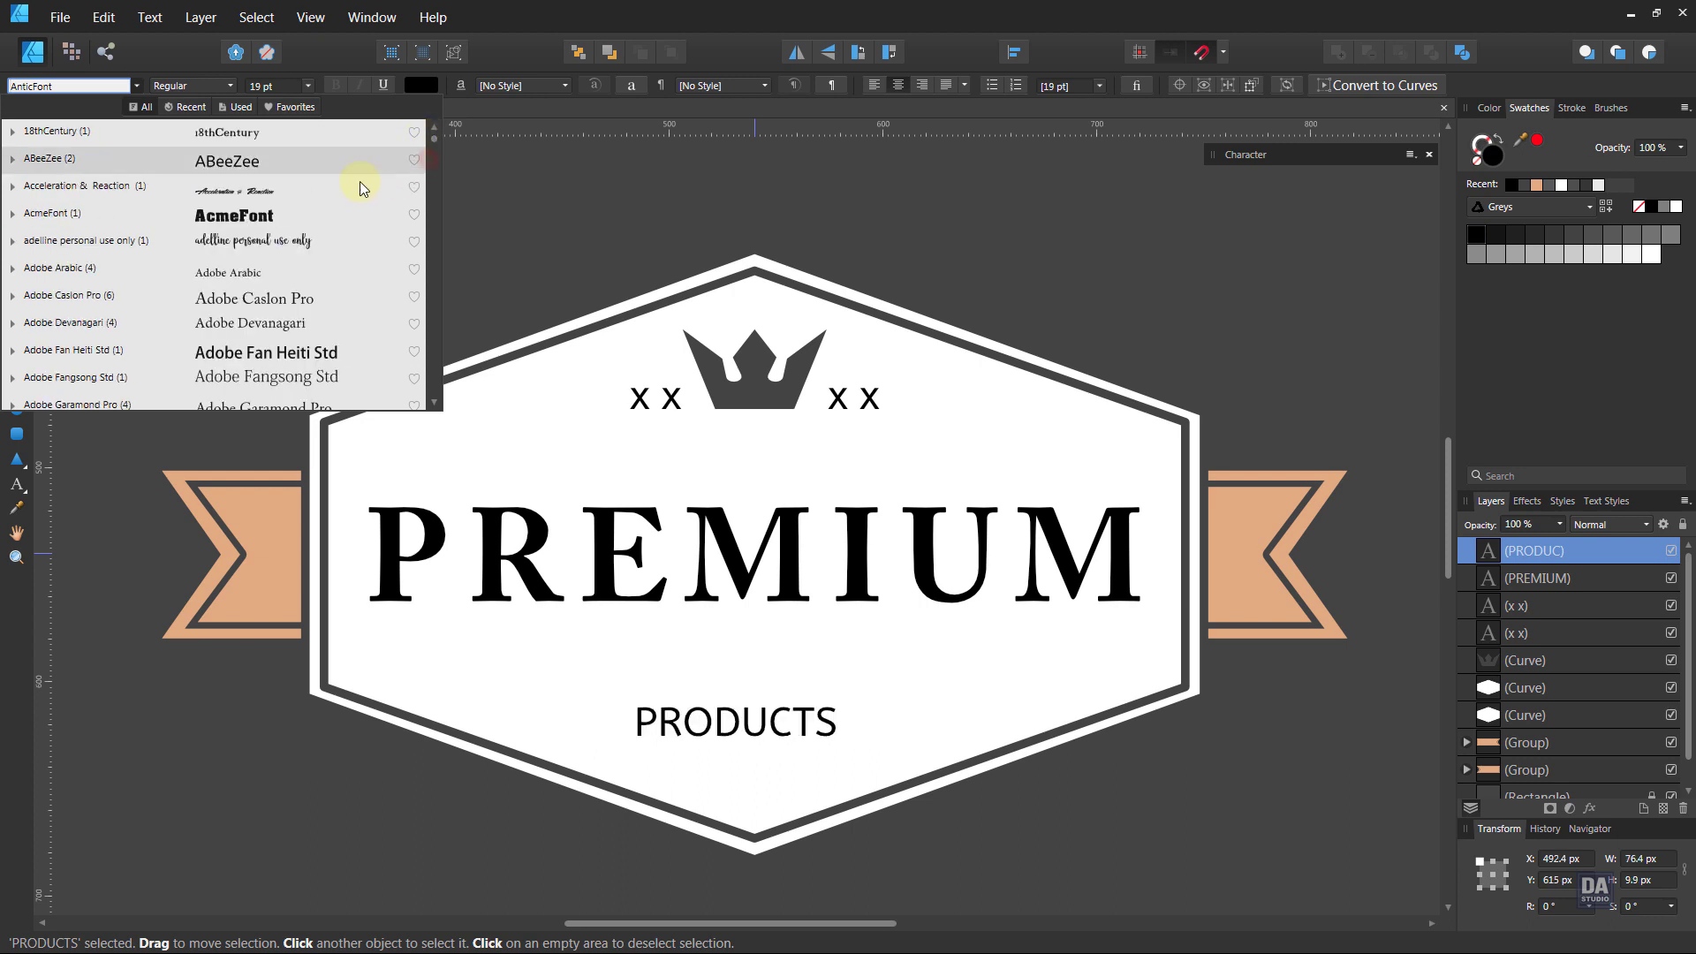
pyautogui.click(303, 299)
pyautogui.moveTo(803, 738); pyautogui.dragTo(818, 720)
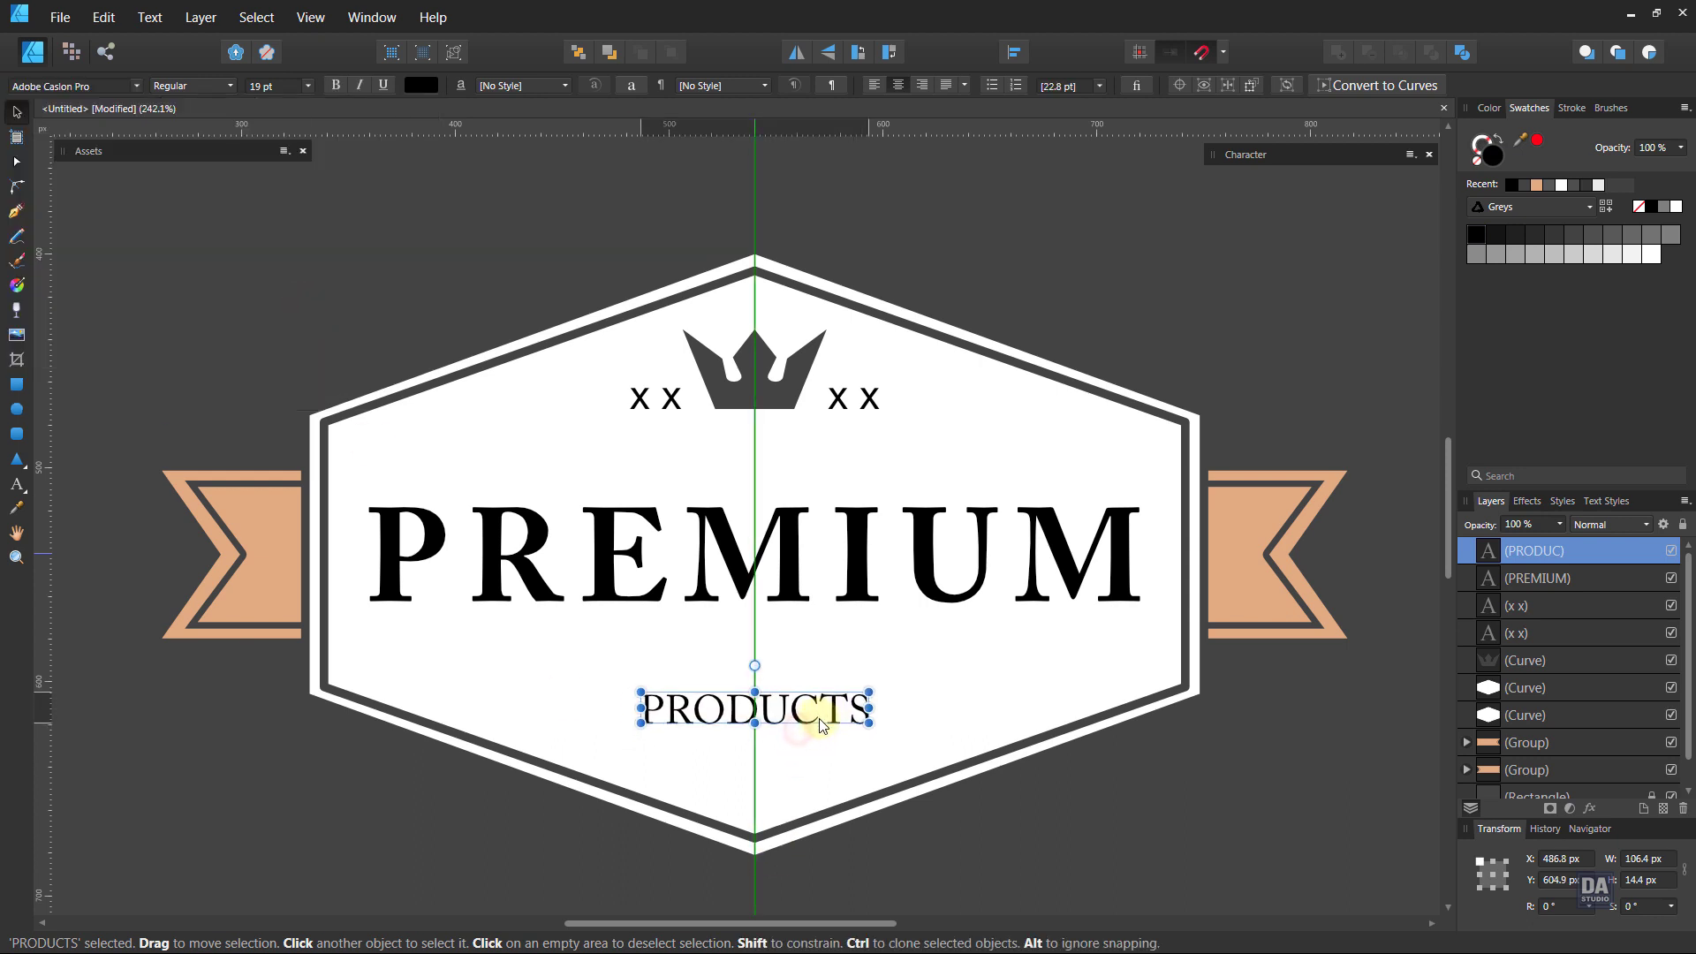
pyautogui.click(214, 86)
pyautogui.click(188, 140)
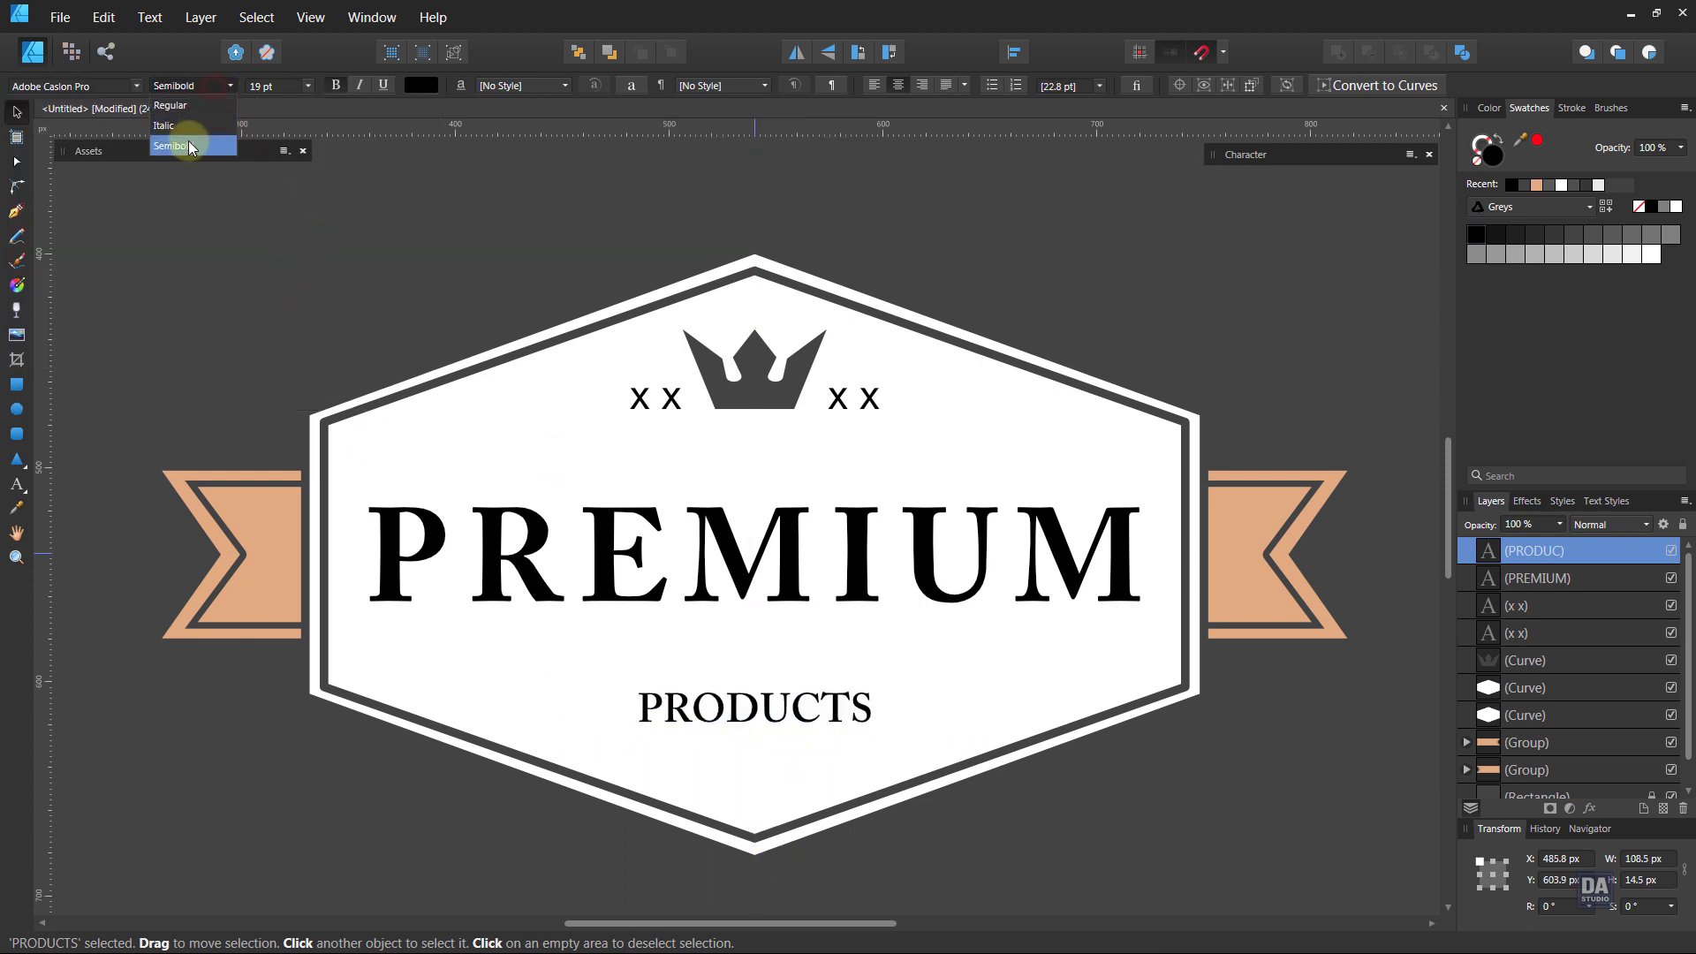
pyautogui.click(328, 230)
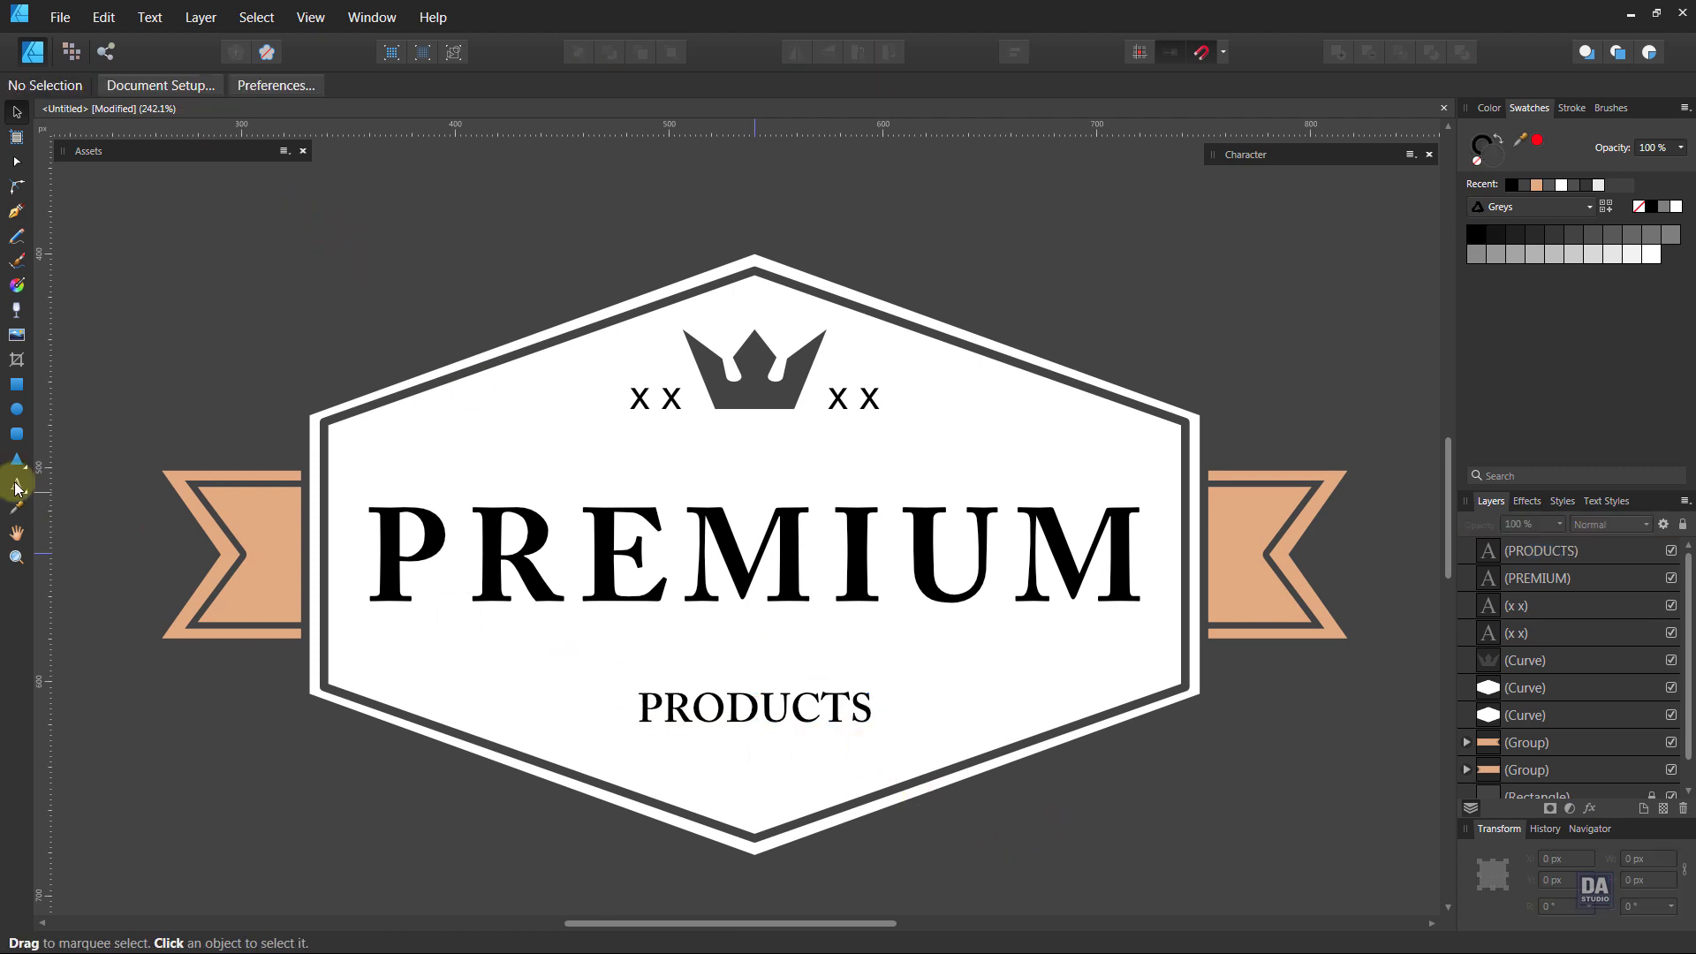
# - Draw a short black line with the Pen tool to the left of PRODUCTS
pyautogui.click(16, 212)
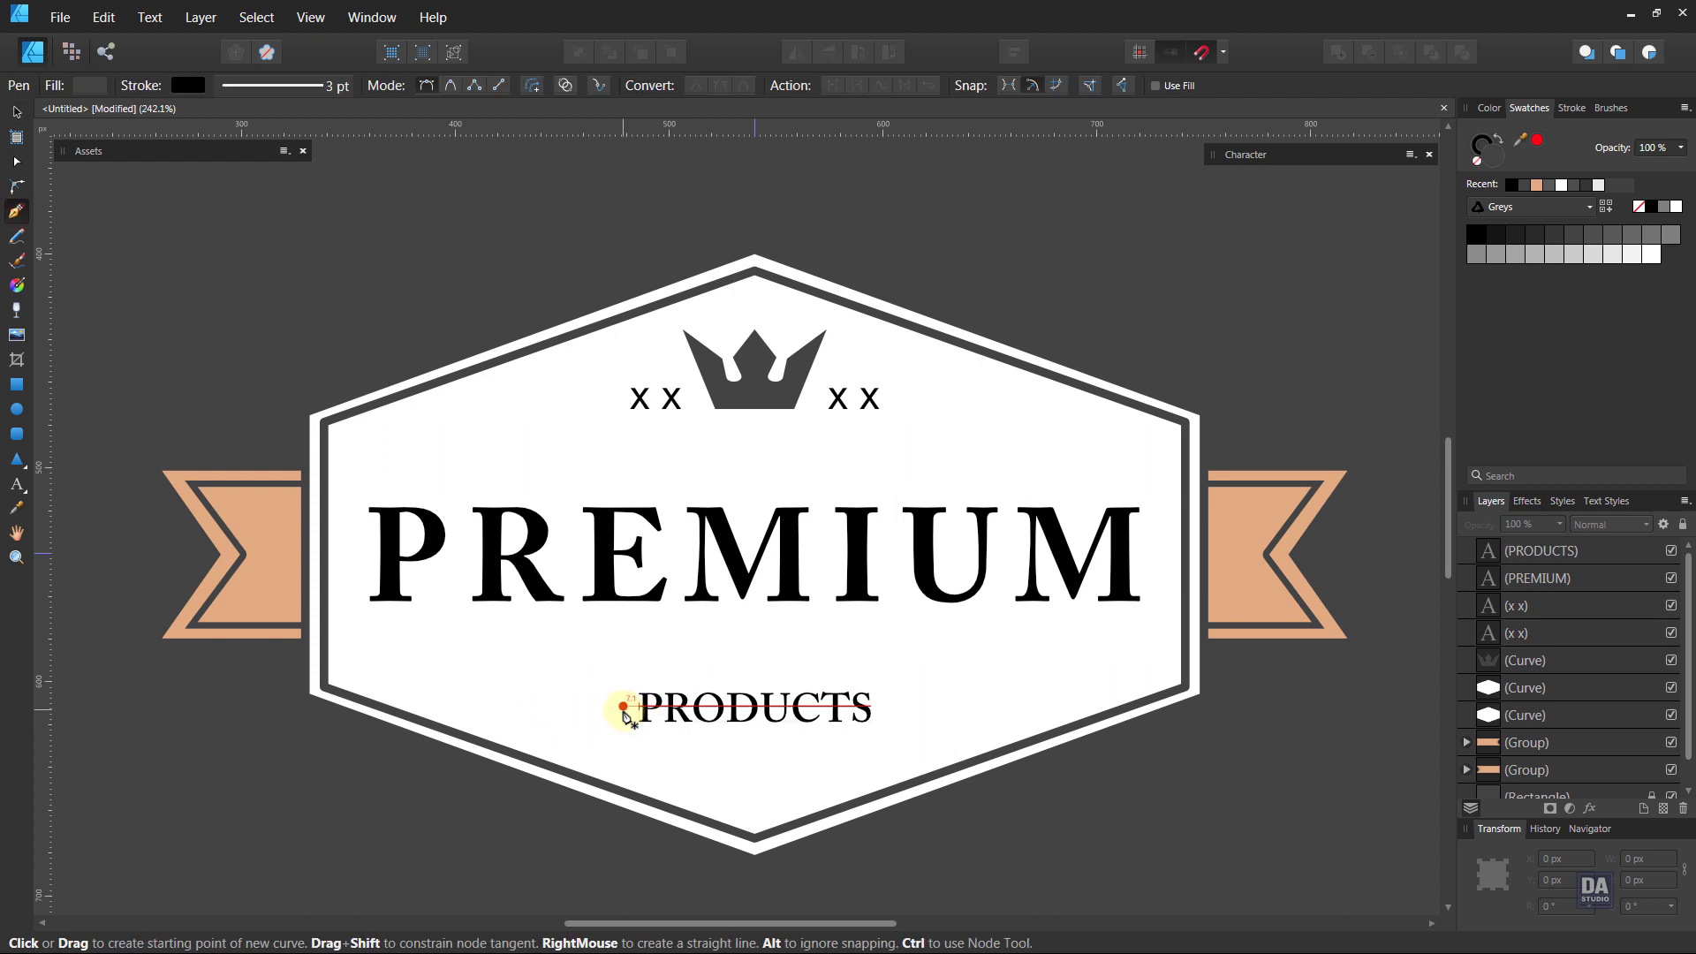
pyautogui.click(618, 707)
pyautogui.click(547, 706)
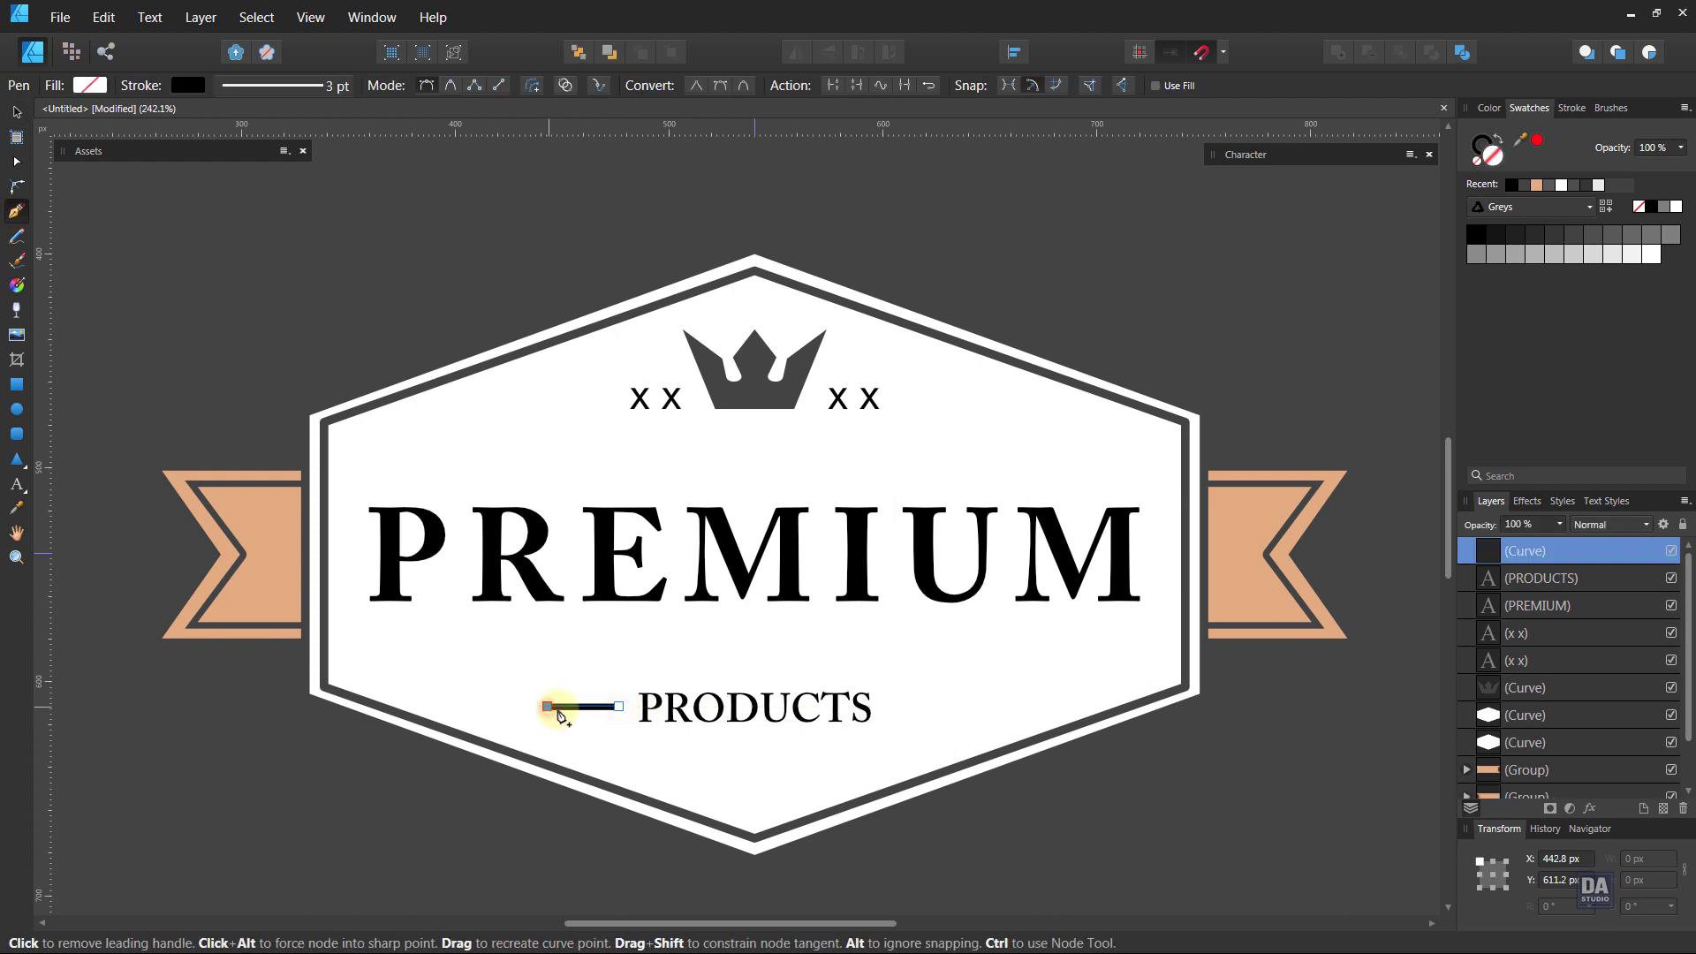
pyautogui.click(16, 113)
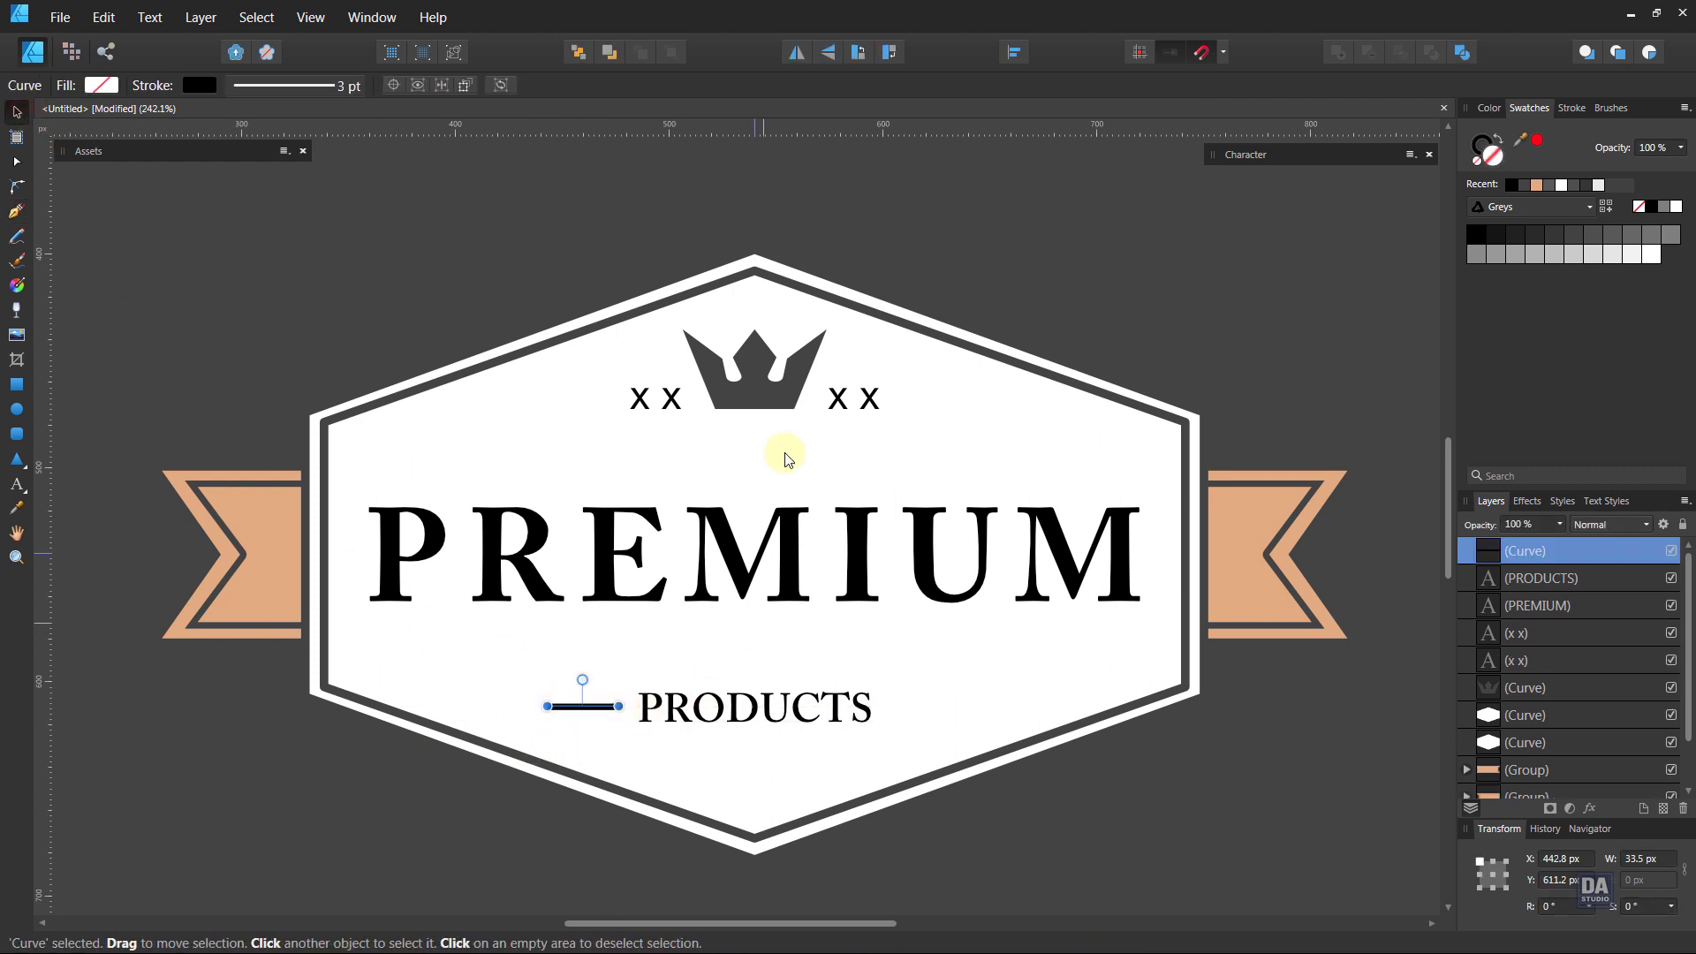
# - Duplicate the line to the right of PRODUCTS and centre the pair around it
pyautogui.rightClick(1565, 551)
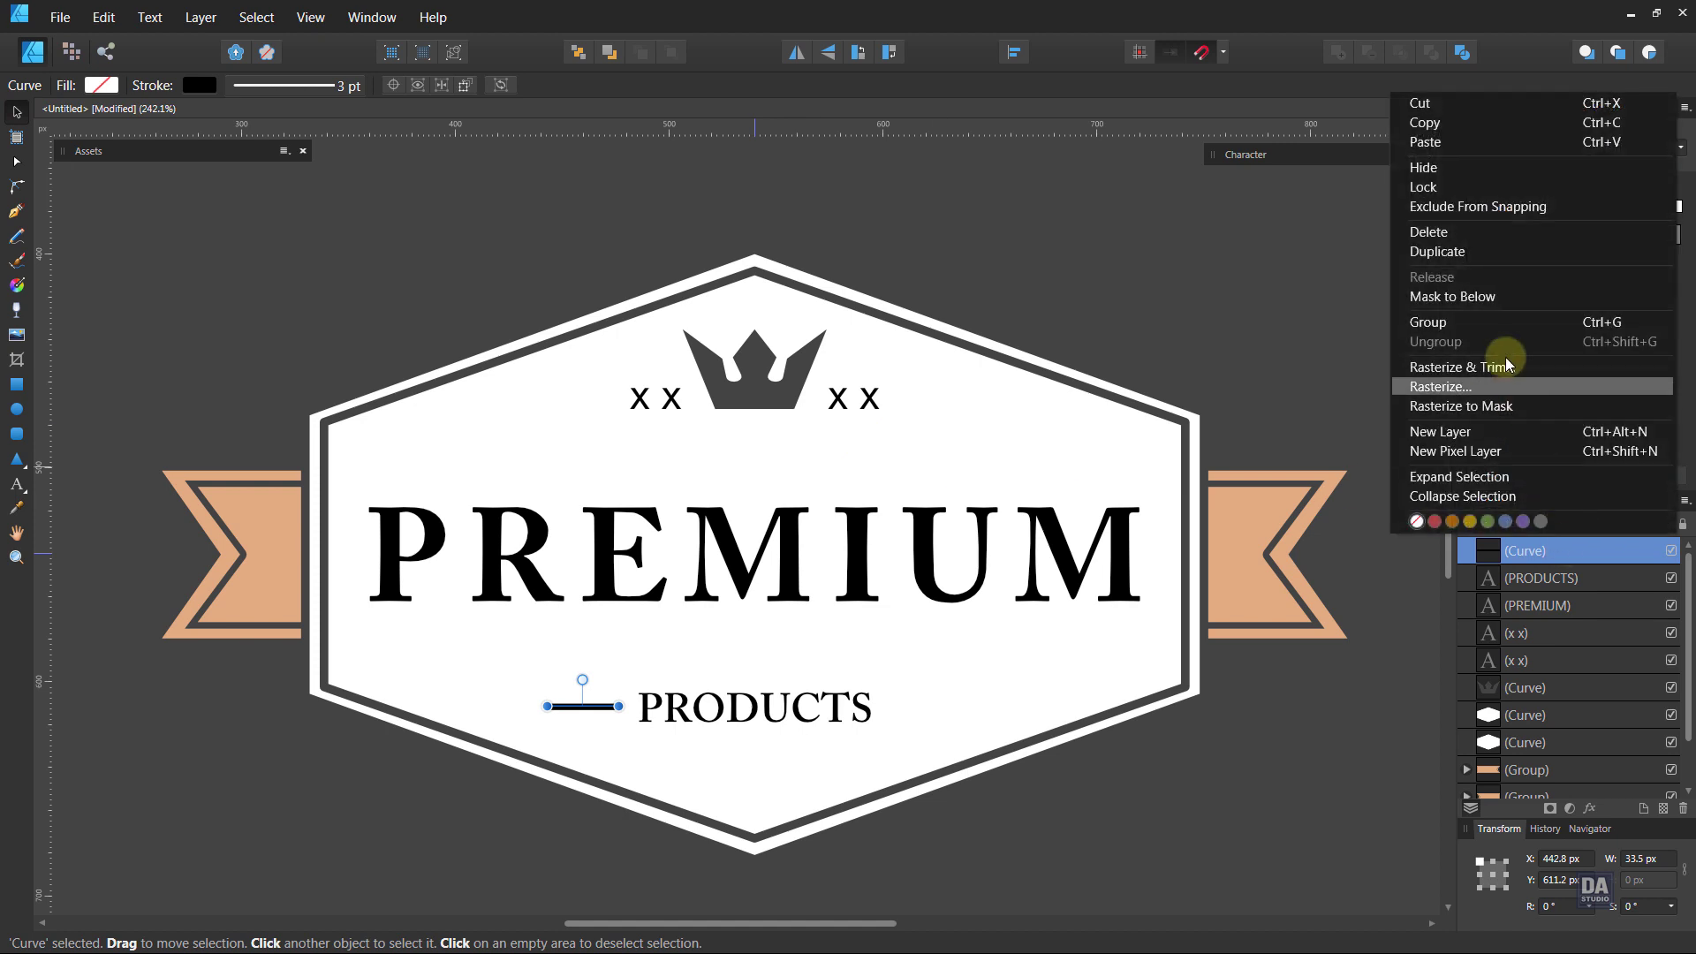
pyautogui.click(1509, 252)
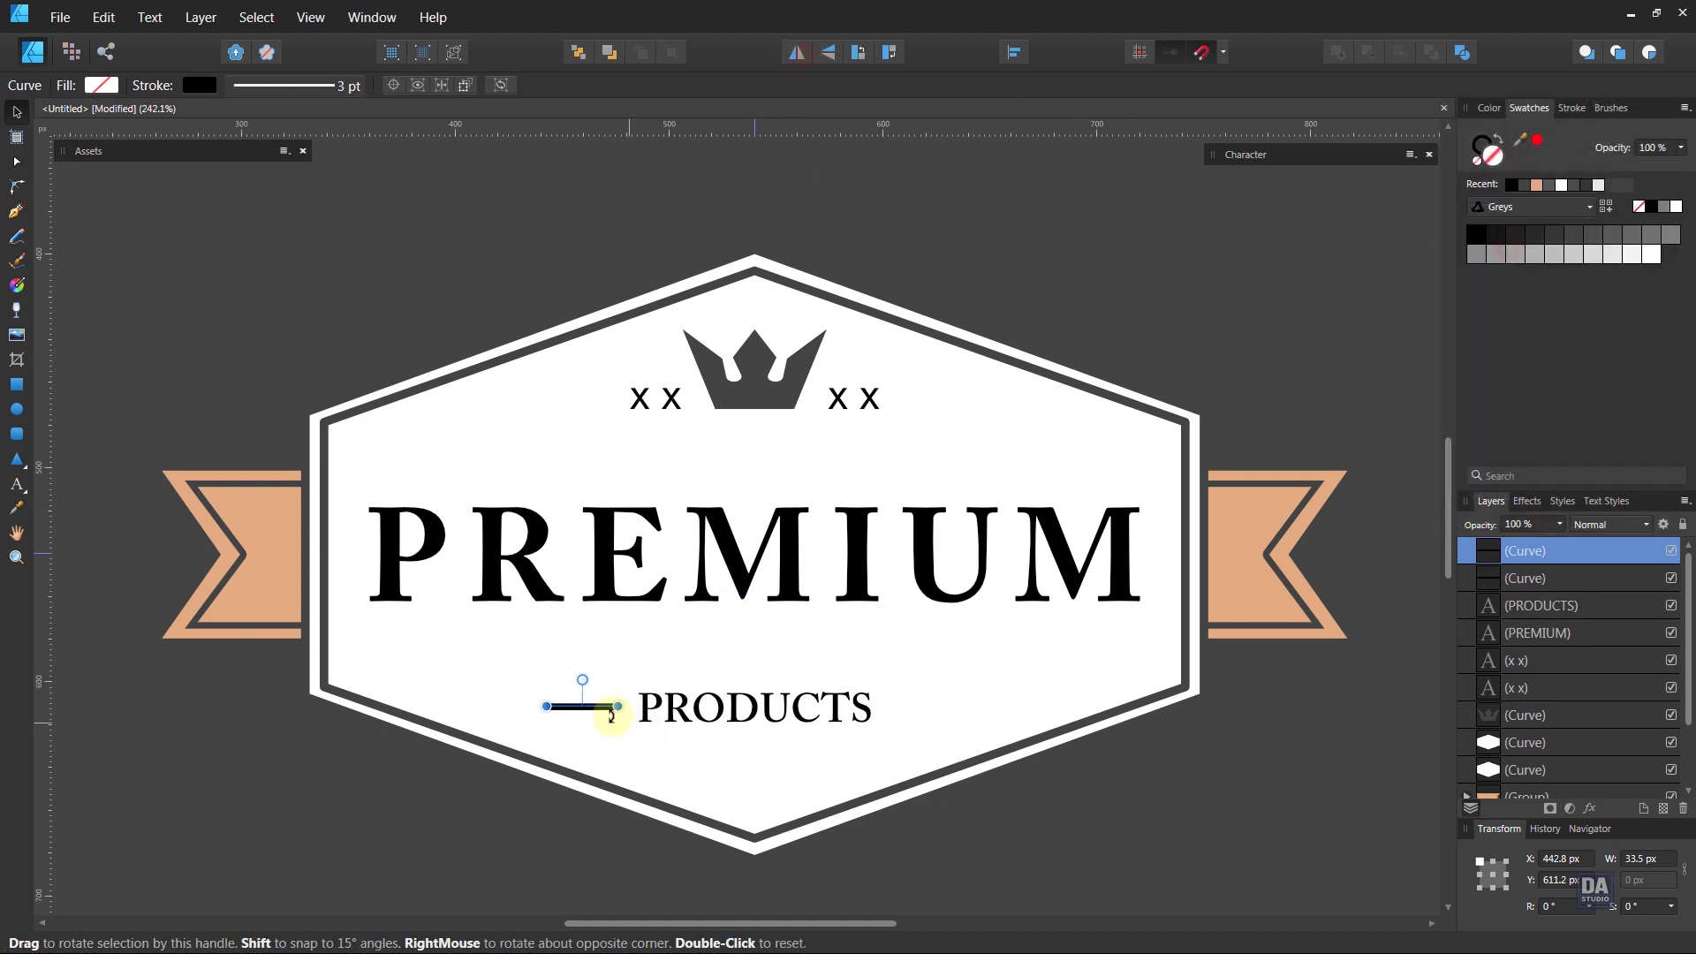
pyautogui.moveTo(585, 707); pyautogui.dragTo(950, 713)
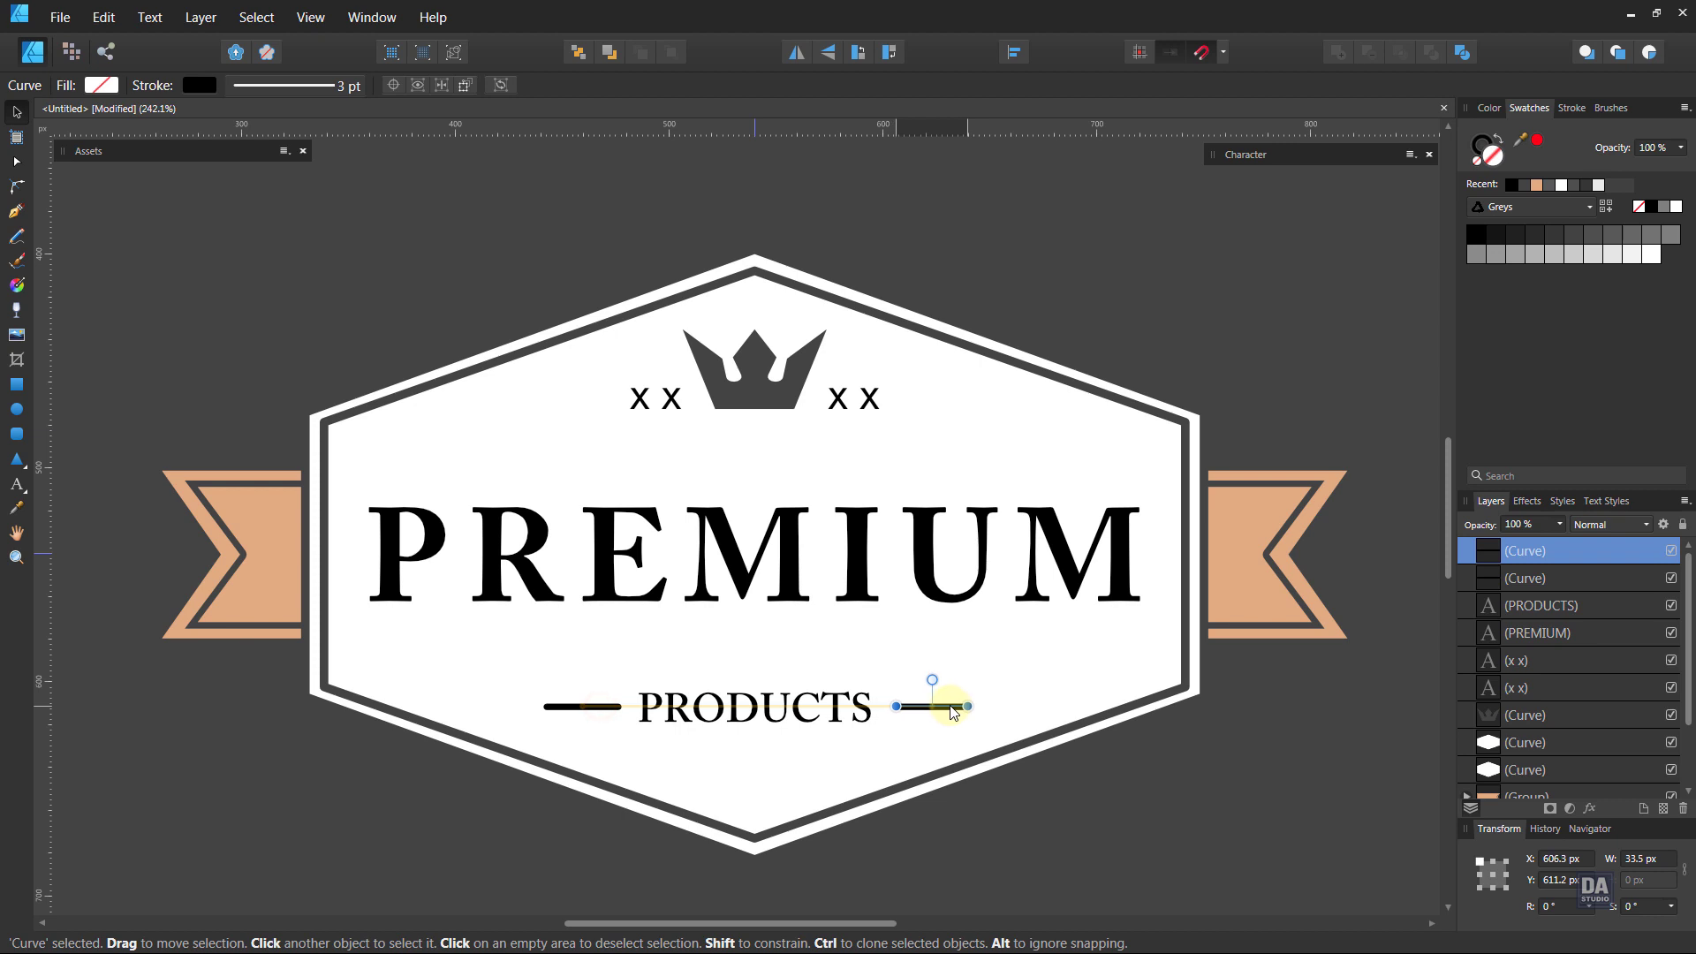
pyautogui.moveTo(947, 714); pyautogui.dragTo(950, 714)
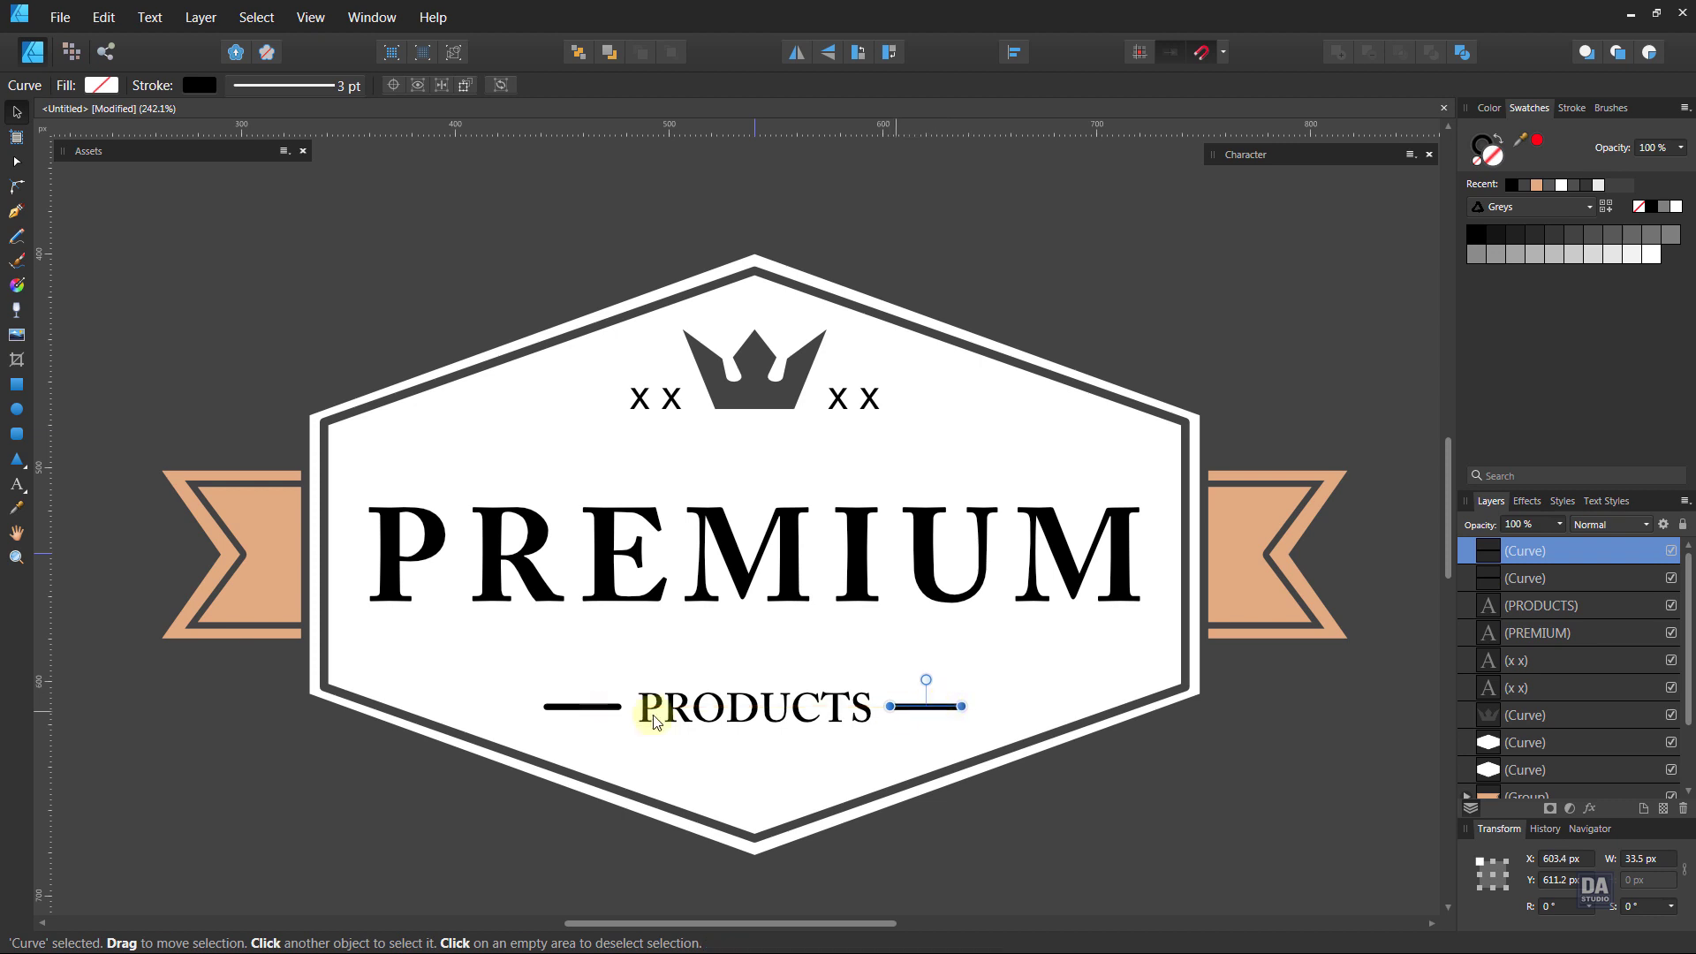
pyautogui.keyDown('shift'); pyautogui.click(597, 707); pyautogui.keyUp('shift')
pyautogui.moveTo(604, 715); pyautogui.dragTo(604, 715)
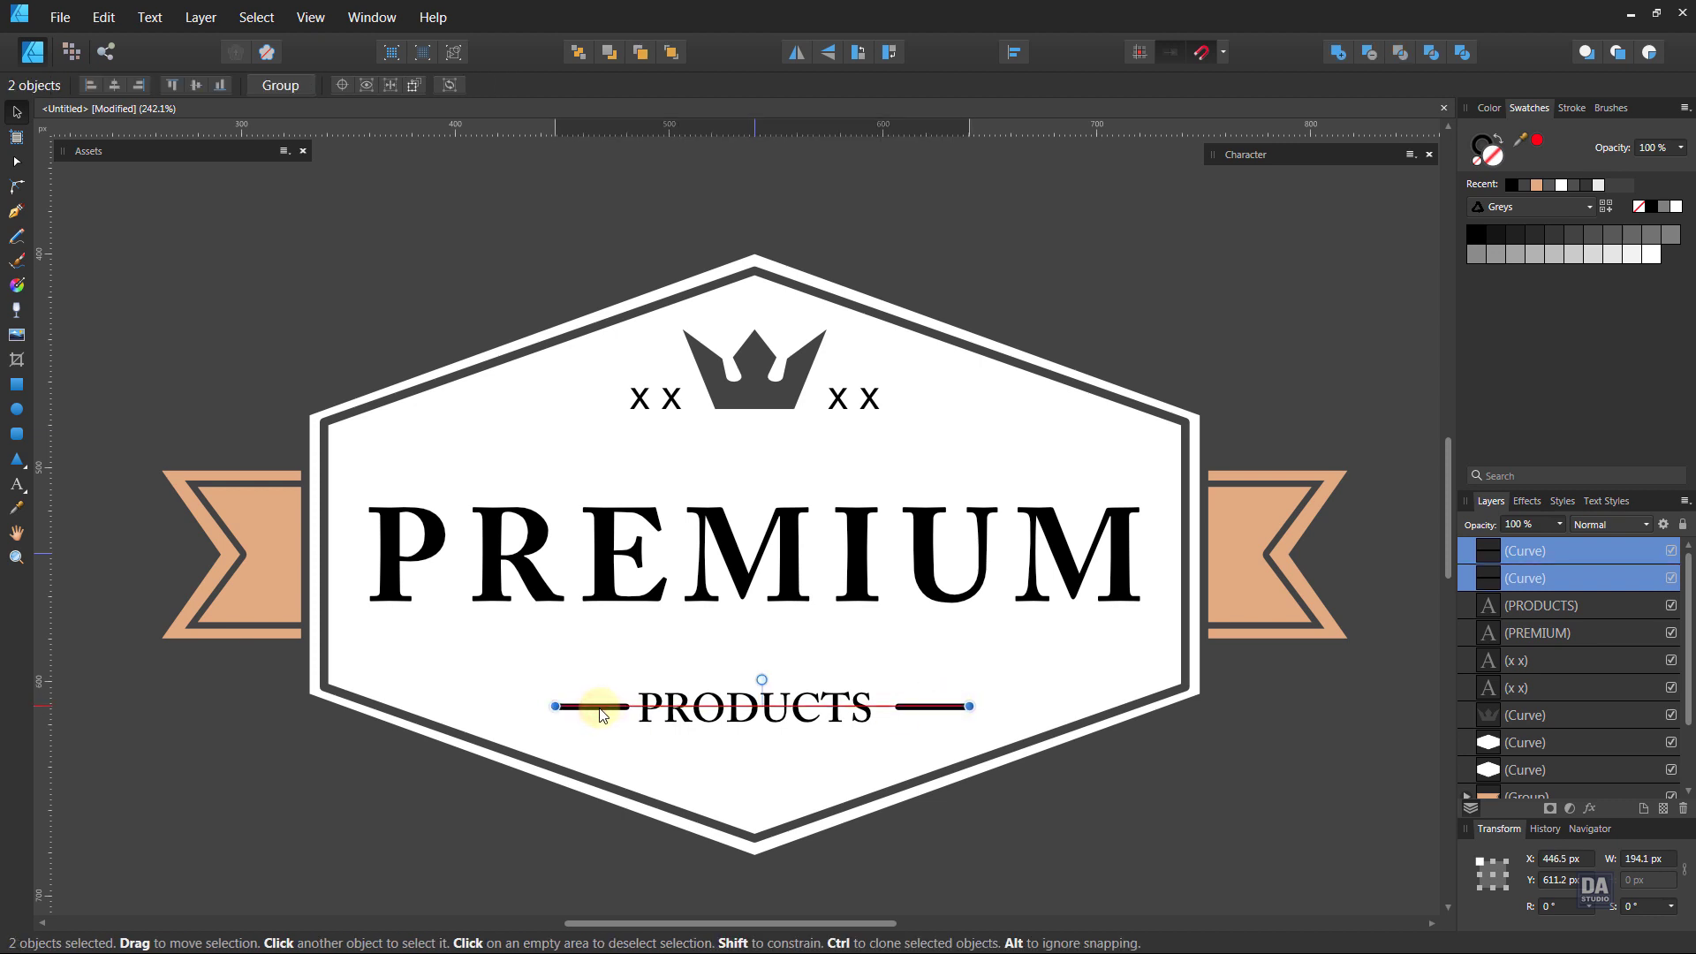
pyautogui.click(1015, 818)
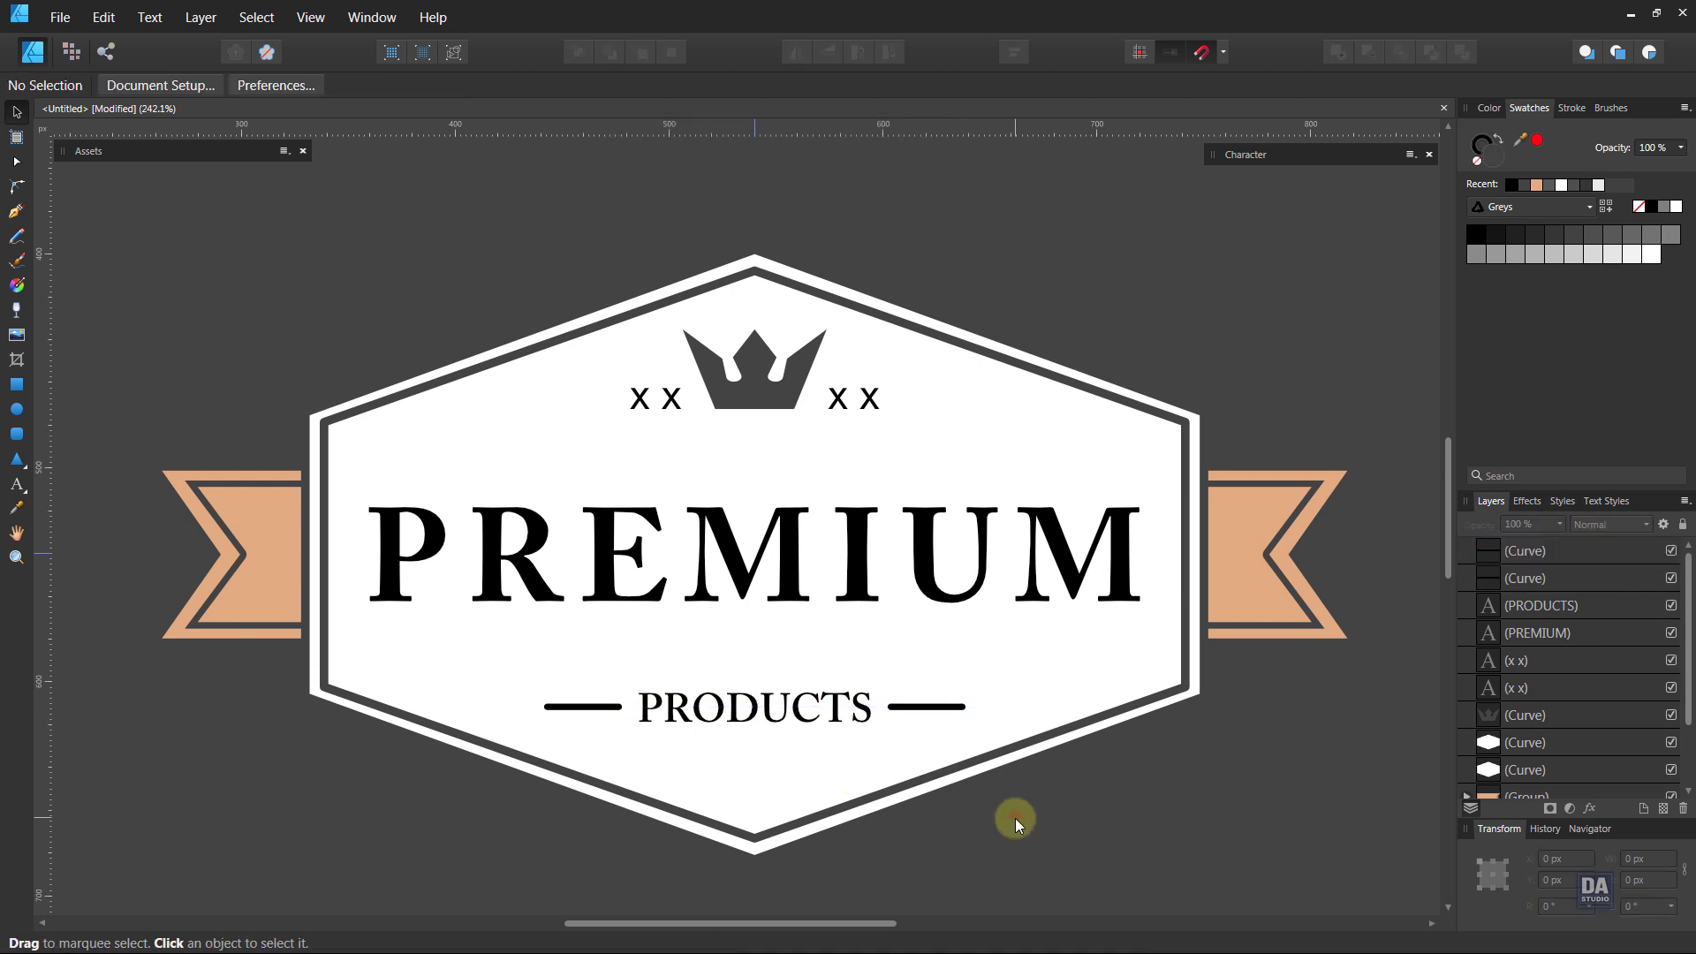
pyautogui.press('z')
pyautogui.moveTo(999, 803); pyautogui.dragTo(501, 619)
pyautogui.press('h')
pyautogui.moveTo(840, 745); pyautogui.dragTo(738, 659)
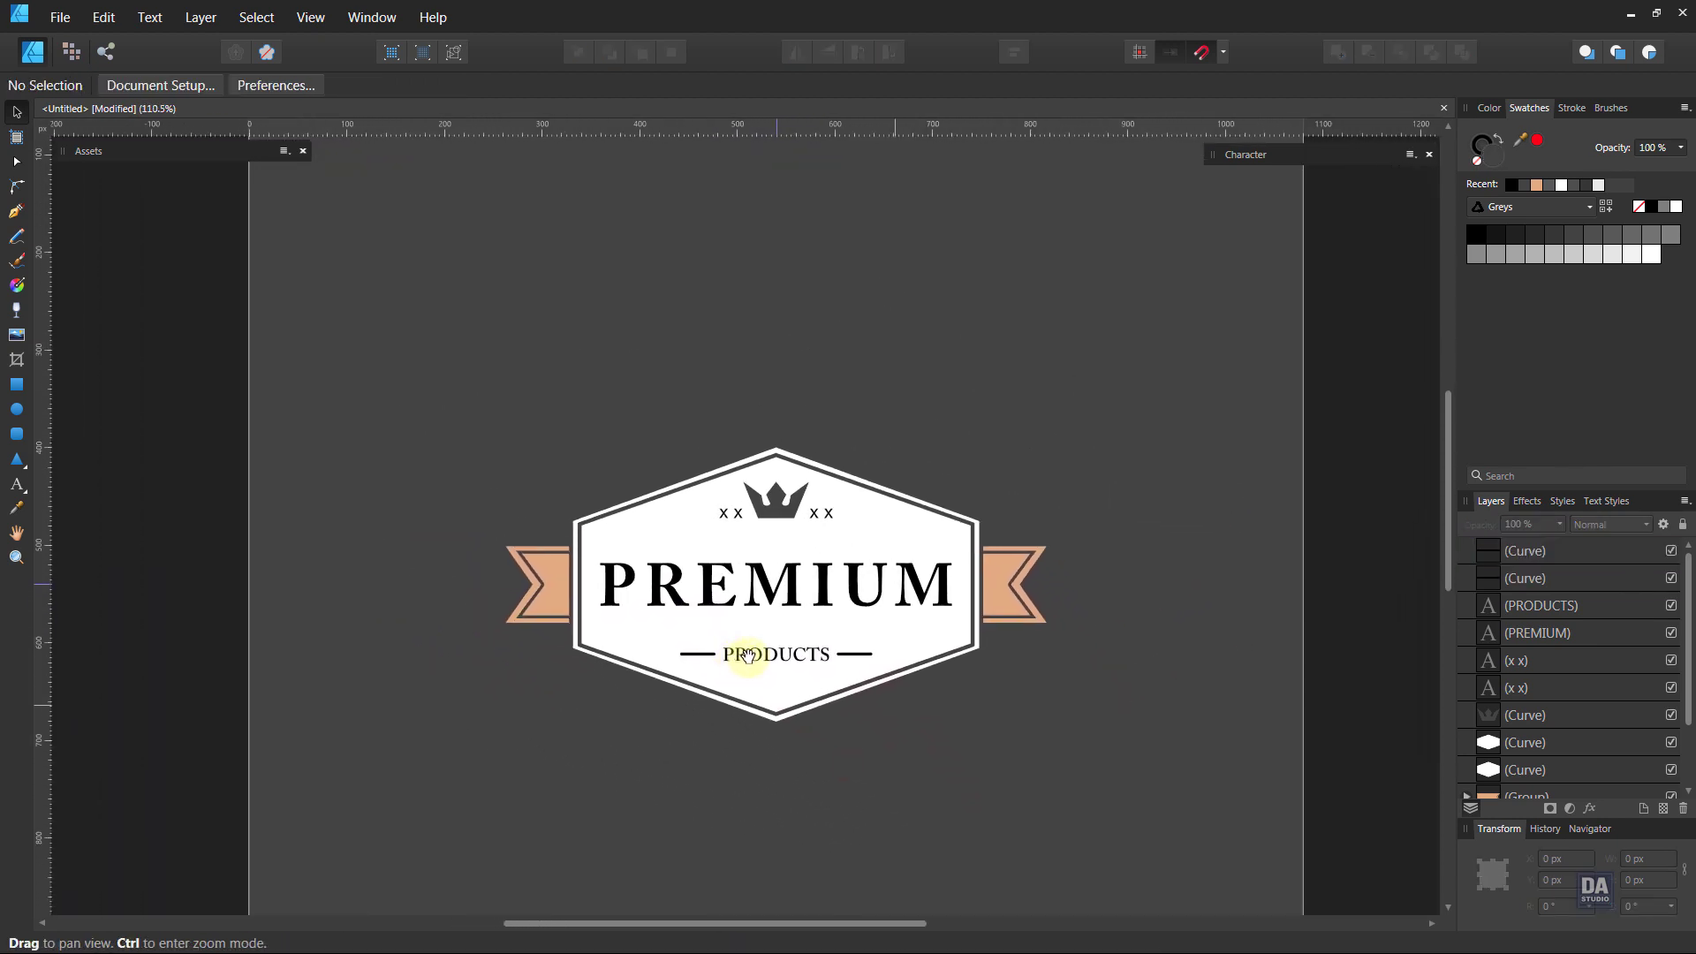
# - Select the crown group and PRODUCTS with its lines, nudge PRODUCTS up, then undo it
pyautogui.press('v')
pyautogui.moveTo(697, 427); pyautogui.dragTo(869, 543)
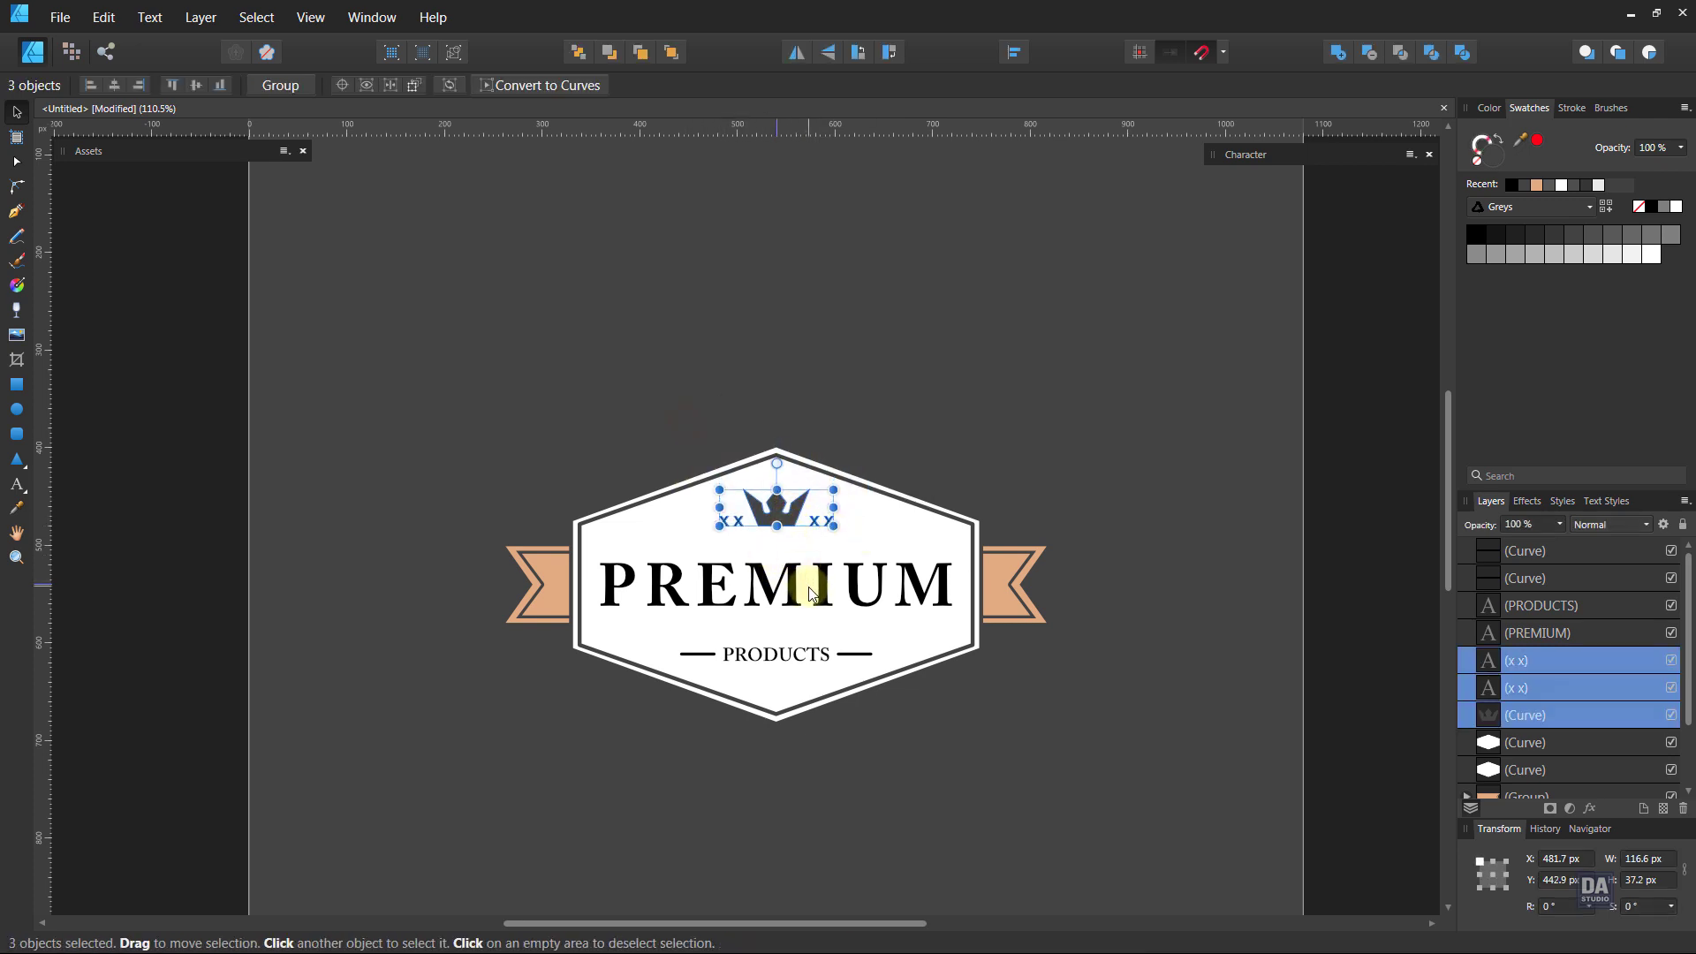
pyautogui.moveTo(606, 720); pyautogui.dragTo(865, 649)
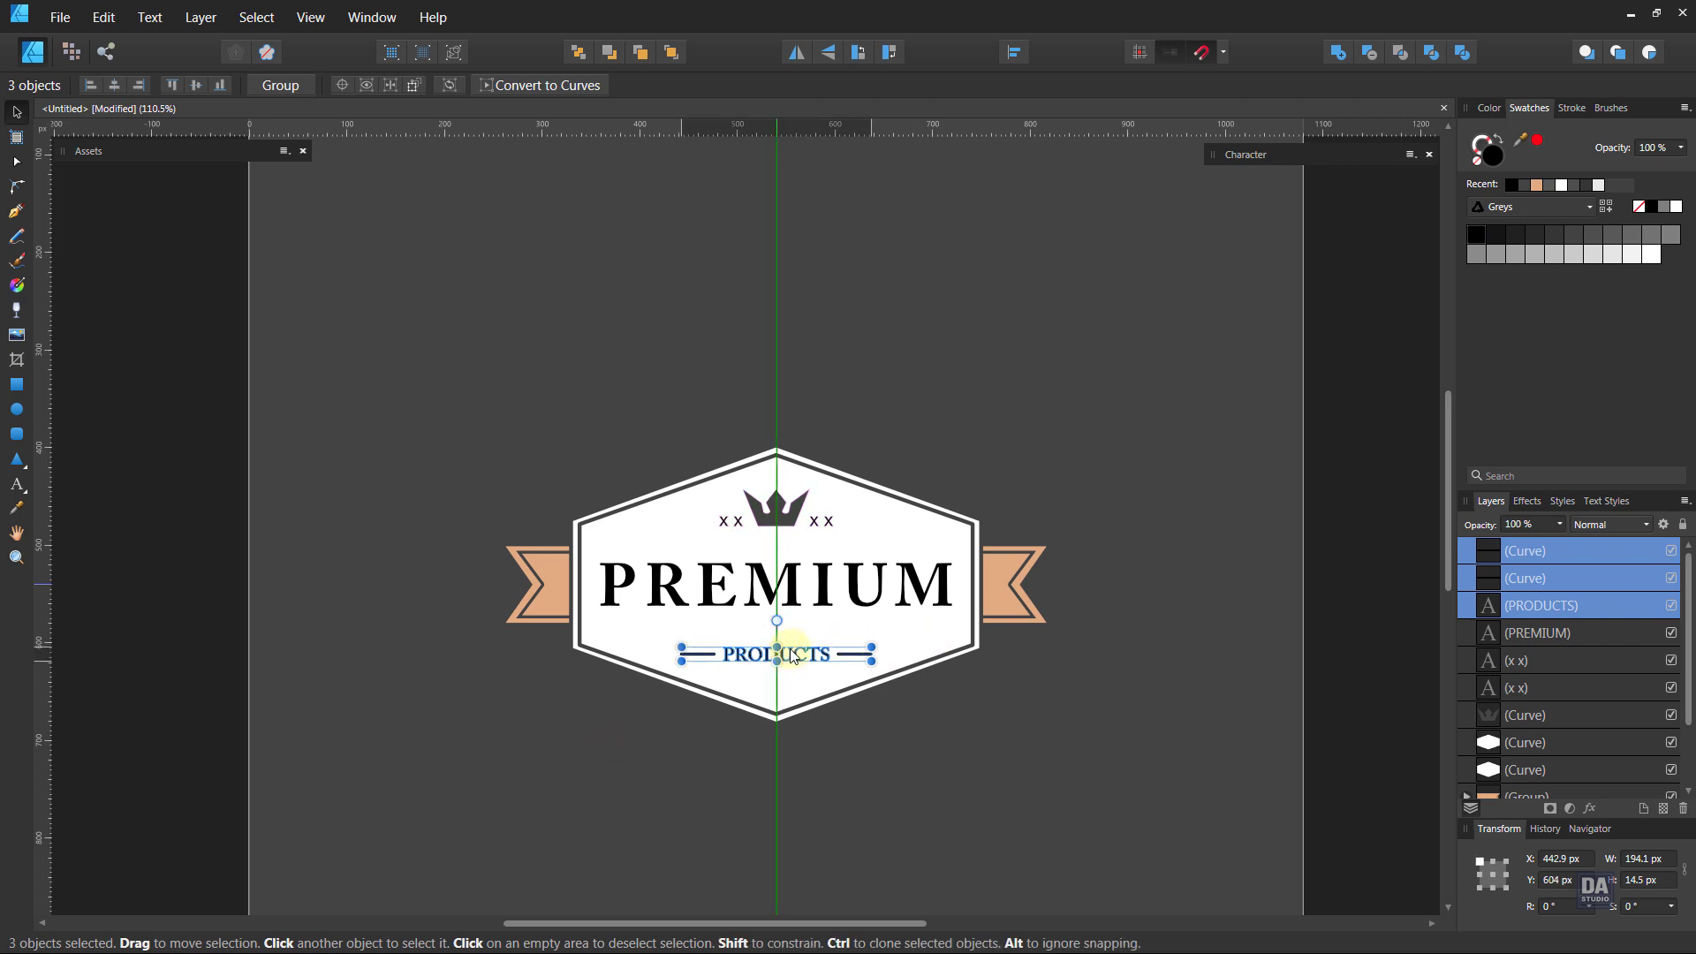
pyautogui.moveTo(792, 661); pyautogui.dragTo(792, 653)
pyautogui.click(925, 760)
pyautogui.hotkey('ctrl', 'z')
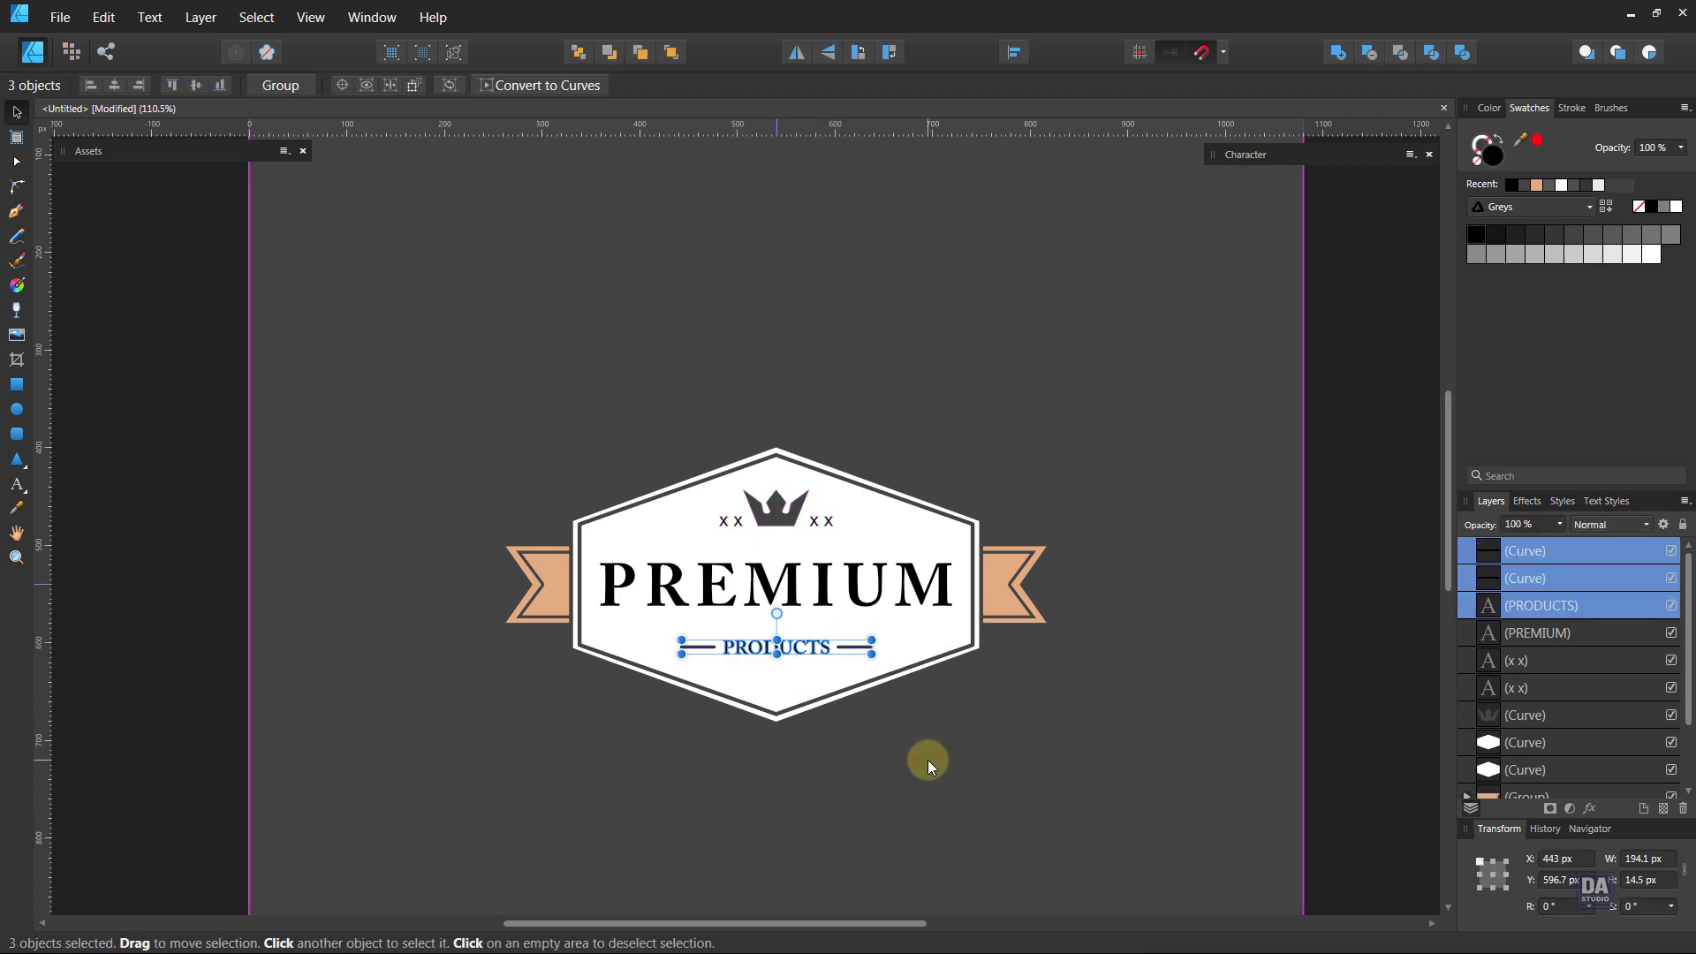
pyautogui.hotkey('ctrl', 'z')
pyautogui.hotkey('ctrl', 'z')
pyautogui.moveTo(768, 598); pyautogui.dragTo(871, 636)
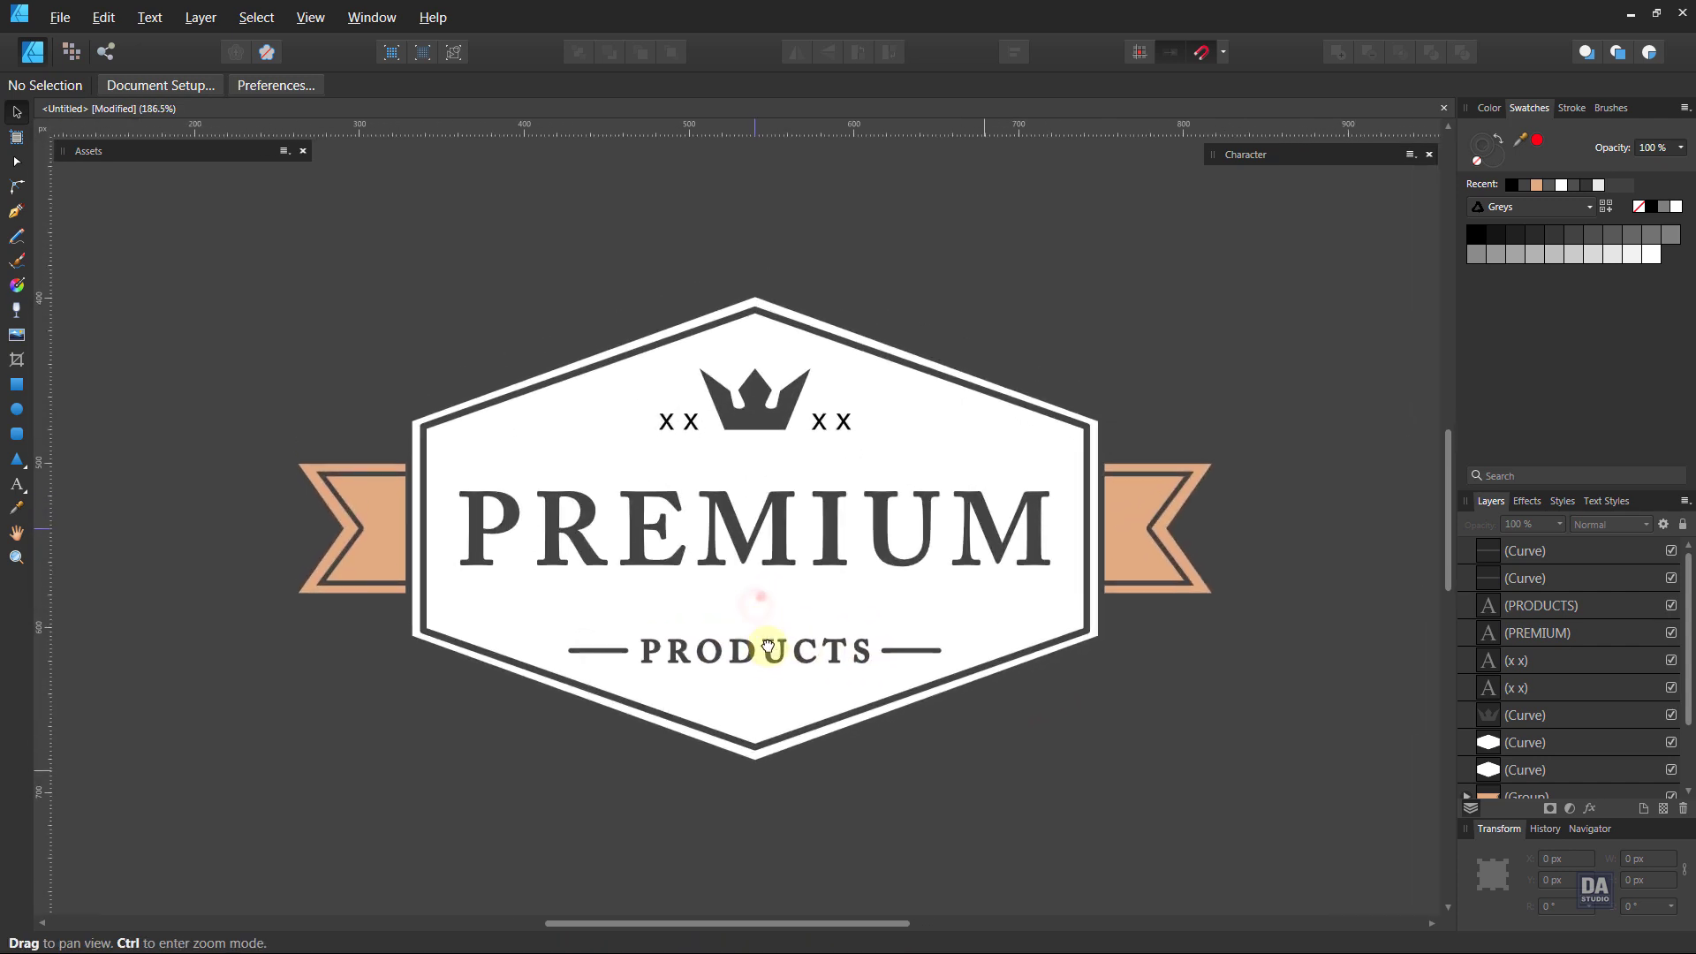
# - Draw an ellipse around the badge with a white stroke and no fill, about 422 × 326 px
pyautogui.click(16, 409)
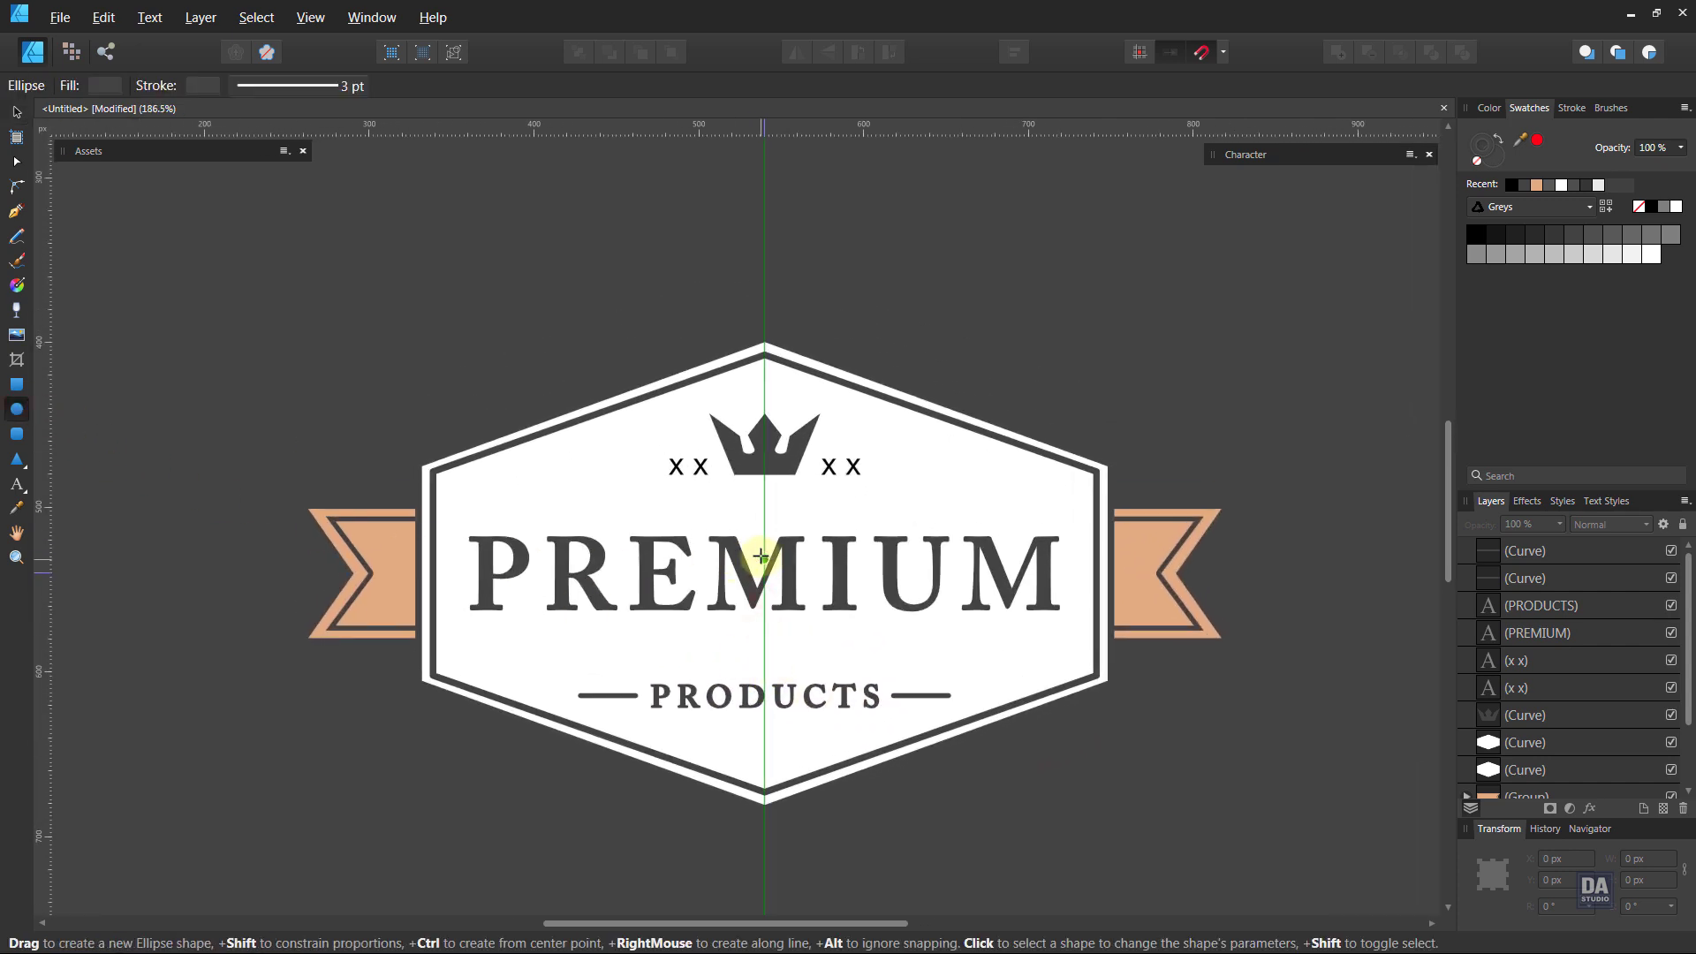
pyautogui.moveTo(765, 556); pyautogui.dragTo(1133, 824)
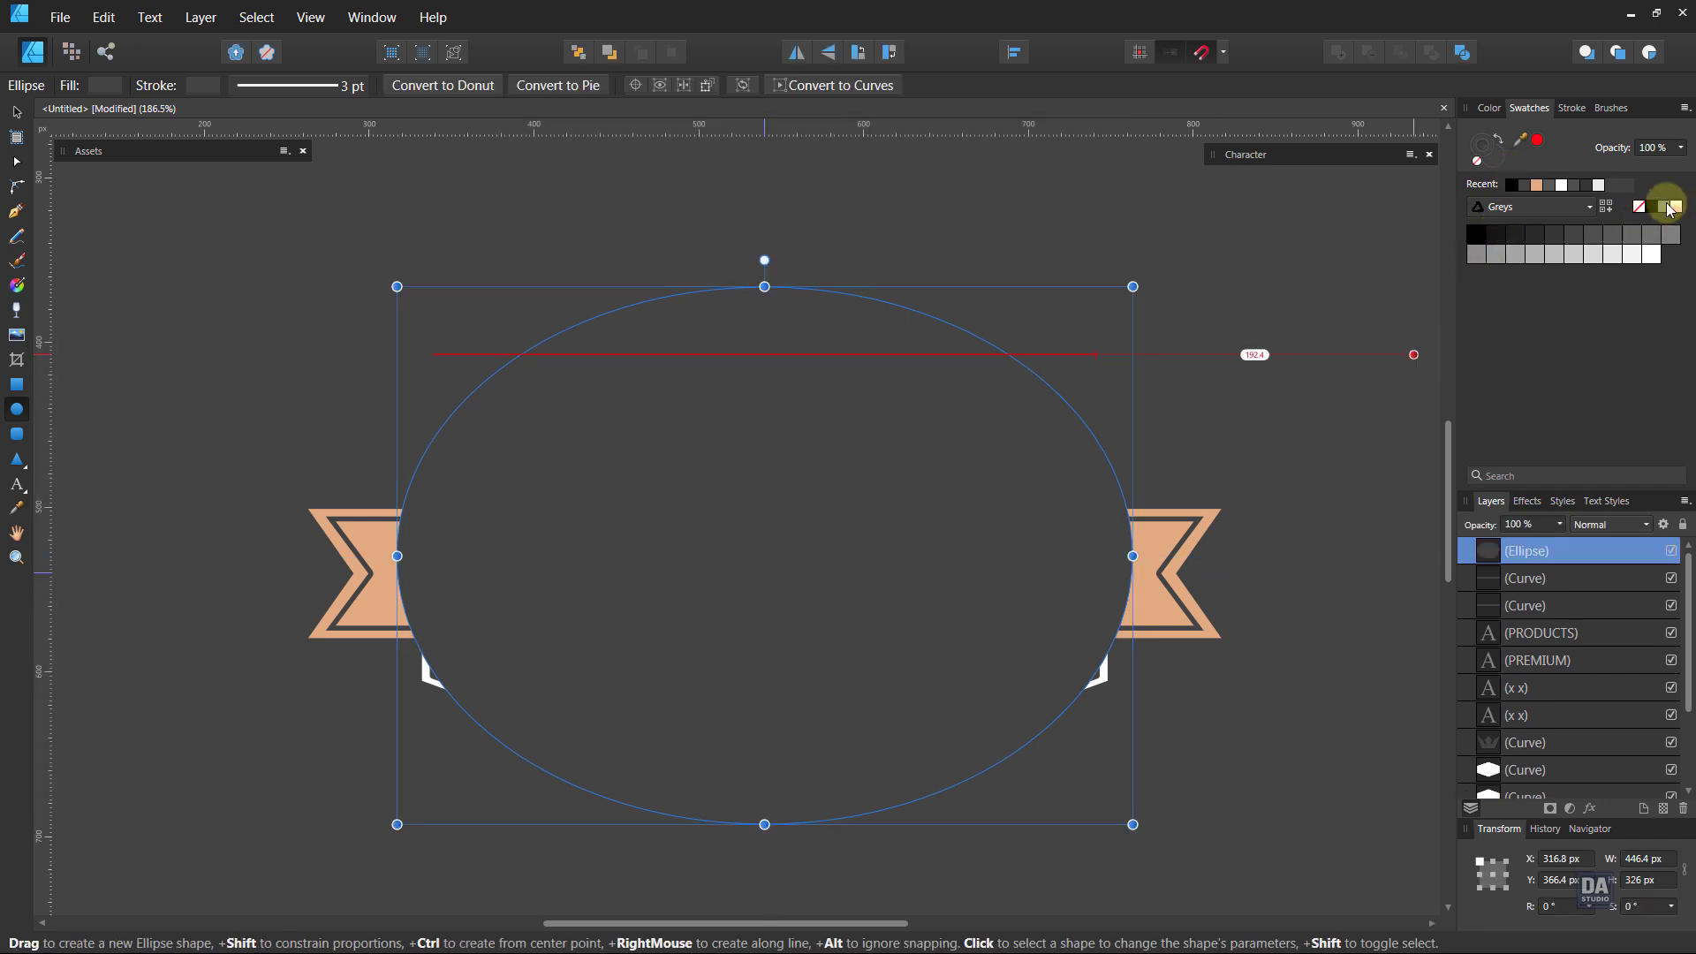
pyautogui.click(1671, 208)
pyautogui.click(1482, 165)
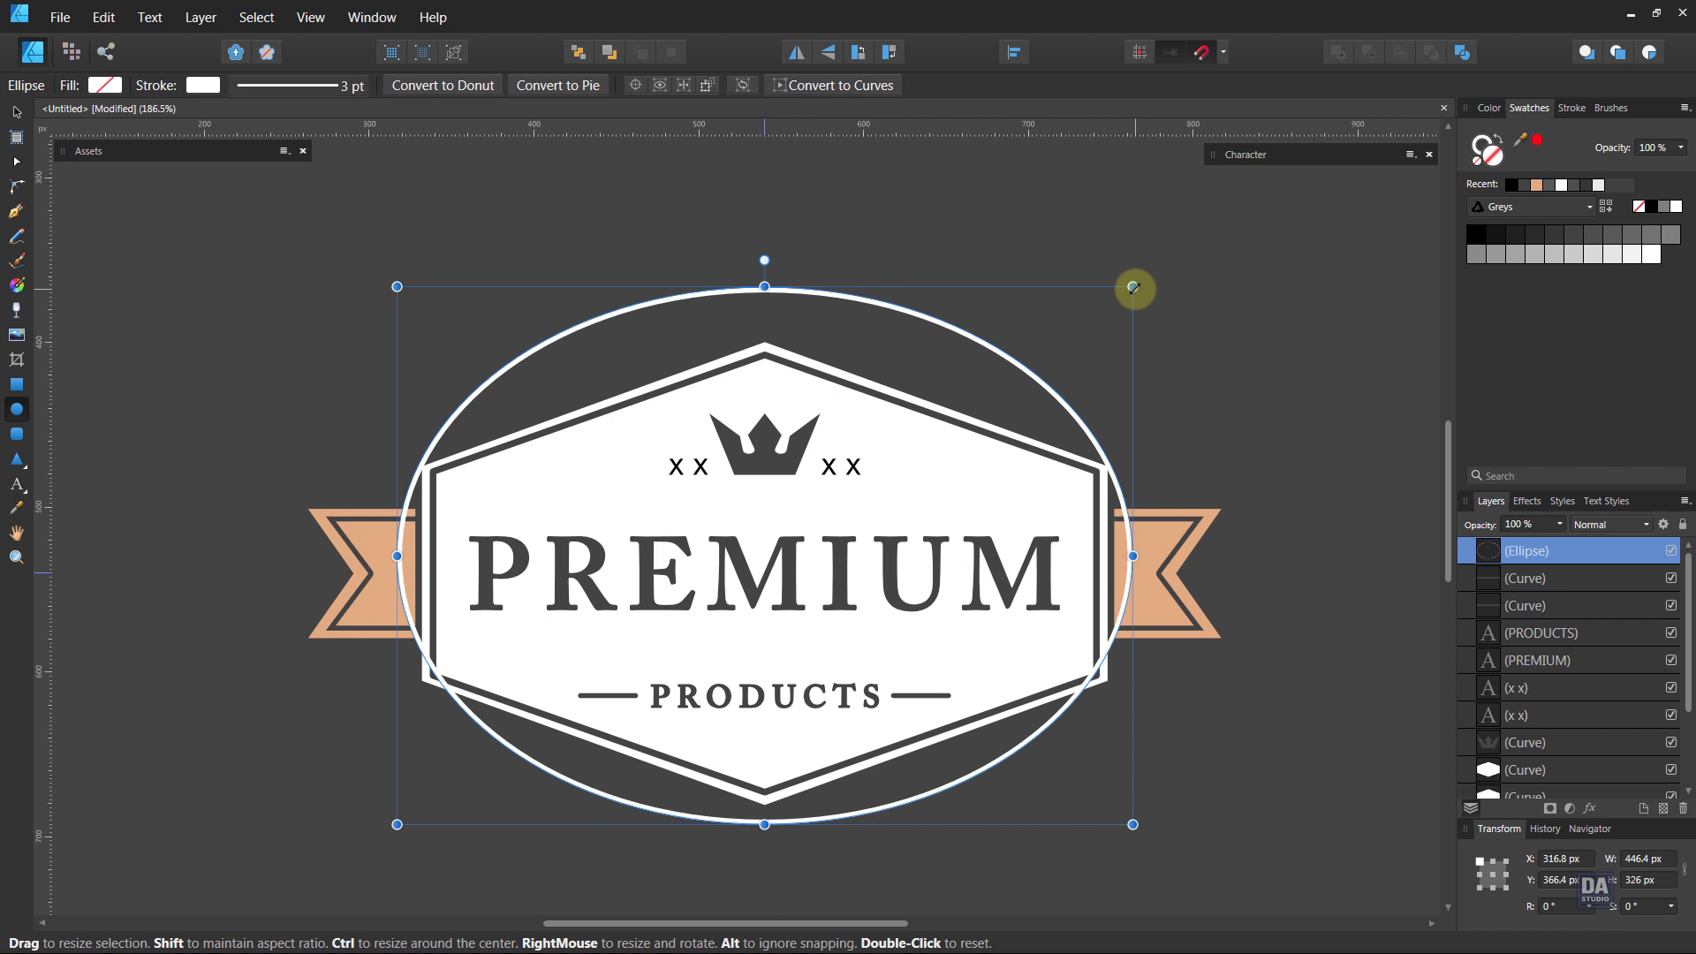
pyautogui.moveTo(1133, 287); pyautogui.dragTo(1112, 287)
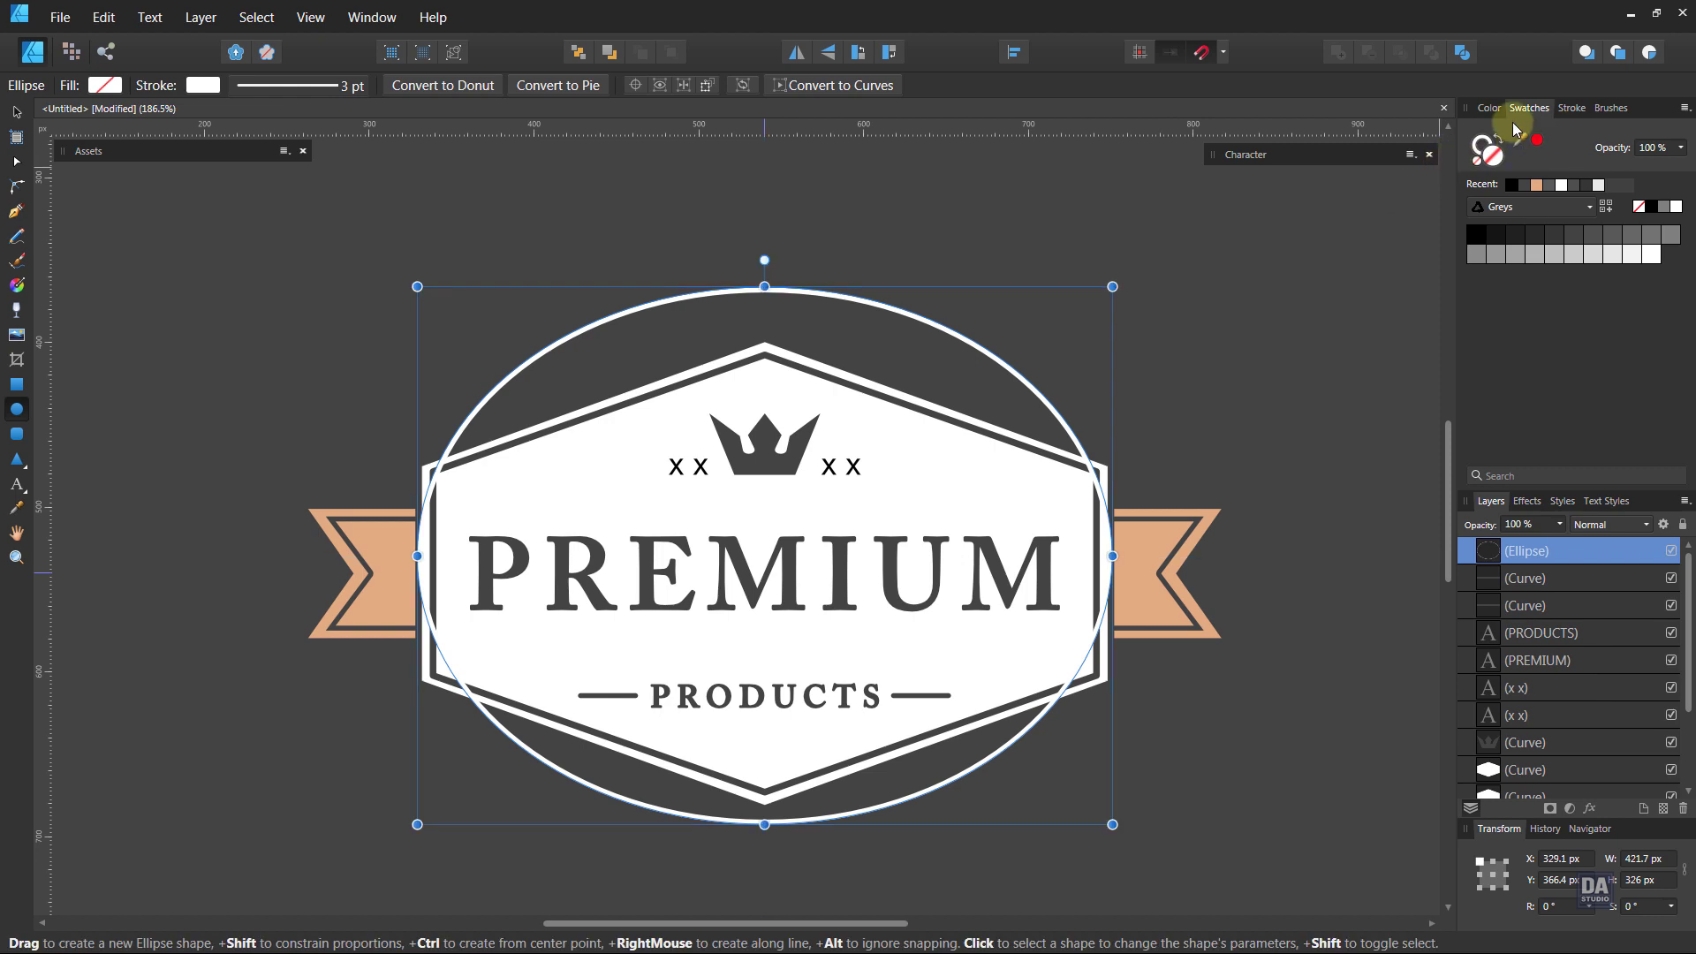
# - Convert the ellipse to curves, break it at the left and right nodes, and delete the lower half
pyautogui.click(831, 85)
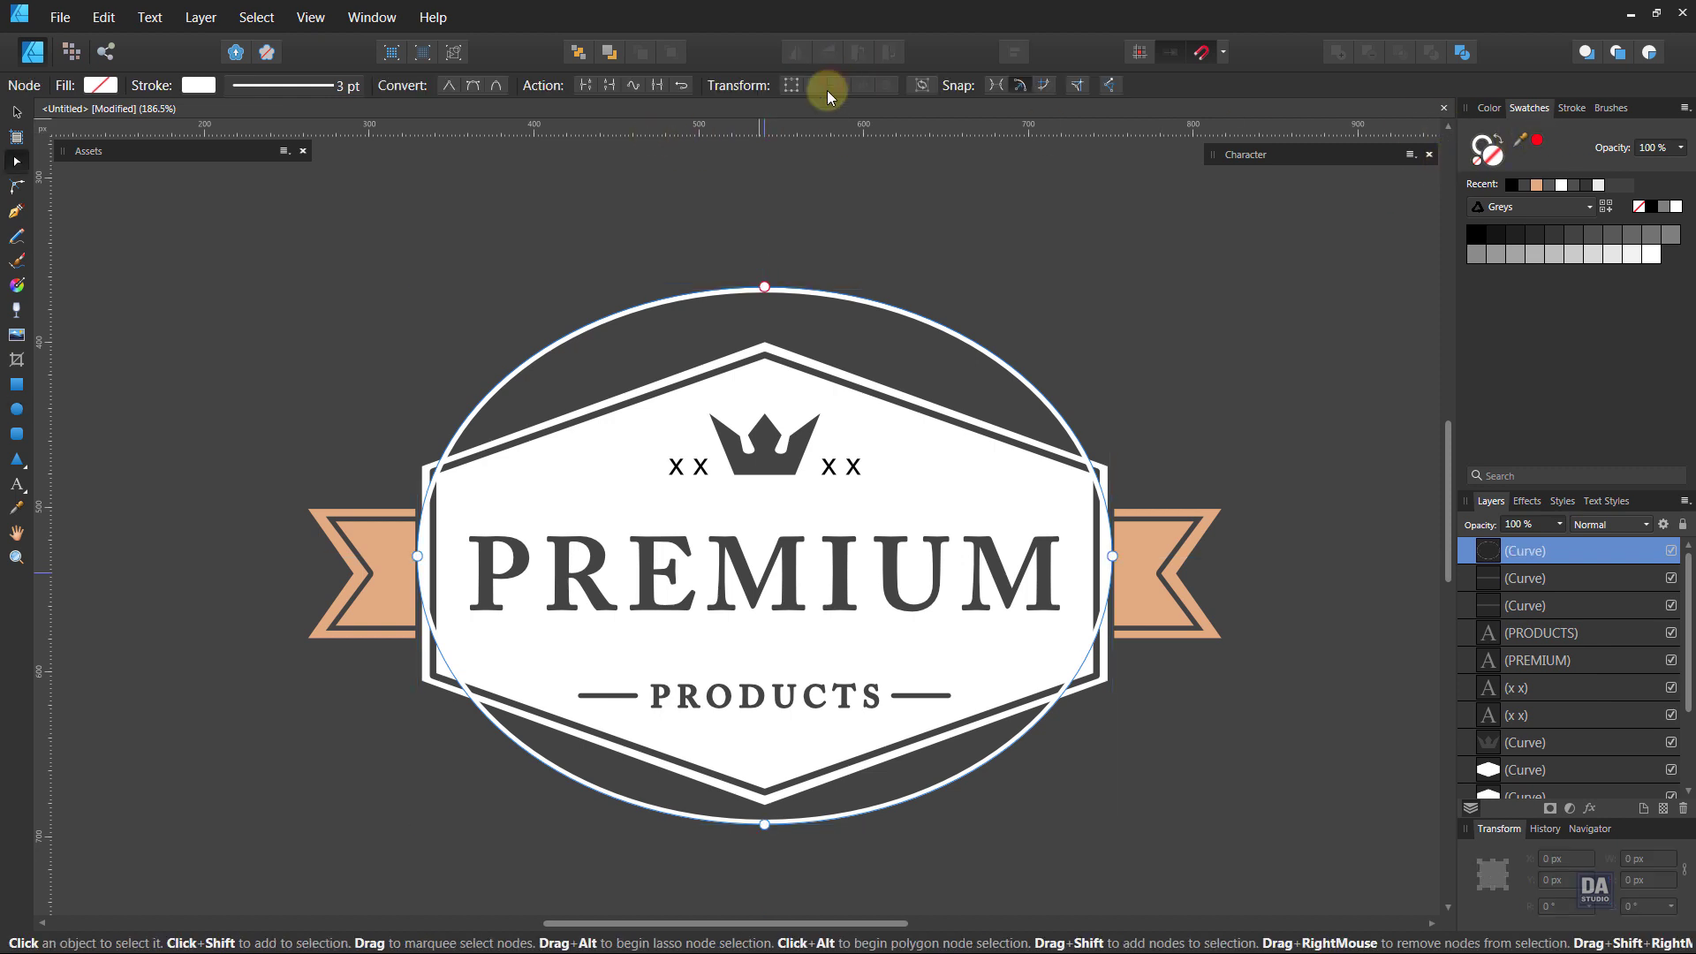
pyautogui.click(417, 557)
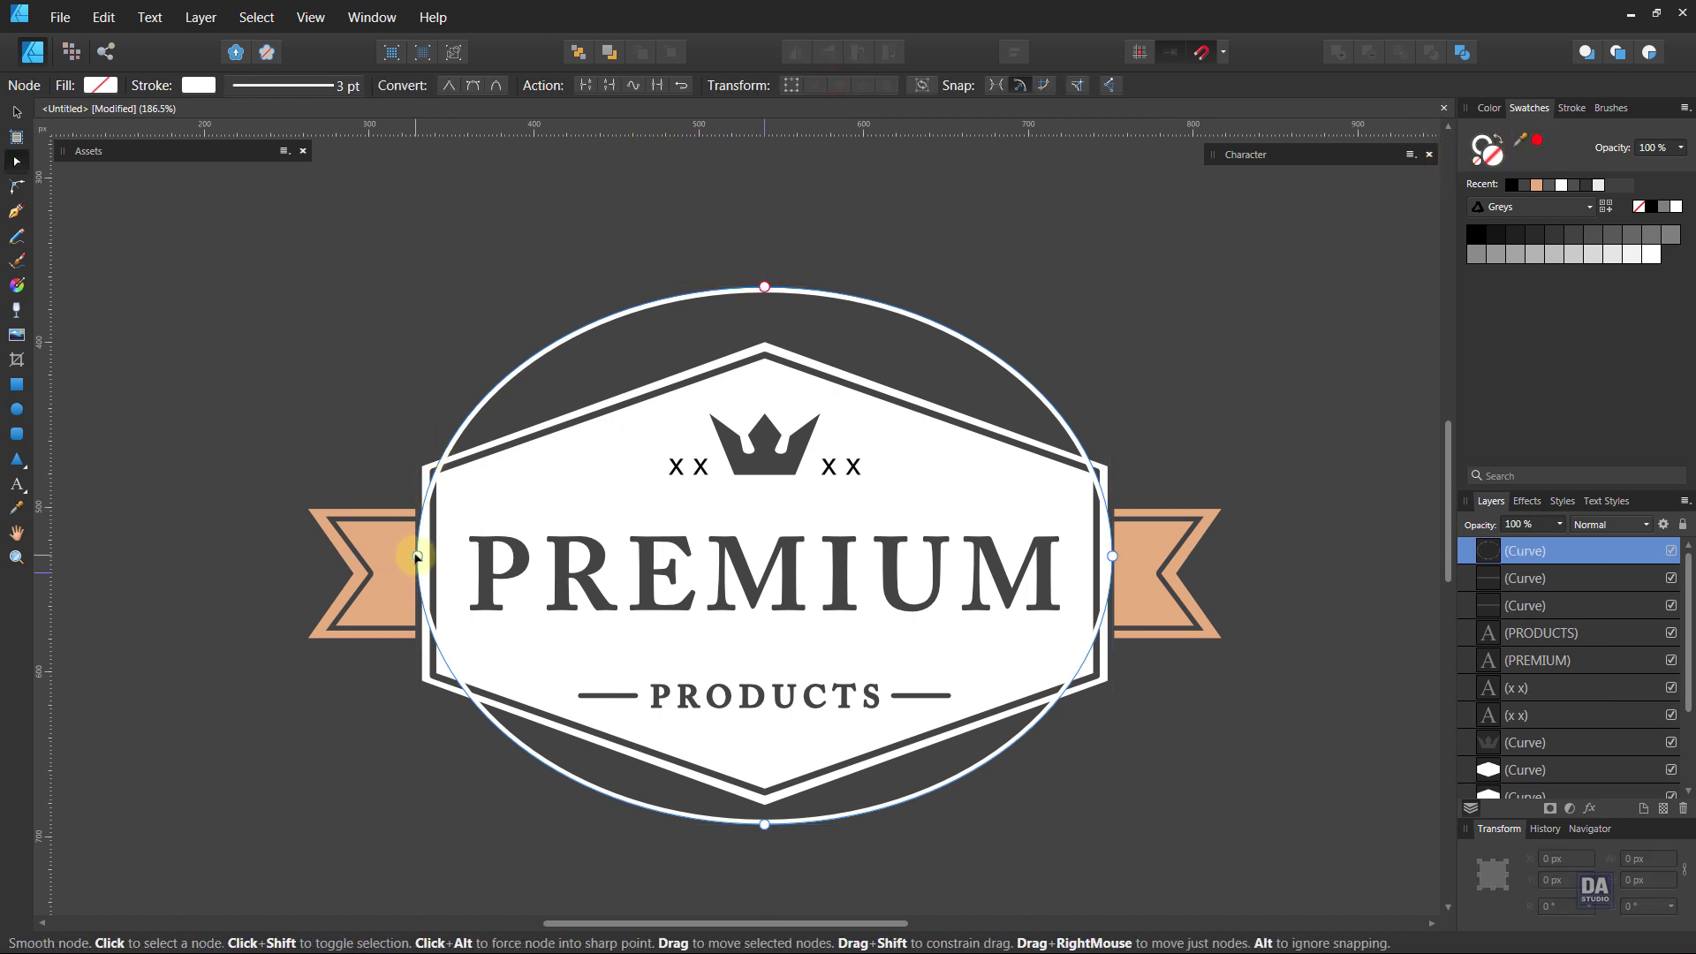
pyautogui.click(583, 85)
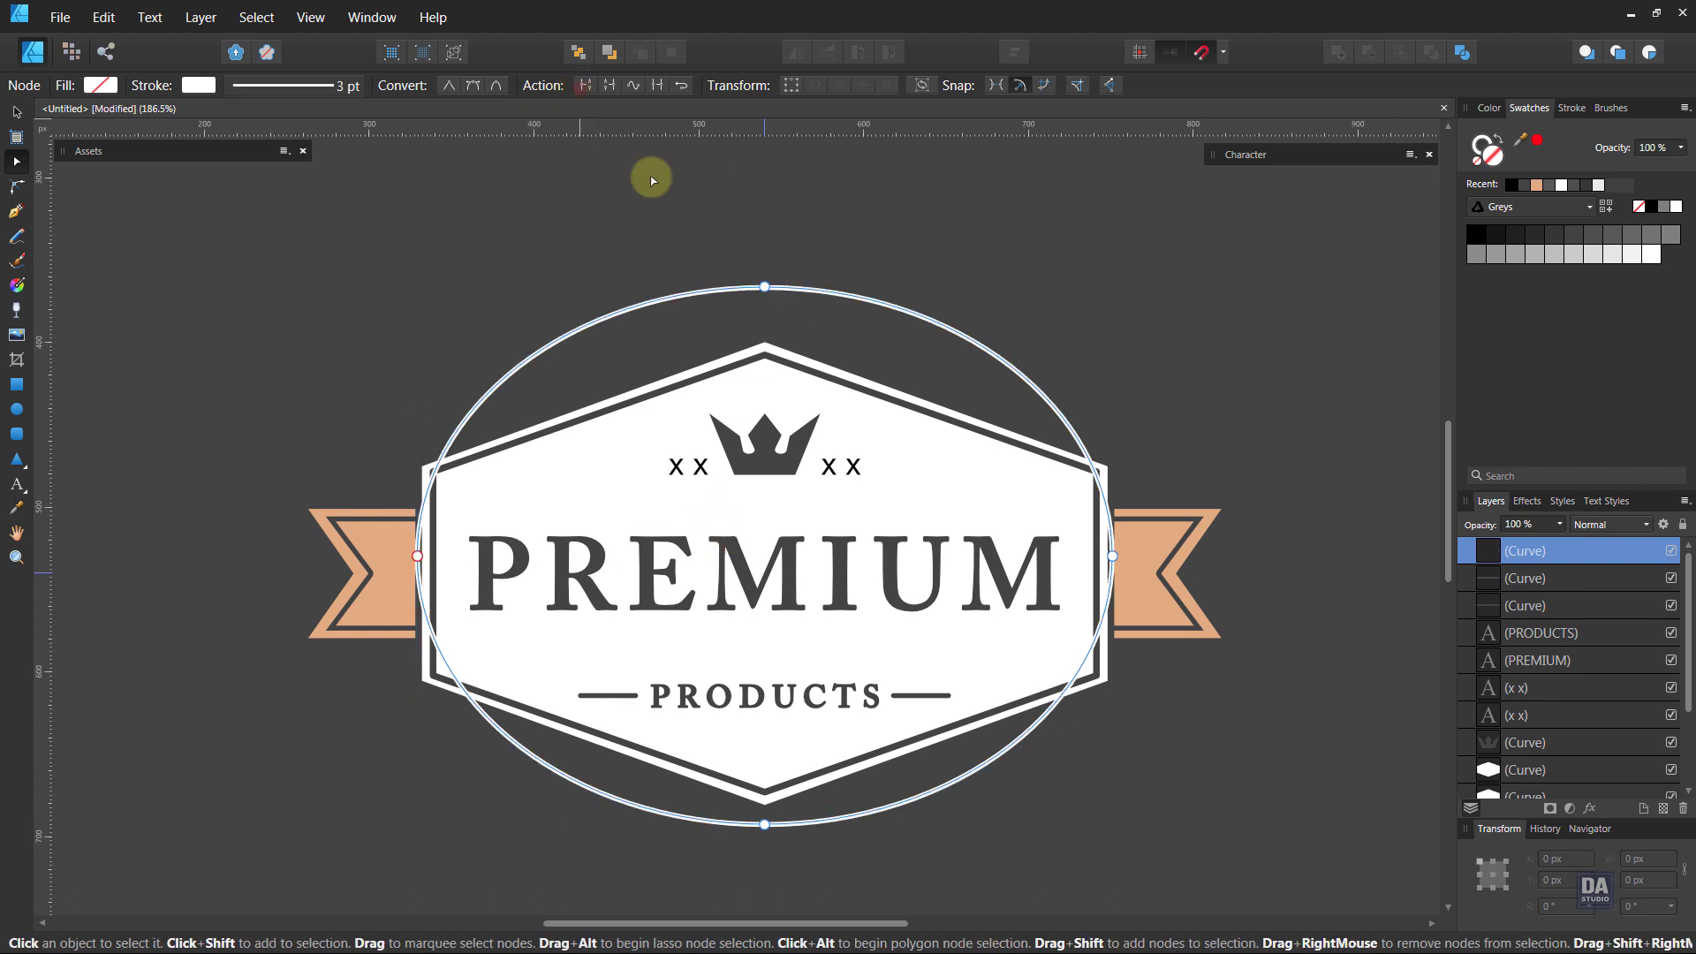
pyautogui.click(1108, 555)
pyautogui.click(599, 86)
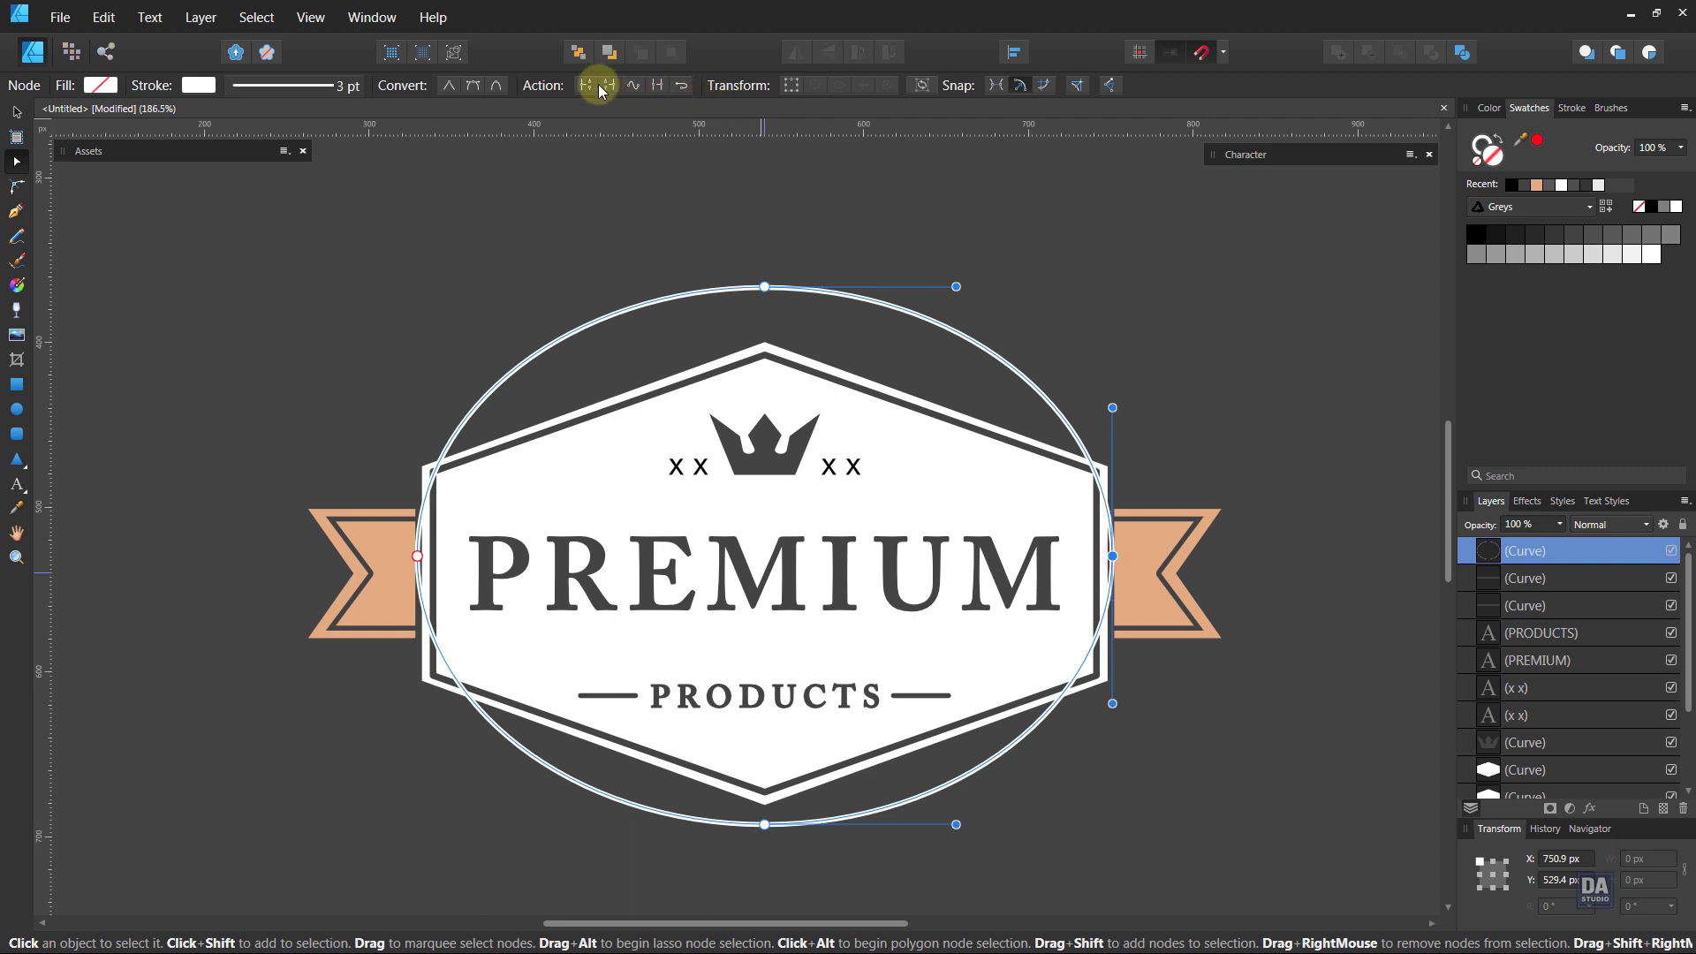
pyautogui.click(587, 86)
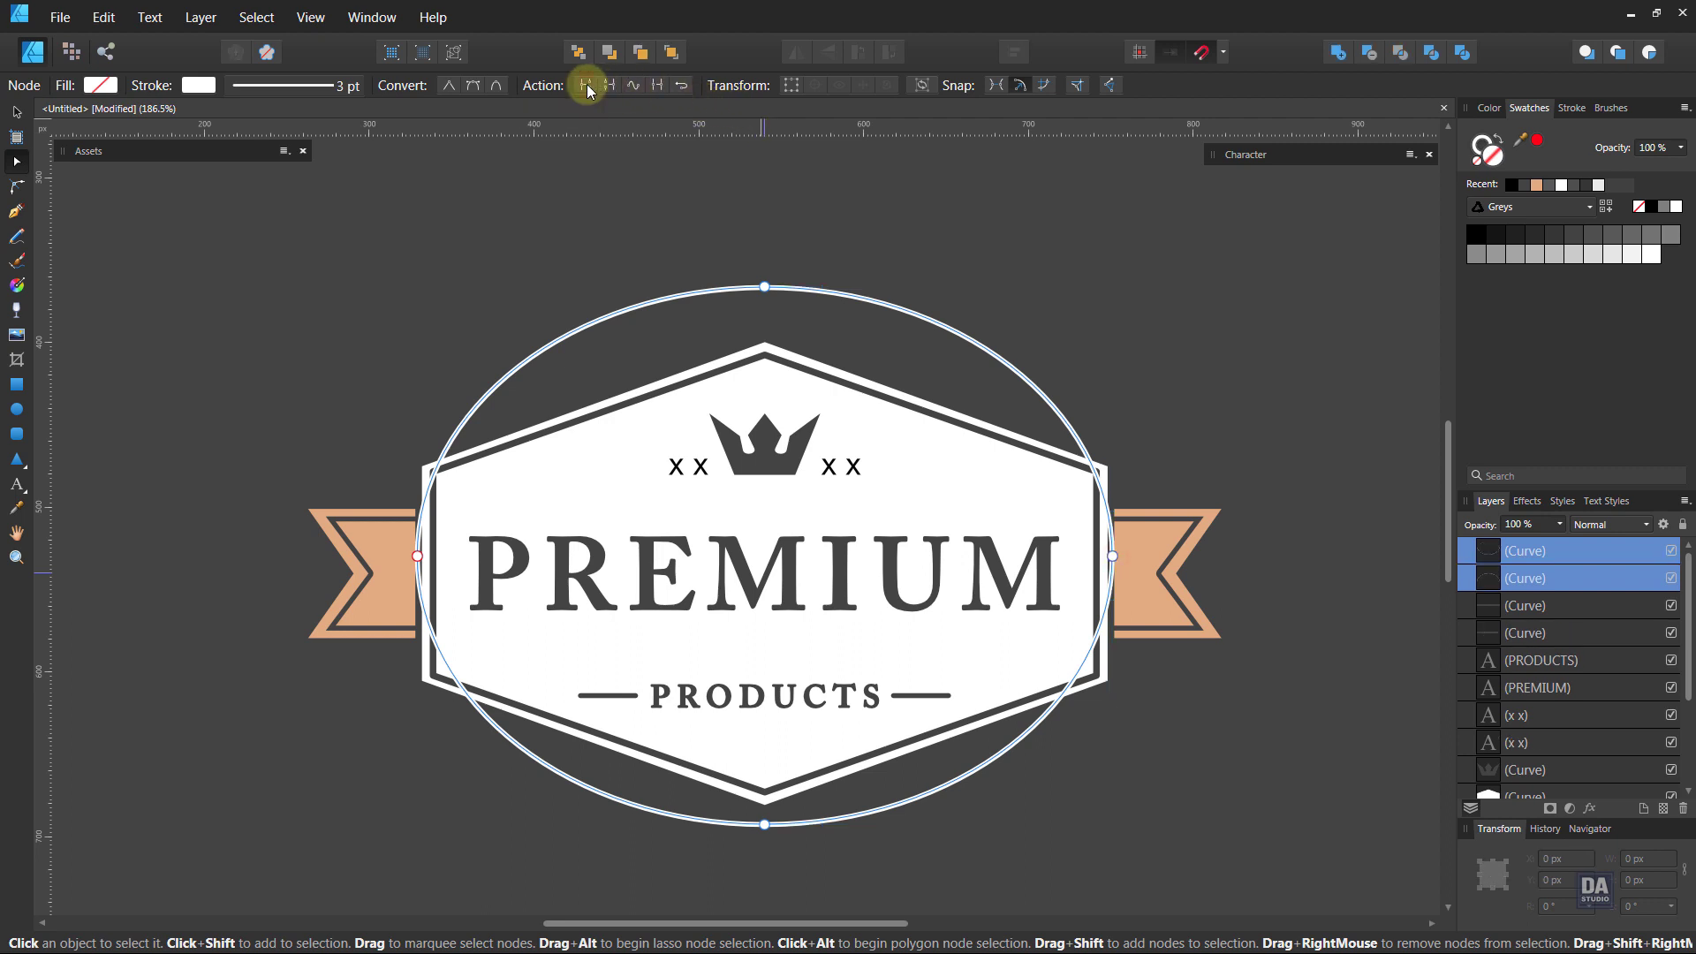
pyautogui.press('v')
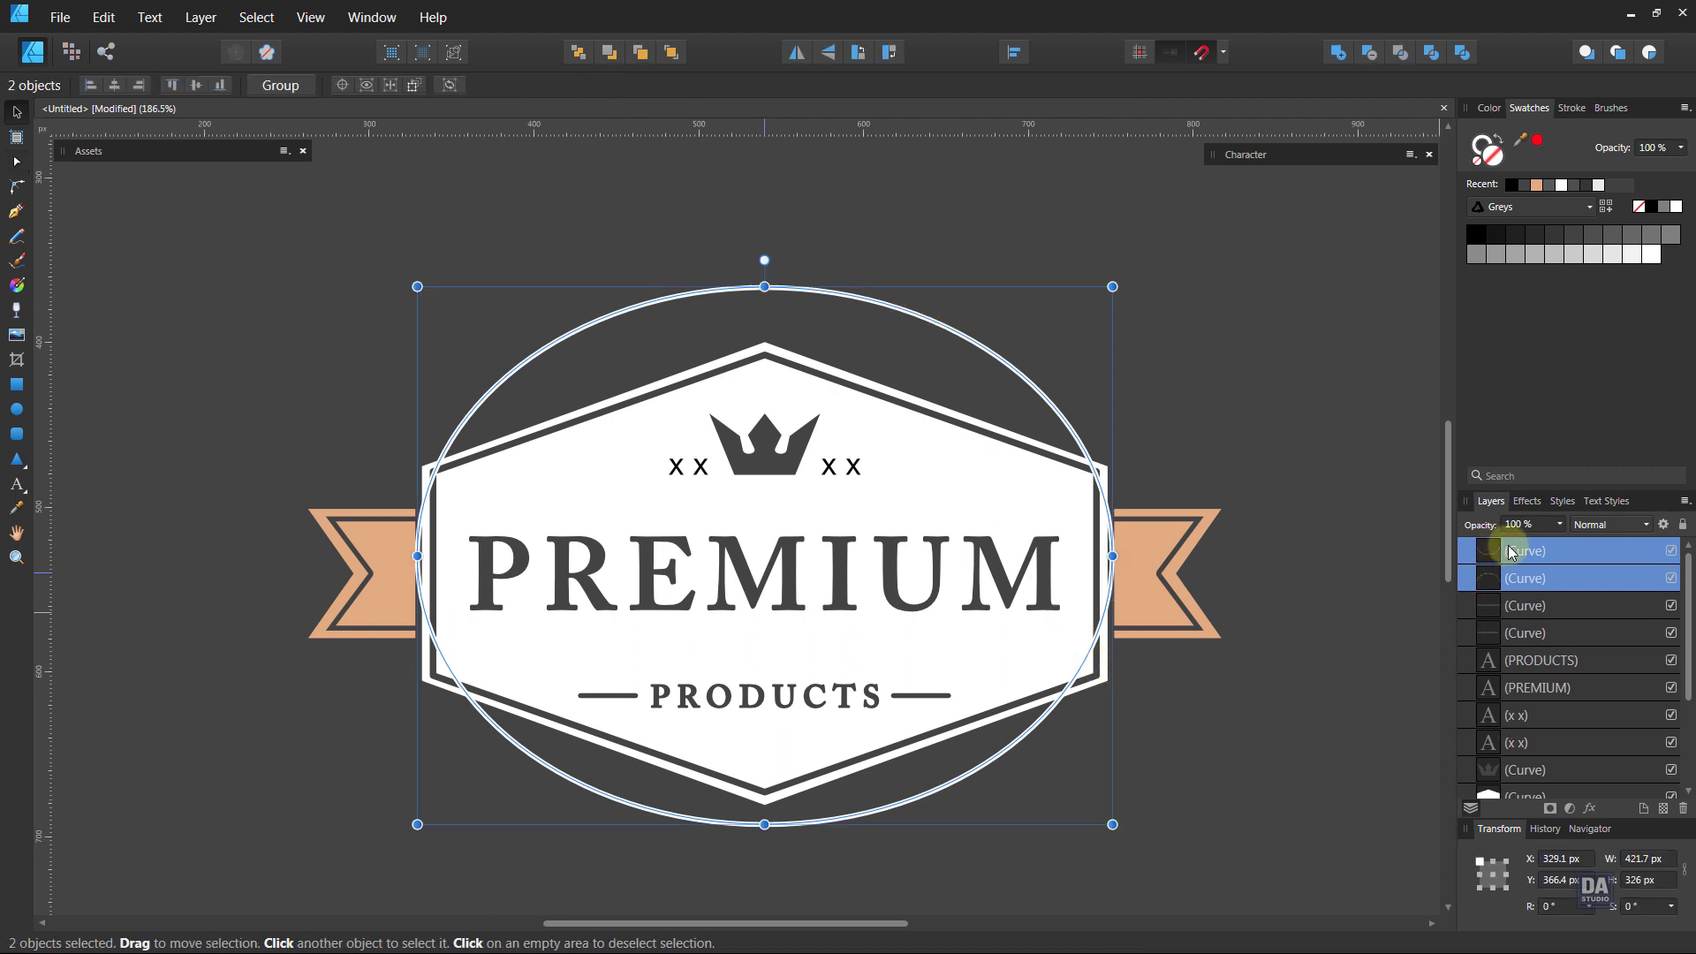
pyautogui.click(1511, 552)
pyautogui.press('Delete')
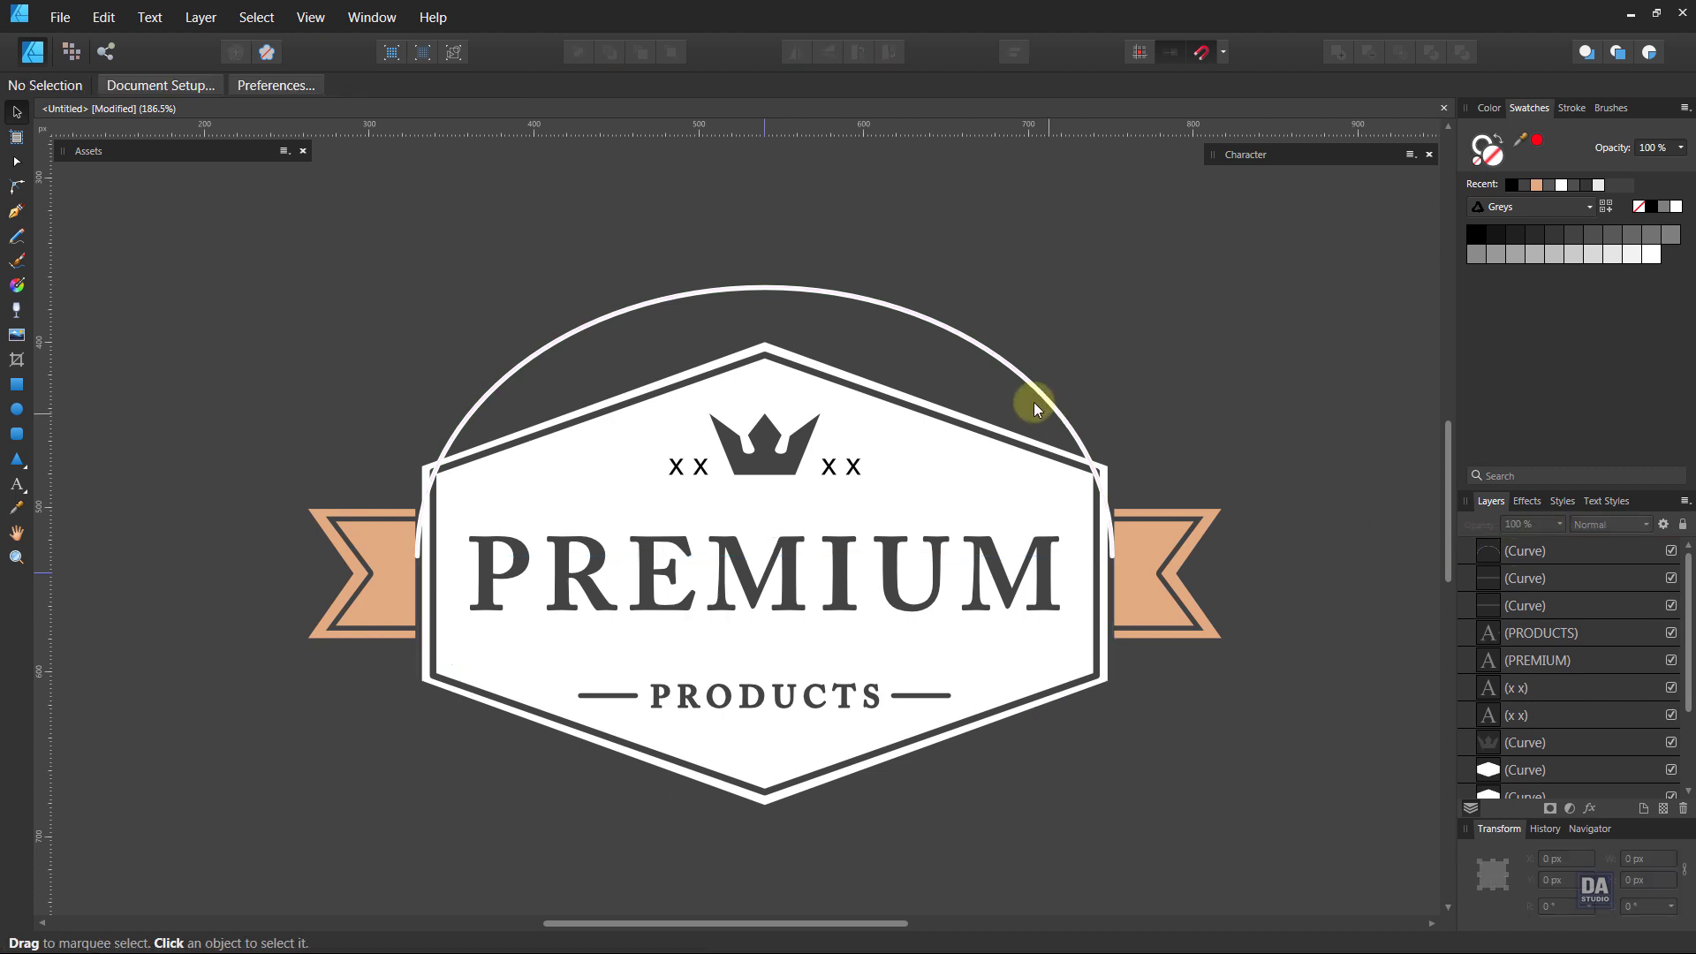
pyautogui.click(1037, 385)
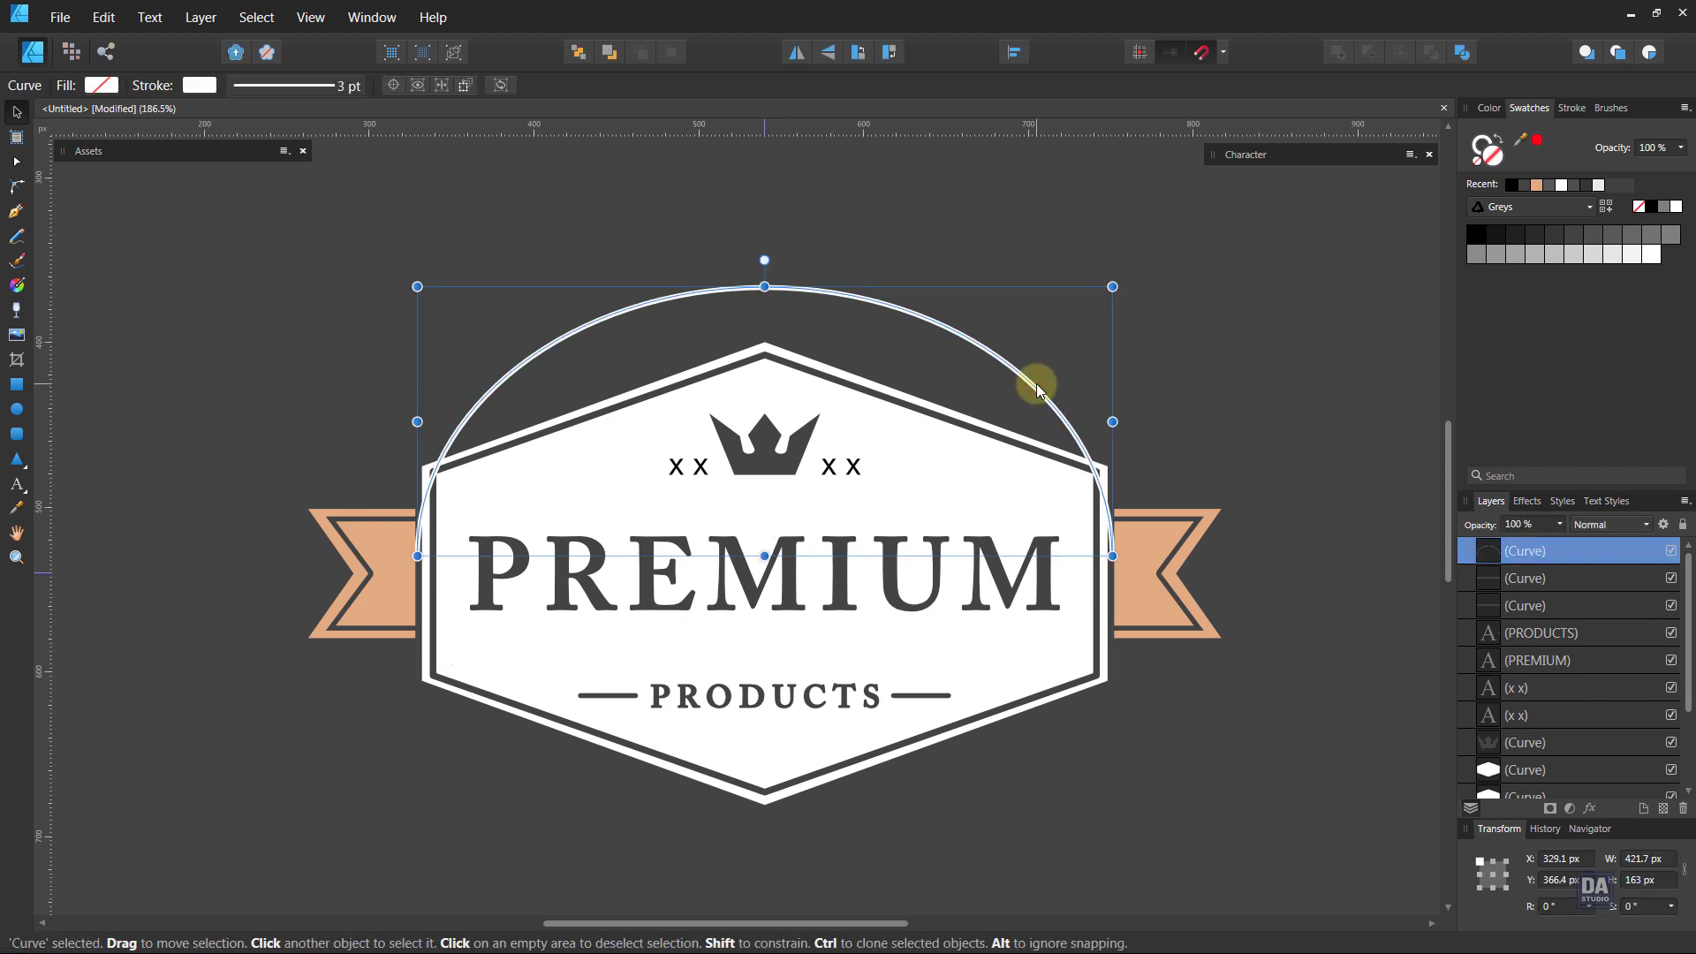
# - Resize the white arc to about 431.4 × 154.4 px above the hexagon
pyautogui.moveTo(1036, 383); pyautogui.dragTo(1036, 367)
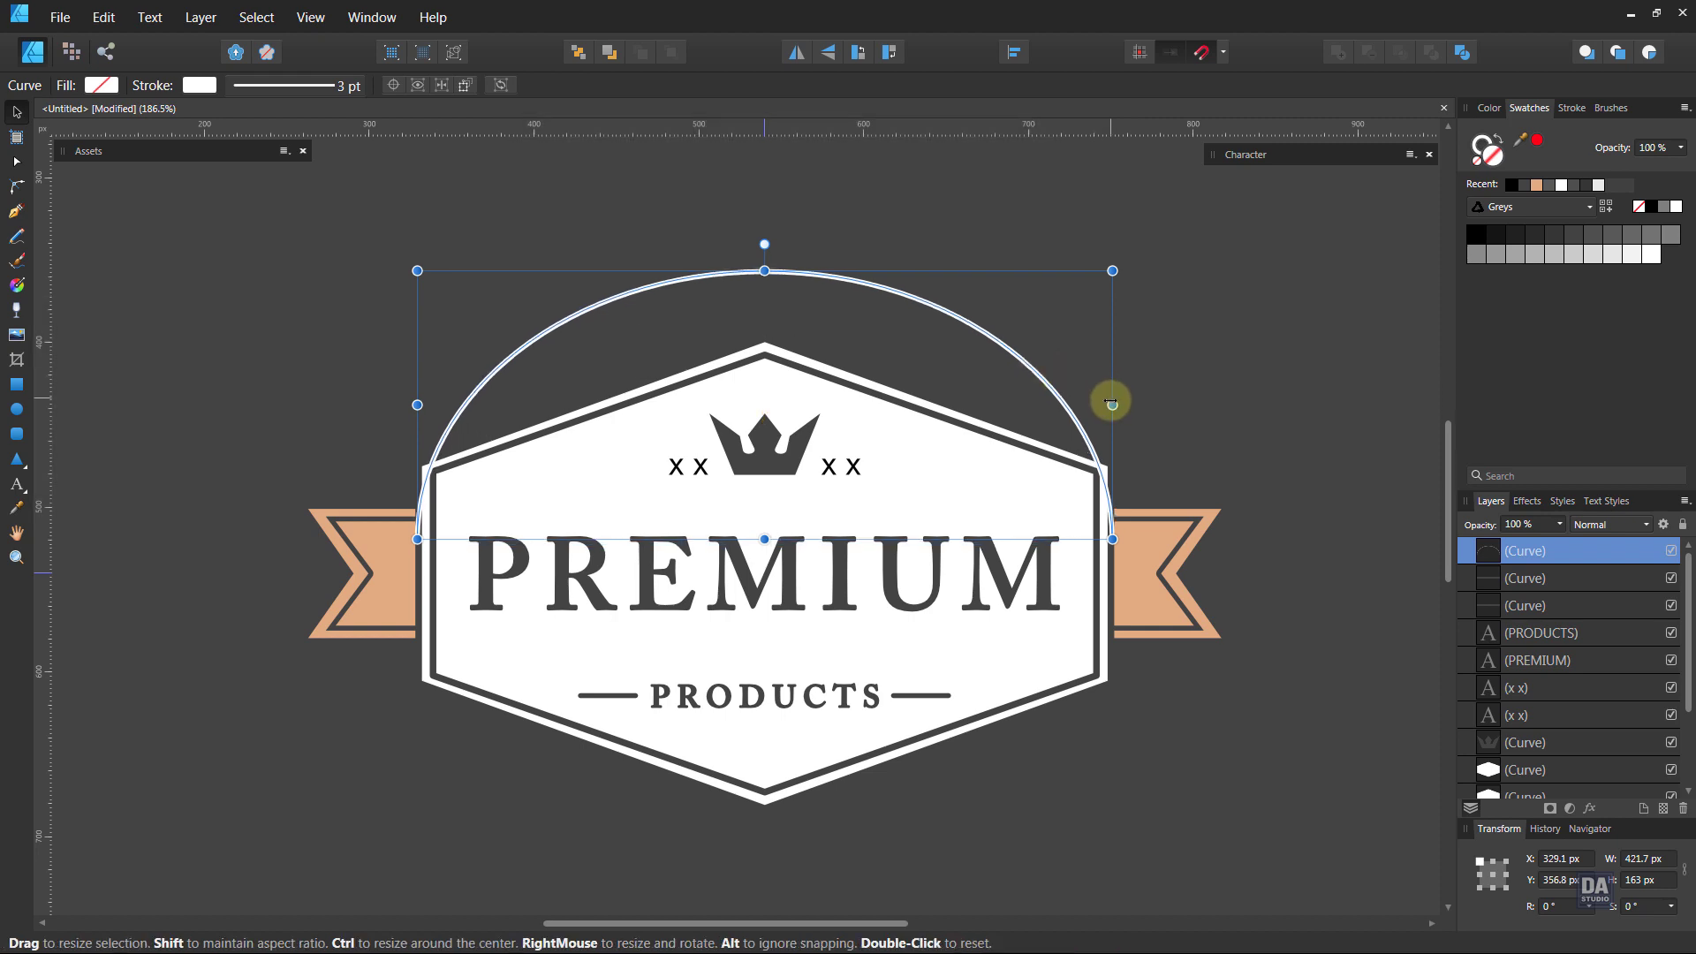
pyautogui.moveTo(764, 270); pyautogui.dragTo(765, 283)
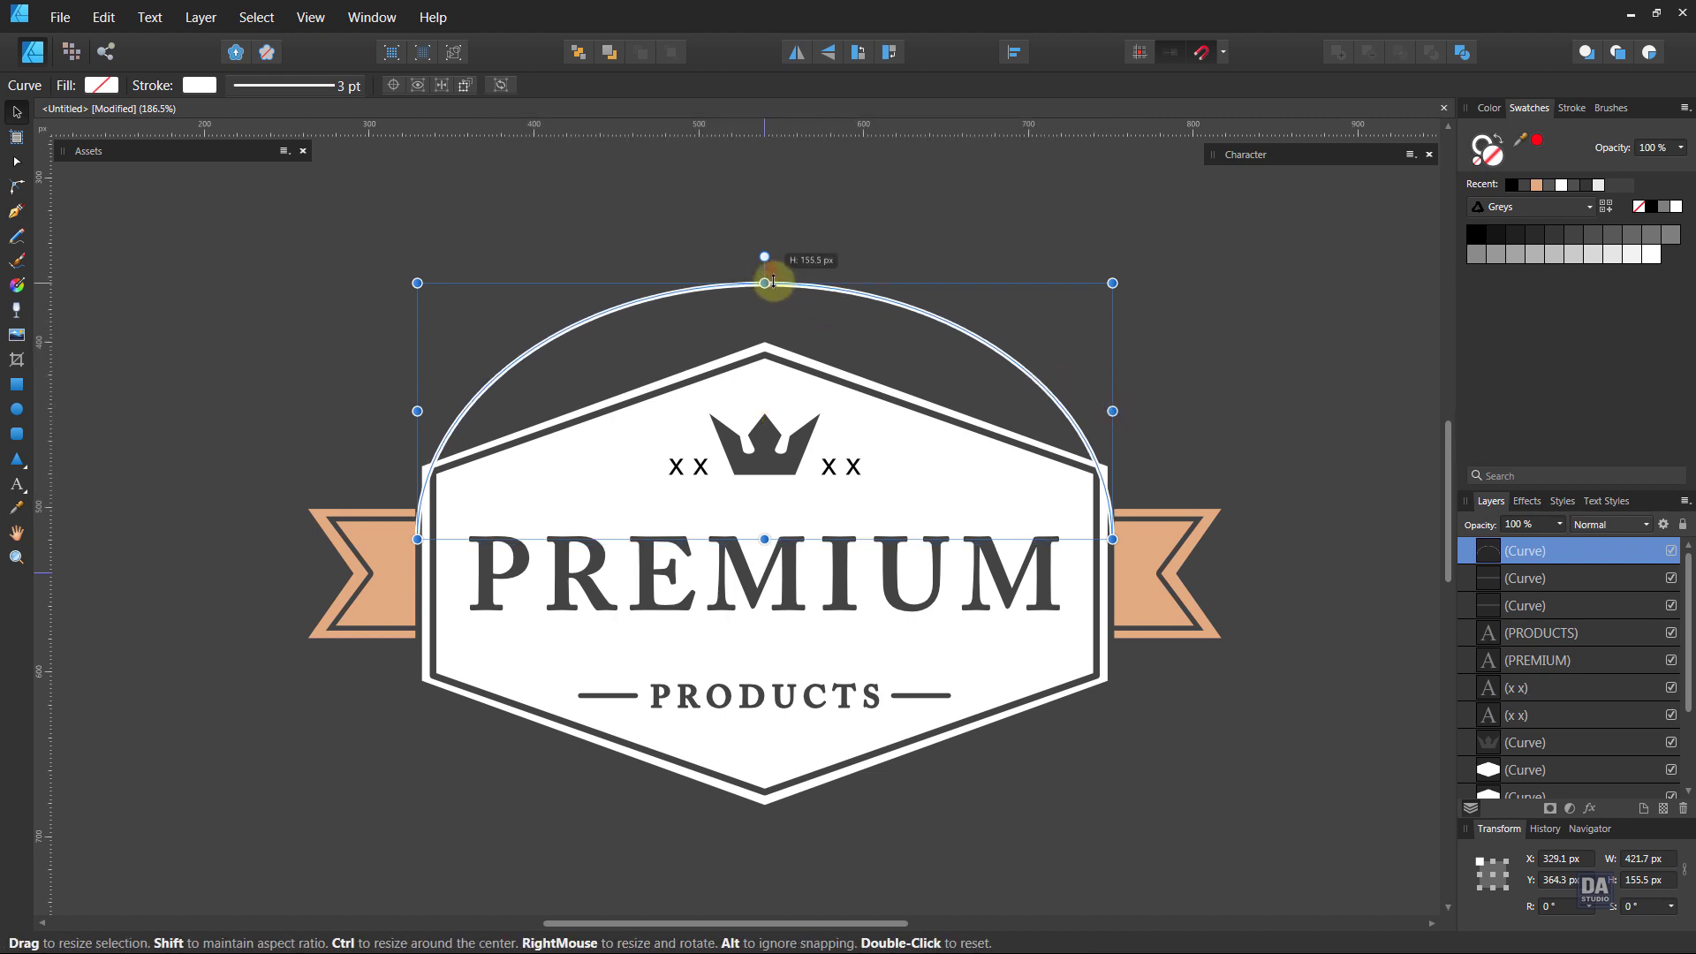
pyautogui.moveTo(1112, 411); pyautogui.dragTo(1120, 411)
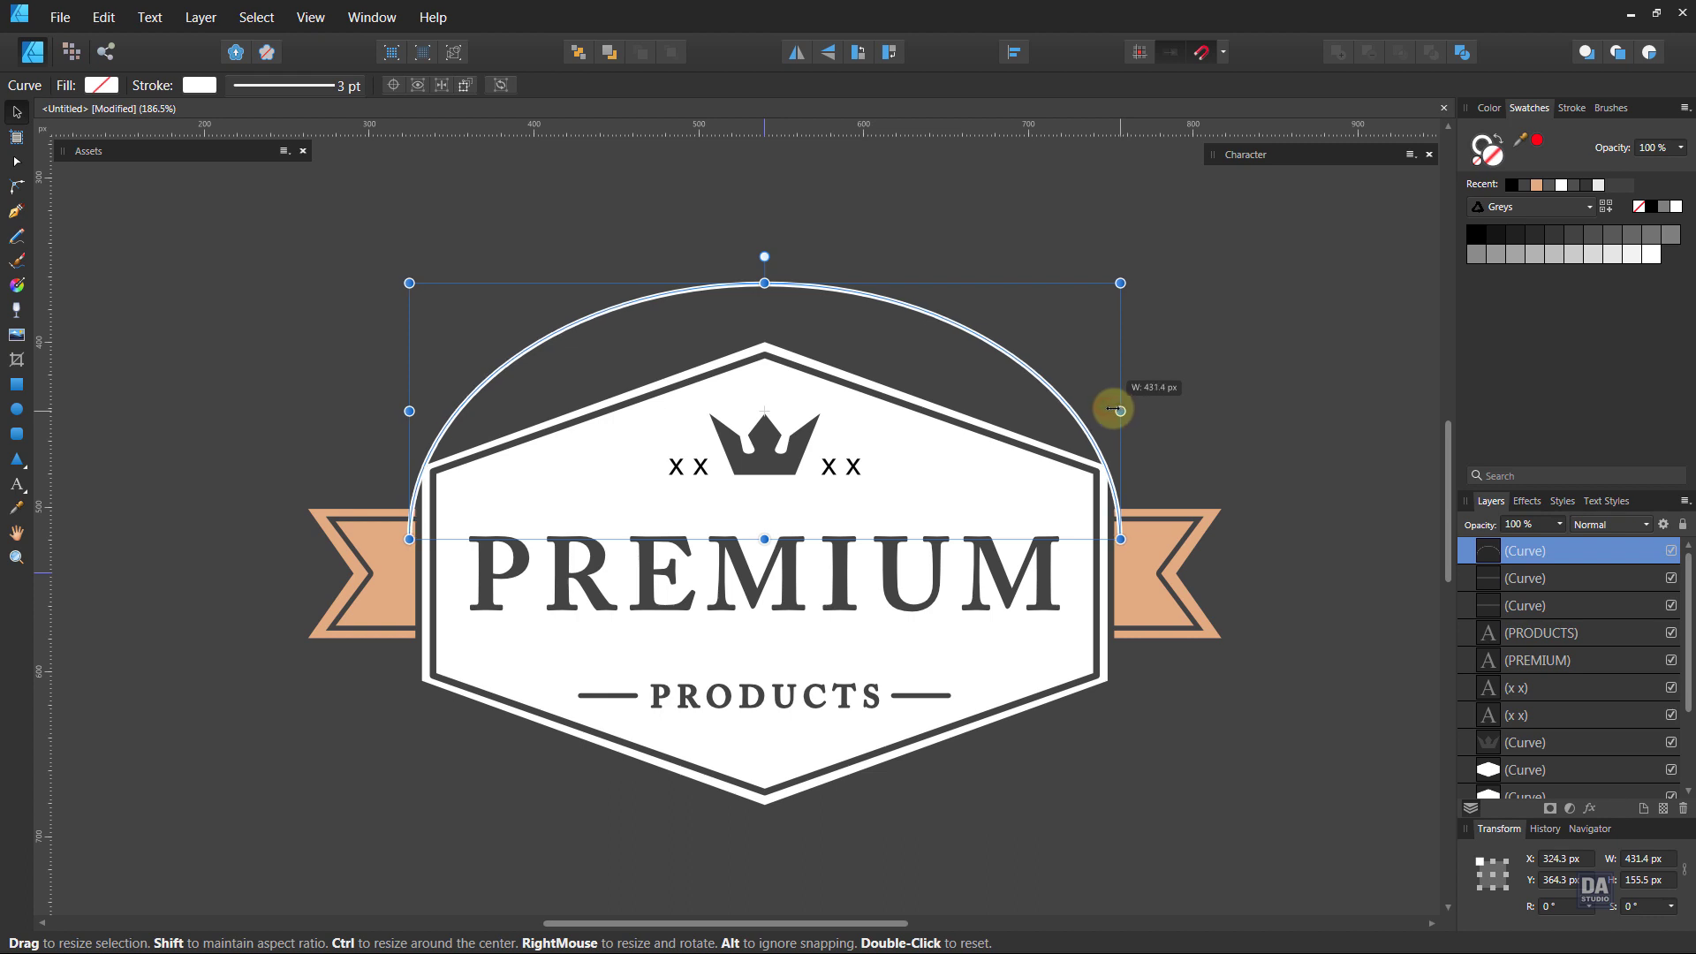
pyautogui.moveTo(764, 282); pyautogui.dragTo(765, 276)
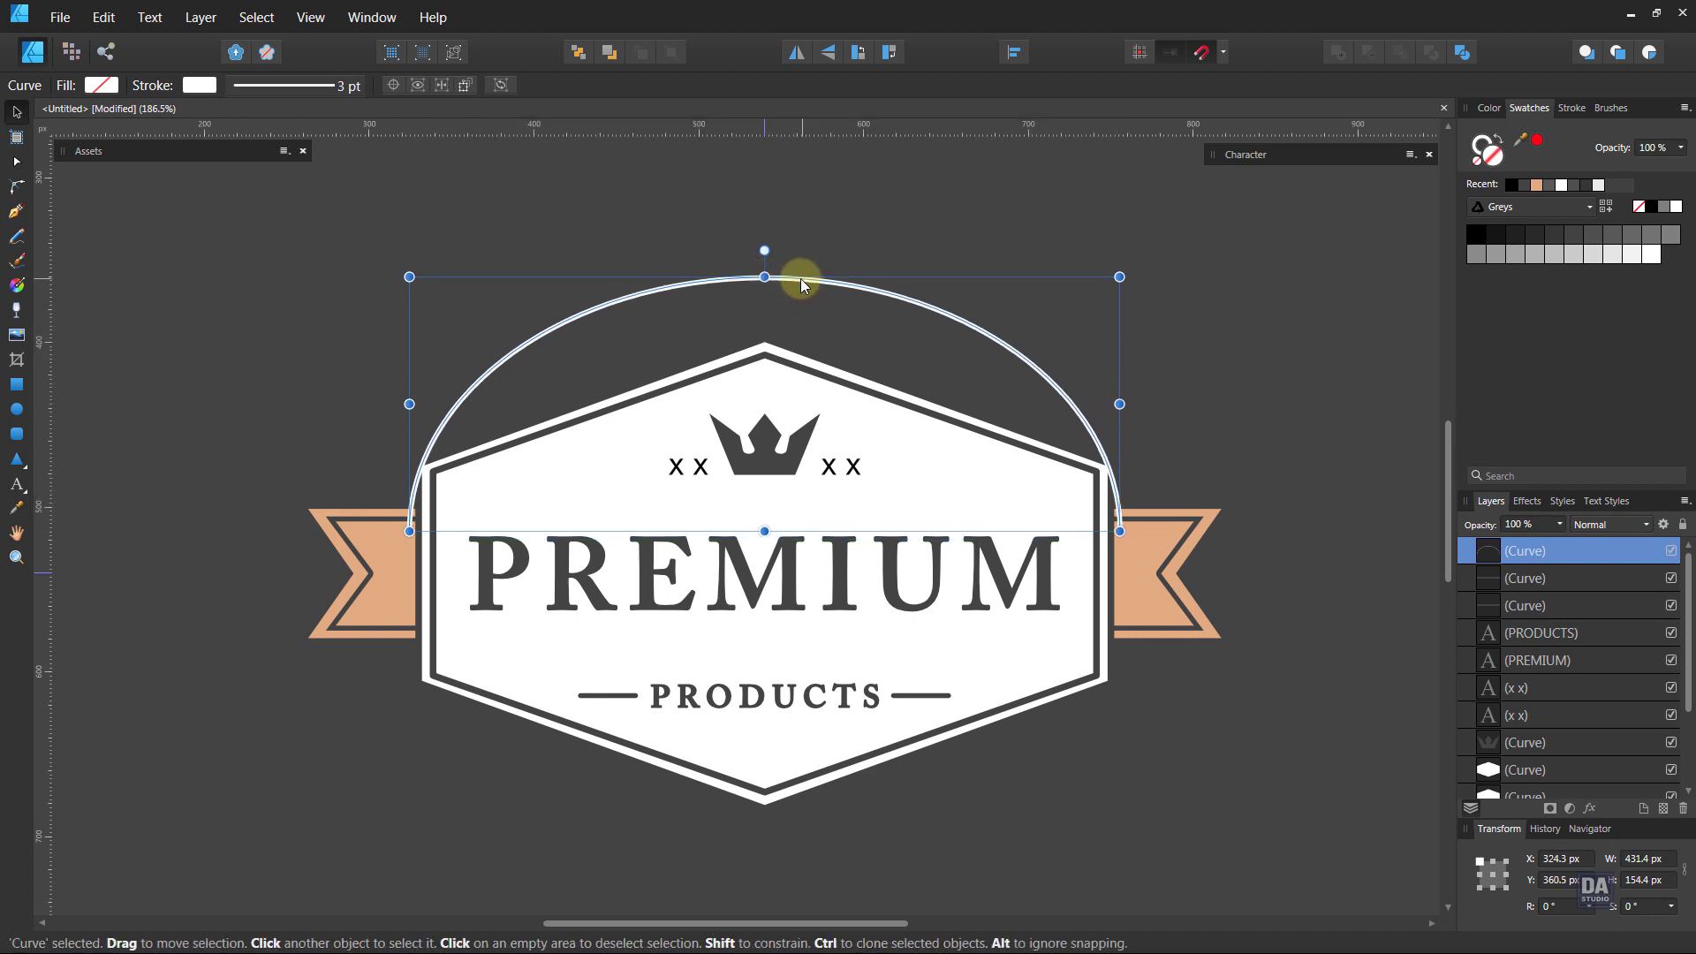
# - Place Artistic Text on the arc above the badge reading SATISFACTION
pyautogui.click(17, 489)
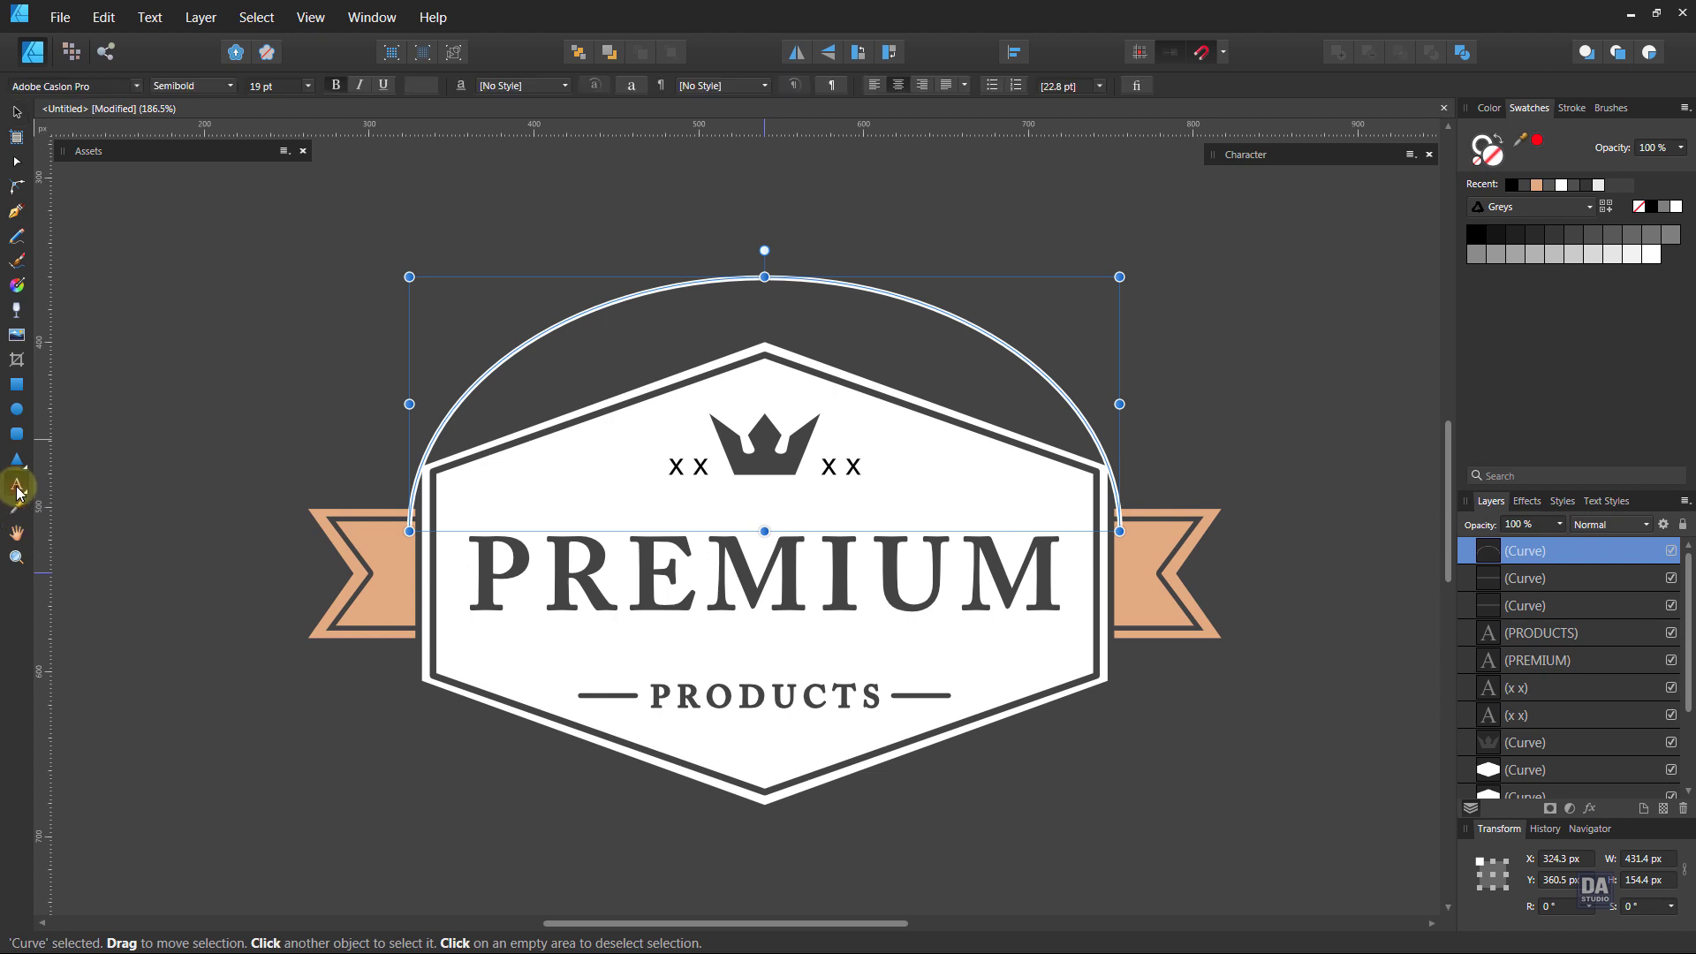
pyautogui.click(409, 530)
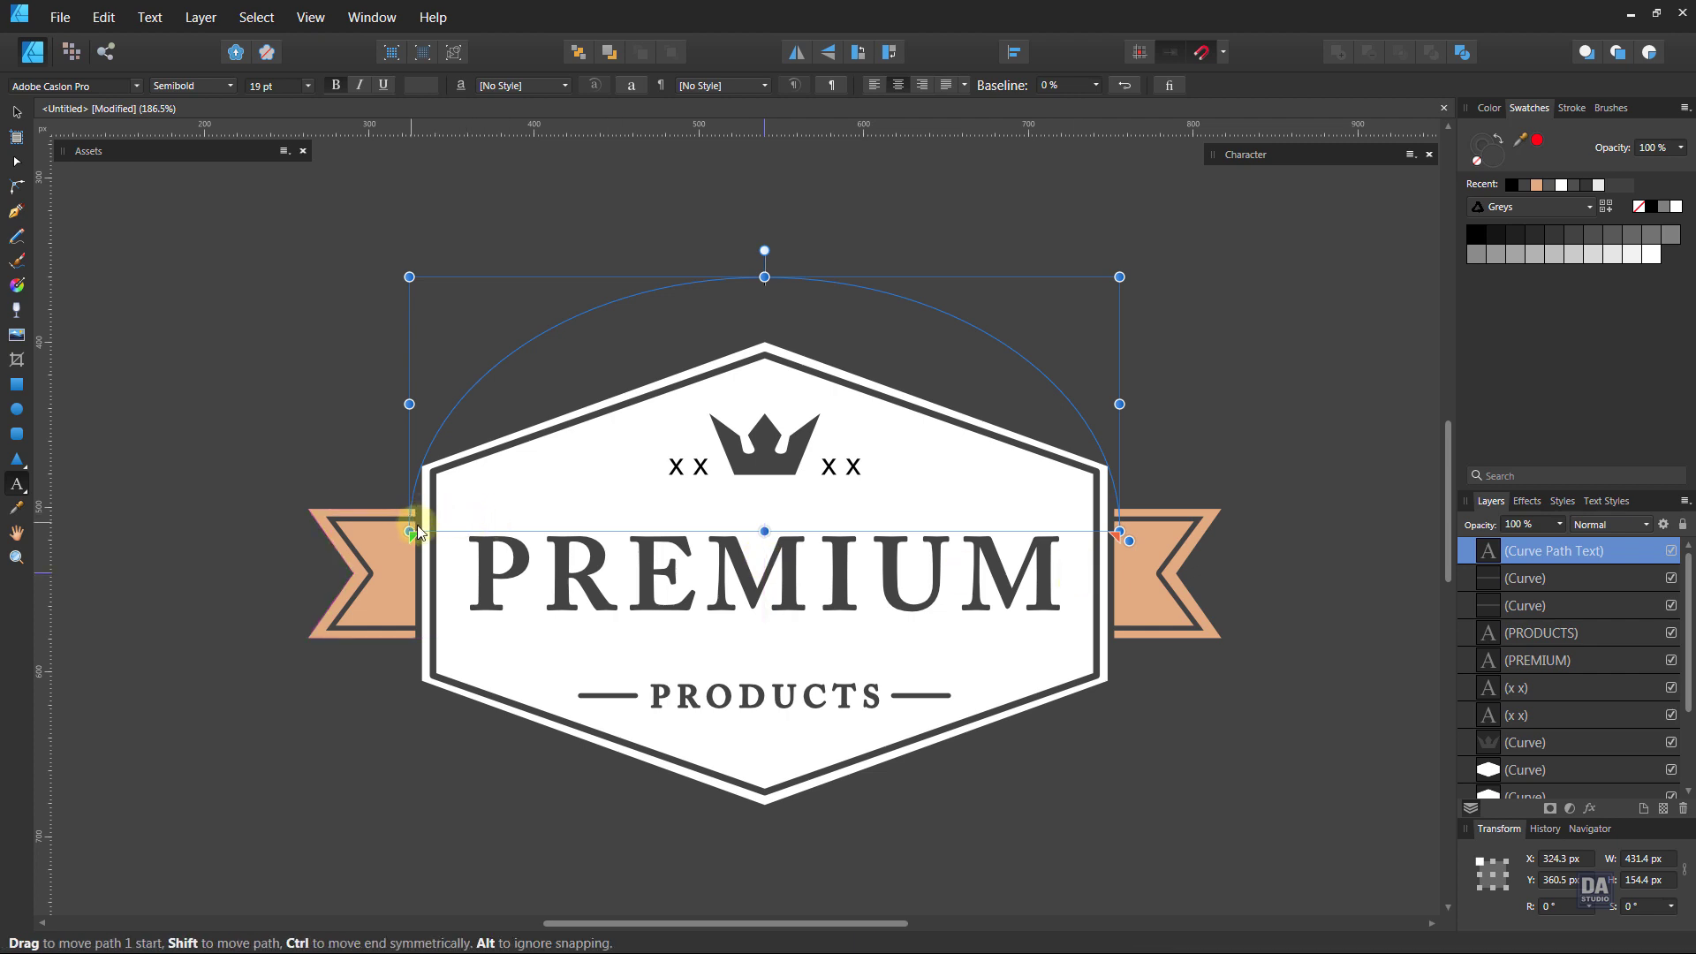
pyautogui.click(460, 510)
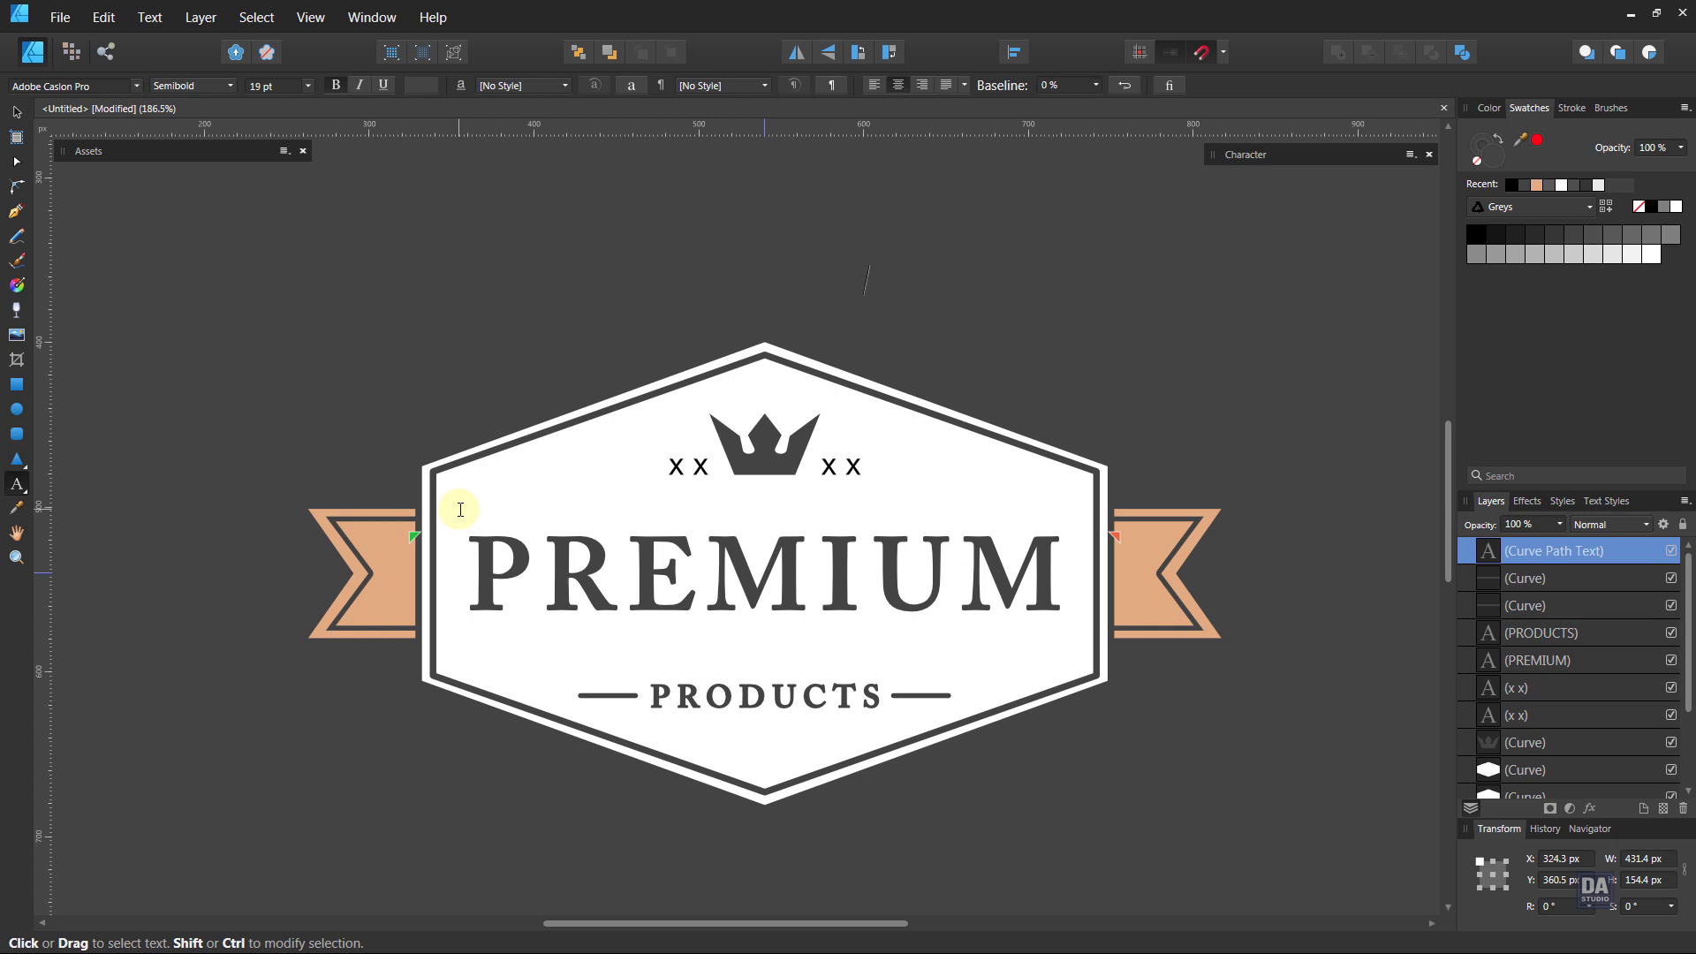
pyautogui.press('Escape')
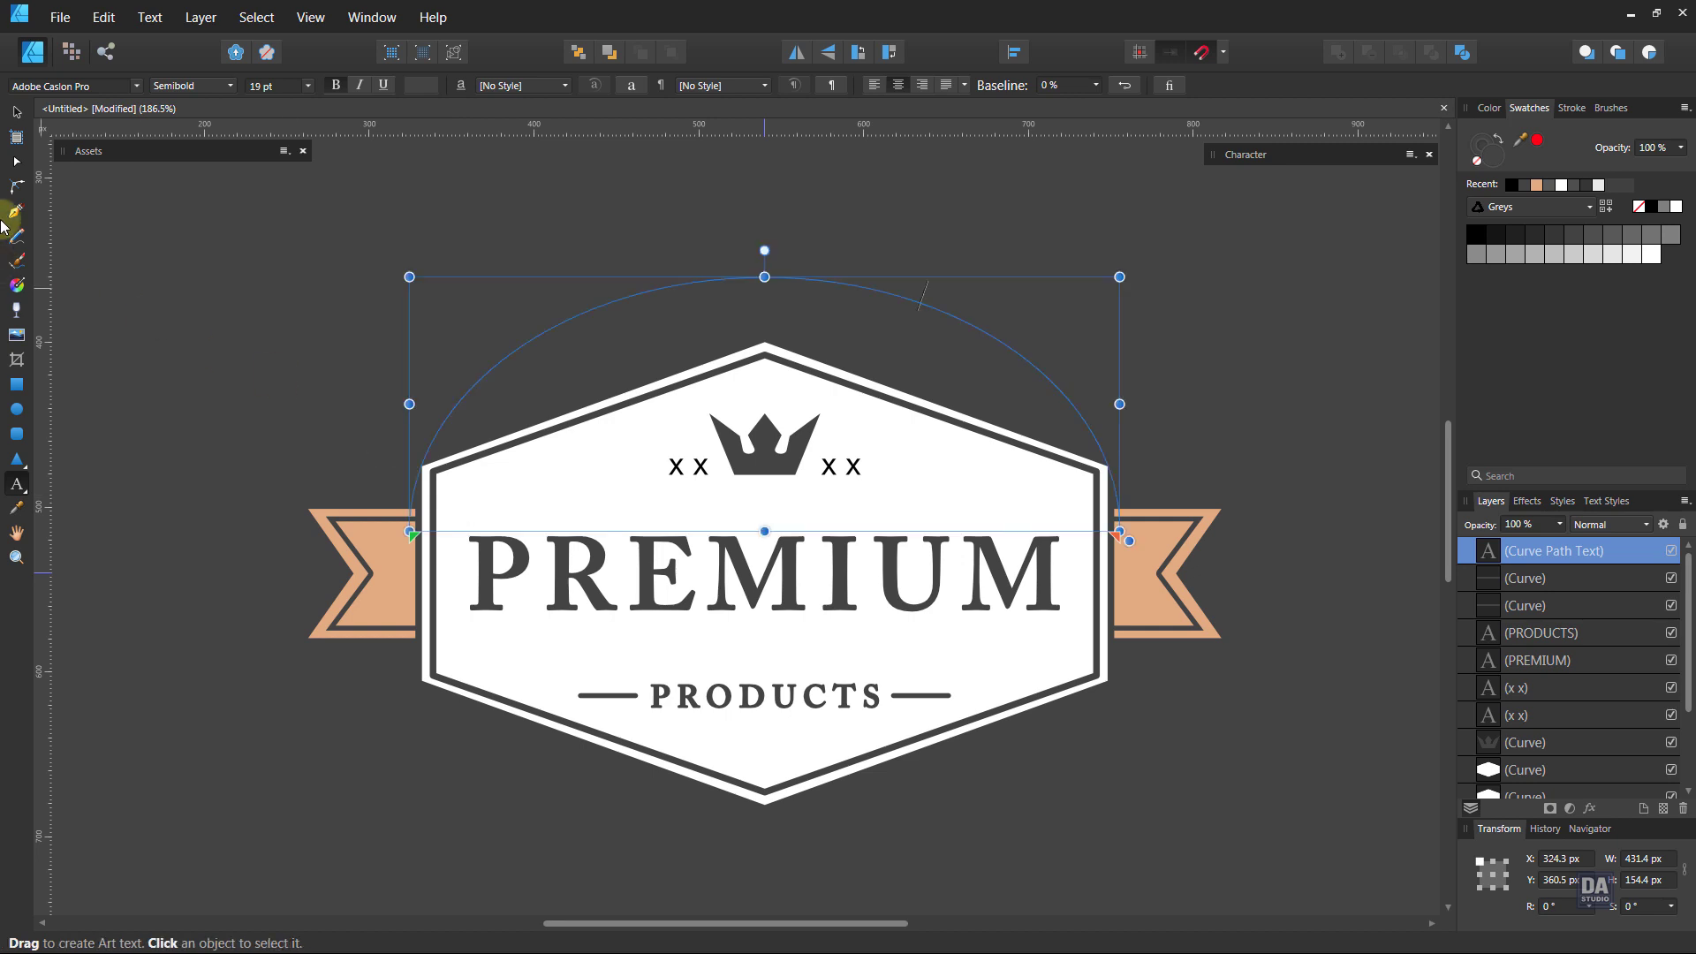
# - Give the SATISFACTION path text a white fill and white stroke
pyautogui.click(16, 112)
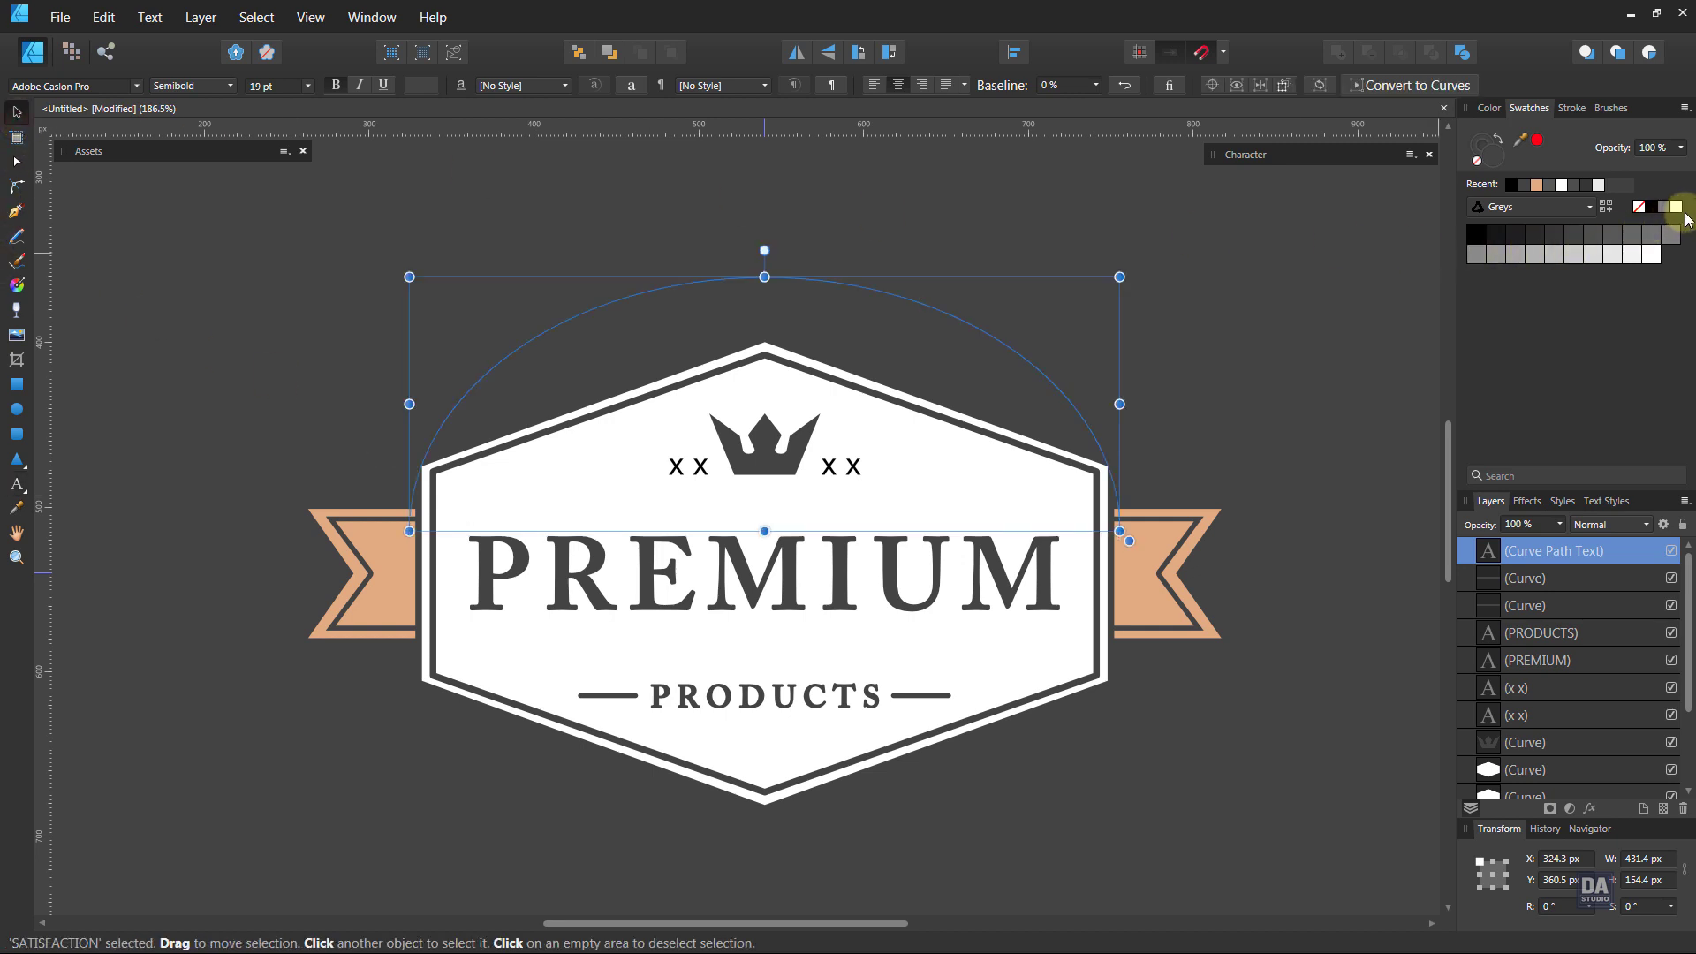
pyautogui.click(1681, 210)
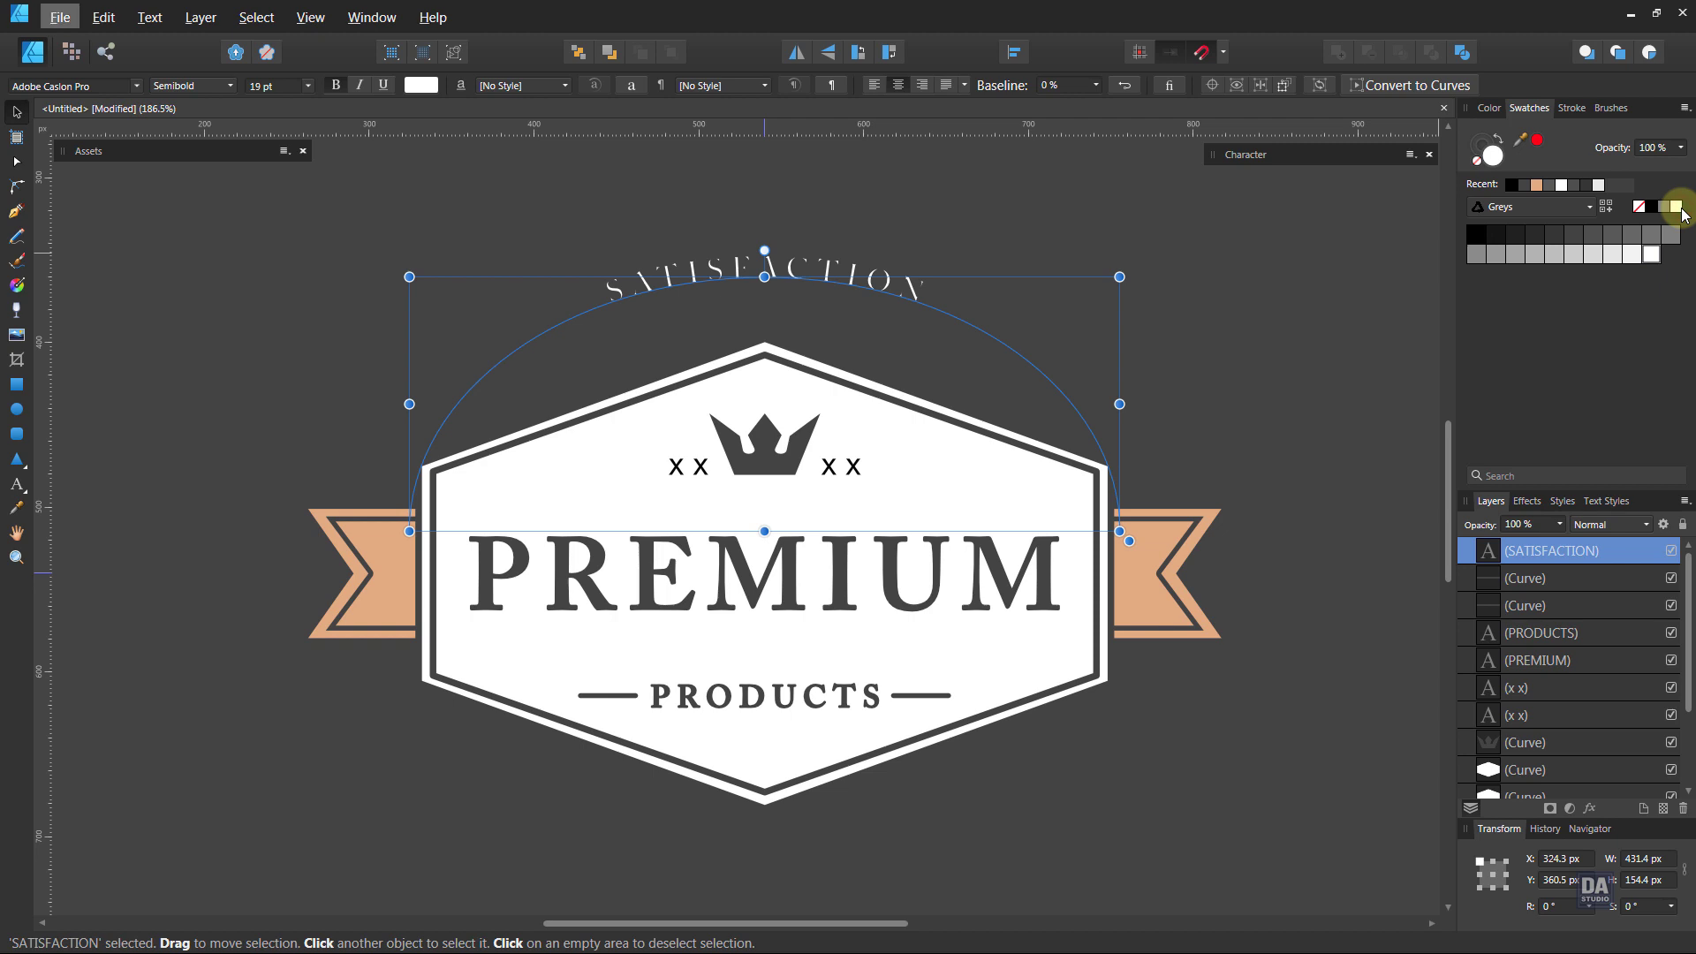
pyautogui.click(1681, 212)
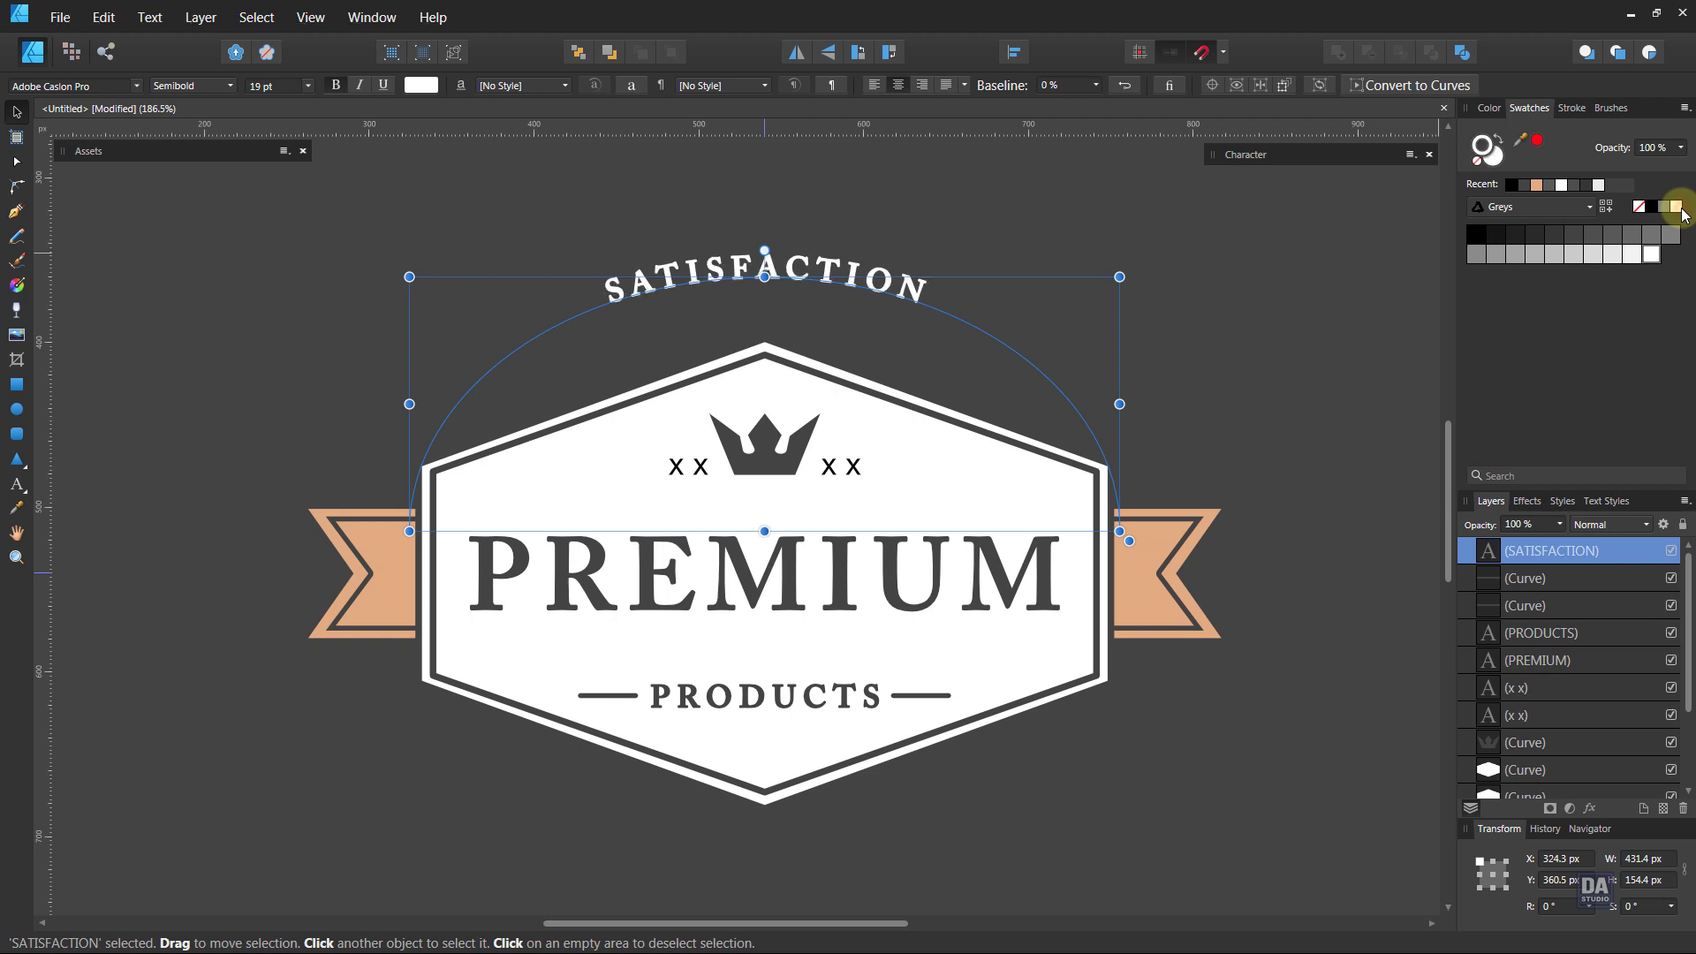
pyautogui.click(1171, 314)
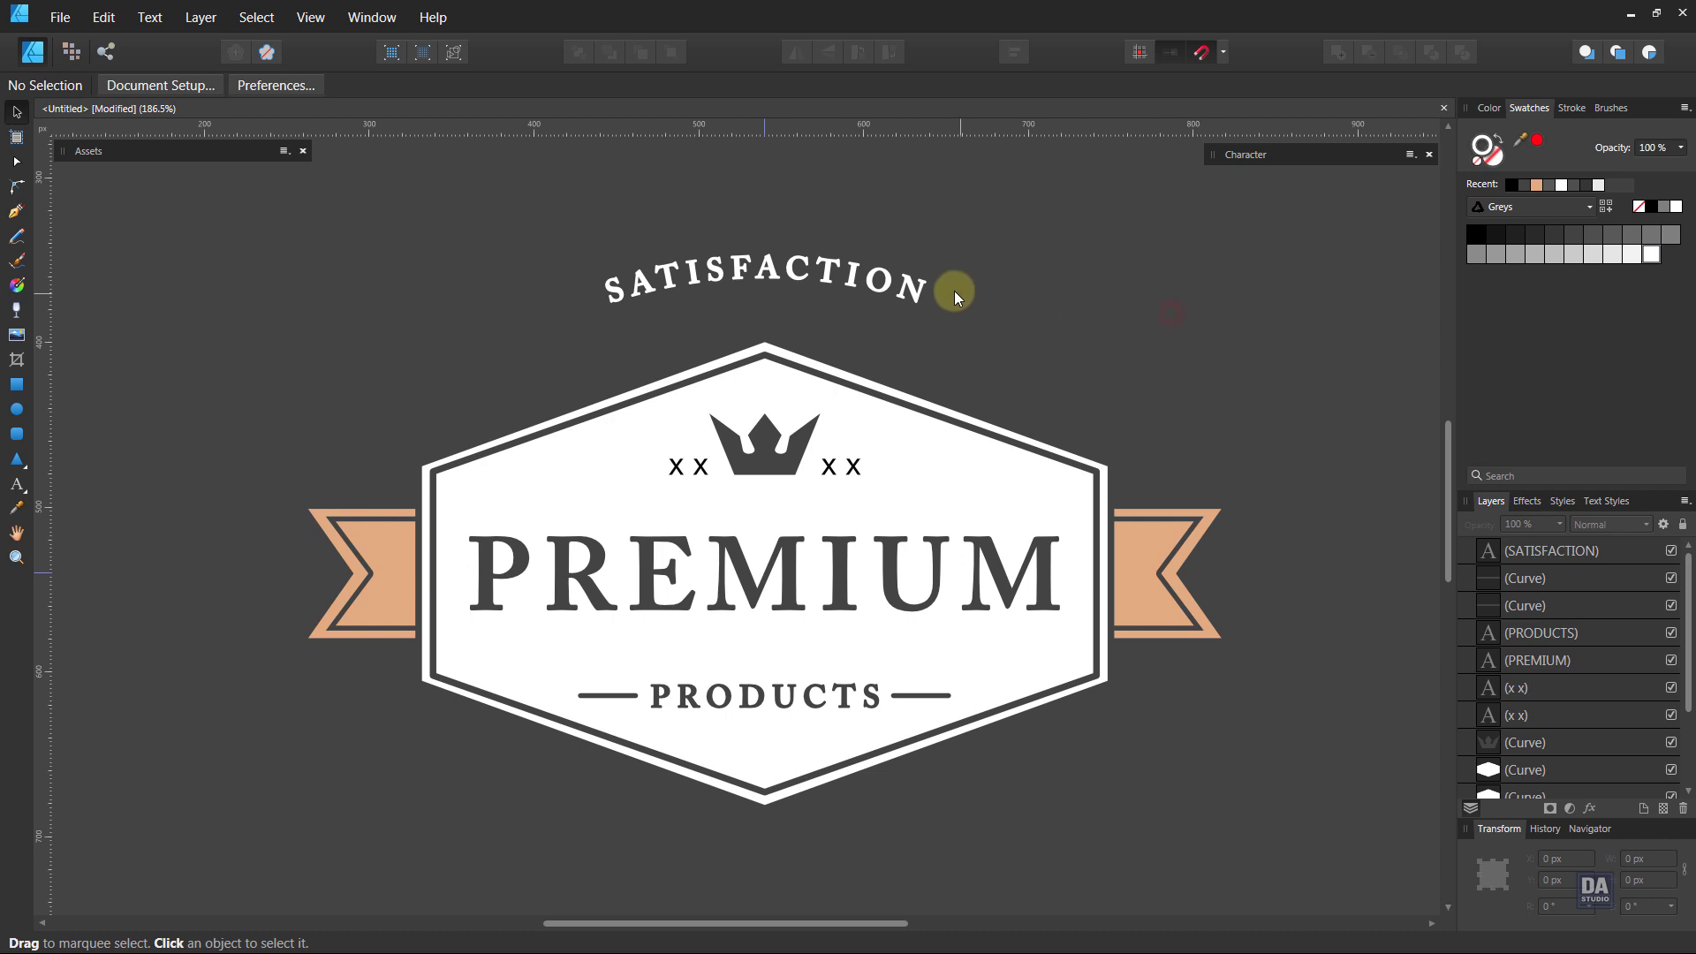
pyautogui.click(902, 293)
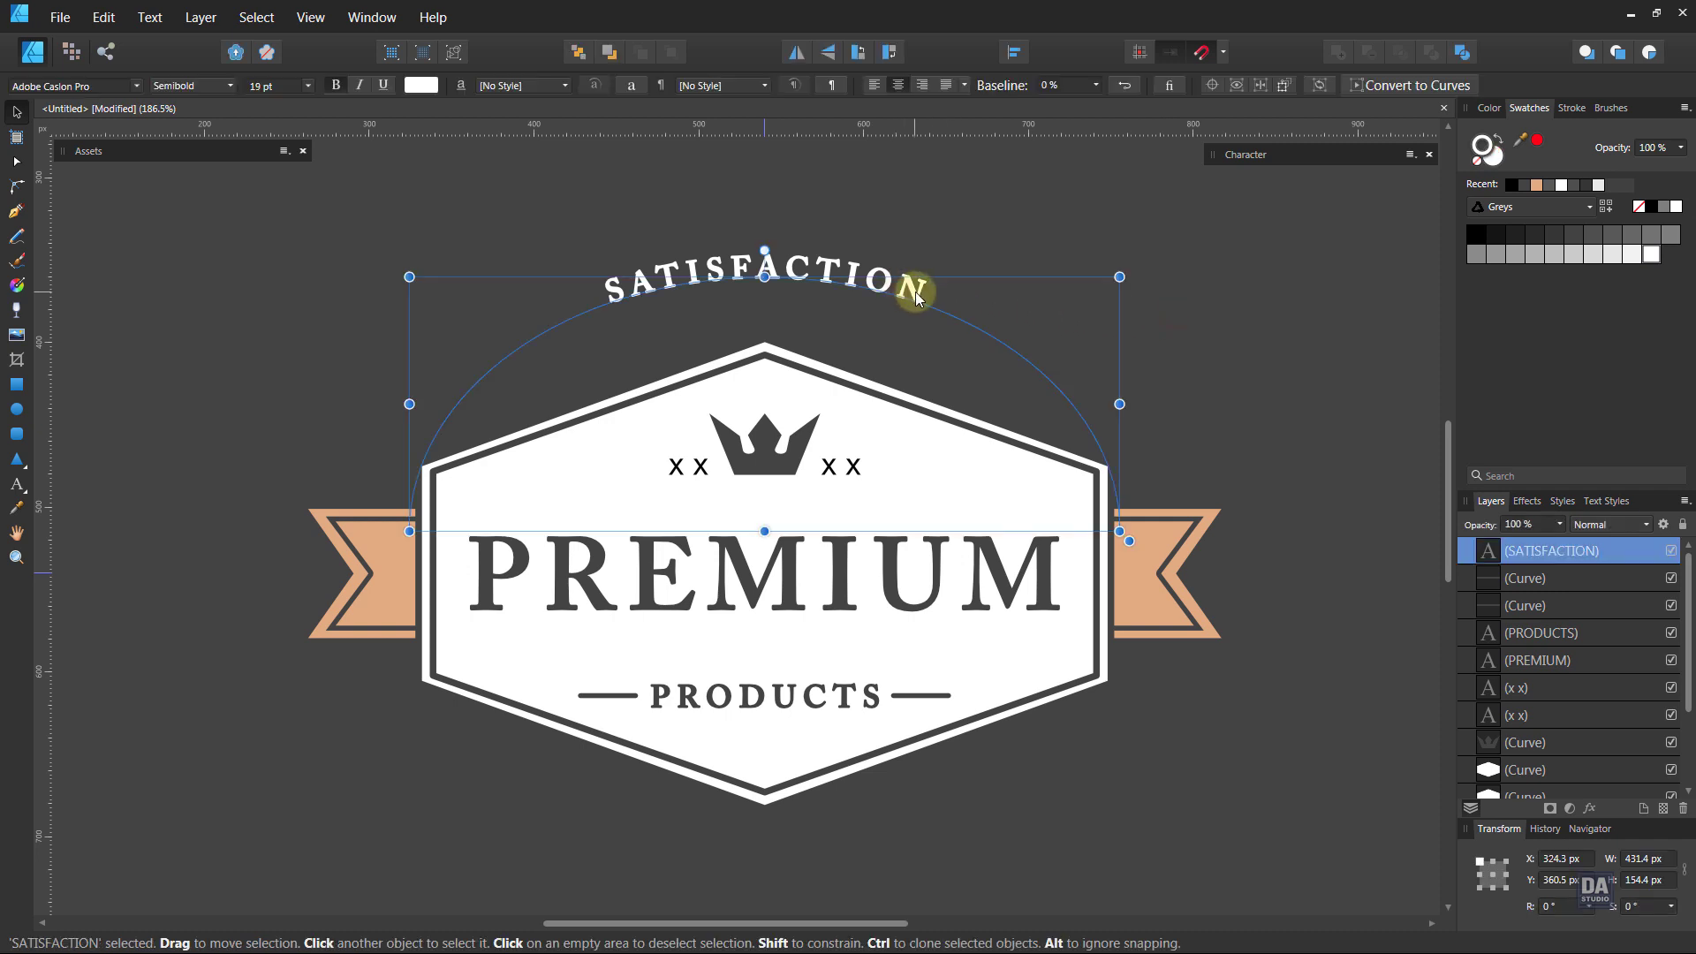
# - Shift where the SATISFACTION text starts along its arc
pyautogui.click(15, 484)
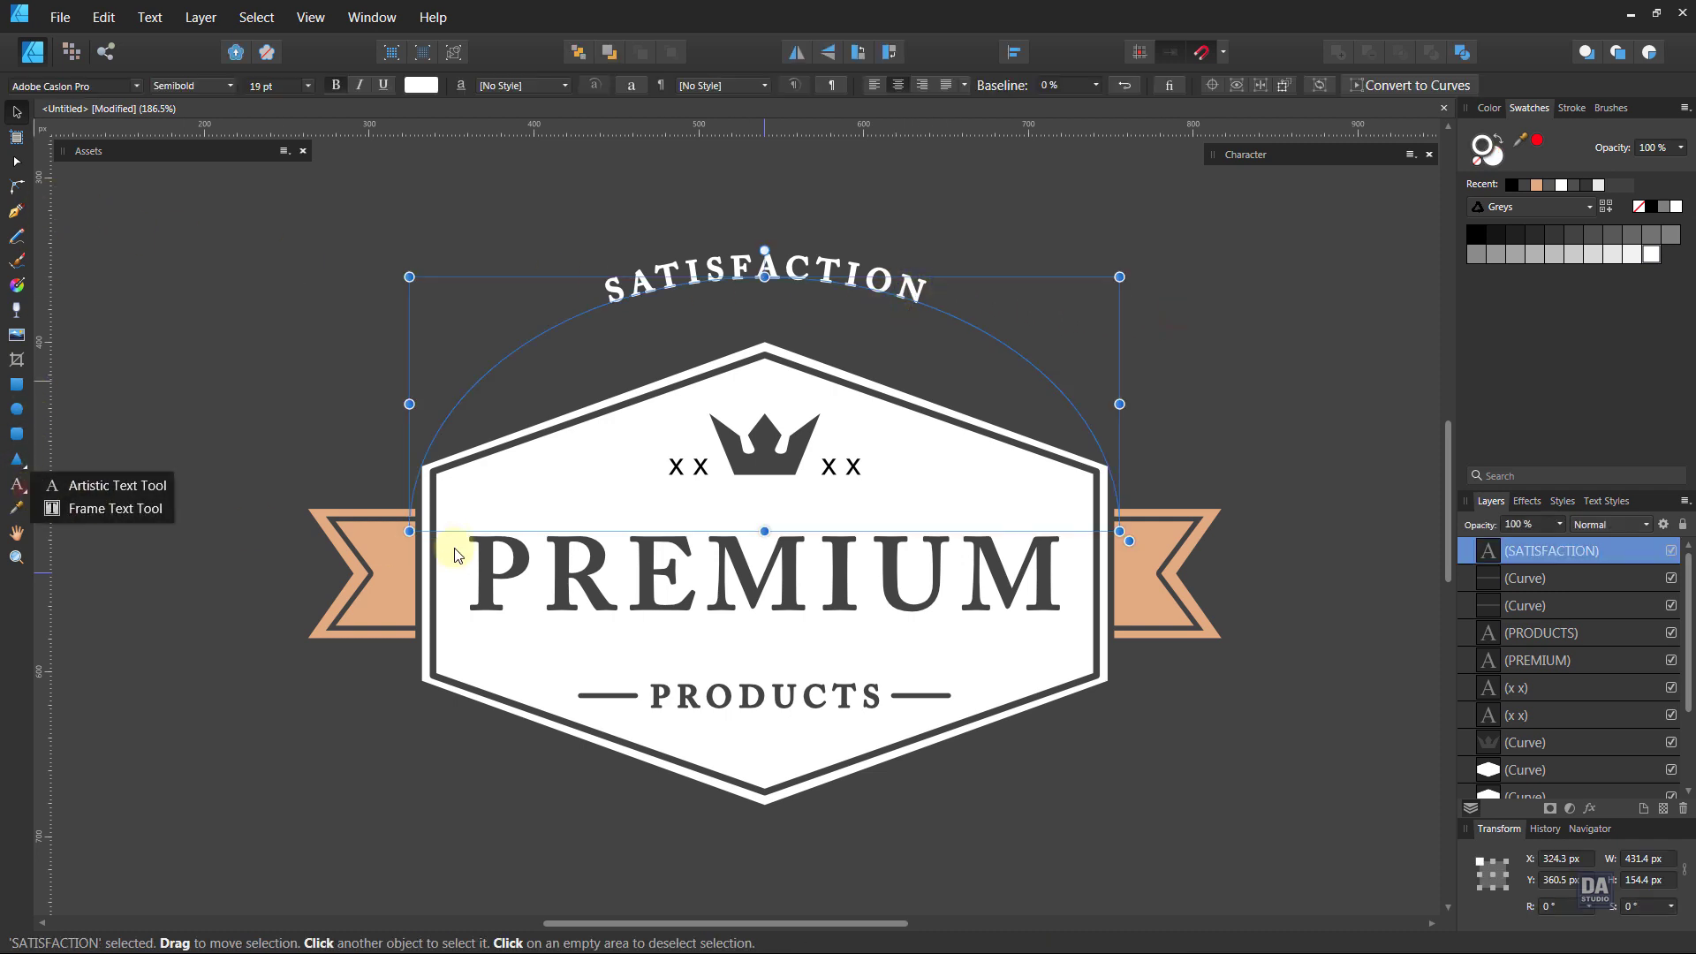
pyautogui.click(106, 485)
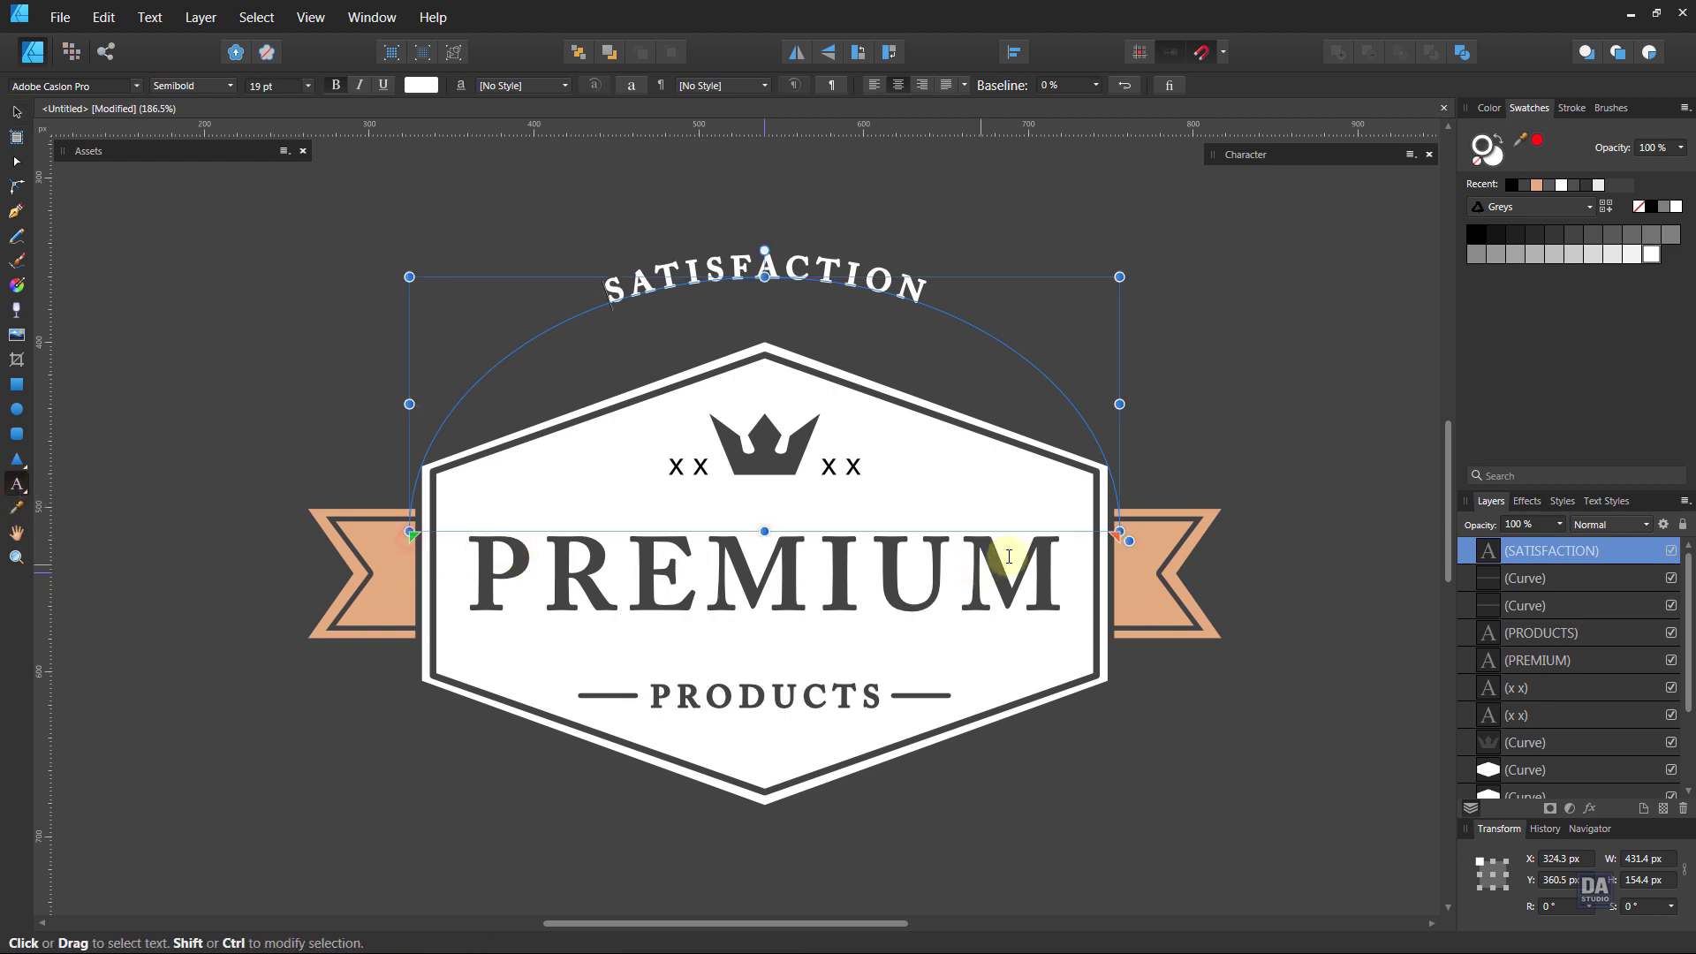
pyautogui.moveTo(1120, 541); pyautogui.dragTo(1115, 644)
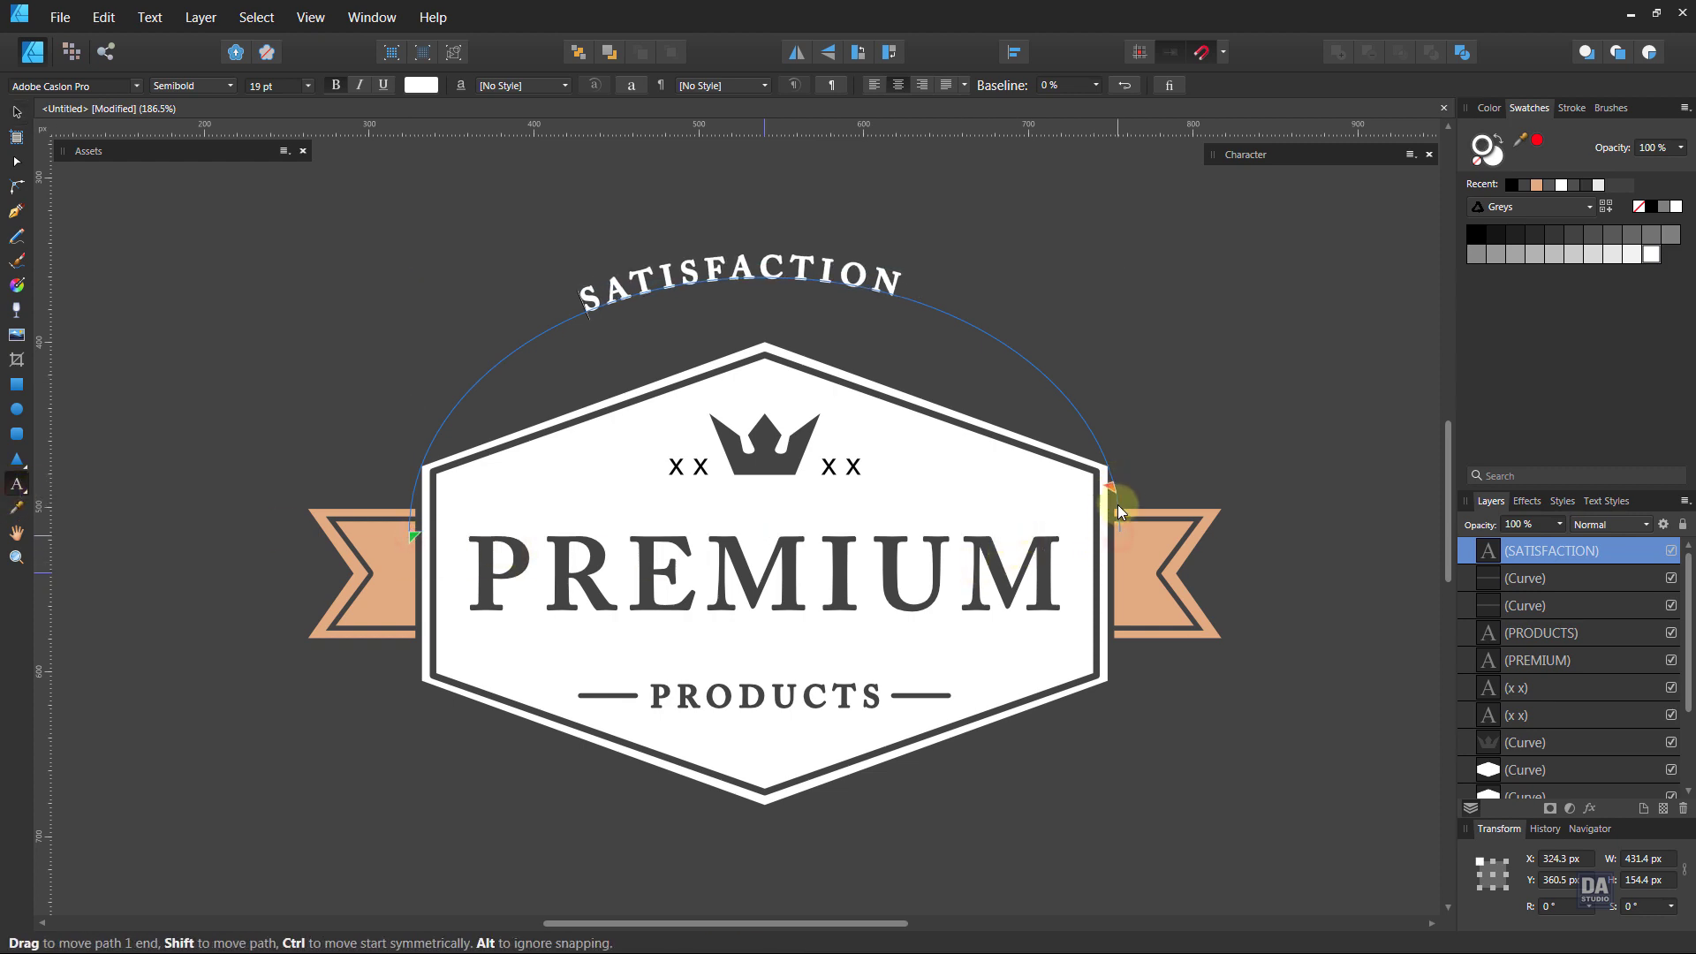
pyautogui.click(15, 113)
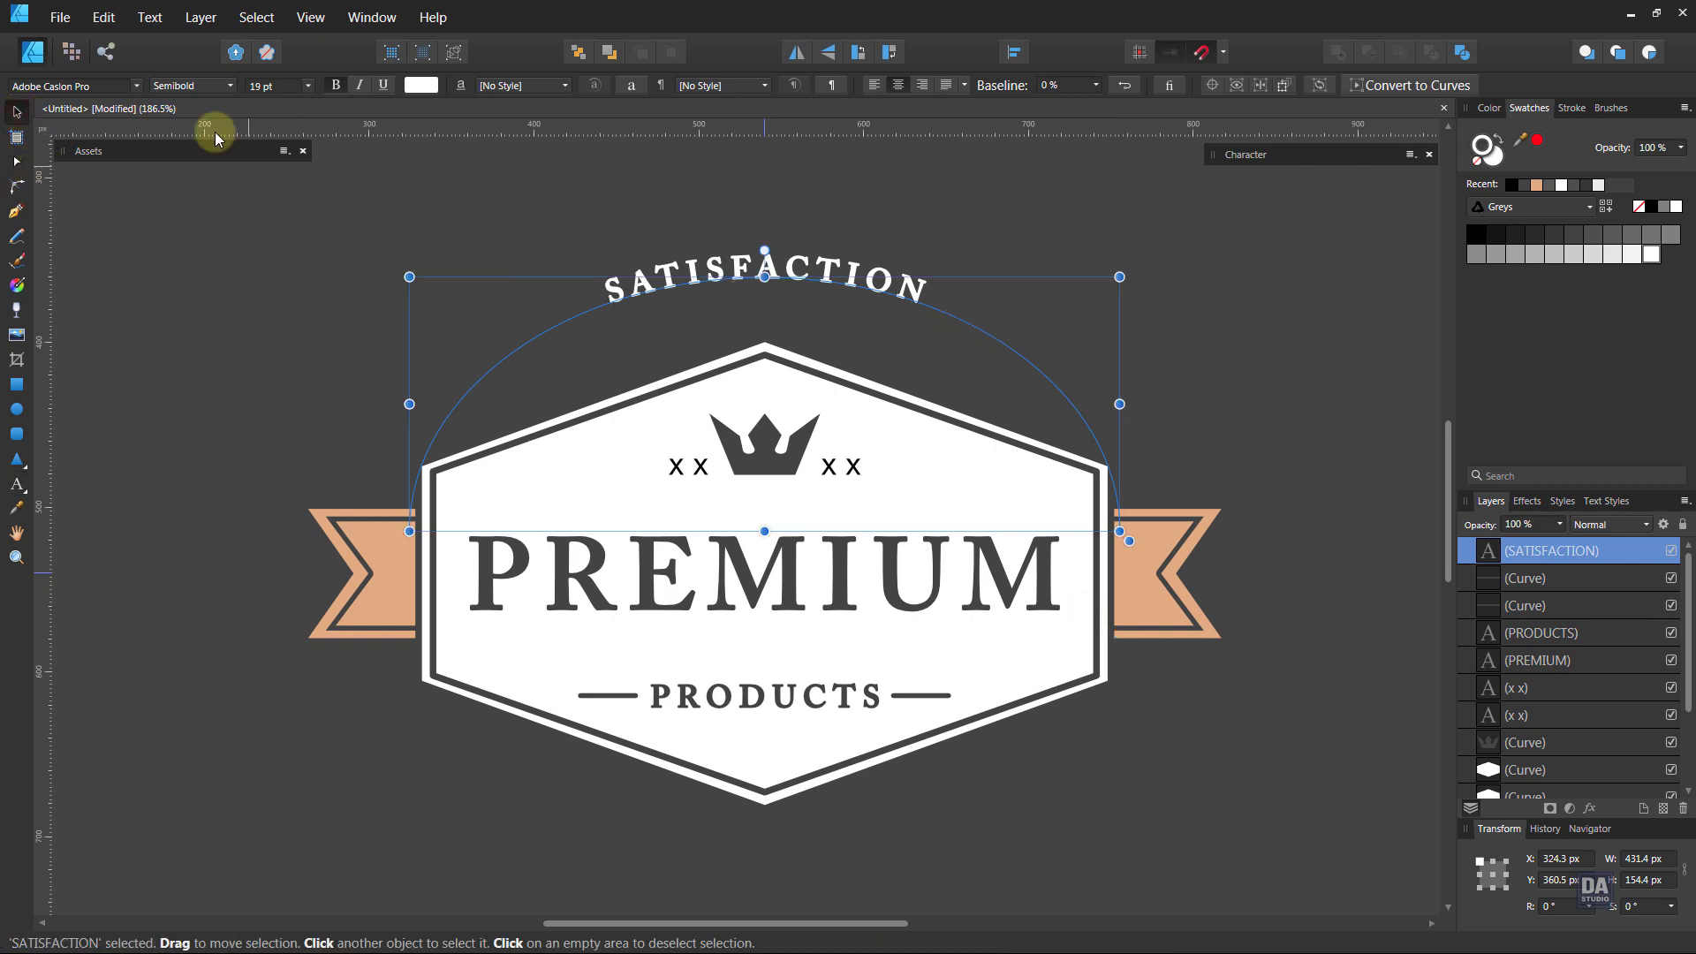
# - Set the SATISFACTION text to Adobe Arabic in Regular style
pyautogui.click(190, 85)
pyautogui.click(185, 106)
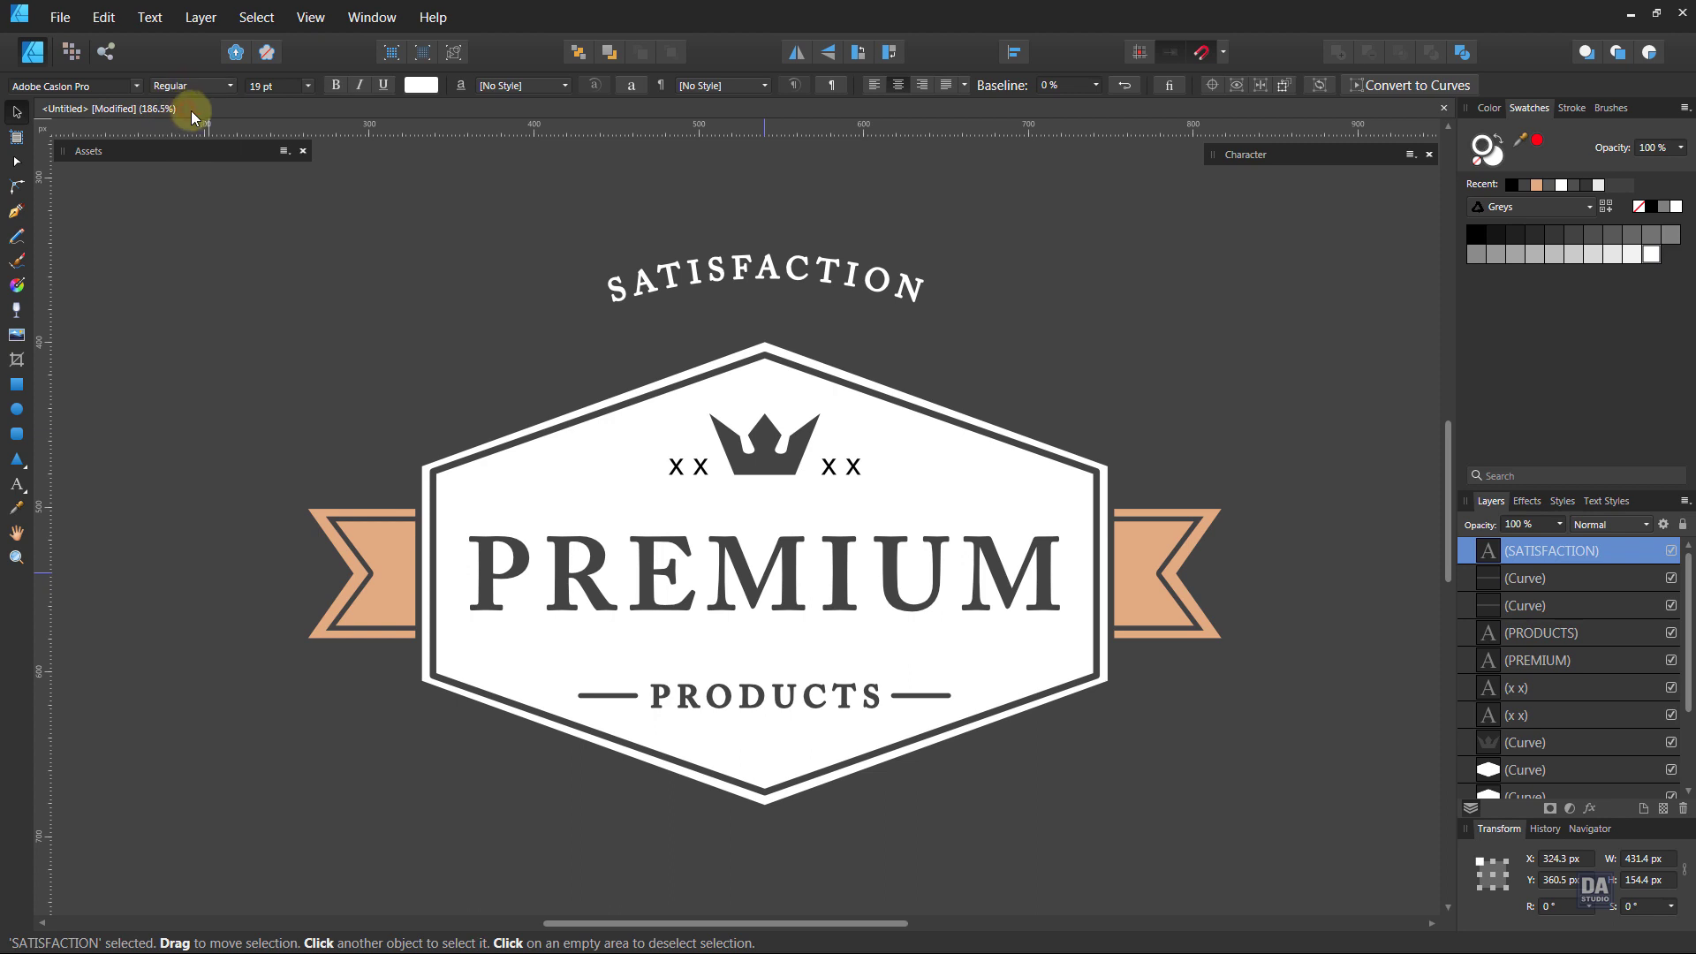
pyautogui.click(136, 86)
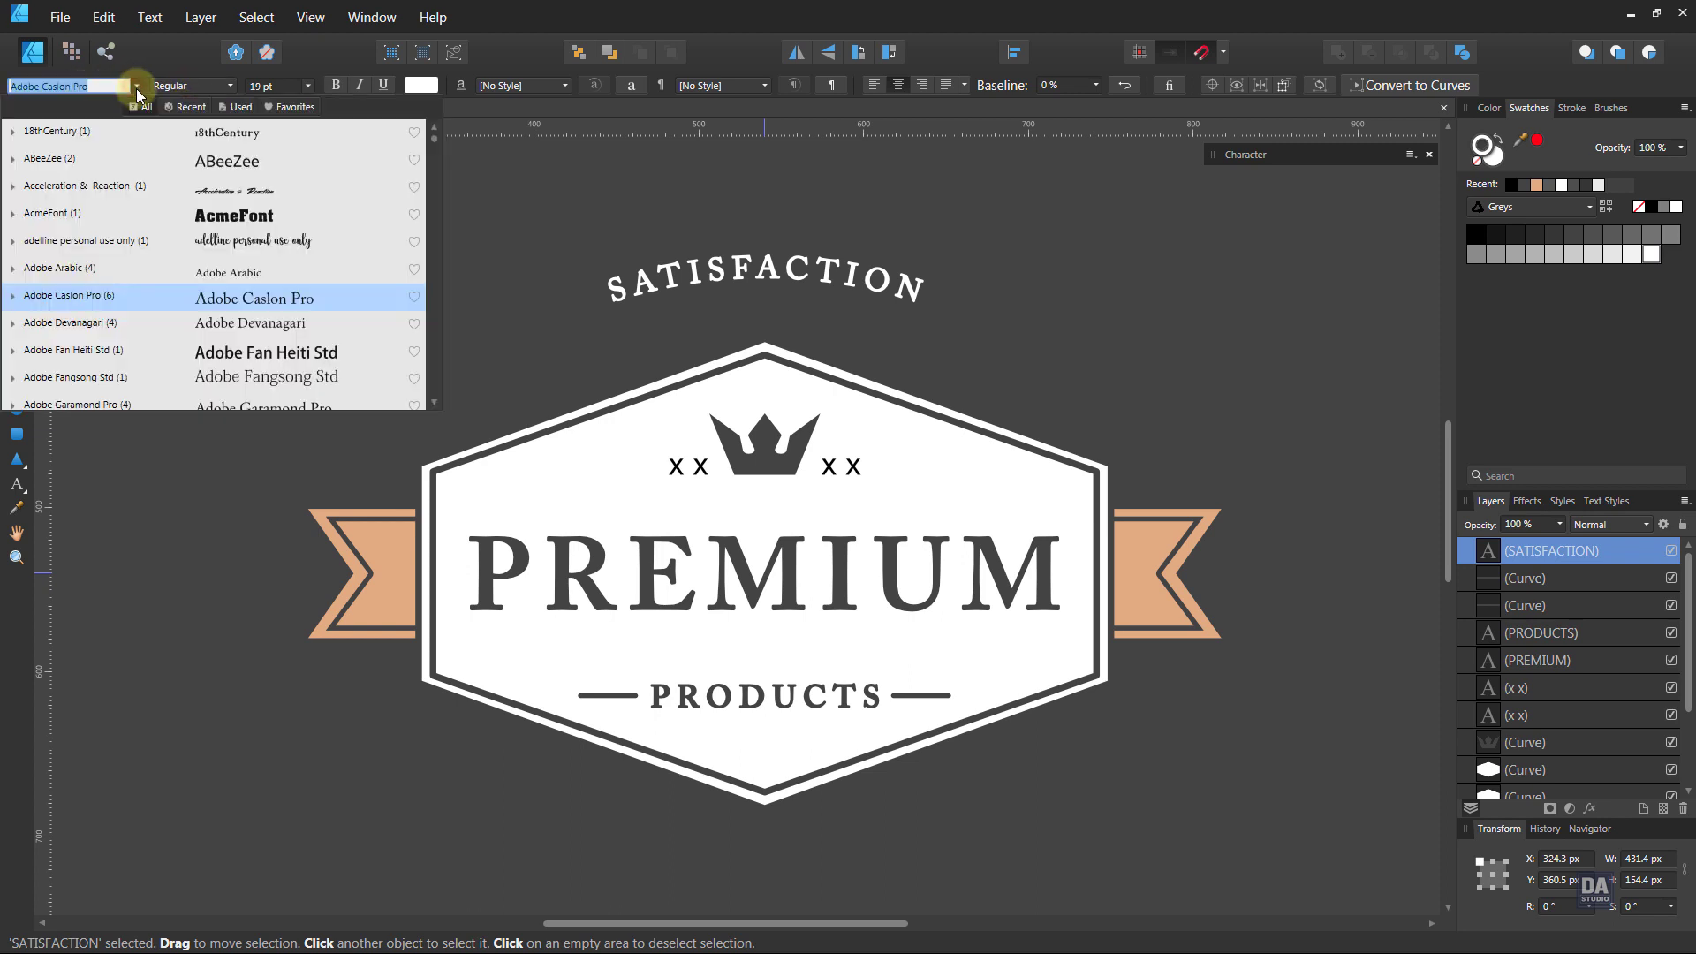
pyautogui.click(171, 283)
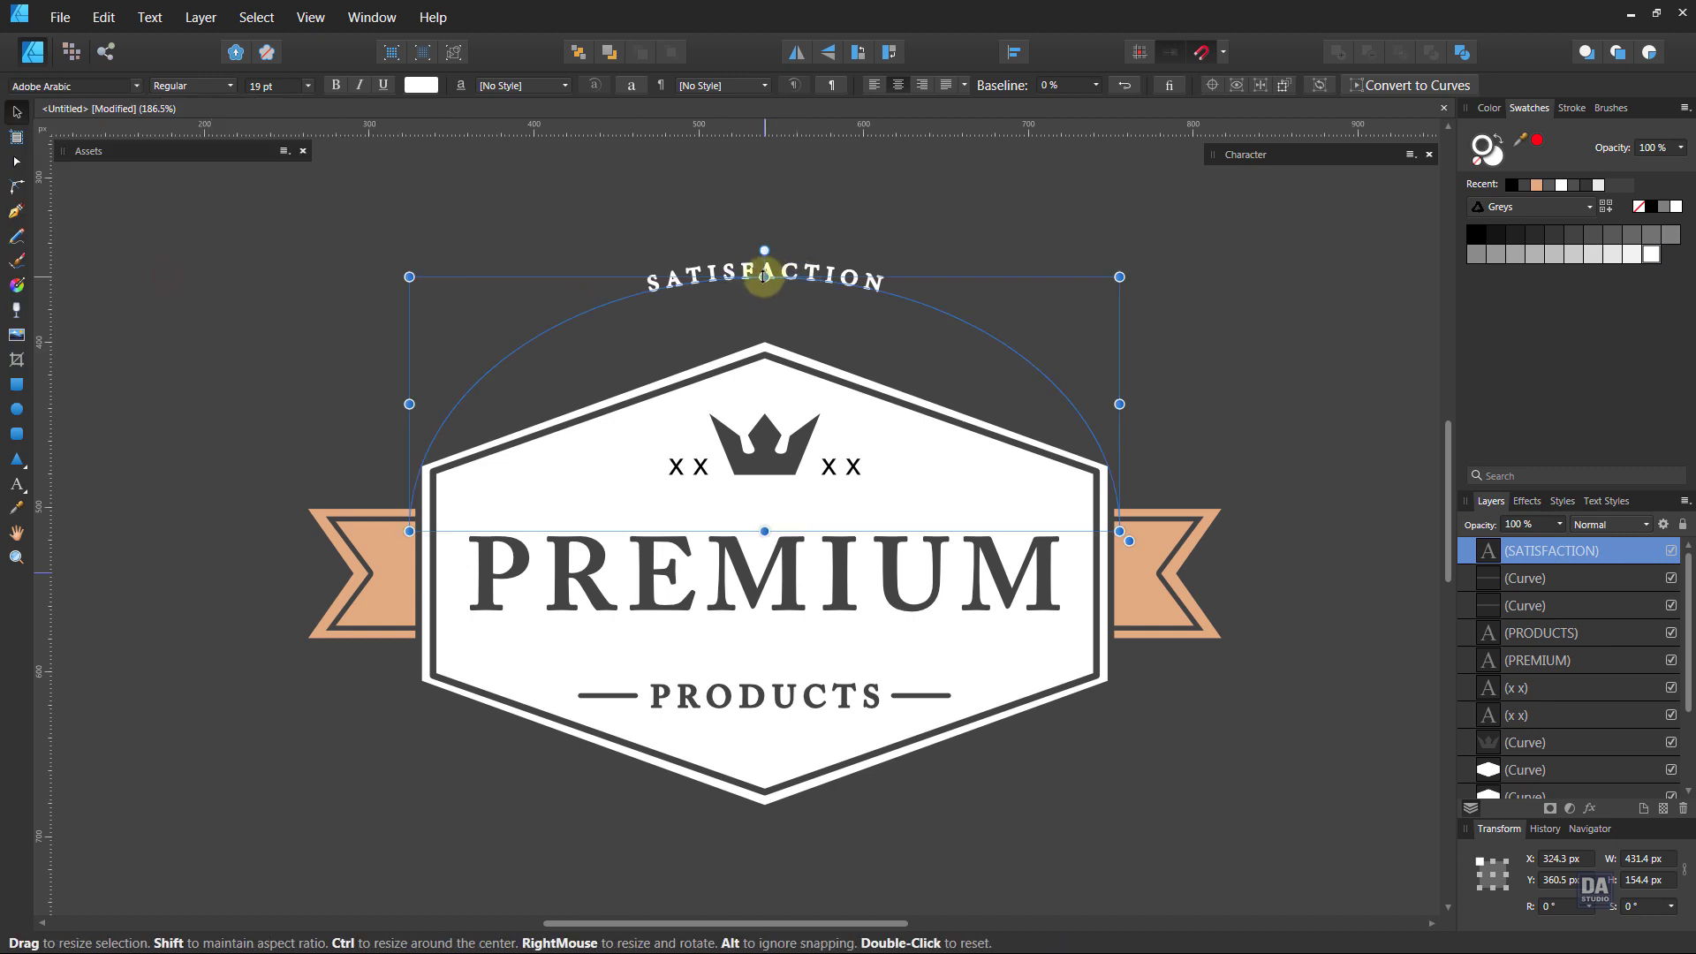
# - Lower the top of the SATISFACTION arc and widen its letter tracking
pyautogui.moveTo(765, 277); pyautogui.dragTo(766, 293)
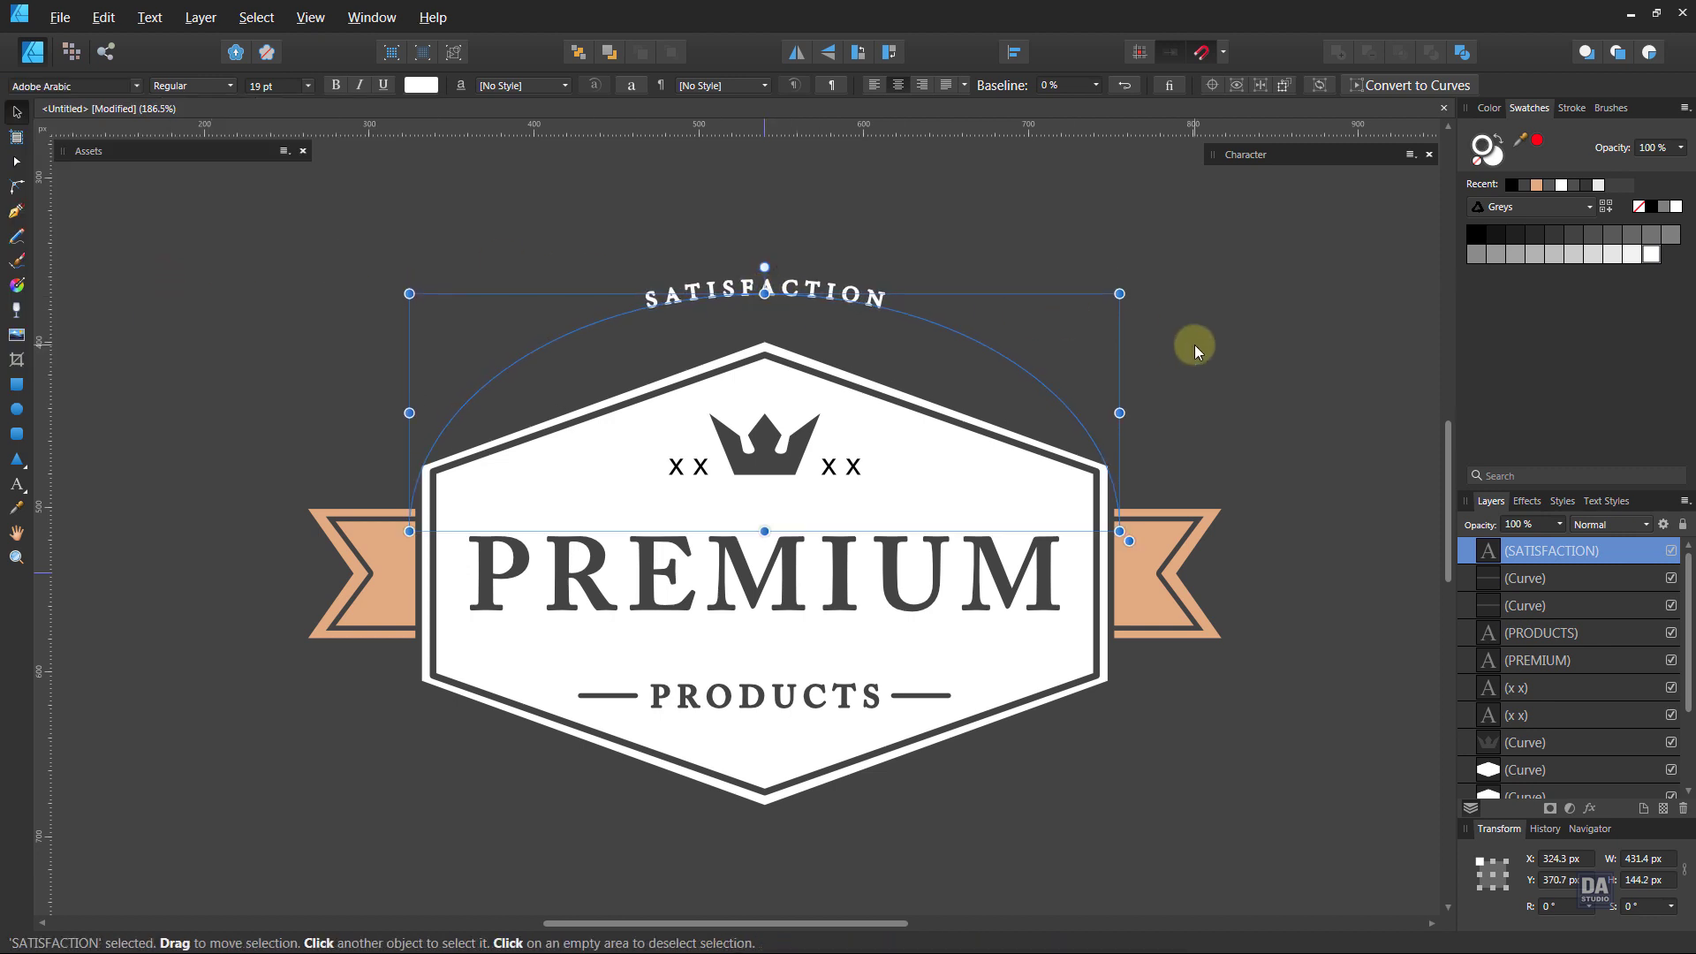
pyautogui.hotkey('alt', 'Right')
pyautogui.hotkey('alt', 'Right')
pyautogui.hotkey('alt', 'Right')
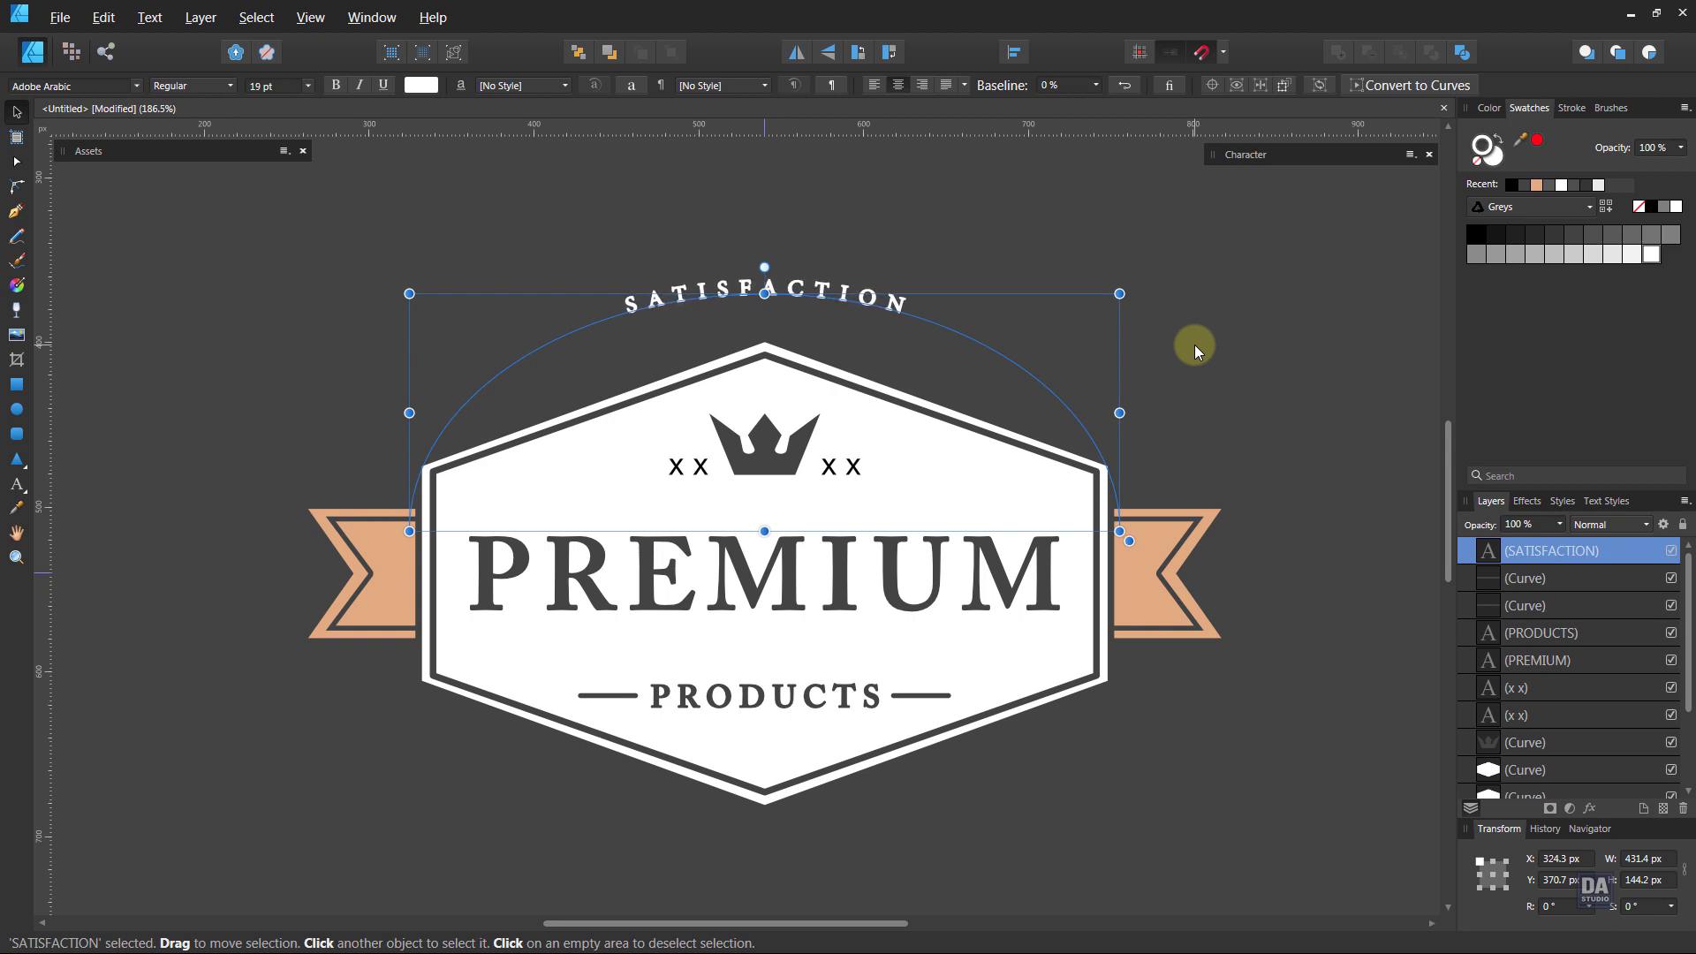
pyautogui.hotkey('alt', 'Right')
pyautogui.hotkey('alt', 'Right')
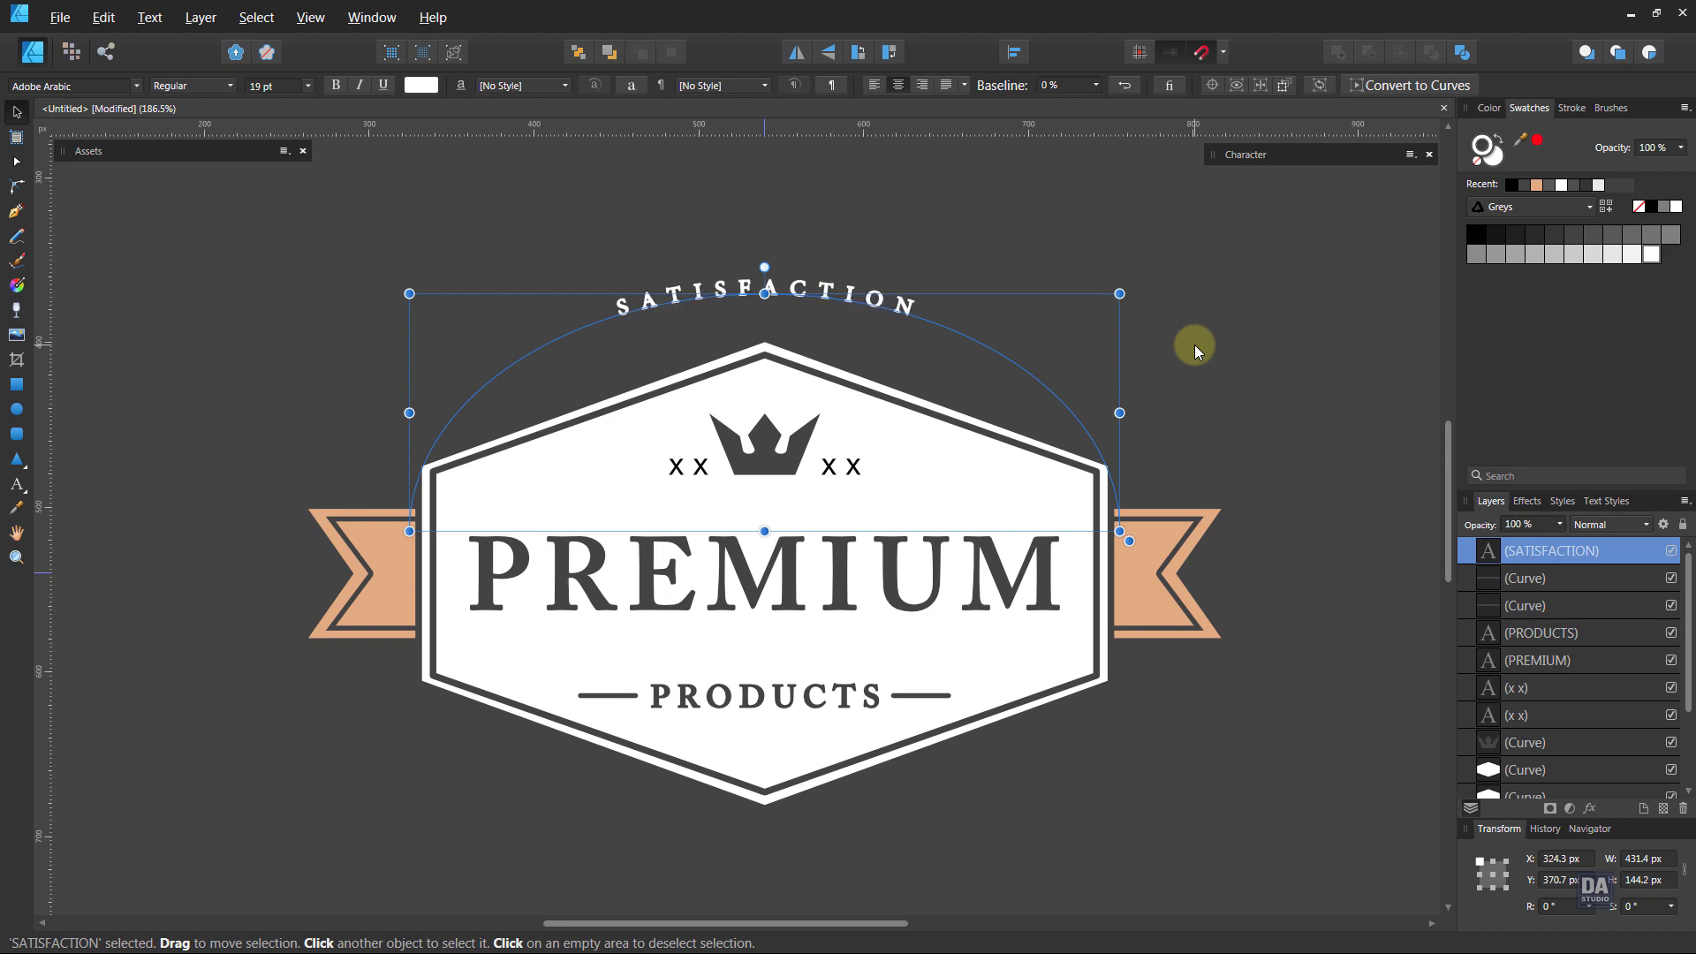
pyautogui.hotkey('alt', 'Right')
pyautogui.hotkey('alt', 'Right')
pyautogui.hotkey('alt', 'Right')
pyautogui.hotkey('alt', 'Right')
pyautogui.hotkey('alt', 'Right')
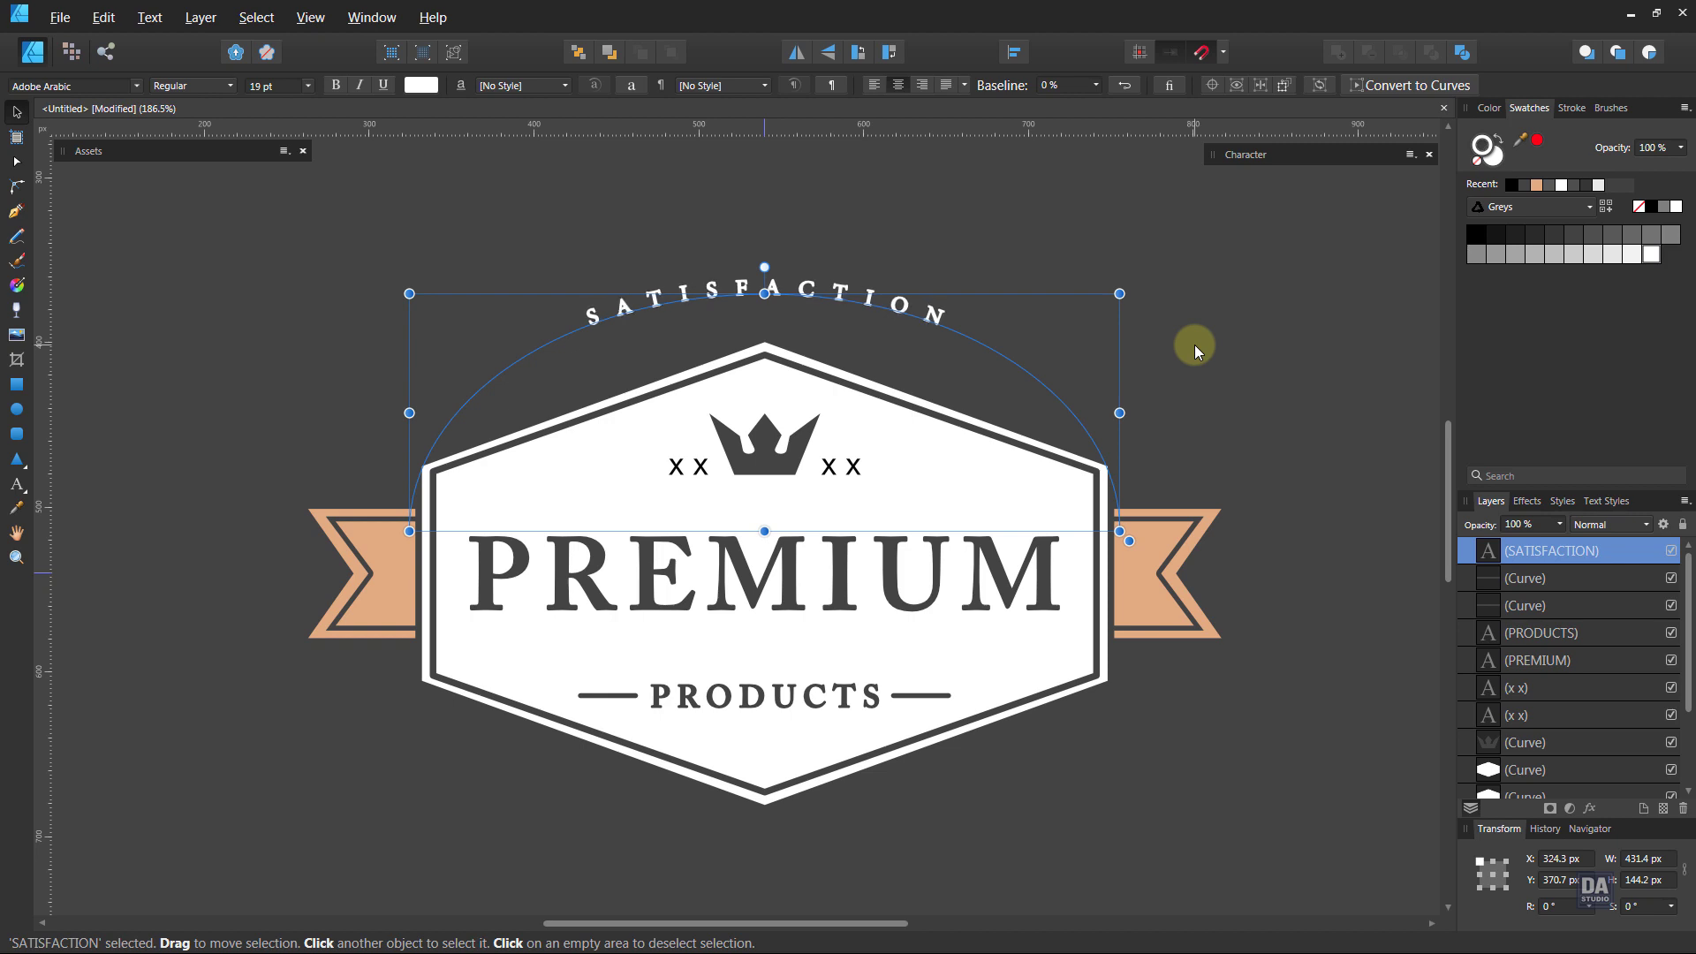
pyautogui.hotkey('alt', 'Right')
pyautogui.hotkey('alt', 'Right')
pyautogui.hotkey('alt', 'Left')
pyautogui.hotkey('alt', 'Left')
pyautogui.hotkey('alt', 'Left')
pyautogui.hotkey('alt', 'Left')
pyautogui.hotkey('alt', 'Left')
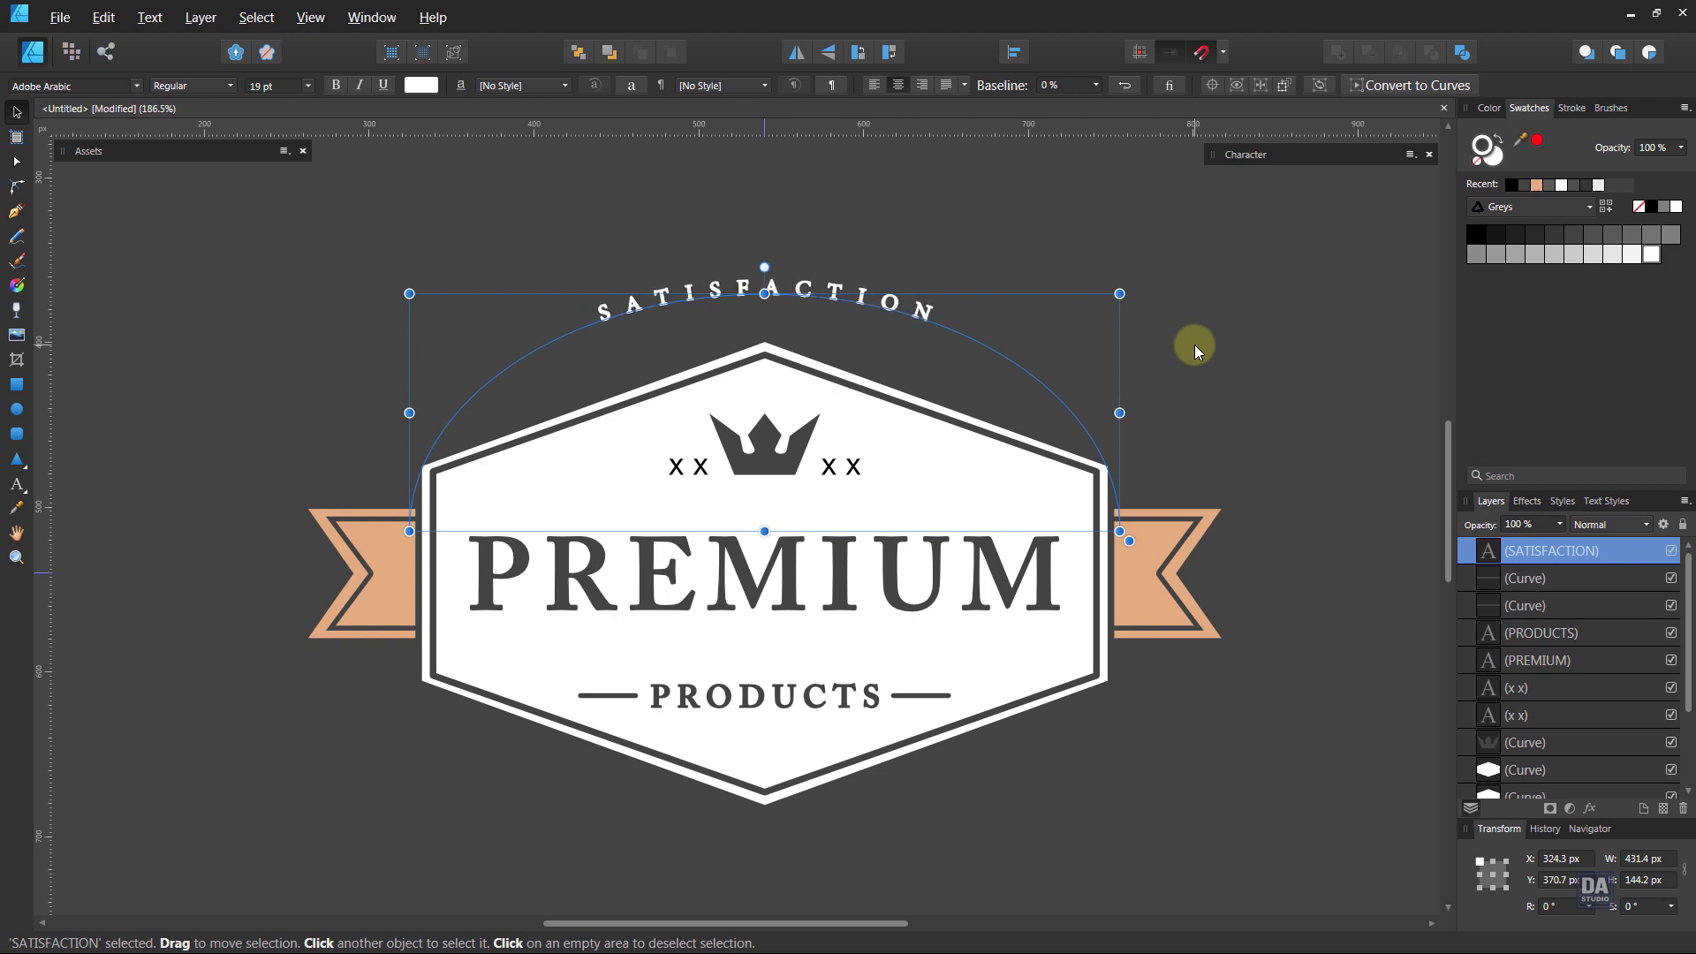
pyautogui.hotkey('alt', 'Left')
pyautogui.hotkey('alt', 'Left')
# - Recentre the SATISFACTION arc text above the badge
pyautogui.scroll(1, 272, 86)
pyautogui.scroll(1, 272, 93)
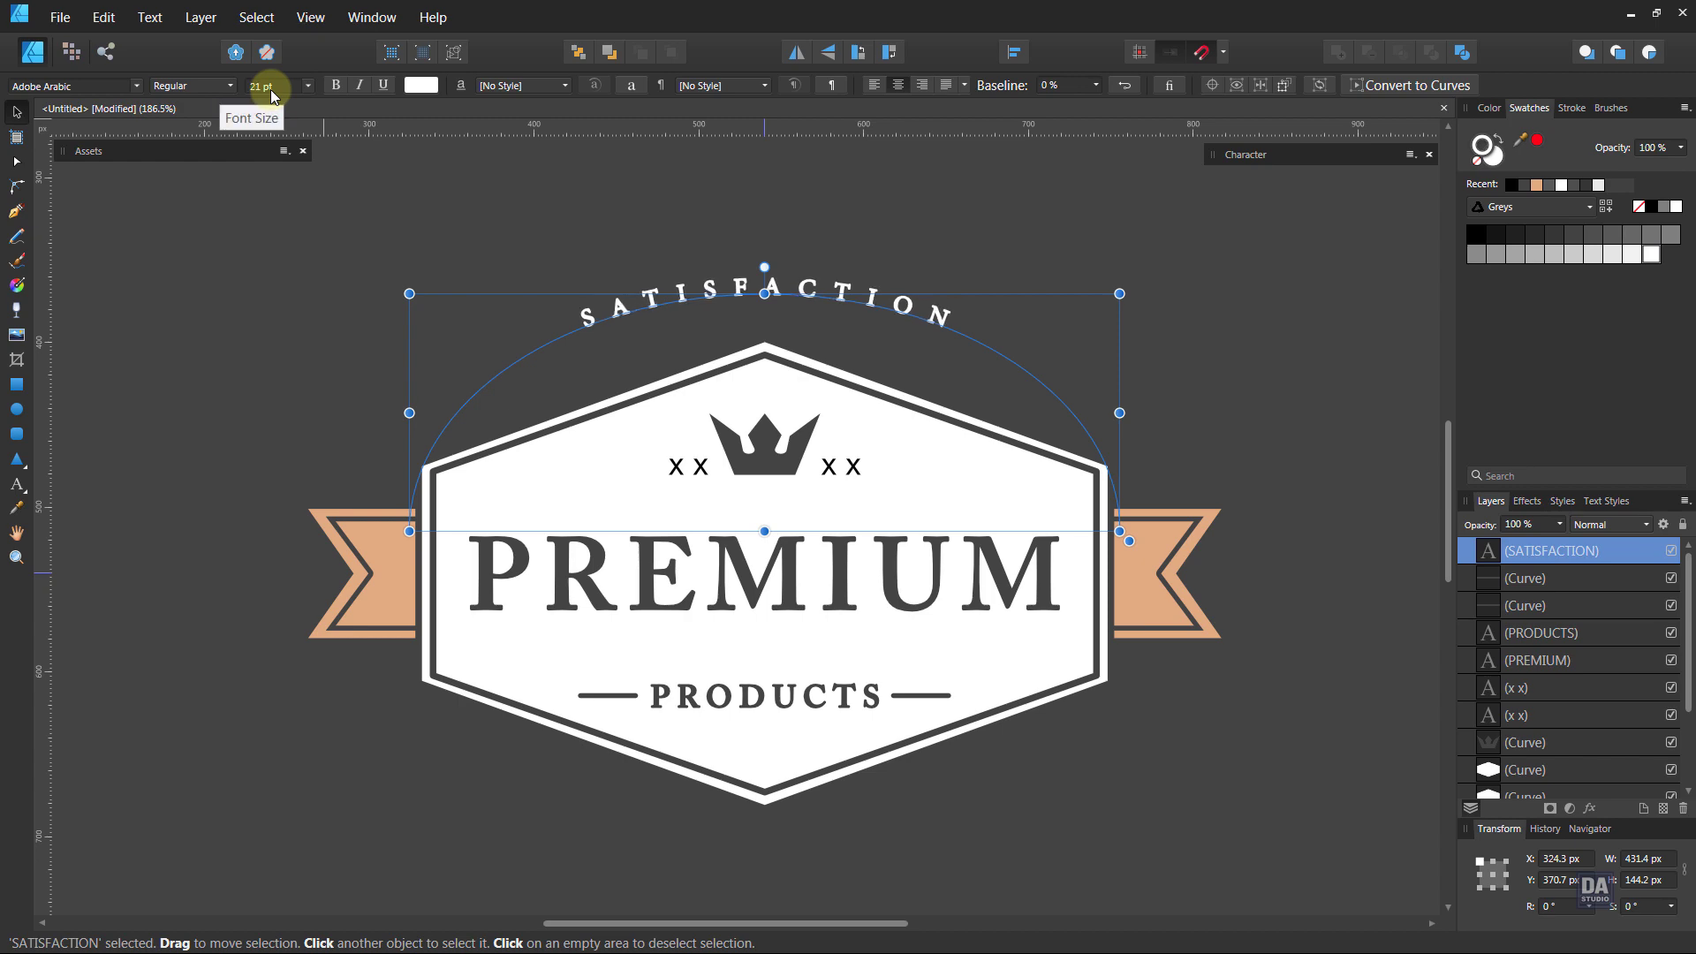
pyautogui.click(1043, 286)
pyautogui.press('z')
pyautogui.hotkey('ctrl', '1')
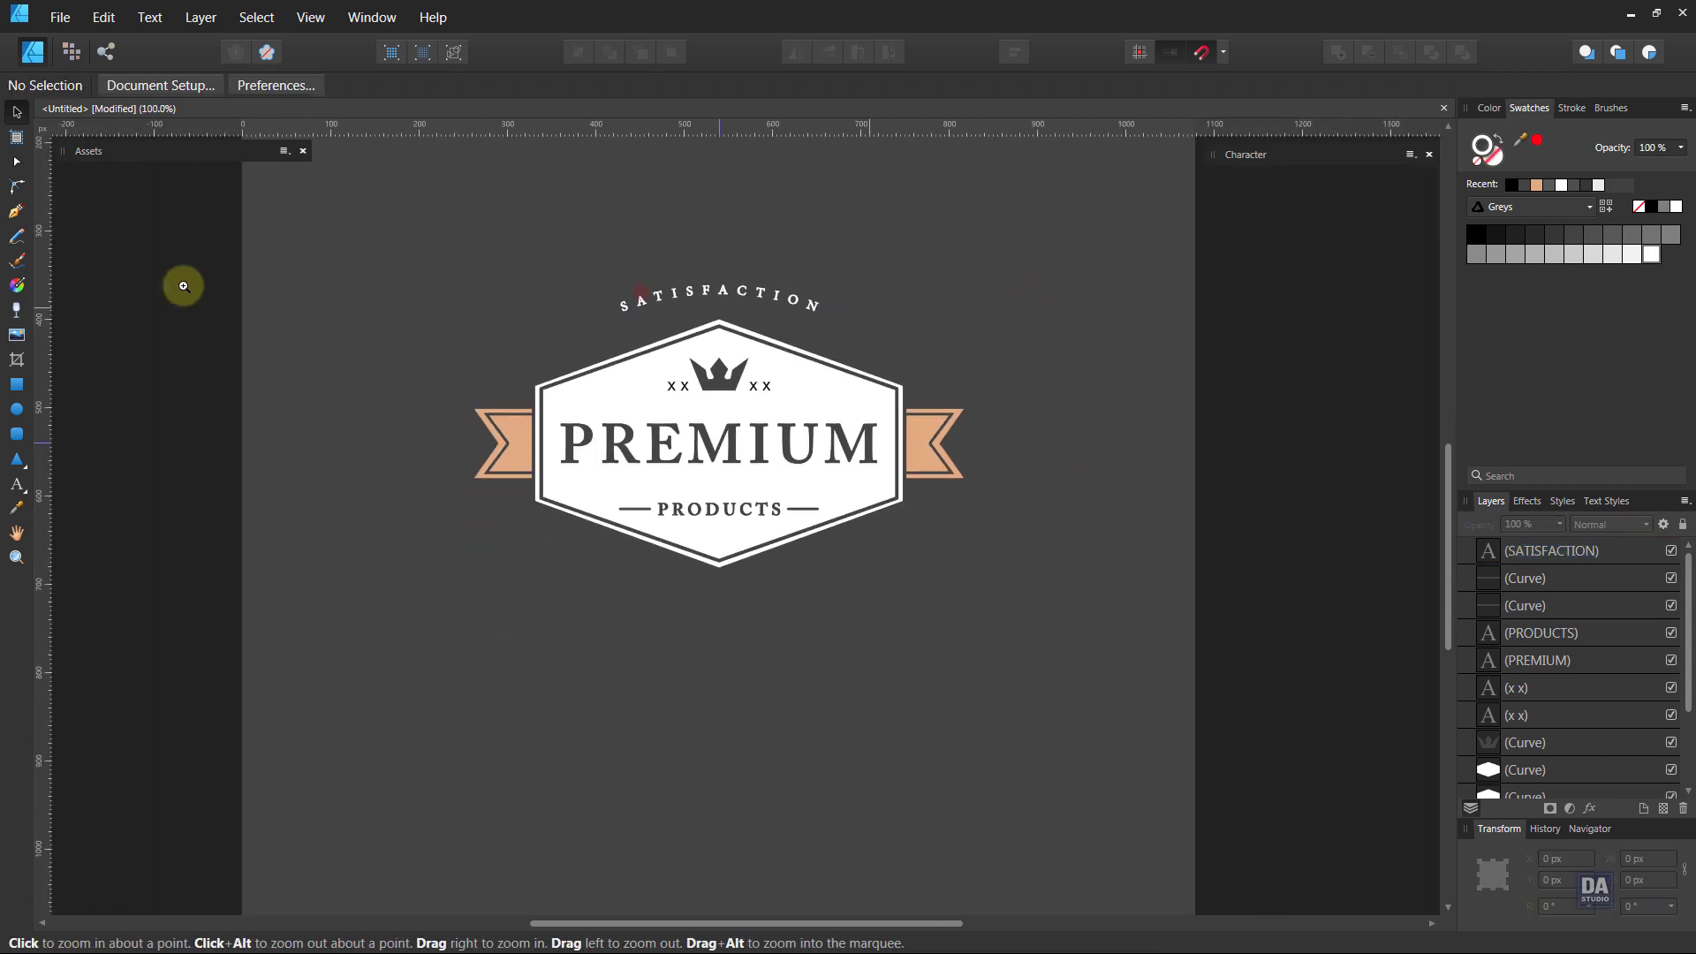
pyautogui.moveTo(676, 293); pyautogui.dragTo(954, 427)
pyautogui.press('v')
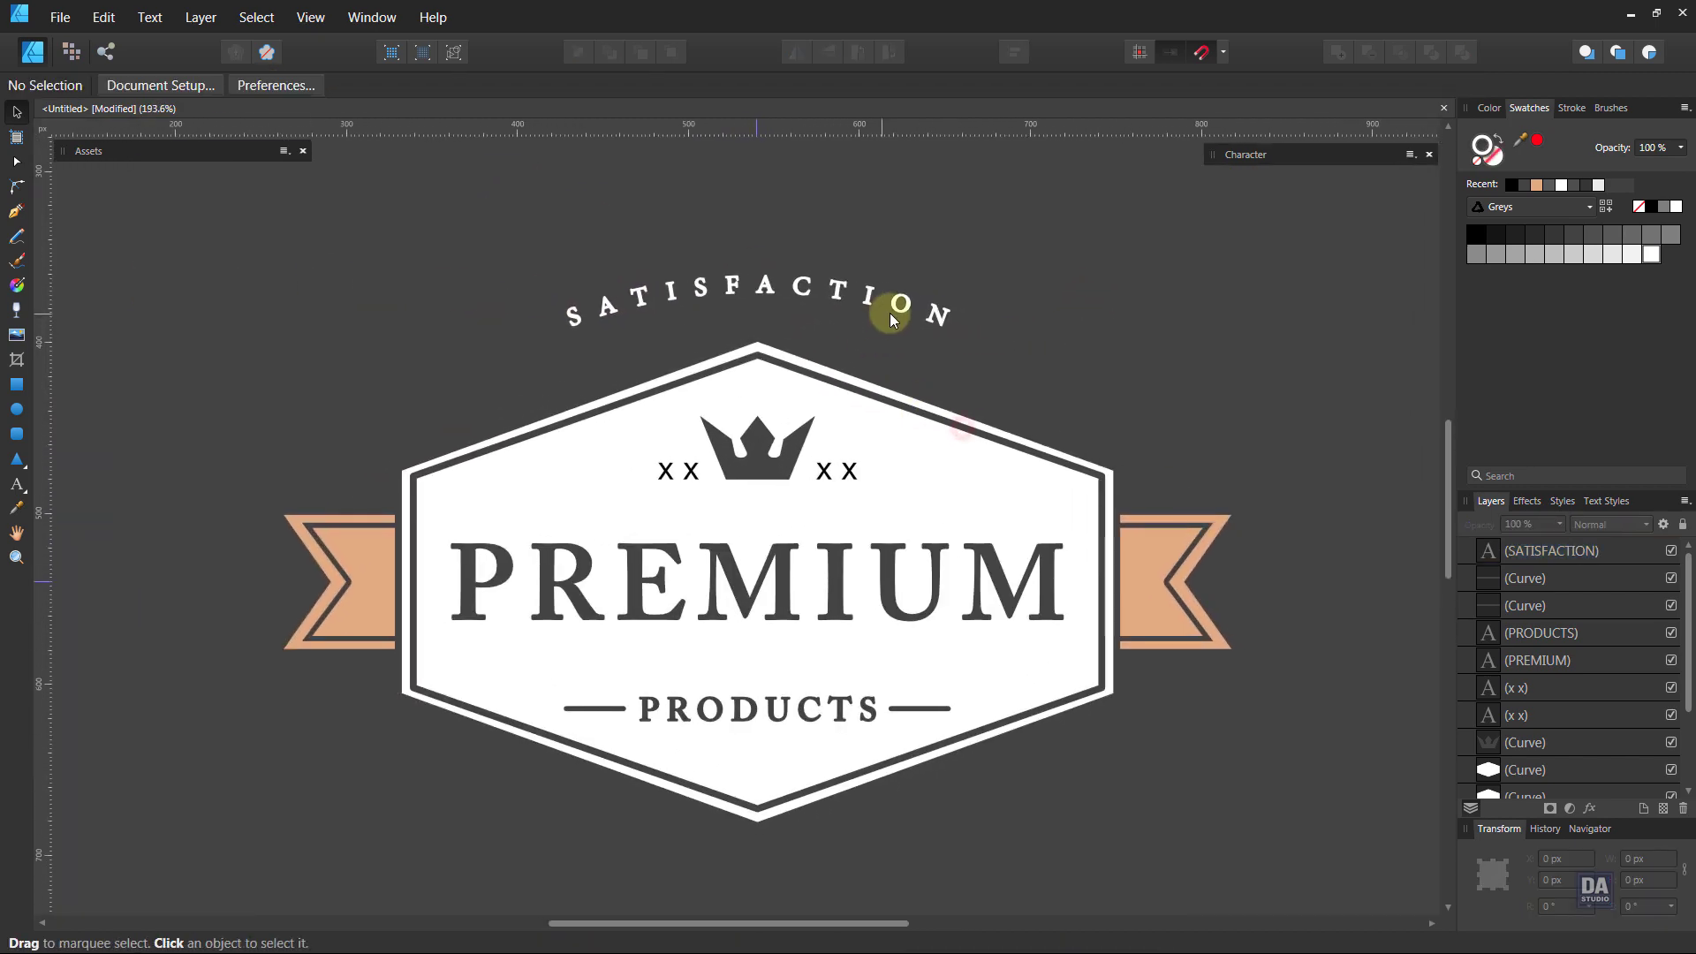
pyautogui.click(891, 318)
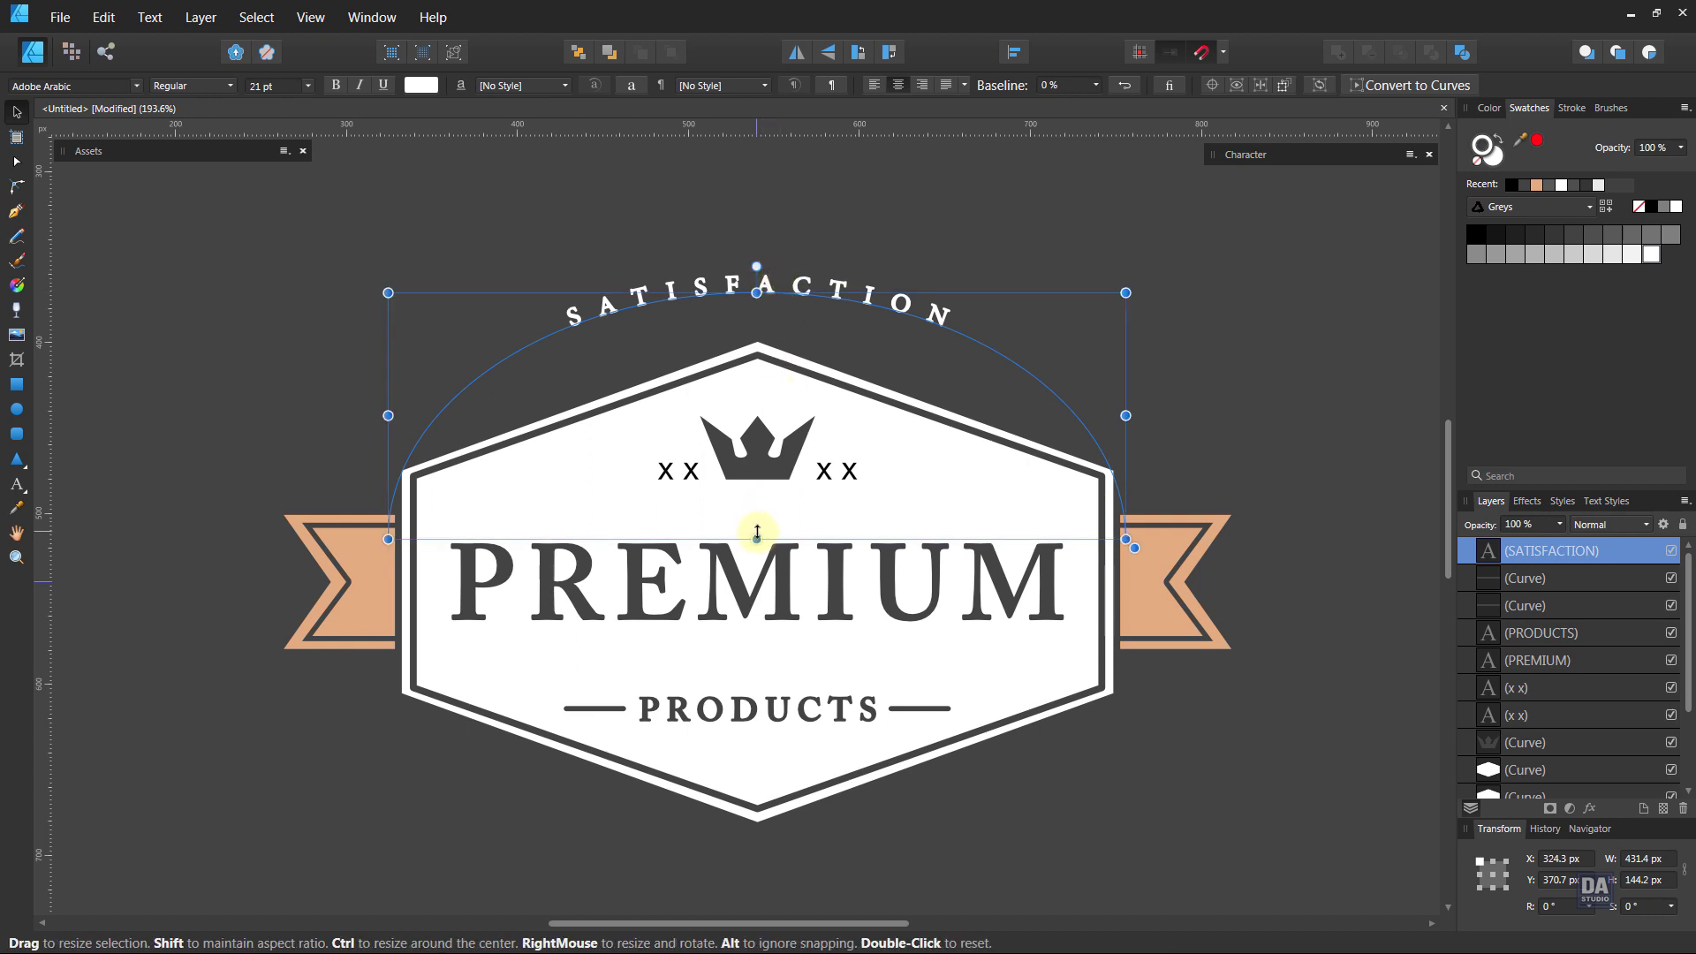
pyautogui.moveTo(781, 545); pyautogui.dragTo(765, 541)
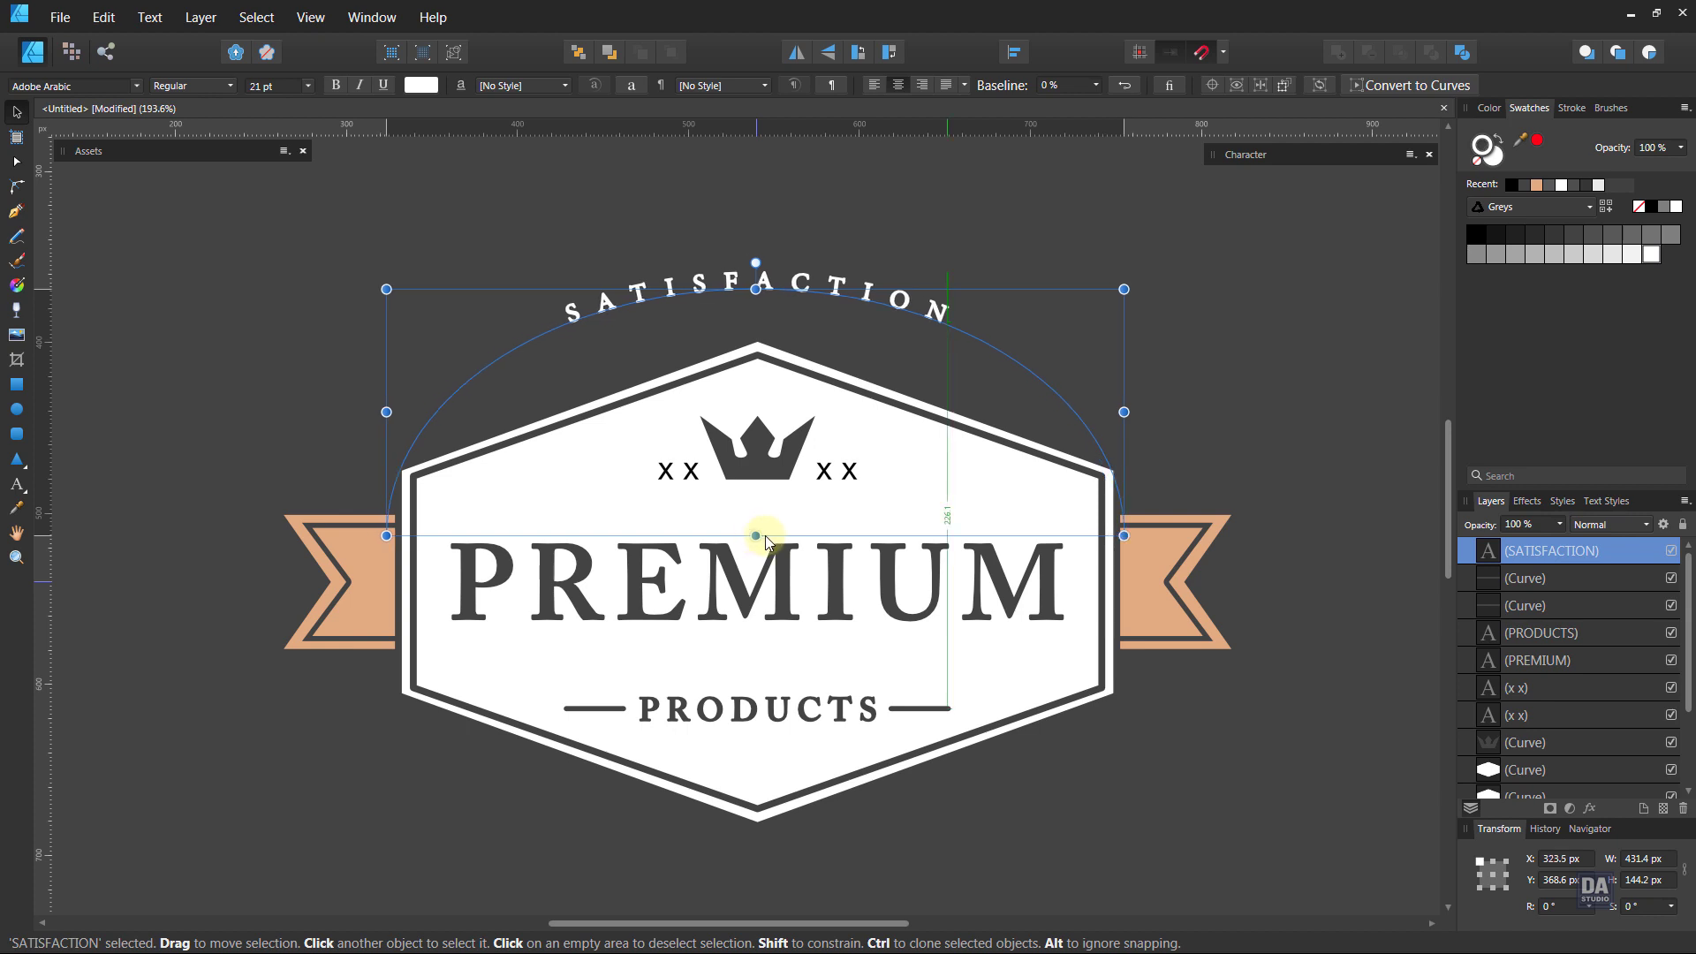
# - Duplicate the SATISFACTION arc text and move the copy below the badge
pyautogui.click(765, 542)
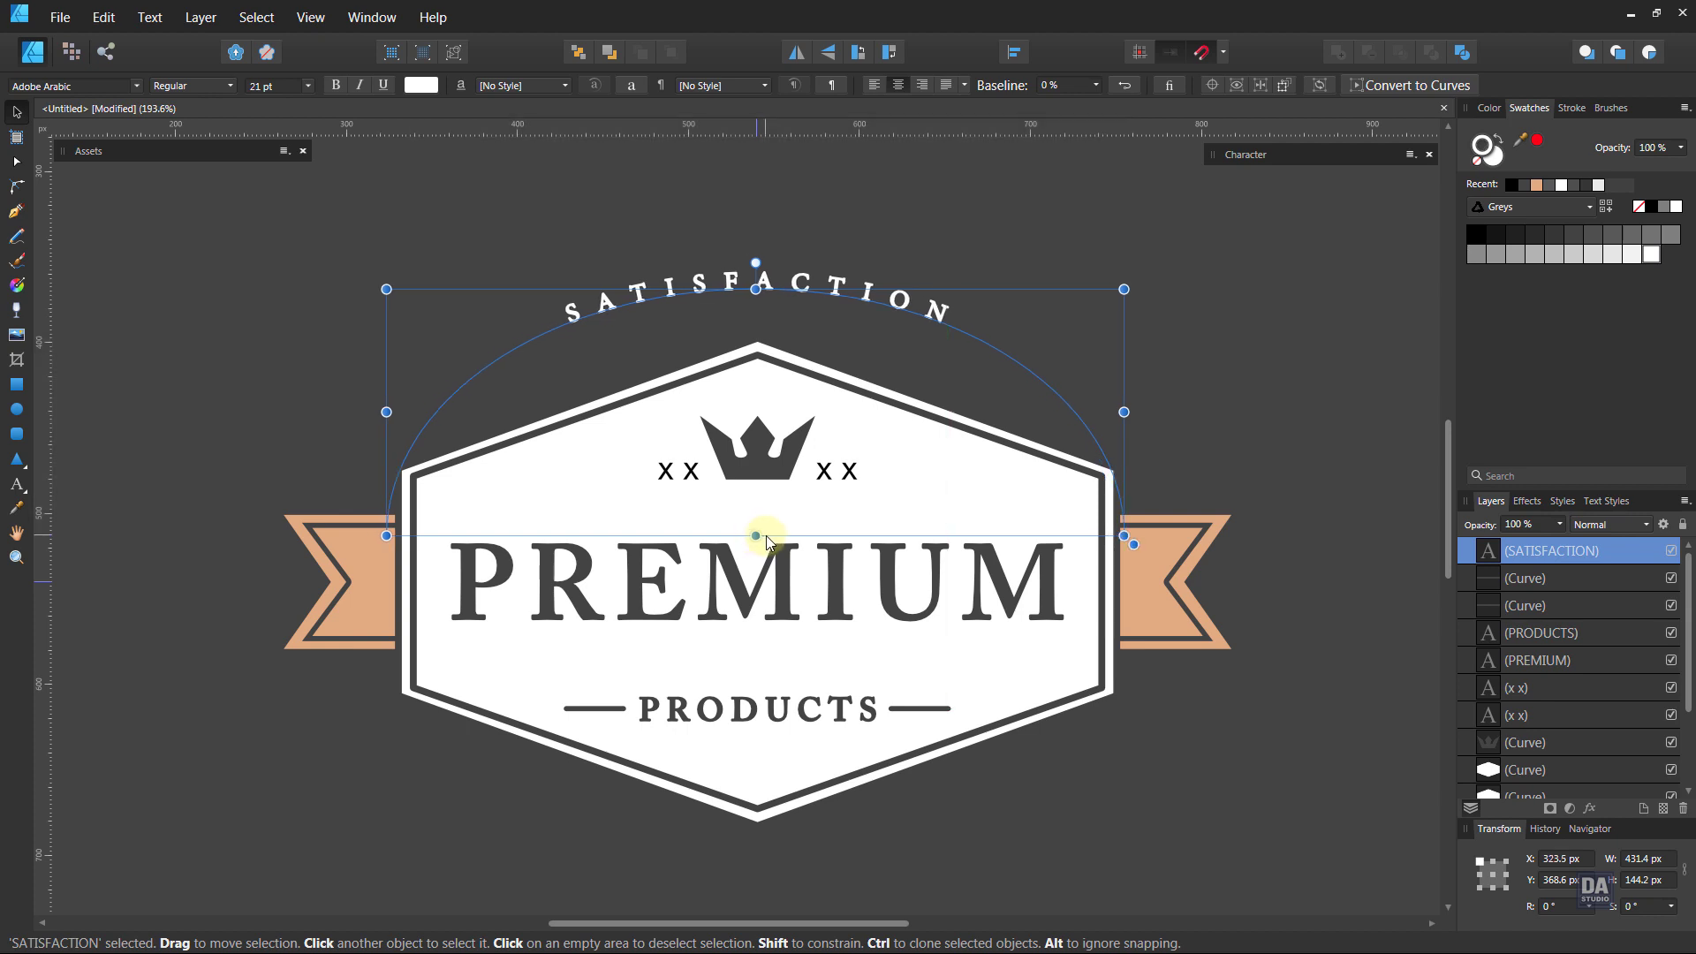
pyautogui.rightClick(1608, 566)
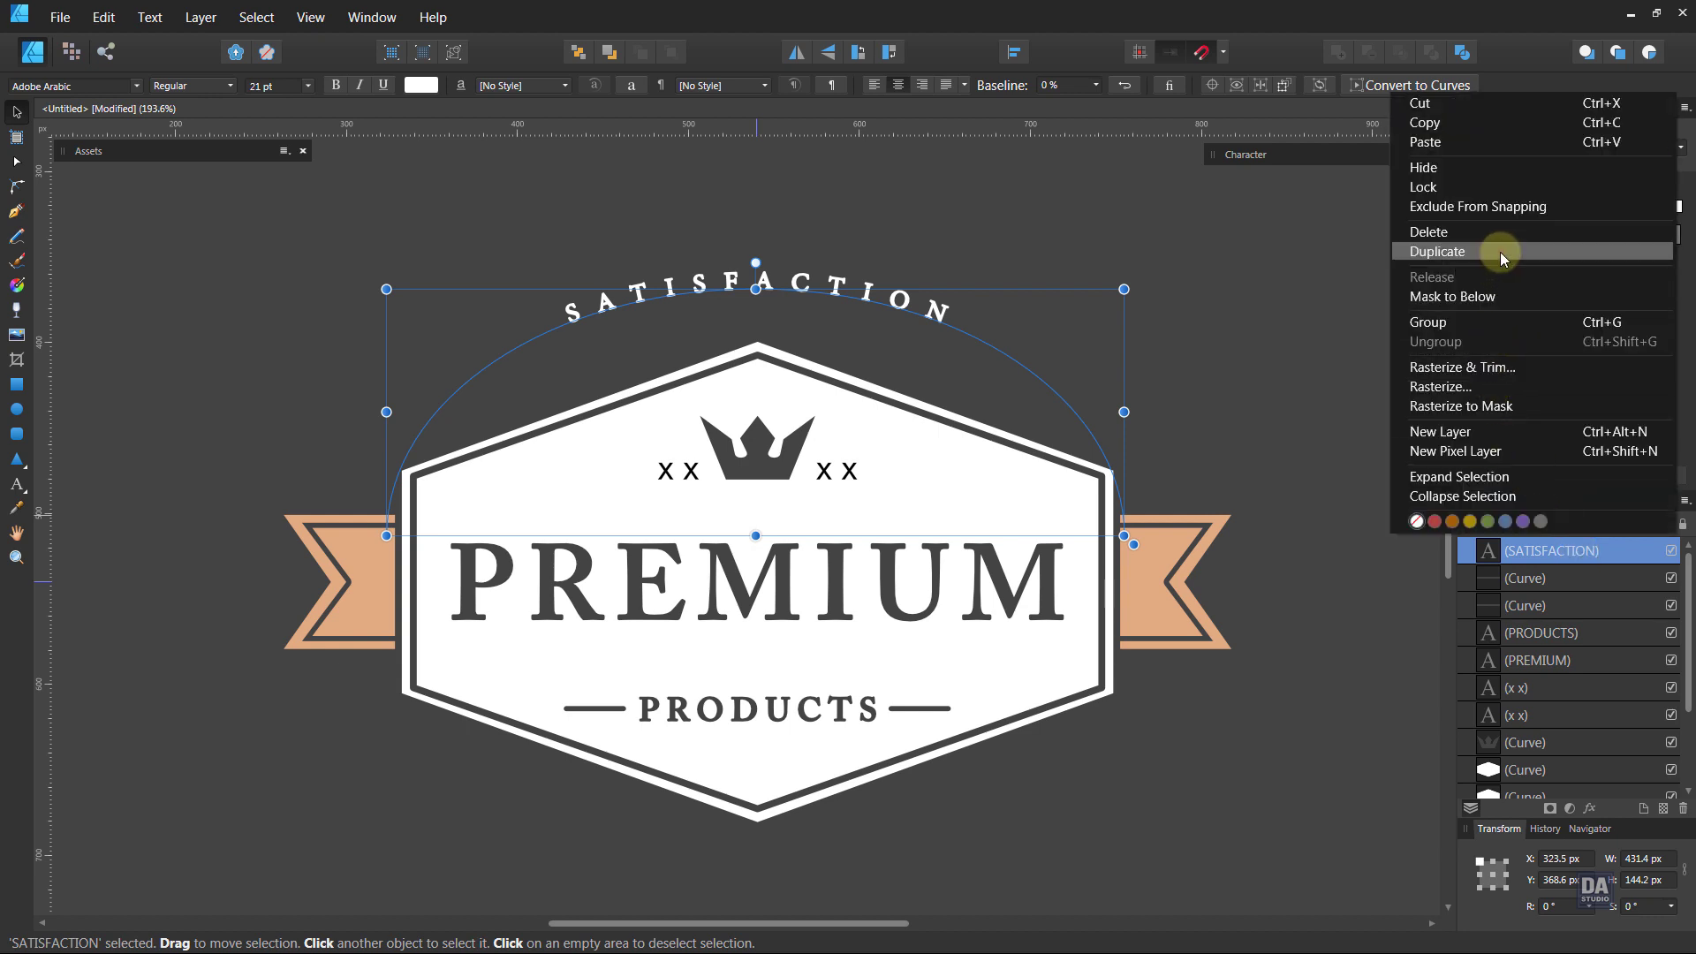
pyautogui.click(1500, 252)
pyautogui.moveTo(909, 435); pyautogui.dragTo(576, 333)
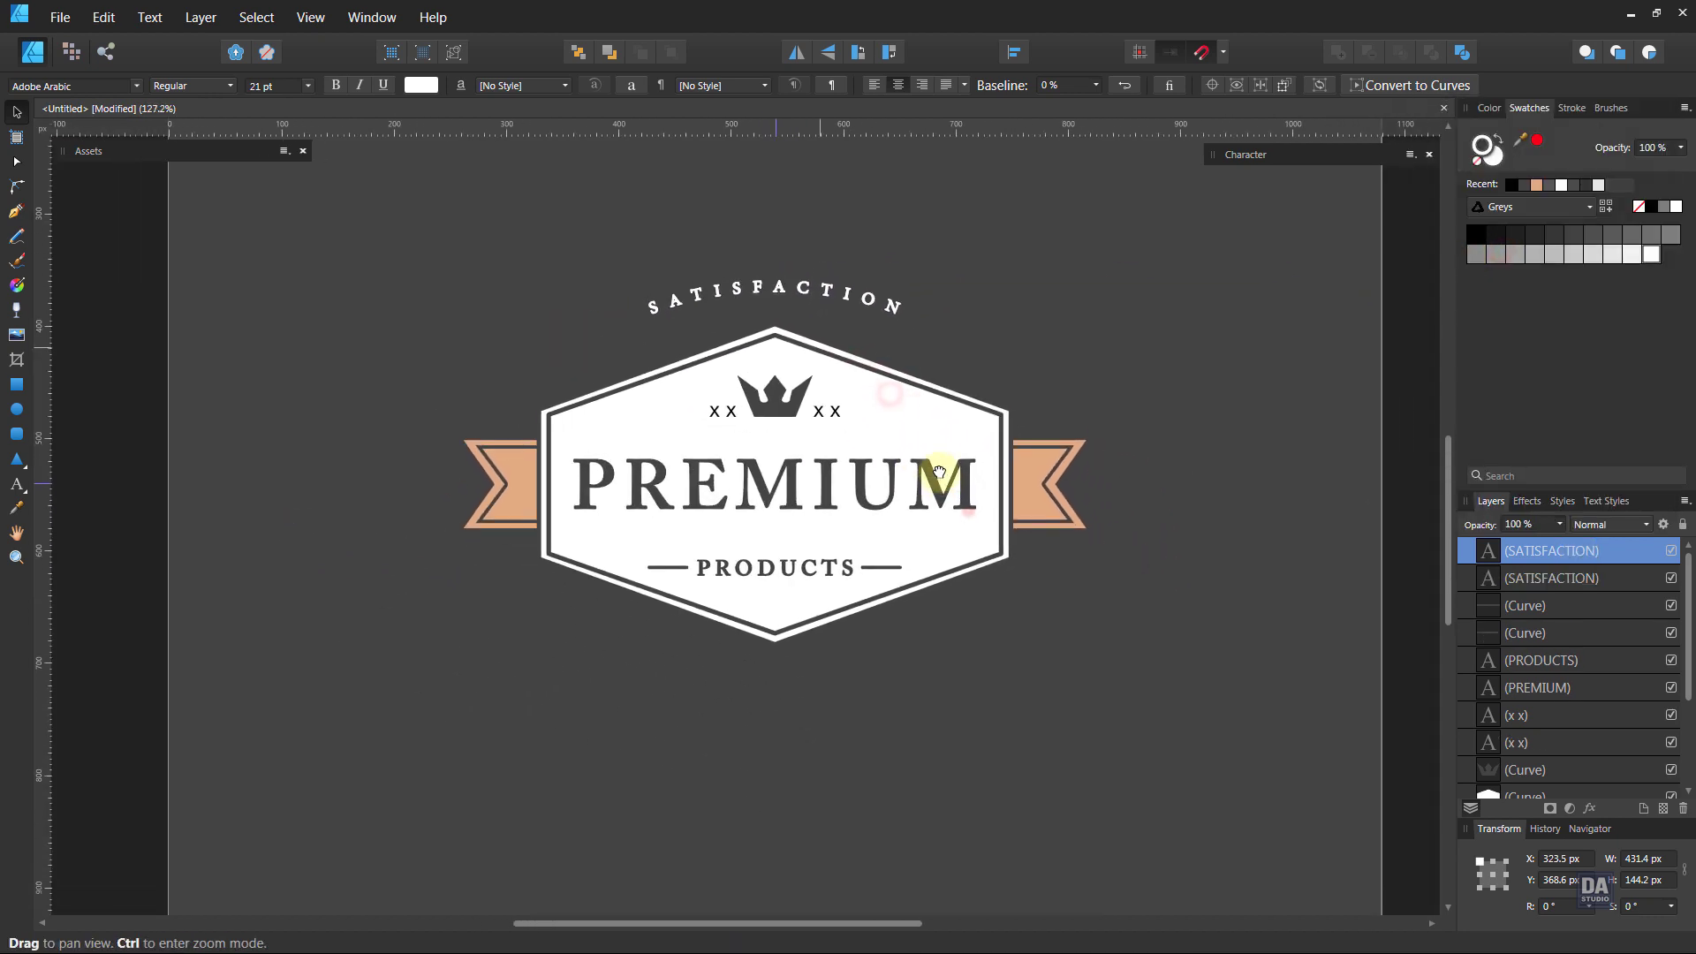
pyautogui.moveTo(835, 302); pyautogui.dragTo(839, 565)
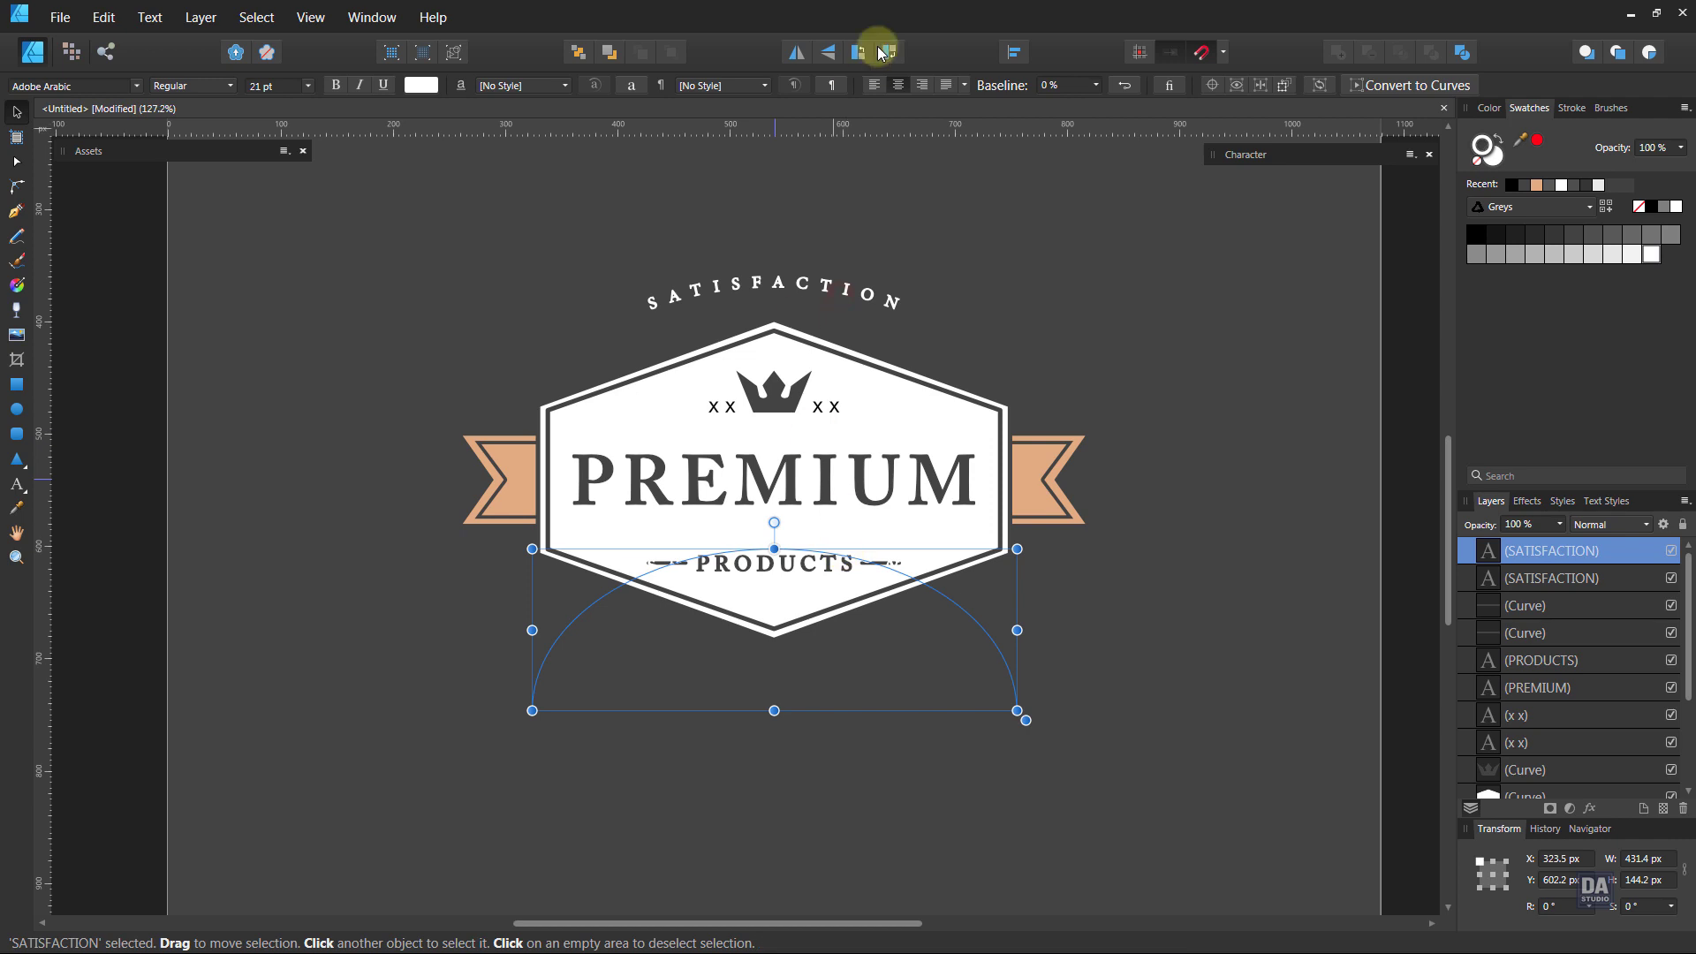
# - Flip the copy vertically, fit it under the badge, and reverse its path to read upright
pyautogui.click(828, 55)
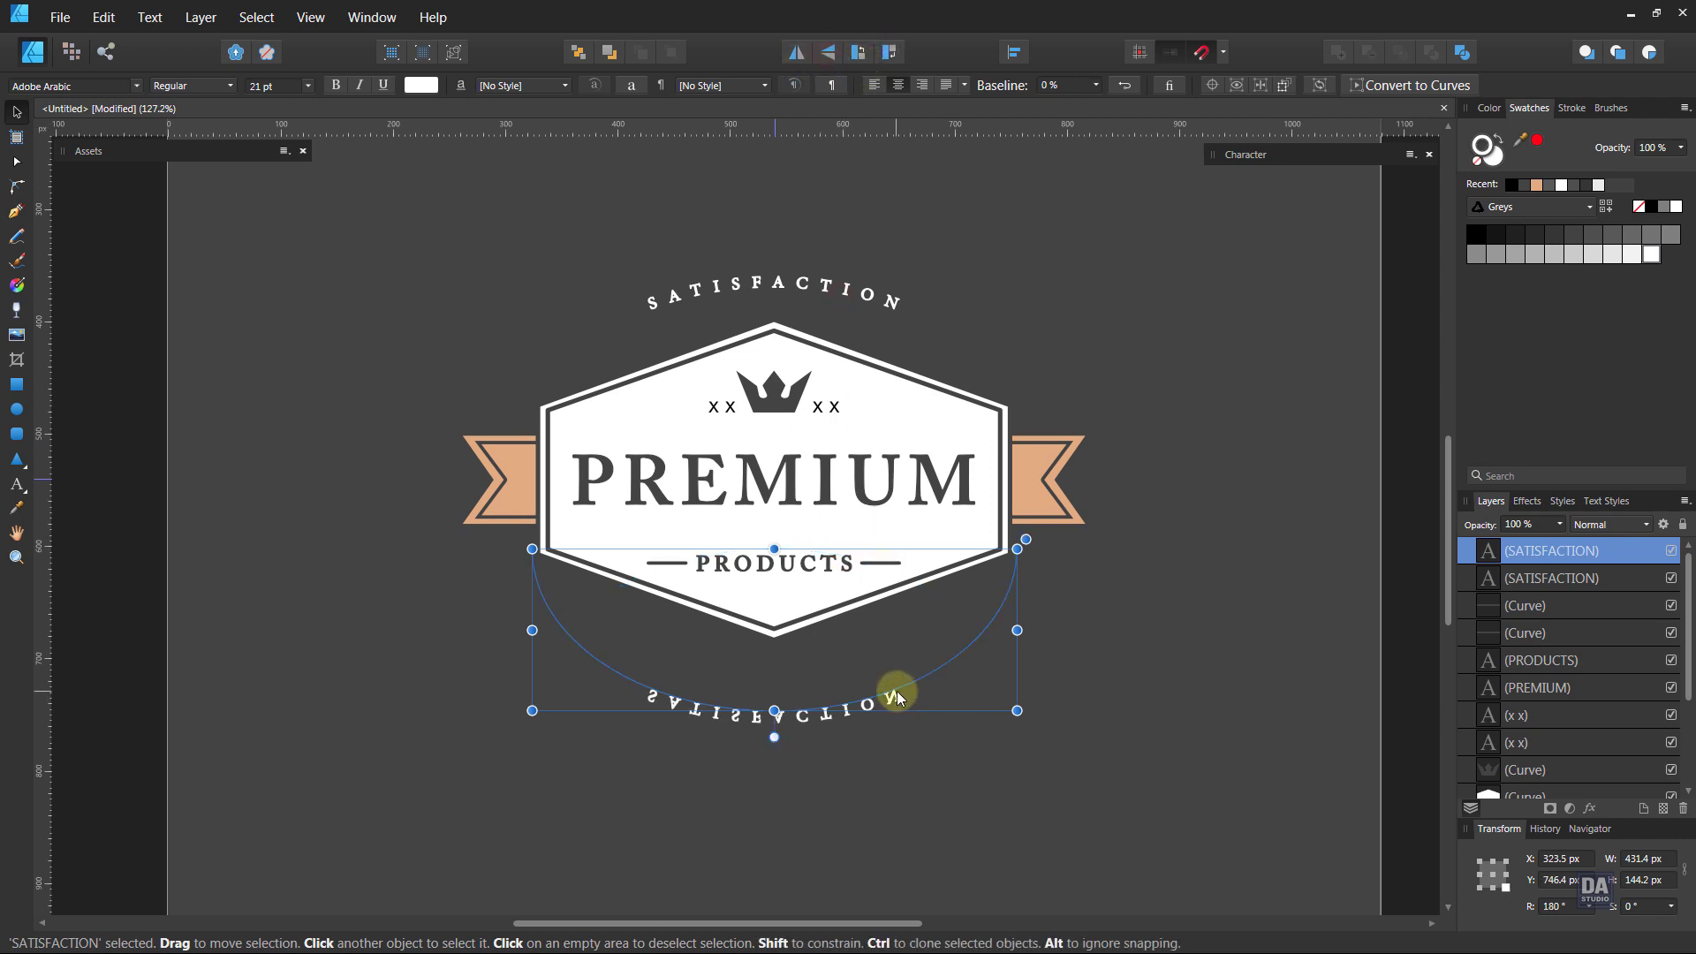
pyautogui.moveTo(897, 693); pyautogui.dragTo(899, 656)
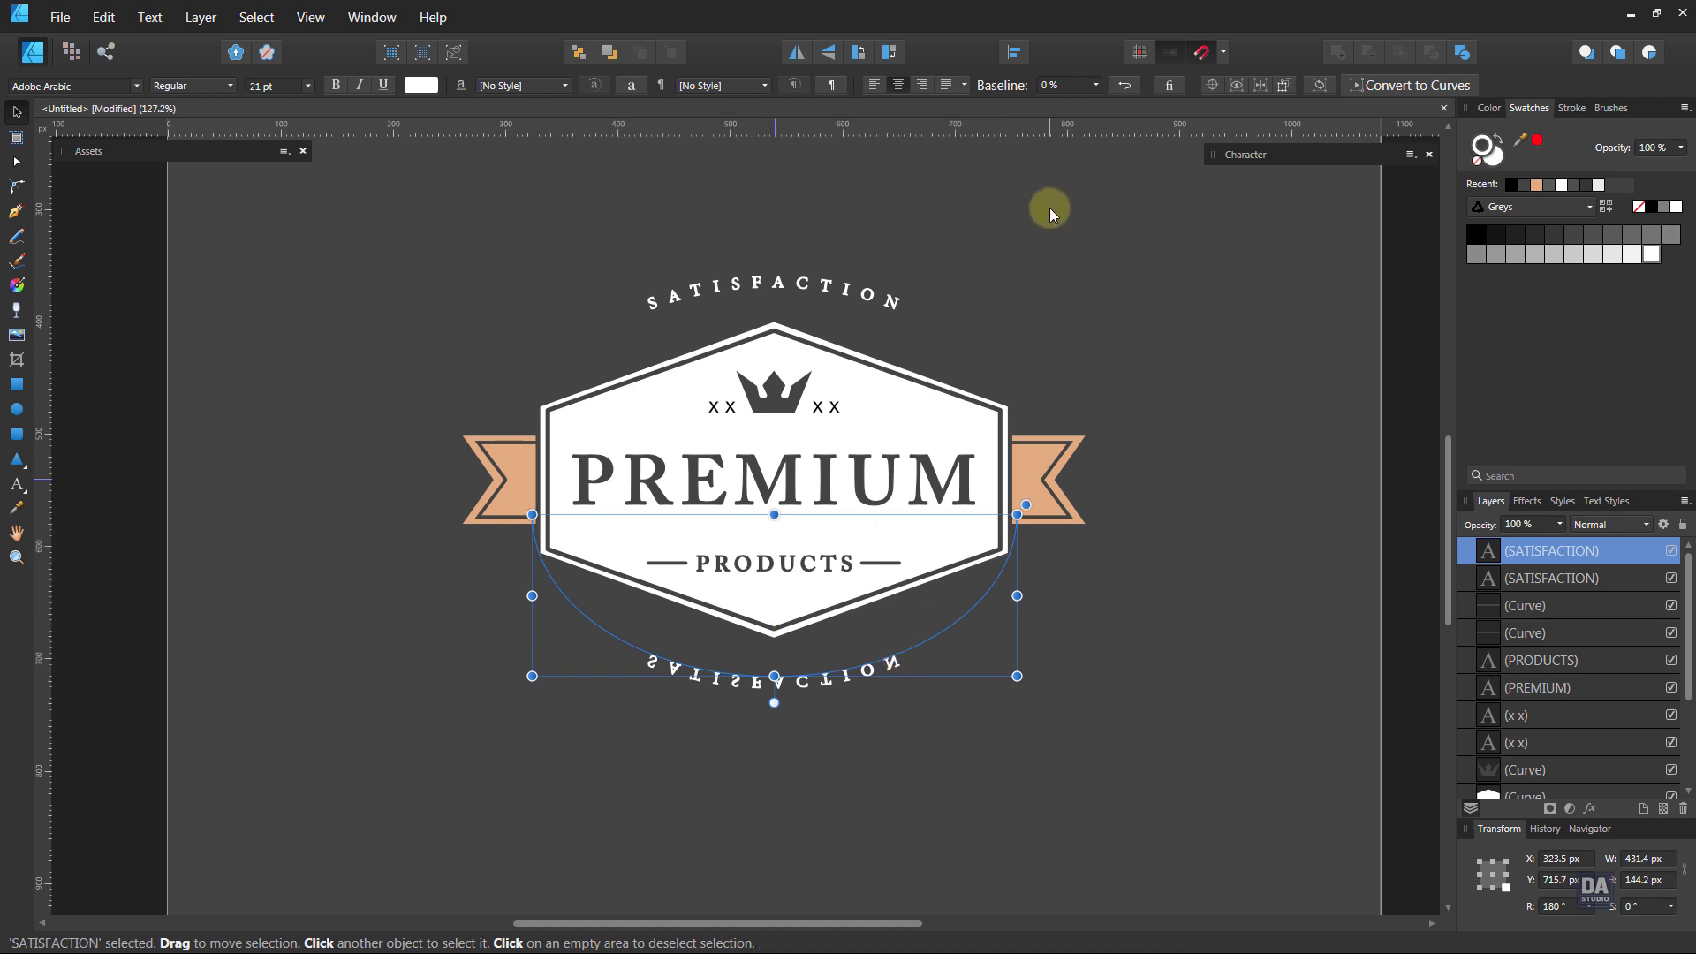
pyautogui.hotkey('ctrl', '+')
pyautogui.click(1124, 85)
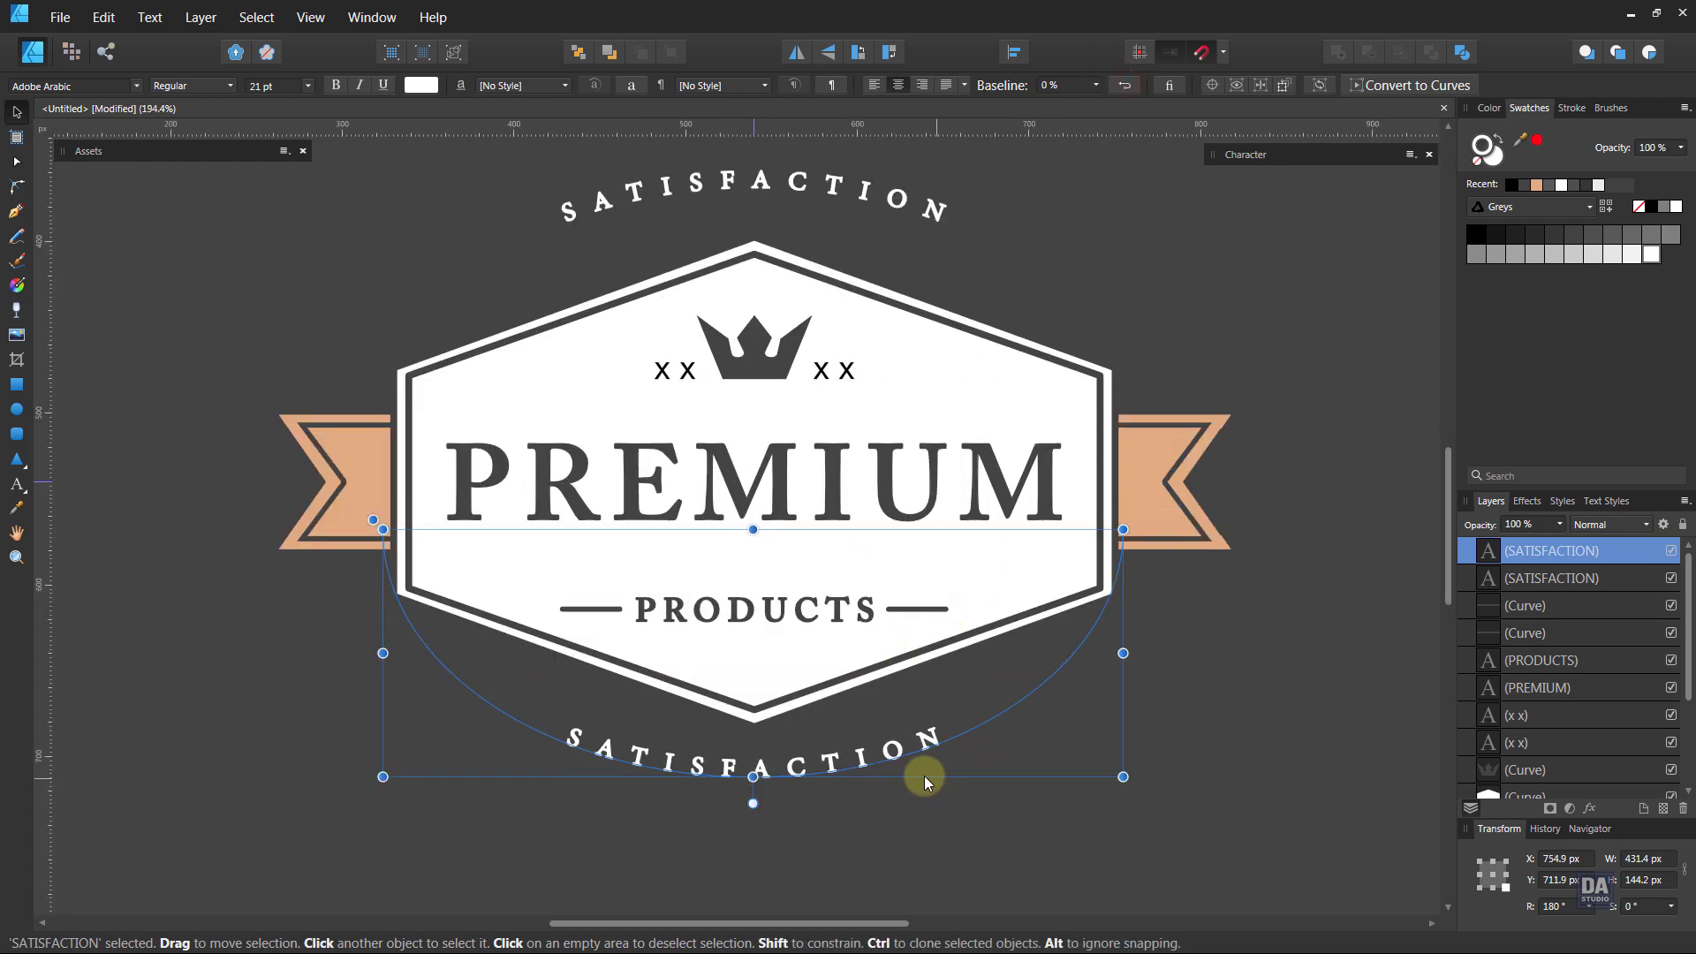
# - Replace the lower arc text with GURANTEED and widen its curve
pyautogui.doubleClick(865, 755)
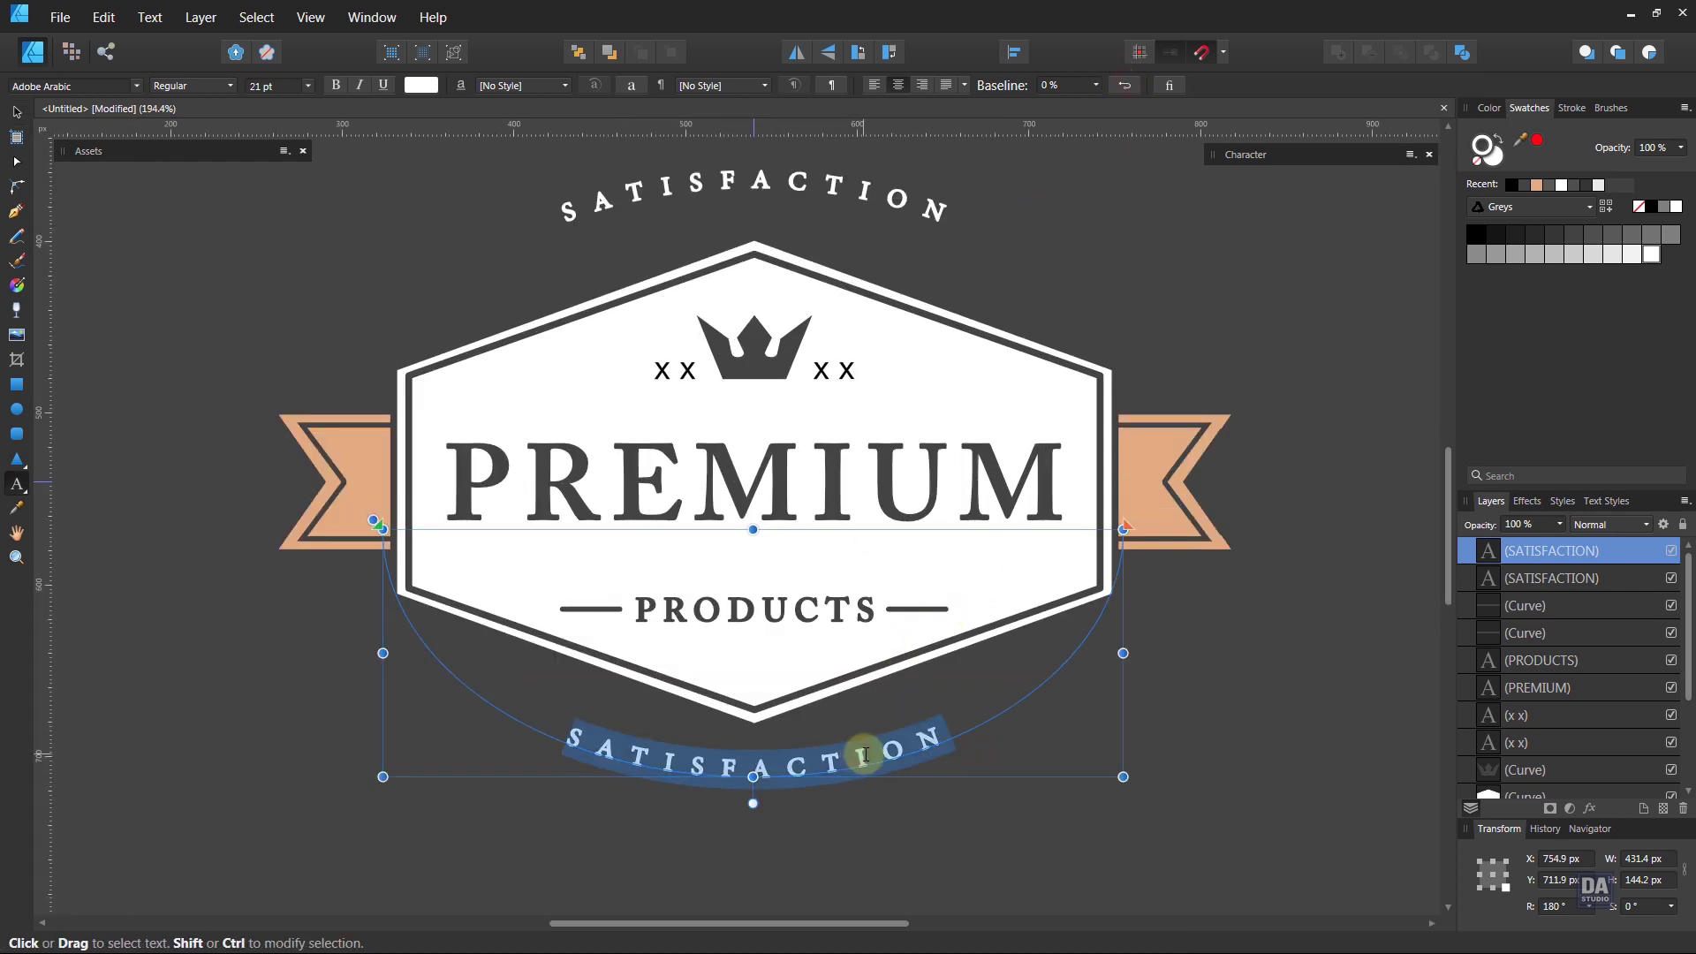
pyautogui.write('GURAN')
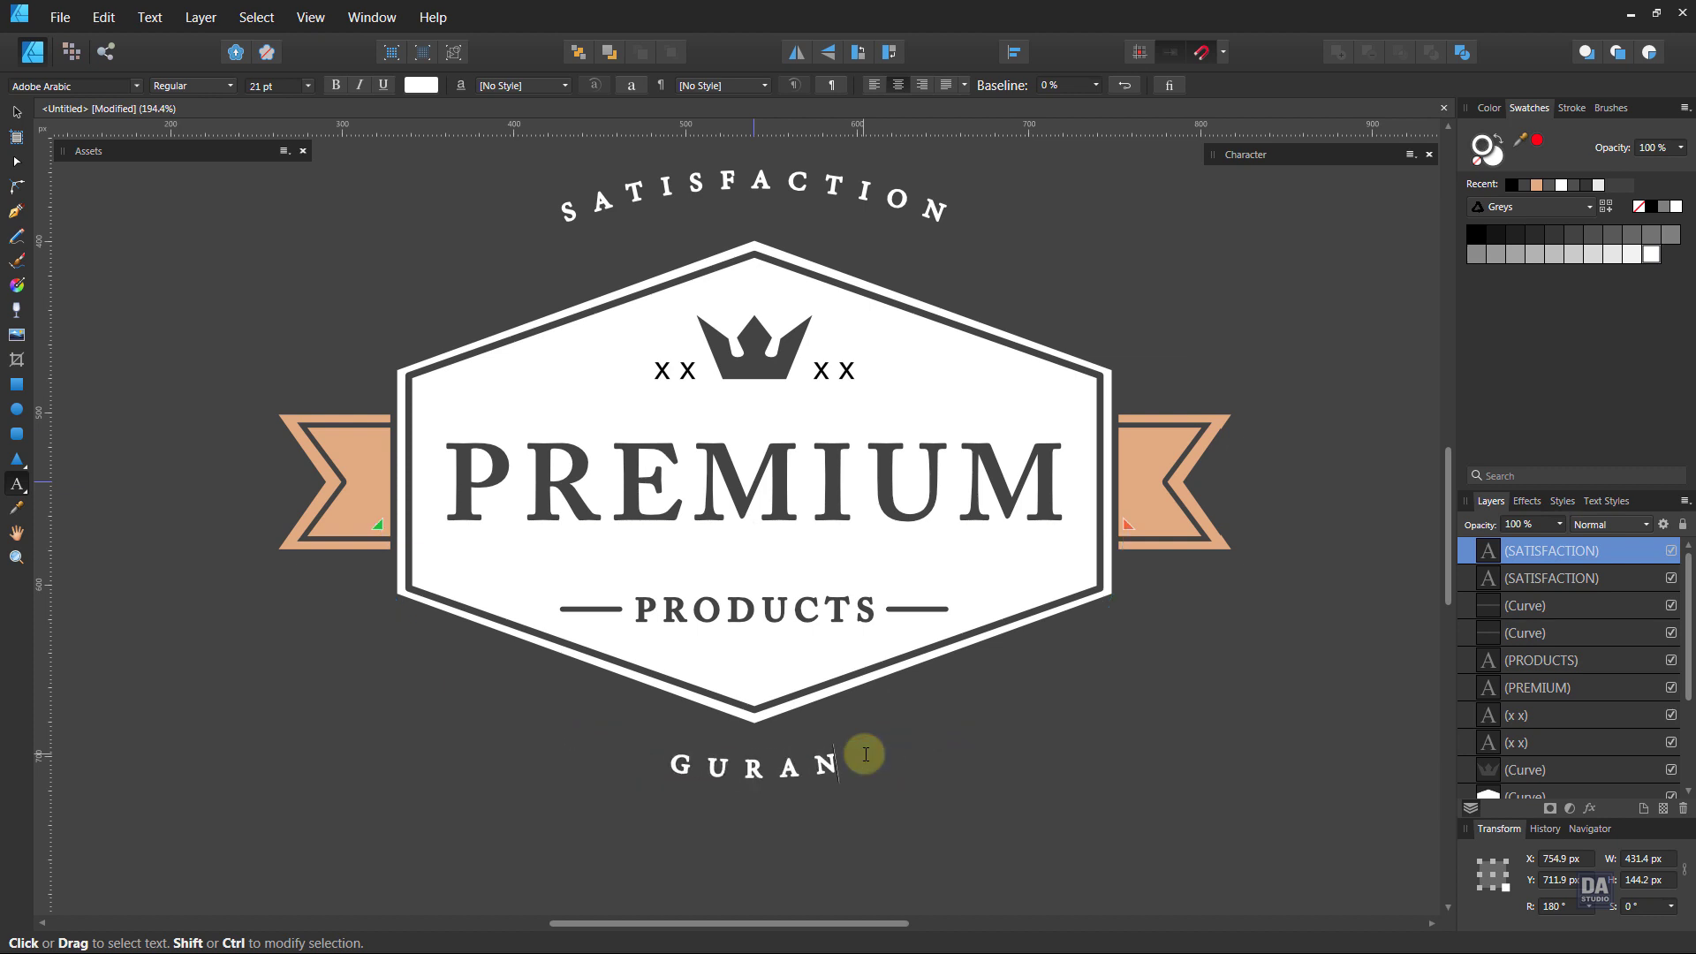
pyautogui.write('TEED')
pyautogui.press('Escape')
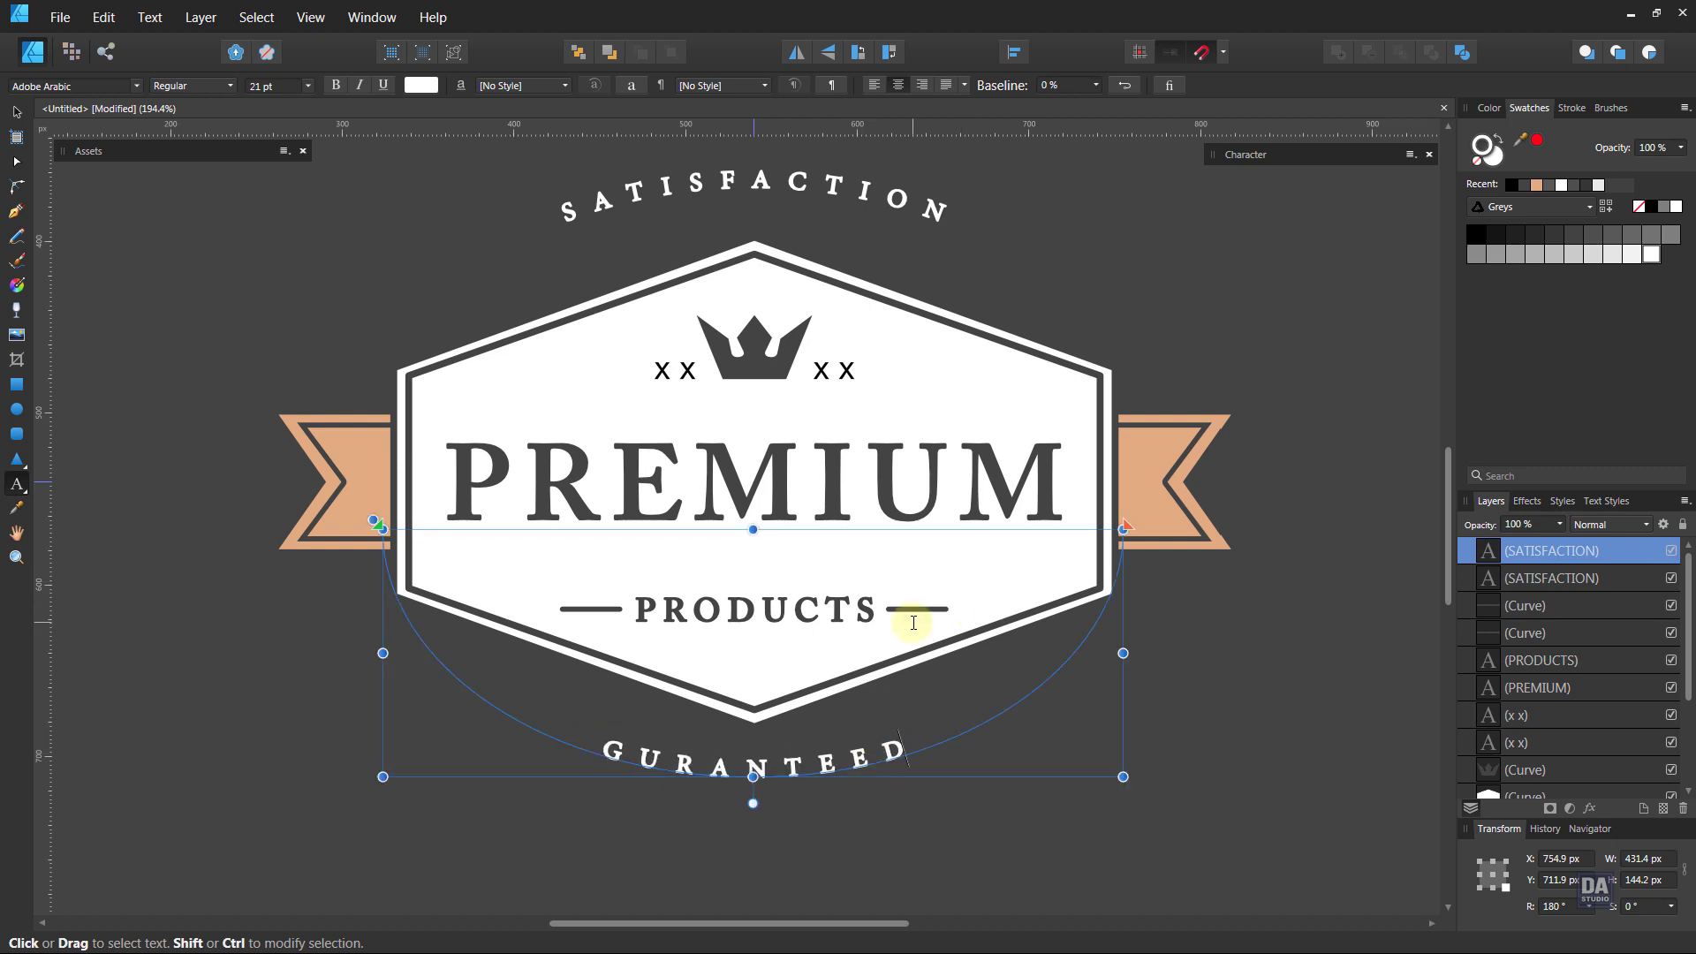
pyautogui.click(16, 112)
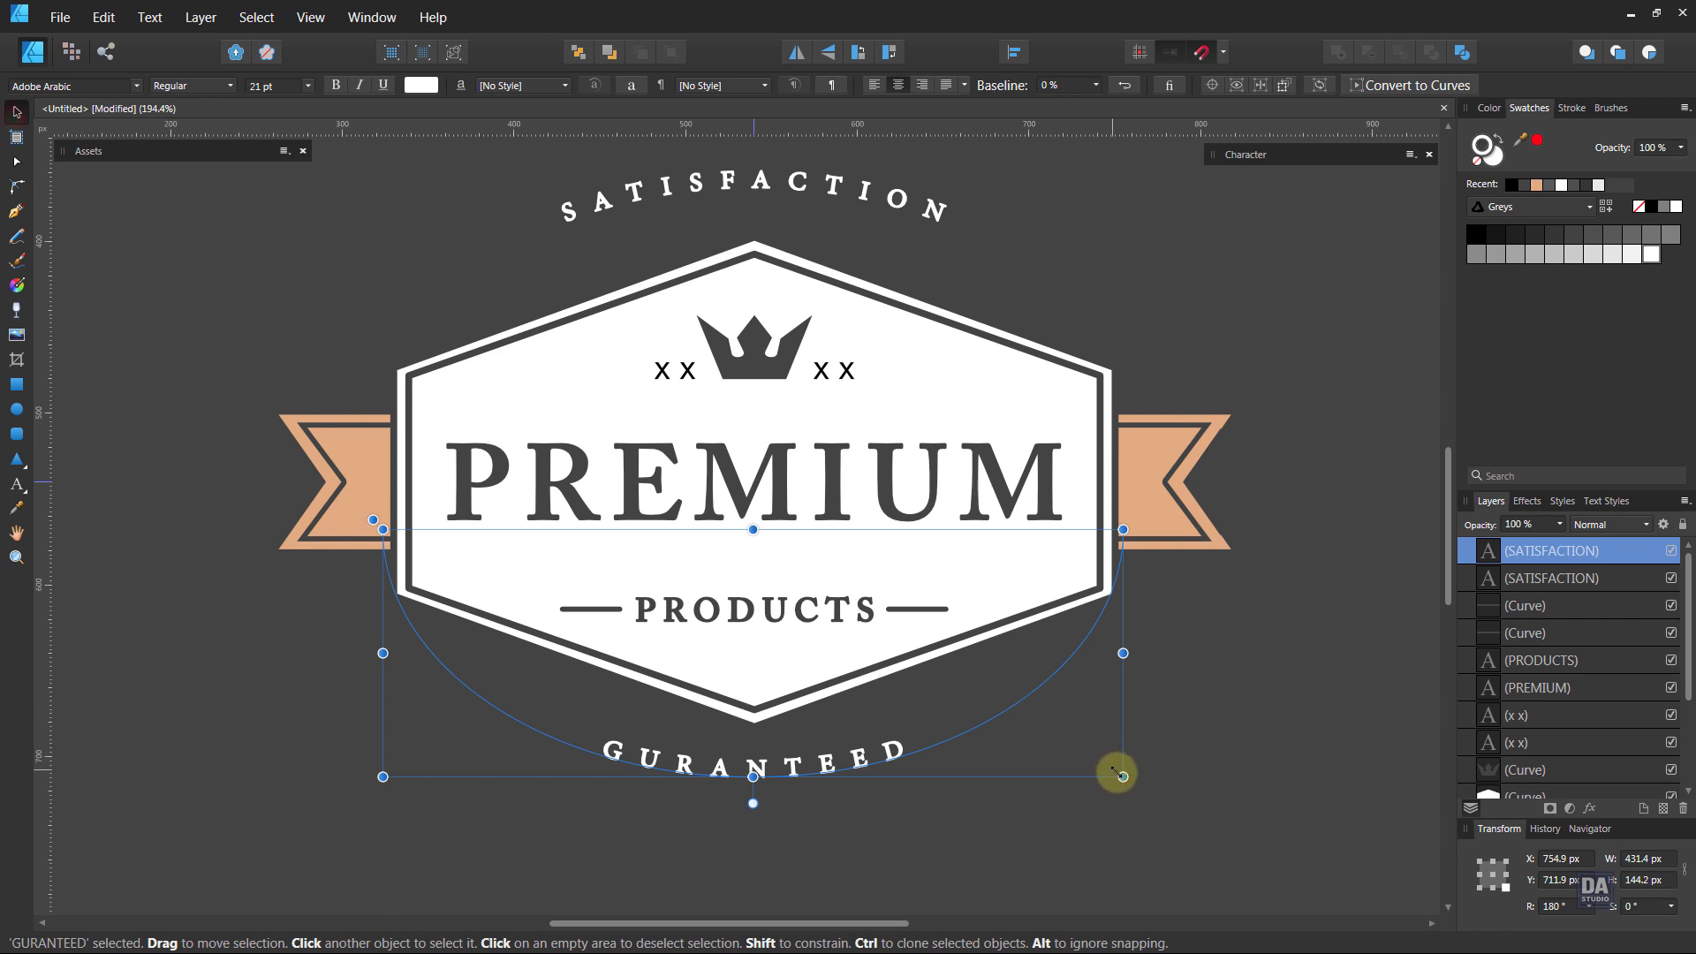
pyautogui.moveTo(1123, 776); pyautogui.dragTo(1127, 782)
# - Resize the upper SATISFACTION arc to match the lower one
pyautogui.moveTo(912, 344); pyautogui.dragTo(784, 396)
pyautogui.press('v')
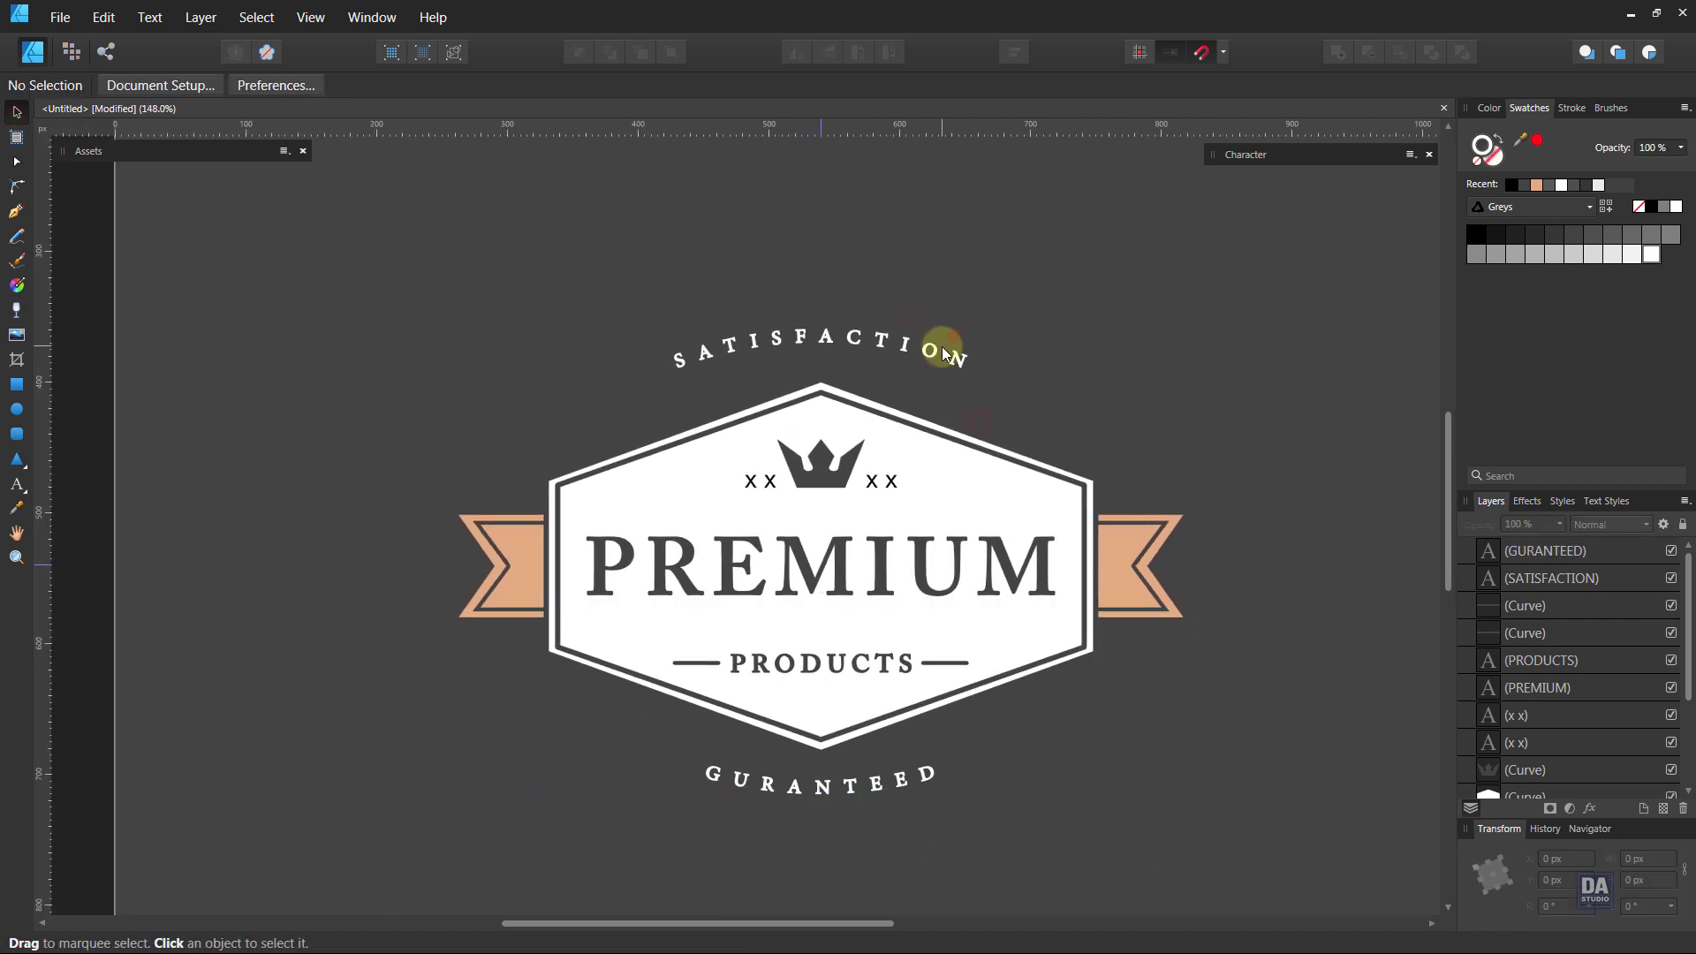
pyautogui.click(942, 347)
pyautogui.moveTo(1102, 335); pyautogui.dragTo(1110, 332)
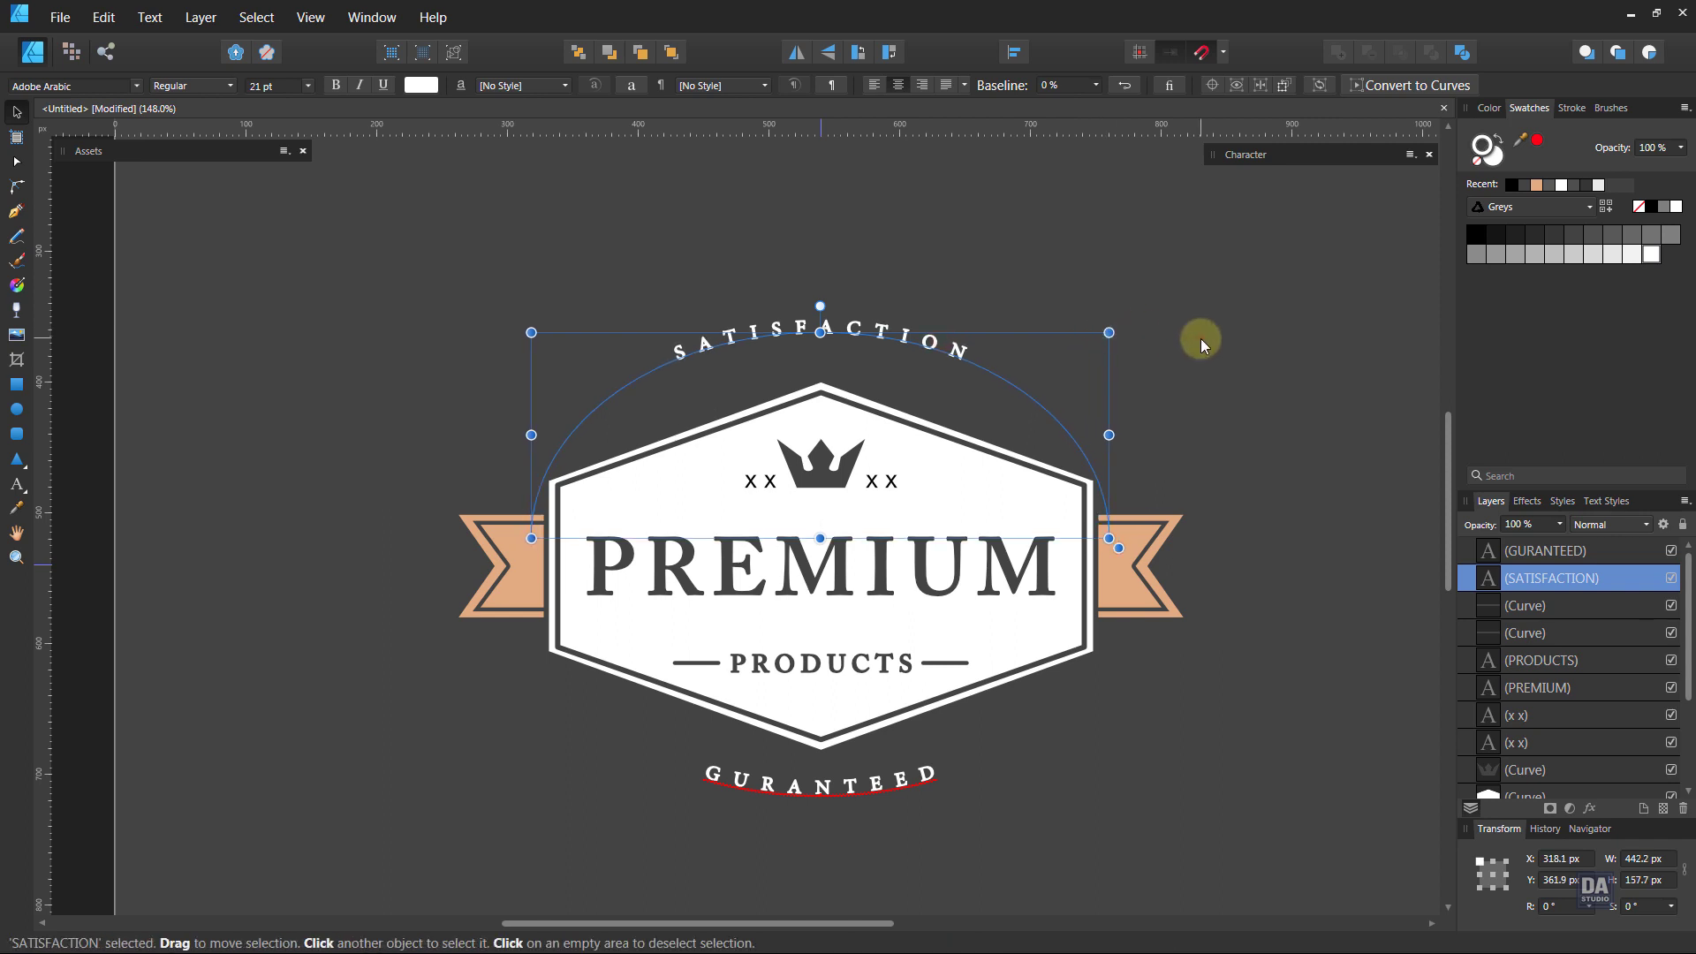
pyautogui.click(1200, 339)
pyautogui.press('z')
pyautogui.press('v')
pyautogui.click(1067, 337)
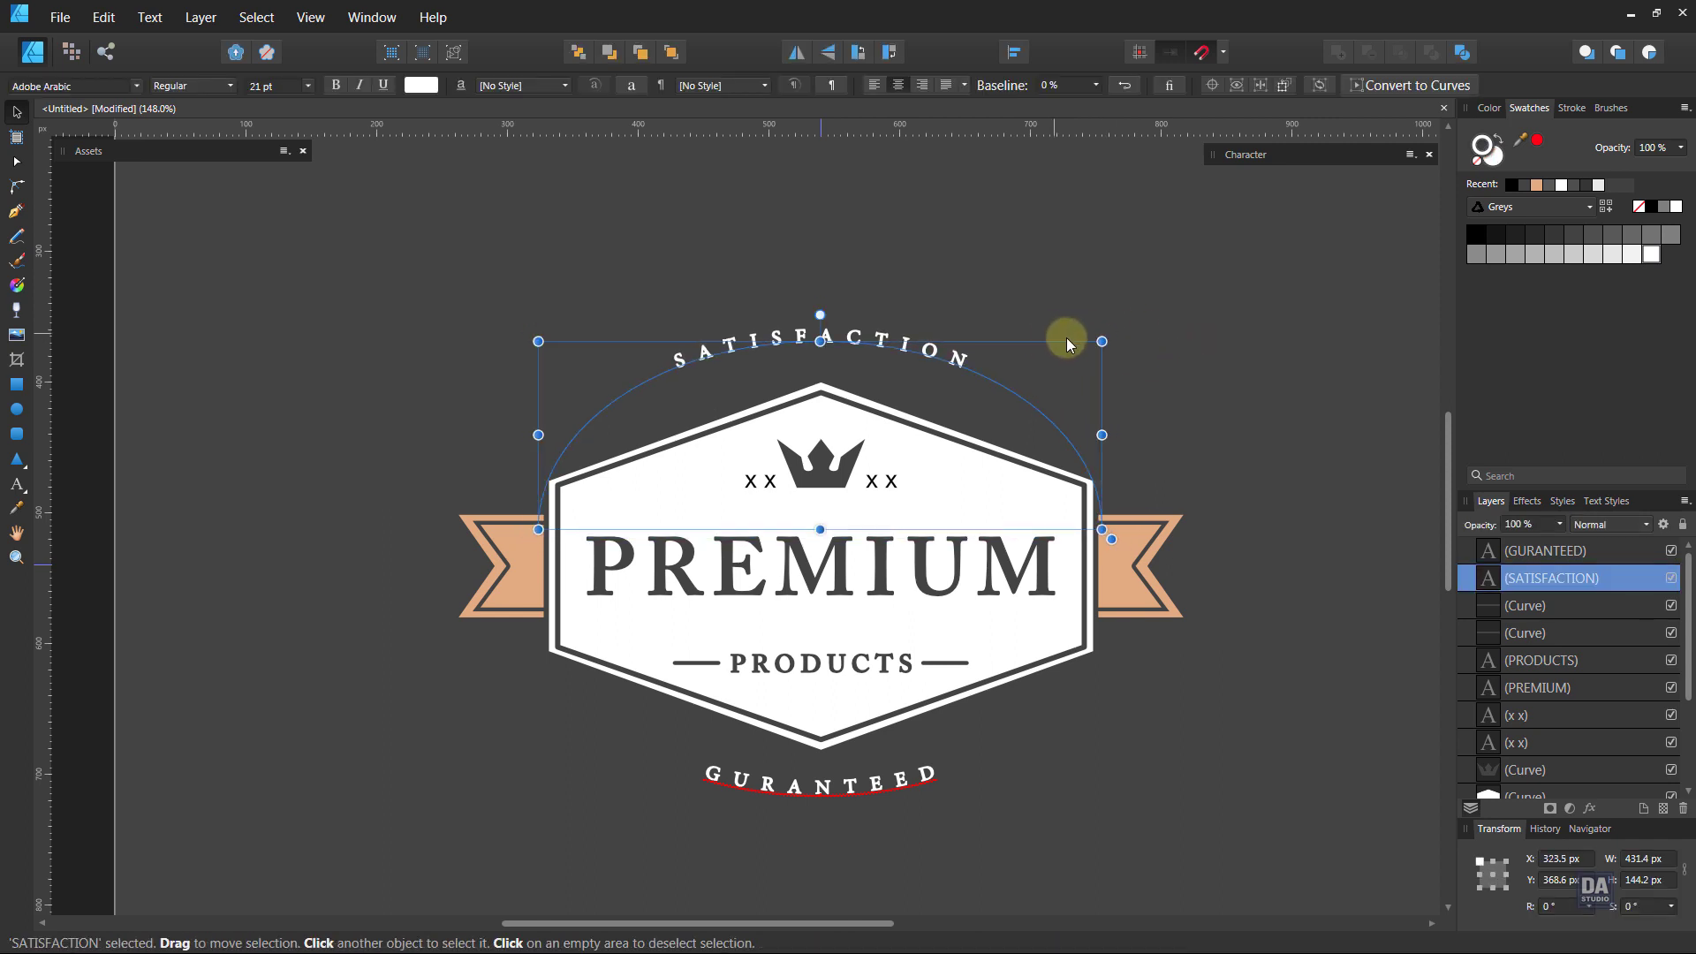
pyautogui.click(1187, 350)
pyautogui.moveTo(1075, 387); pyautogui.dragTo(1048, 383)
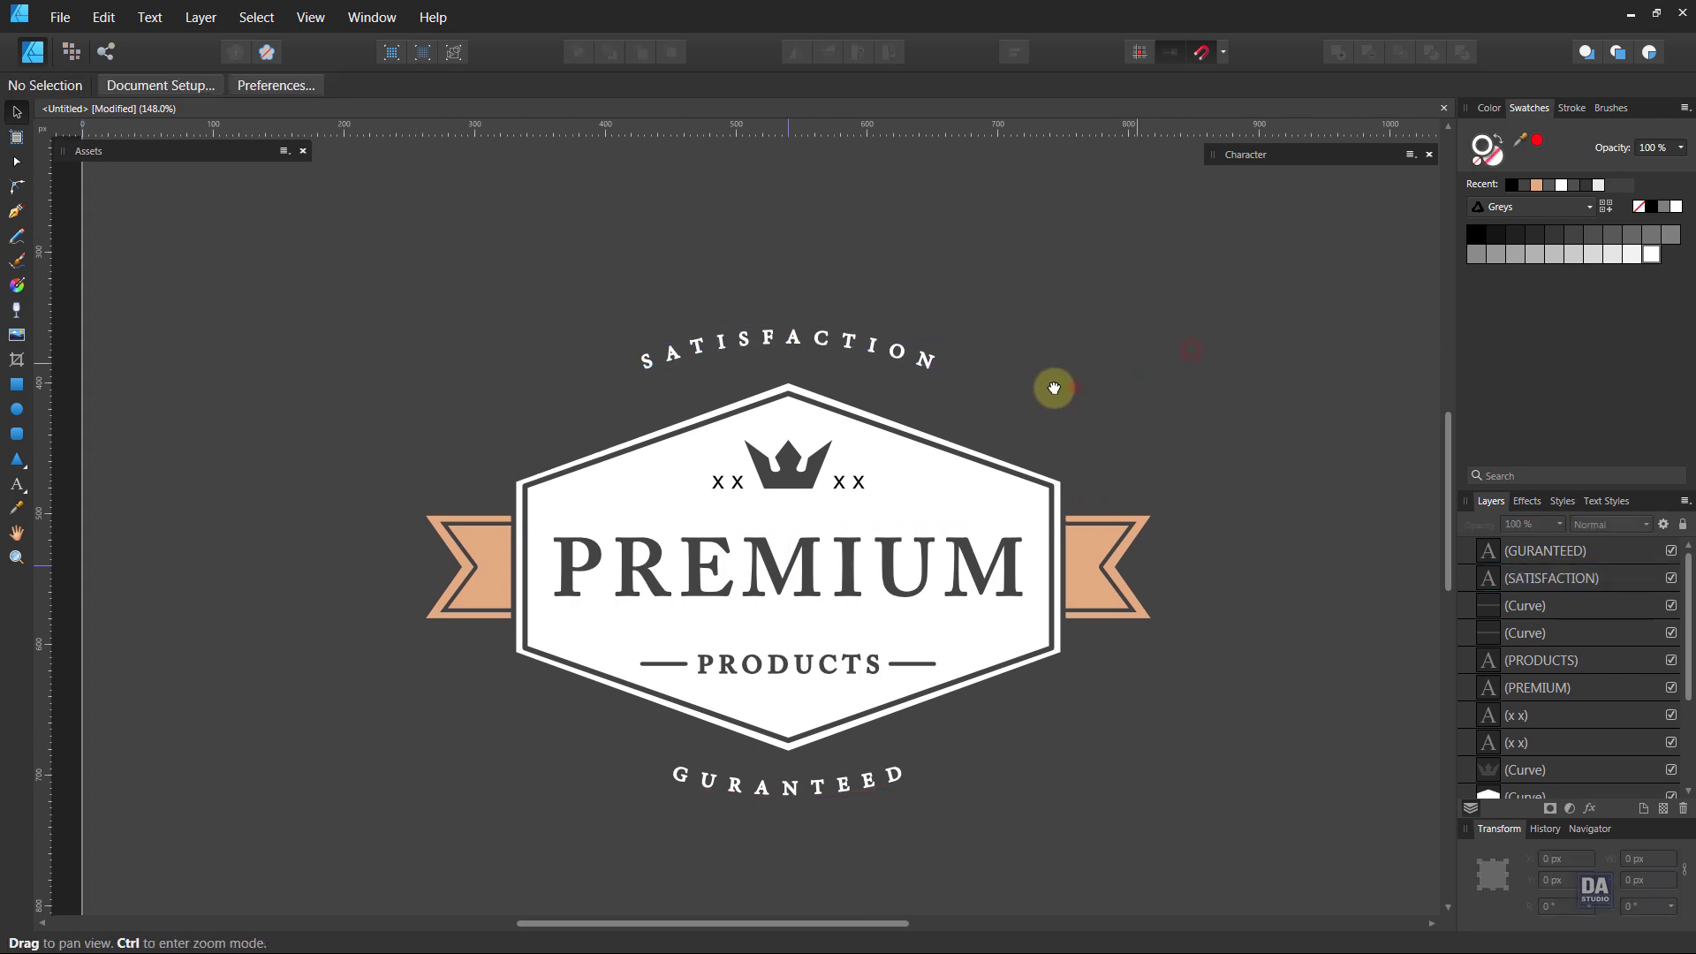
# - Draw tiny white dots at both ends of SATISFACTION, aligned on its baseline
pyautogui.click(17, 409)
pyautogui.scroll(5, 758, 340)
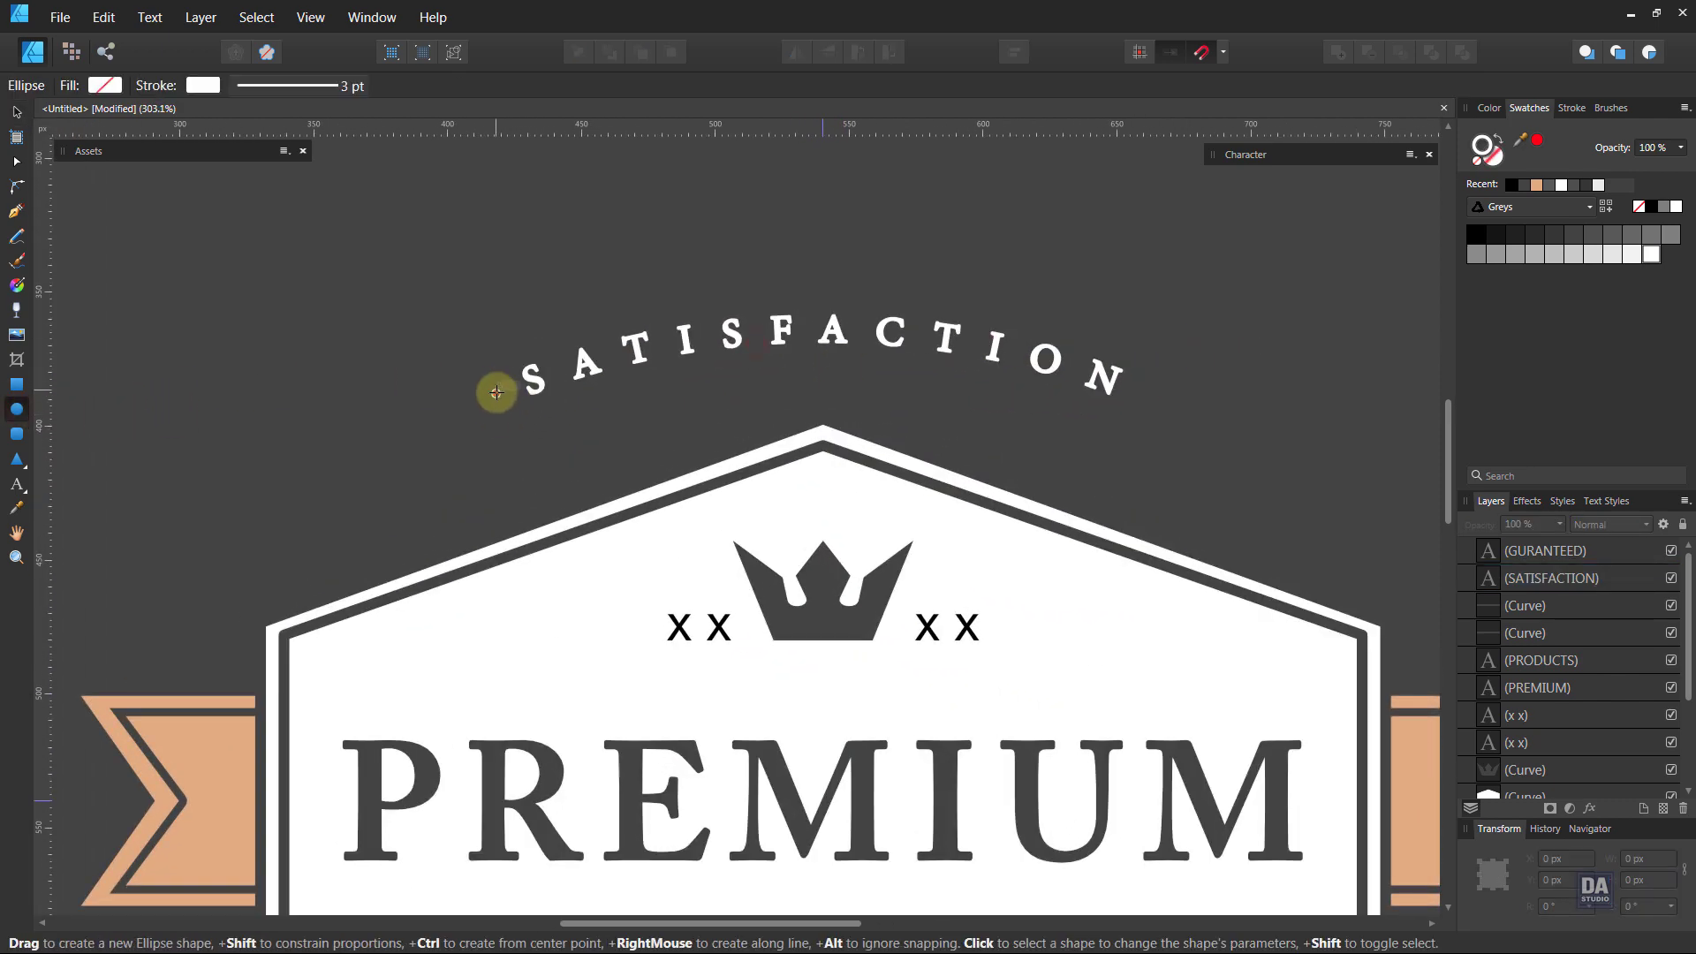
pyautogui.moveTo(500, 395)
pyautogui.mouseDown()
pyautogui.moveTo(942, 398)
pyautogui.moveTo(1162, 433)
pyautogui.moveTo(1139, 439)
pyautogui.mouseUp()
pyautogui.press('v')
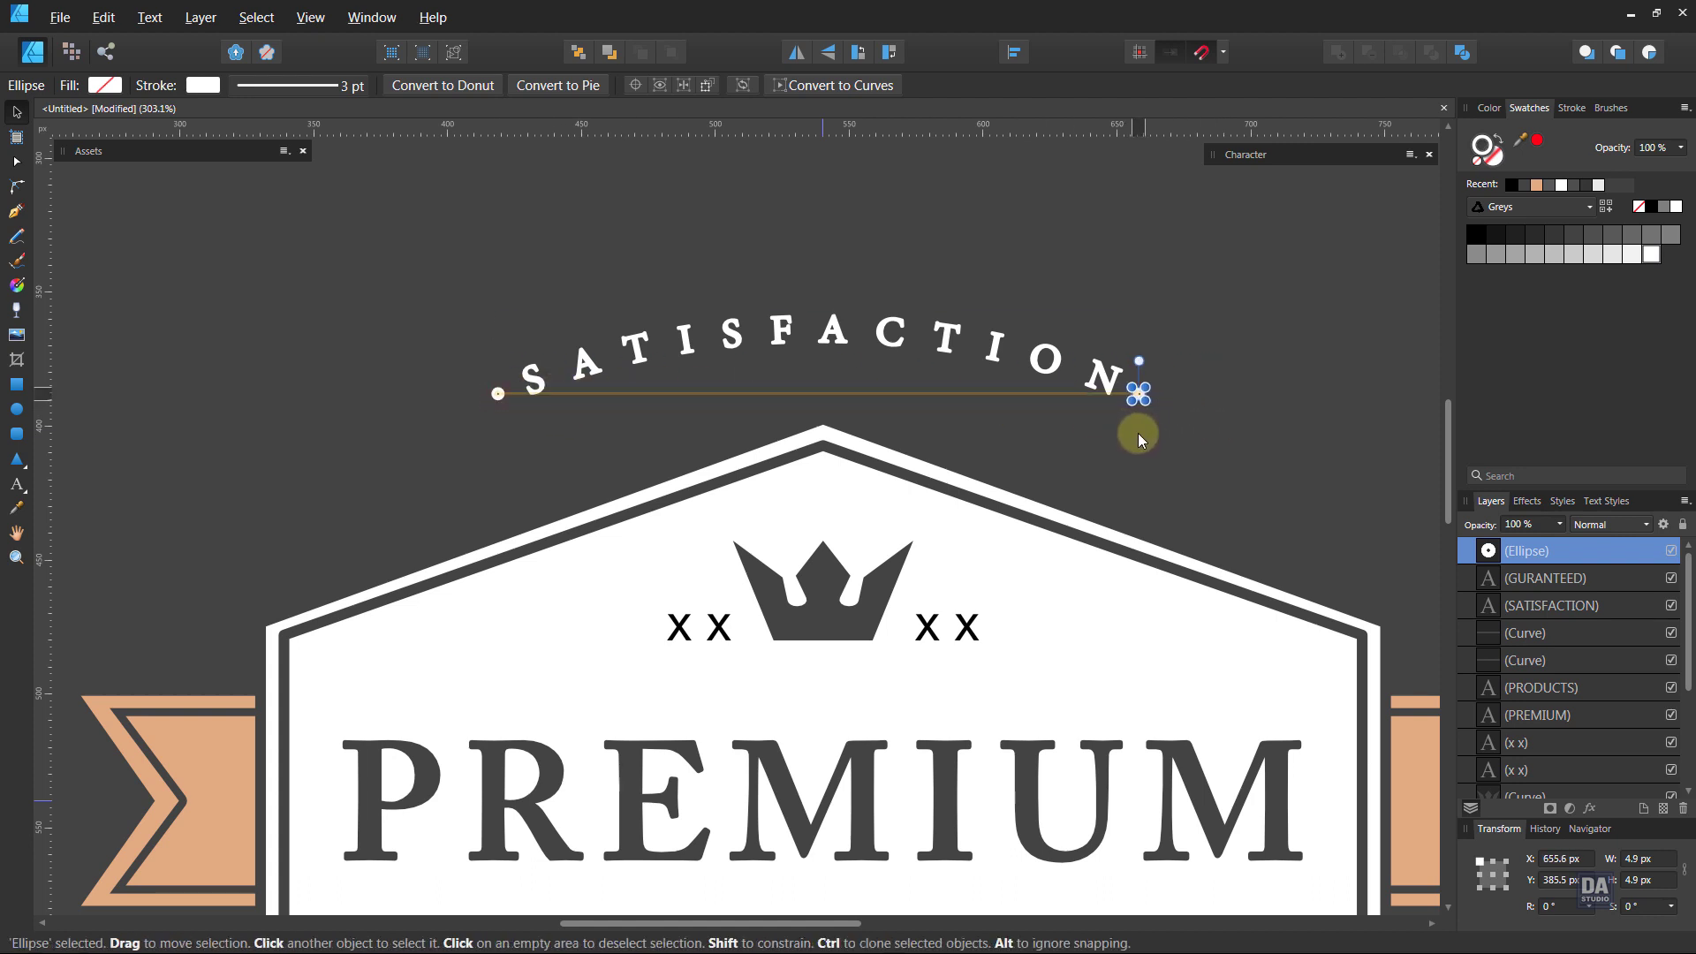
pyautogui.keyDown('shift'); pyautogui.click(496, 397); pyautogui.keyUp('shift')
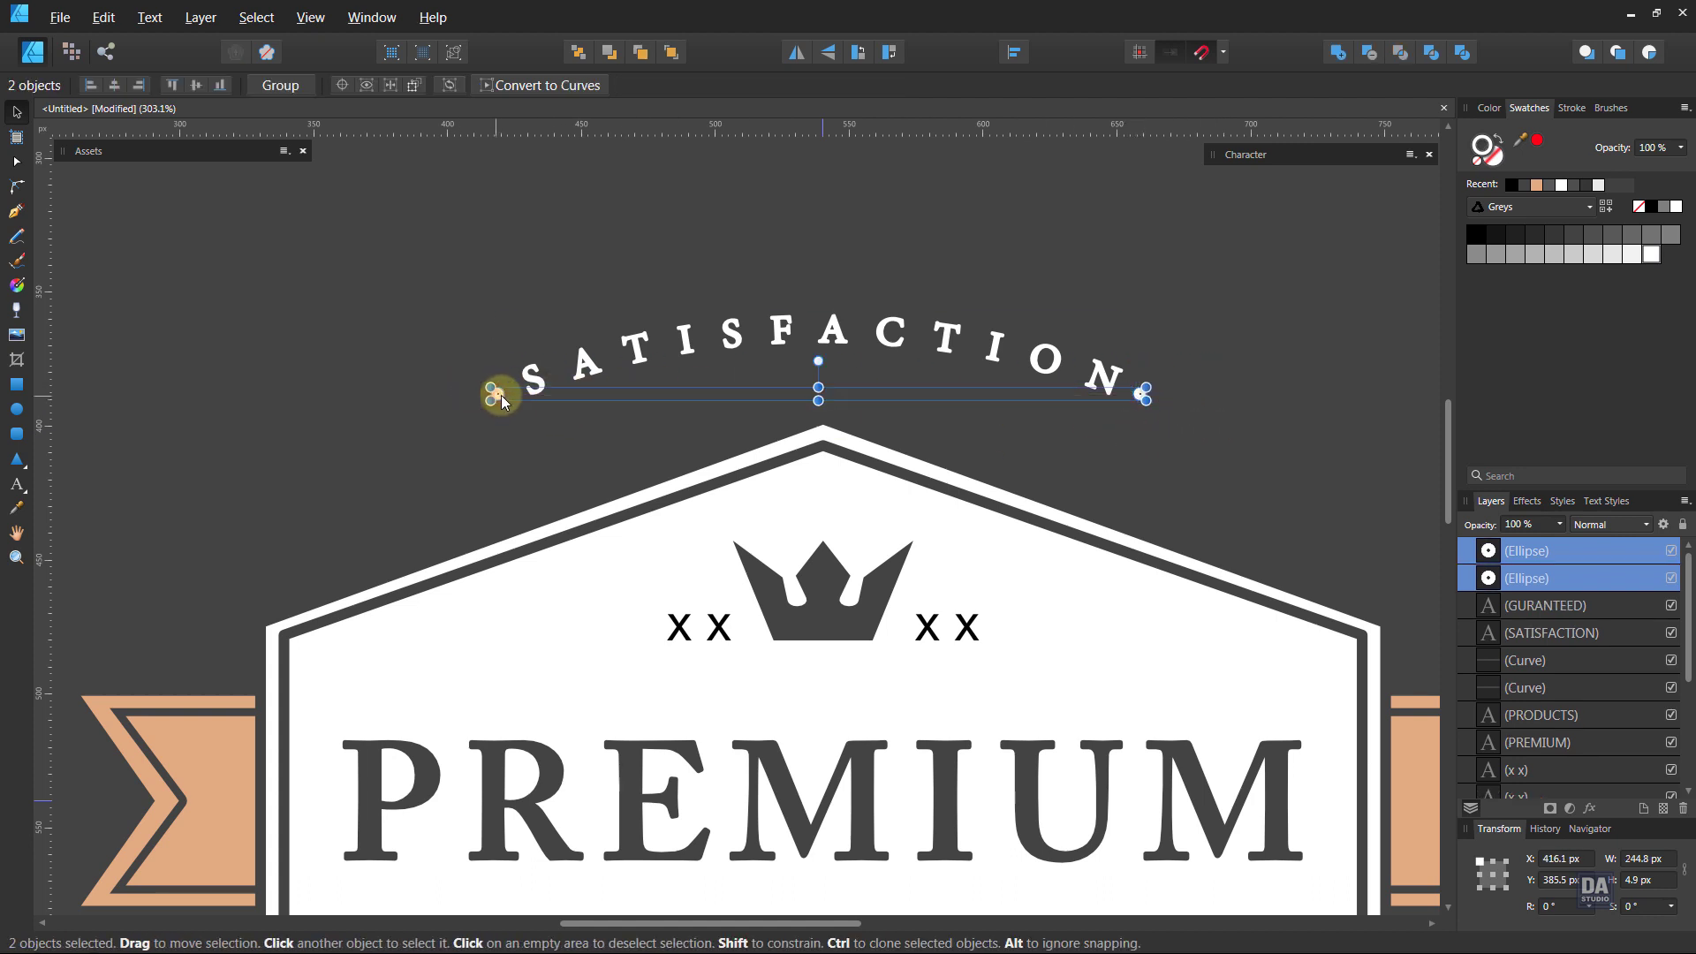
pyautogui.moveTo(501, 399); pyautogui.dragTo(504, 395)
# - Copy the pair of dots down to the ends of GURANTEED
pyautogui.click(523, 448)
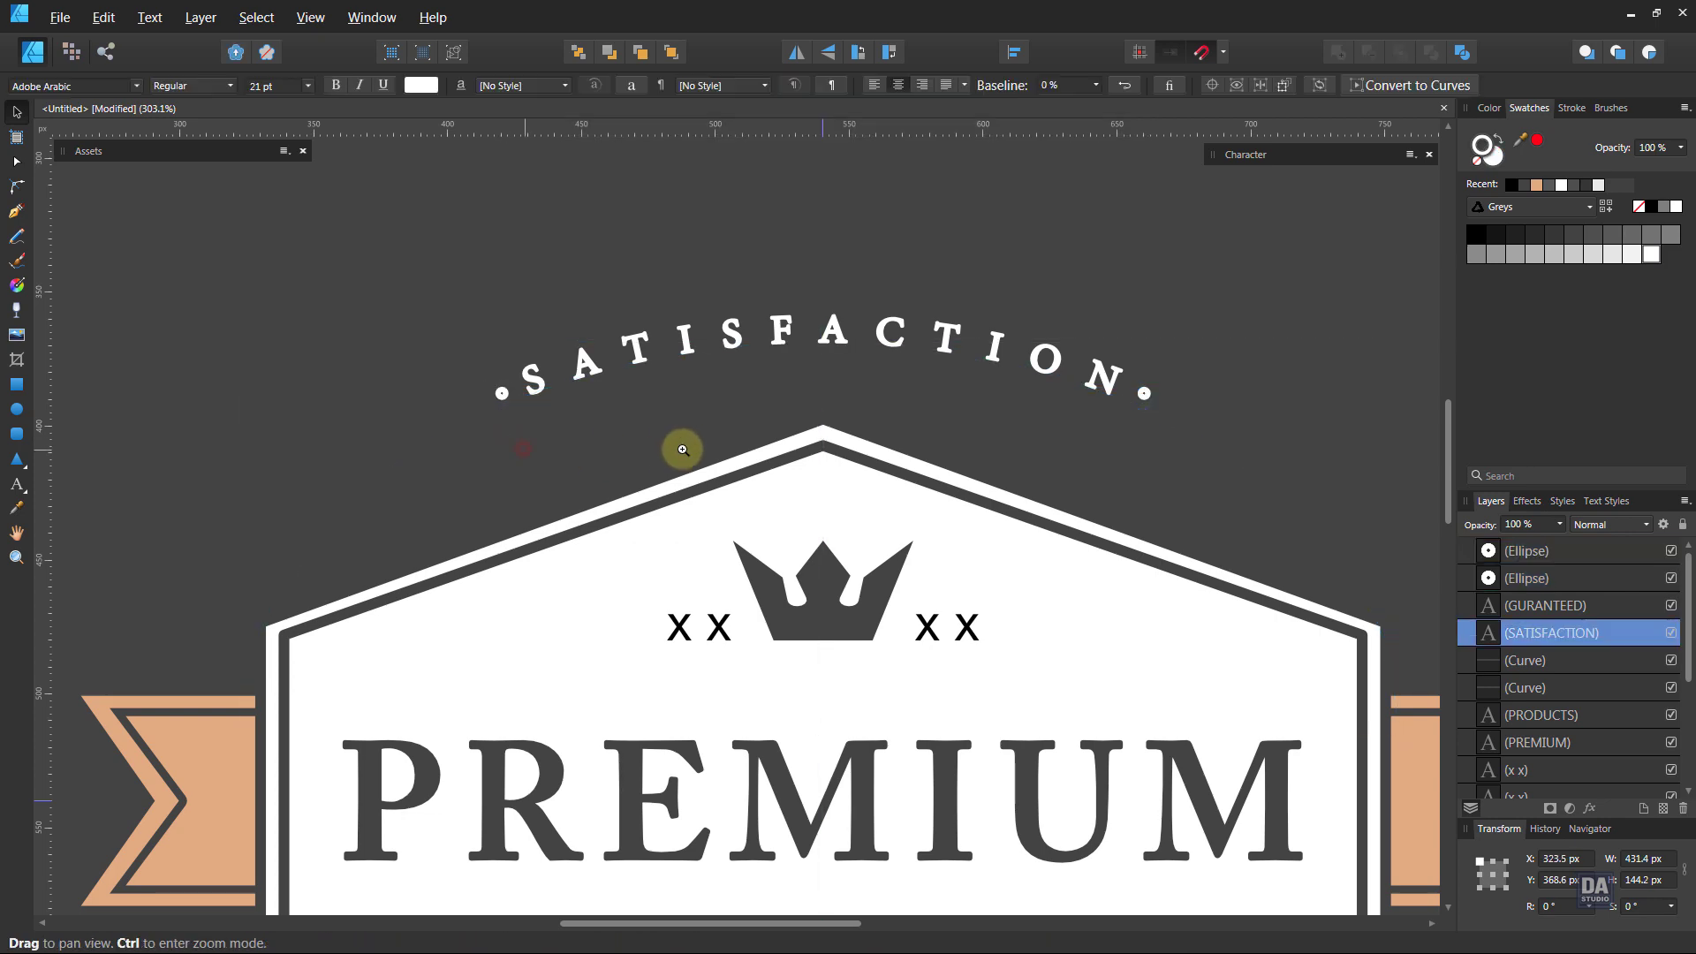
pyautogui.click(1145, 392)
pyautogui.keyDown('shift'); pyautogui.click(500, 393); pyautogui.keyUp('shift')
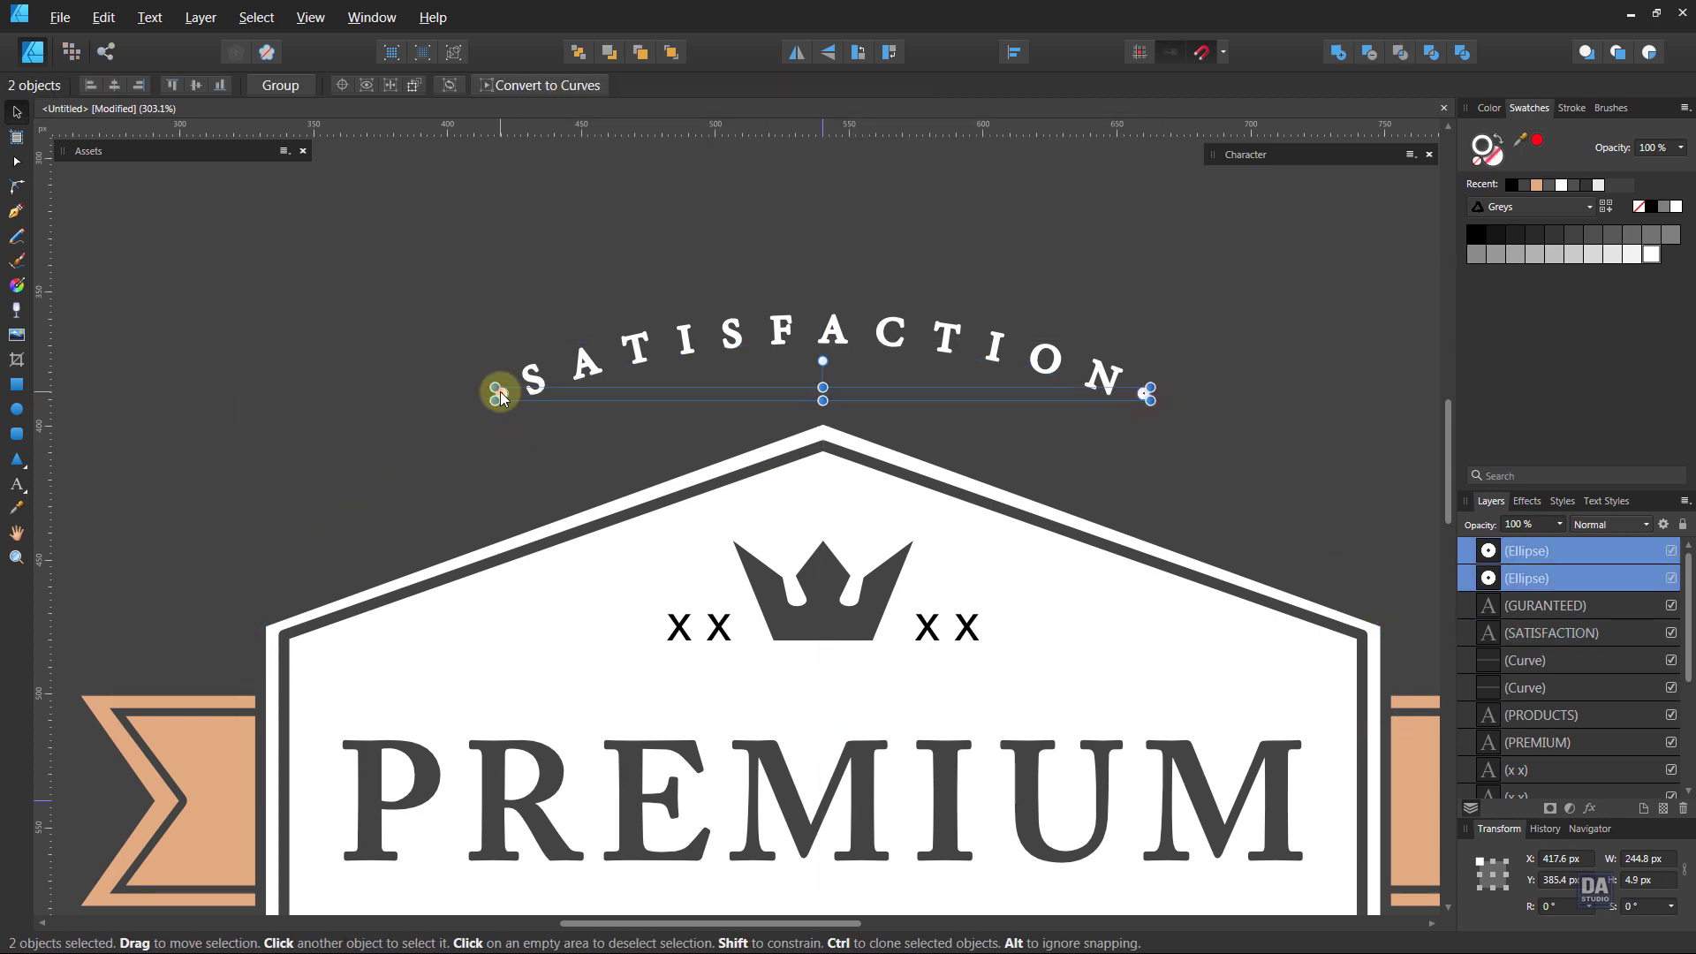
pyautogui.scroll(-3, 701, 371)
pyautogui.scroll(1, 1071, 625)
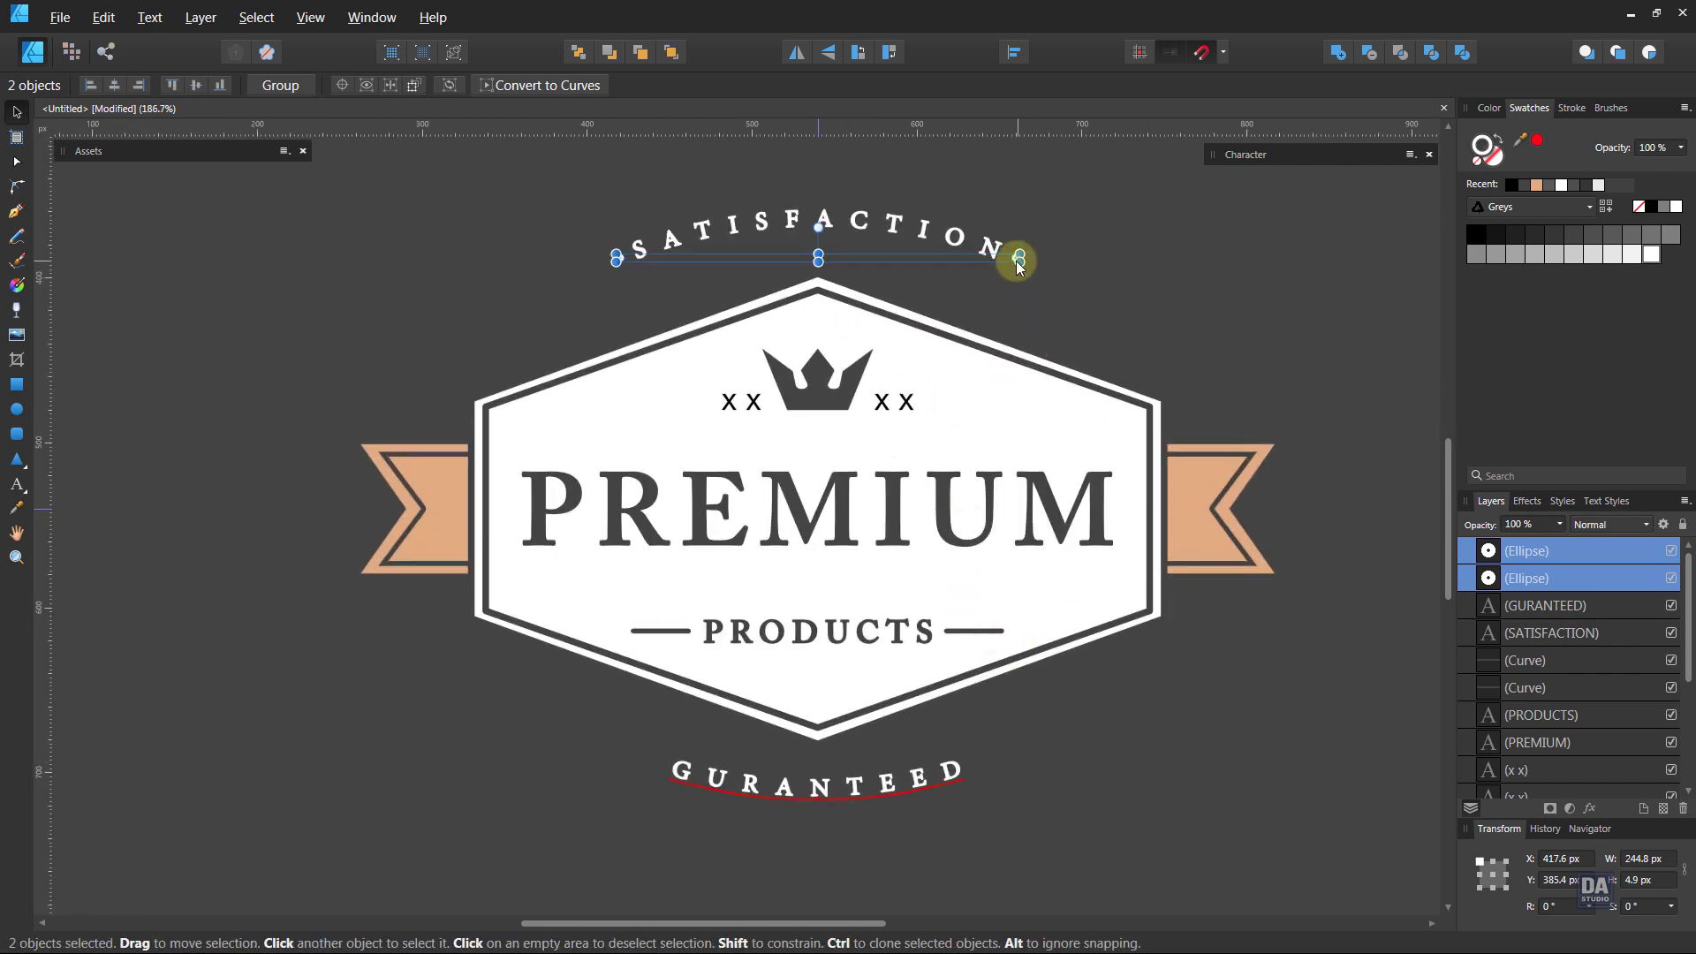
pyautogui.moveTo(1018, 276); pyautogui.dragTo(1025, 772)
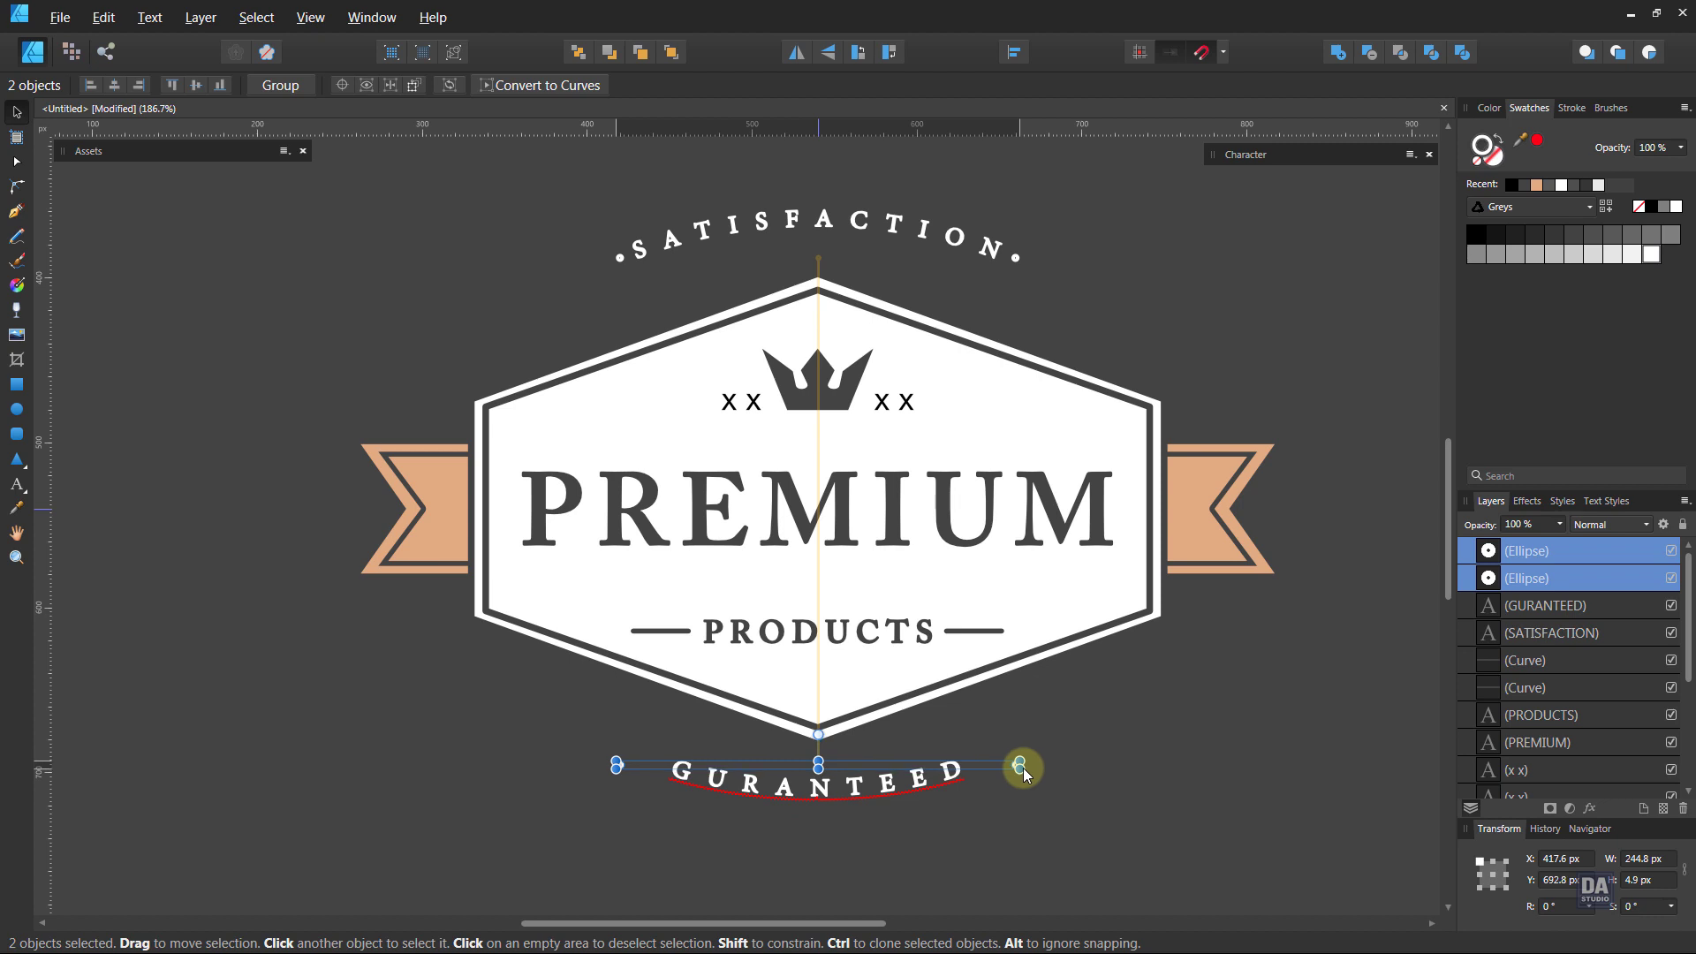
# - Insert the missing A so the lower word reads GUARANTEED
pyautogui.doubleClick(733, 783)
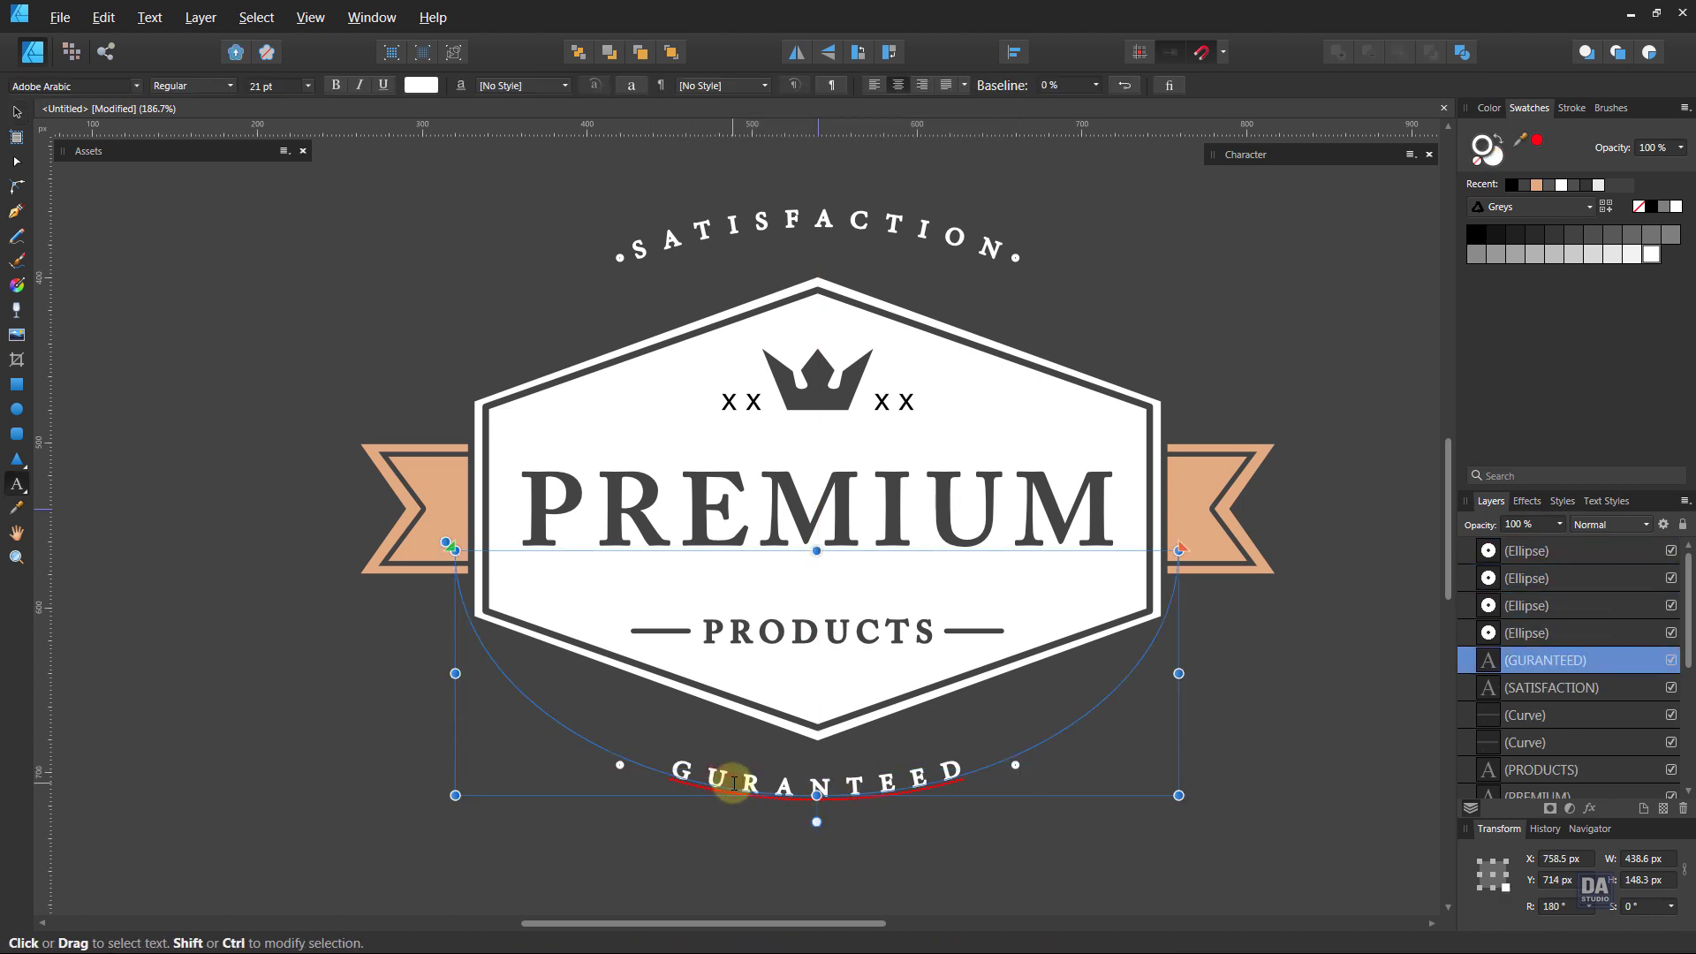
pyautogui.write('A')
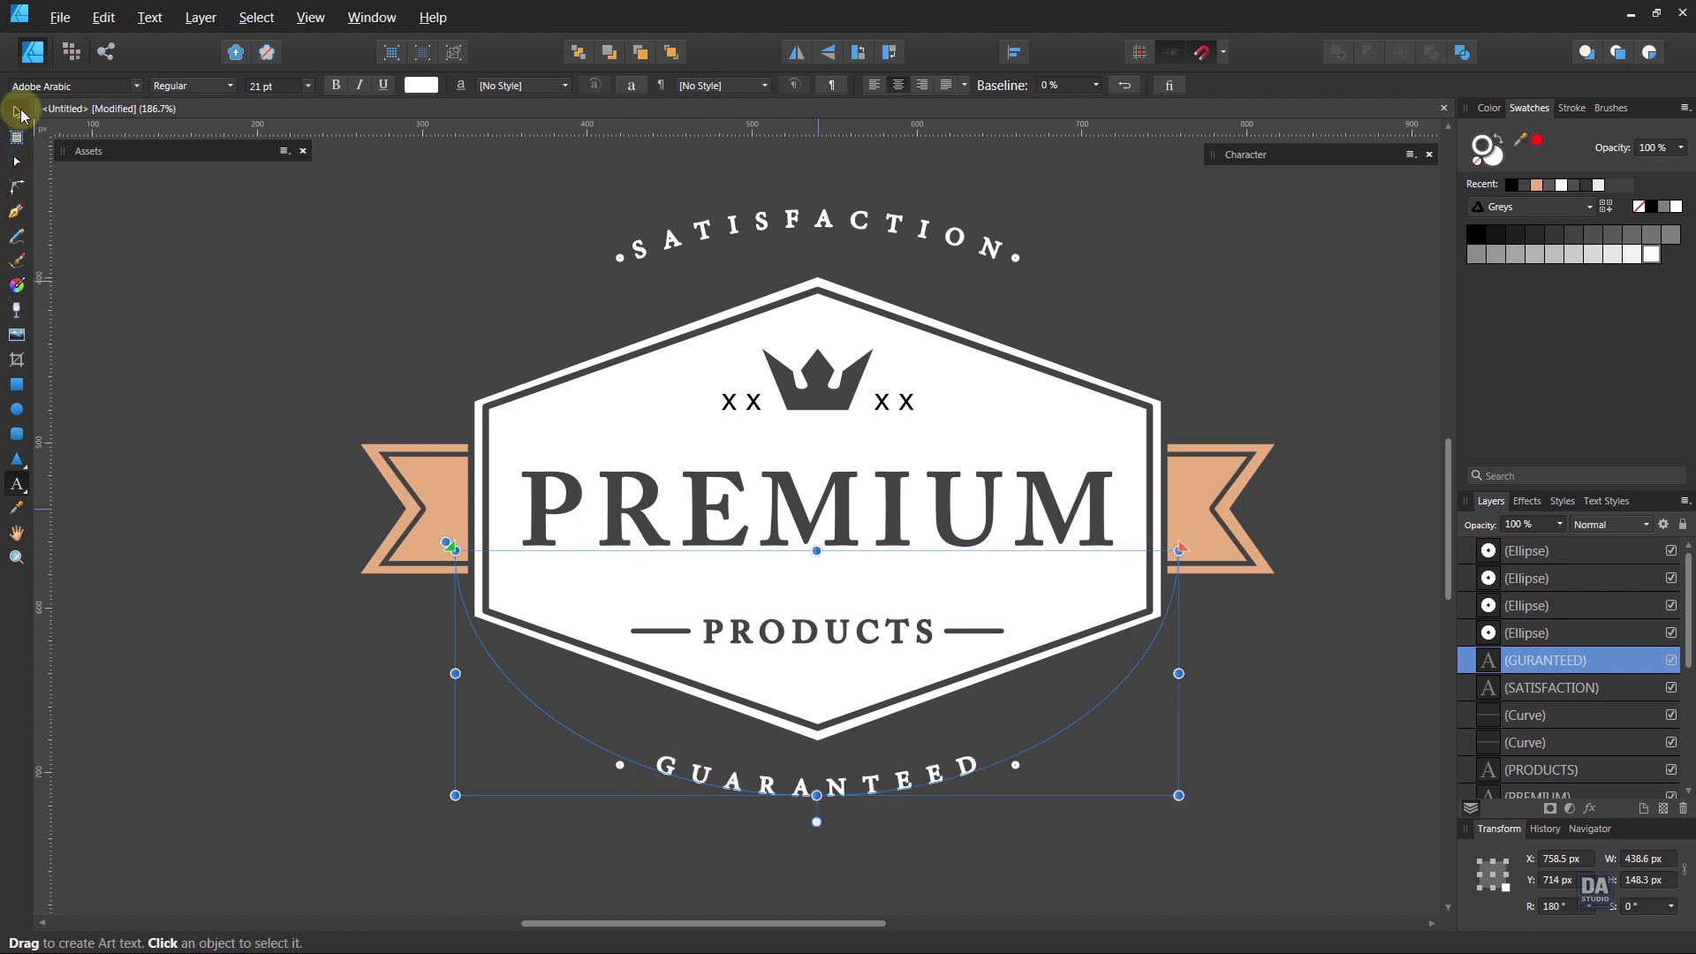
pyautogui.click(17, 112)
# - Widen GUARANTEED's letter spacing and enlarge its arc to about 471 × 162 px
pyautogui.hotkey('alt', 'Right')
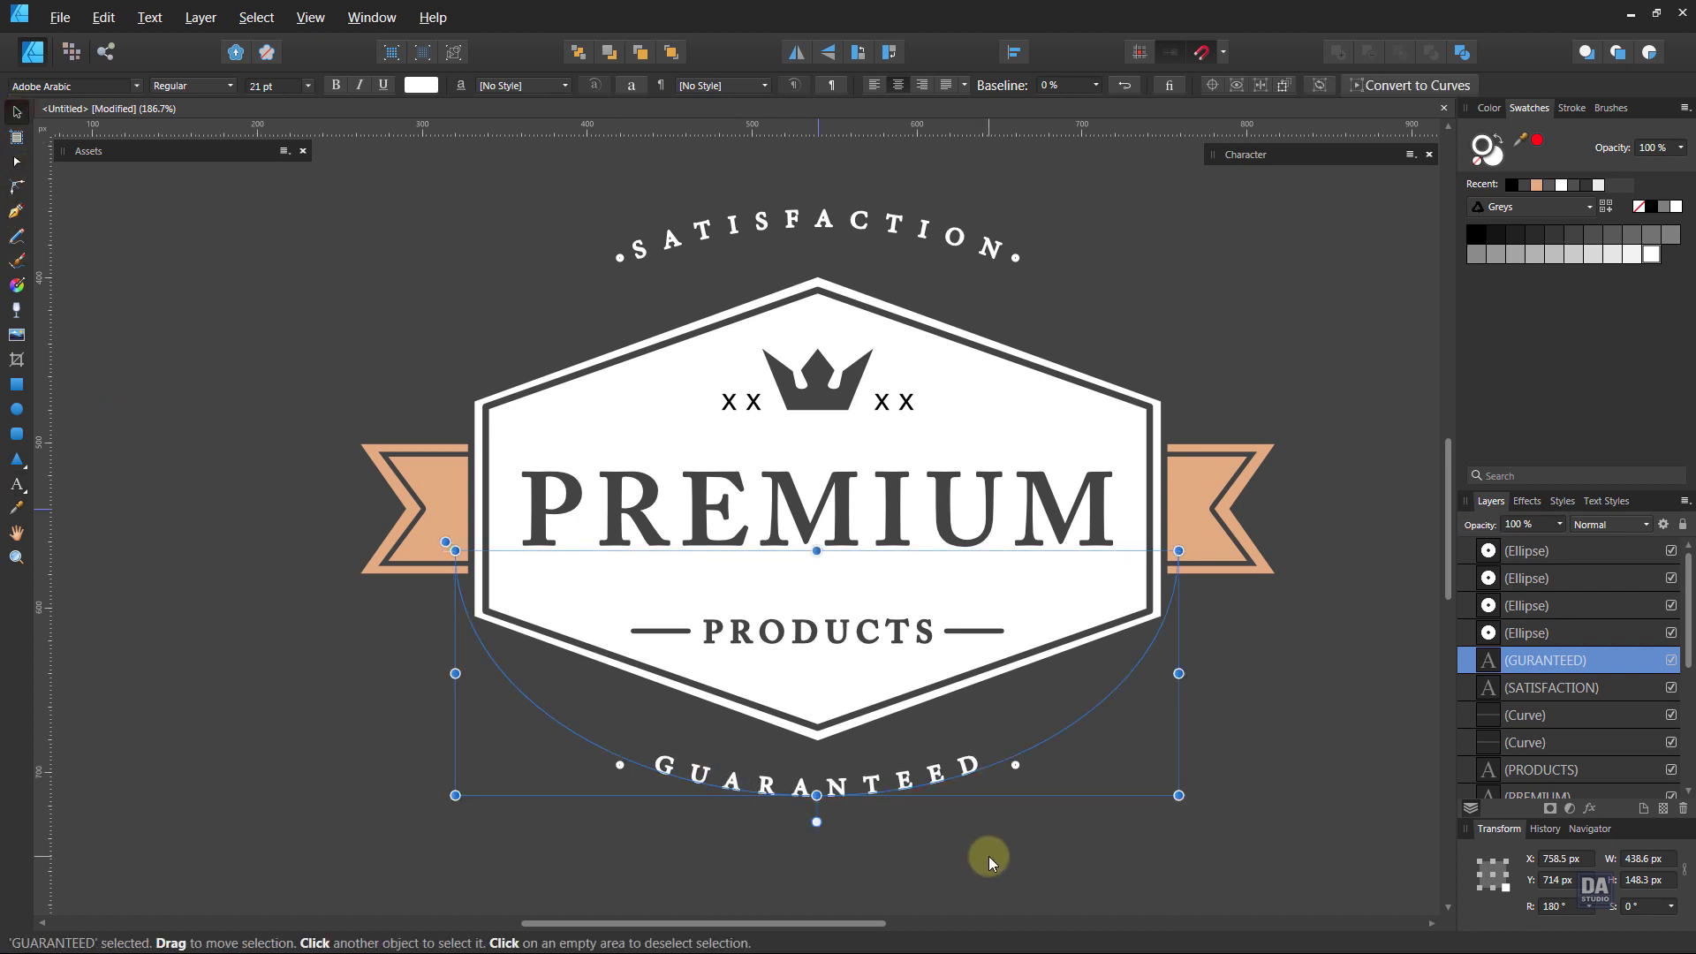
pyautogui.hotkey('alt', 'Right')
pyautogui.hotkey('alt', 'Right')
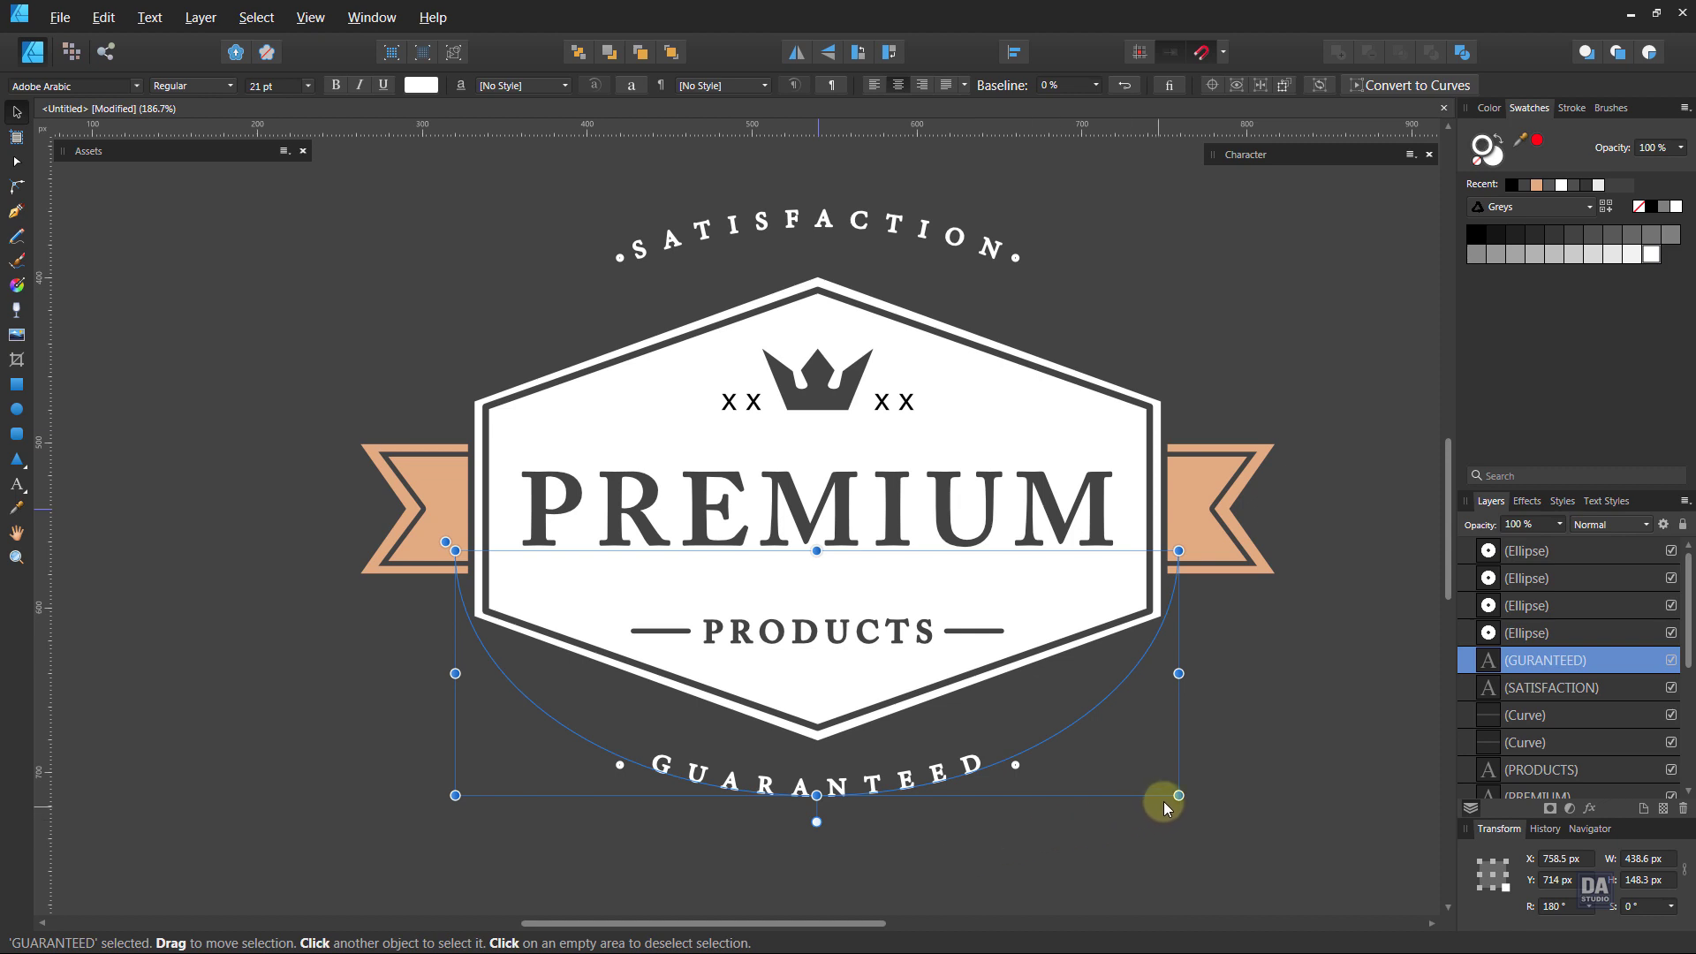
pyautogui.moveTo(1178, 795); pyautogui.dragTo(1205, 806)
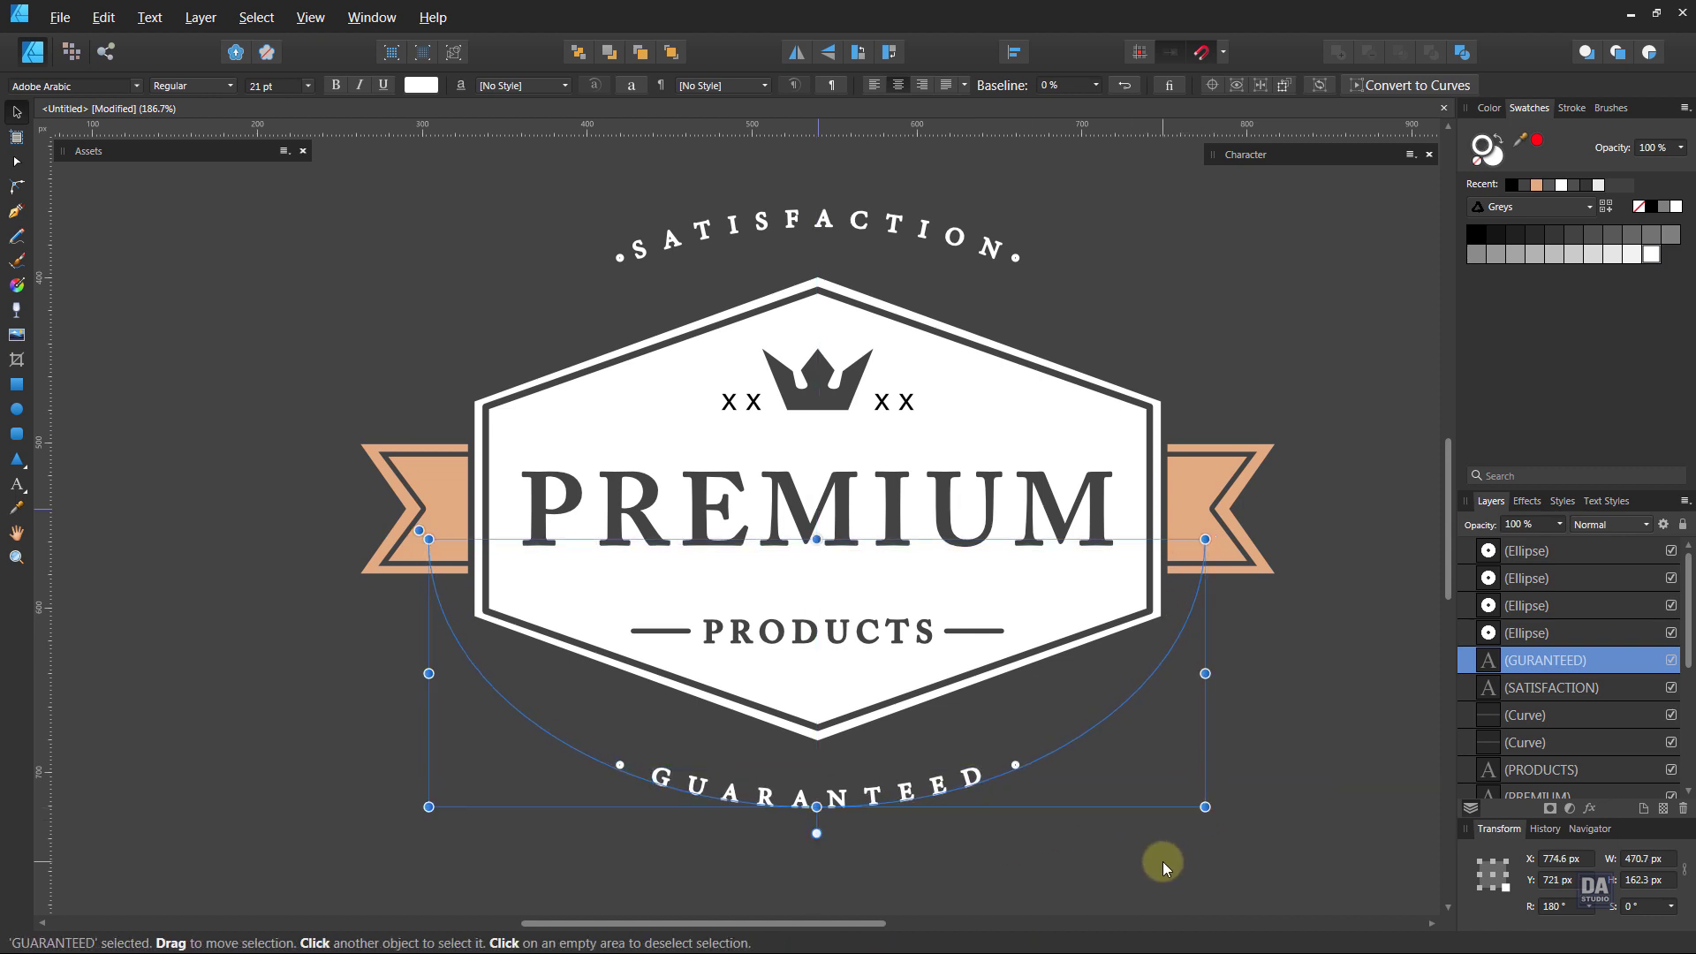
pyautogui.hotkey('alt', 'Right')
pyautogui.hotkey('alt', 'Right')
pyautogui.hotkey('alt', 'Right')
pyautogui.hotkey('alt', 'Right')
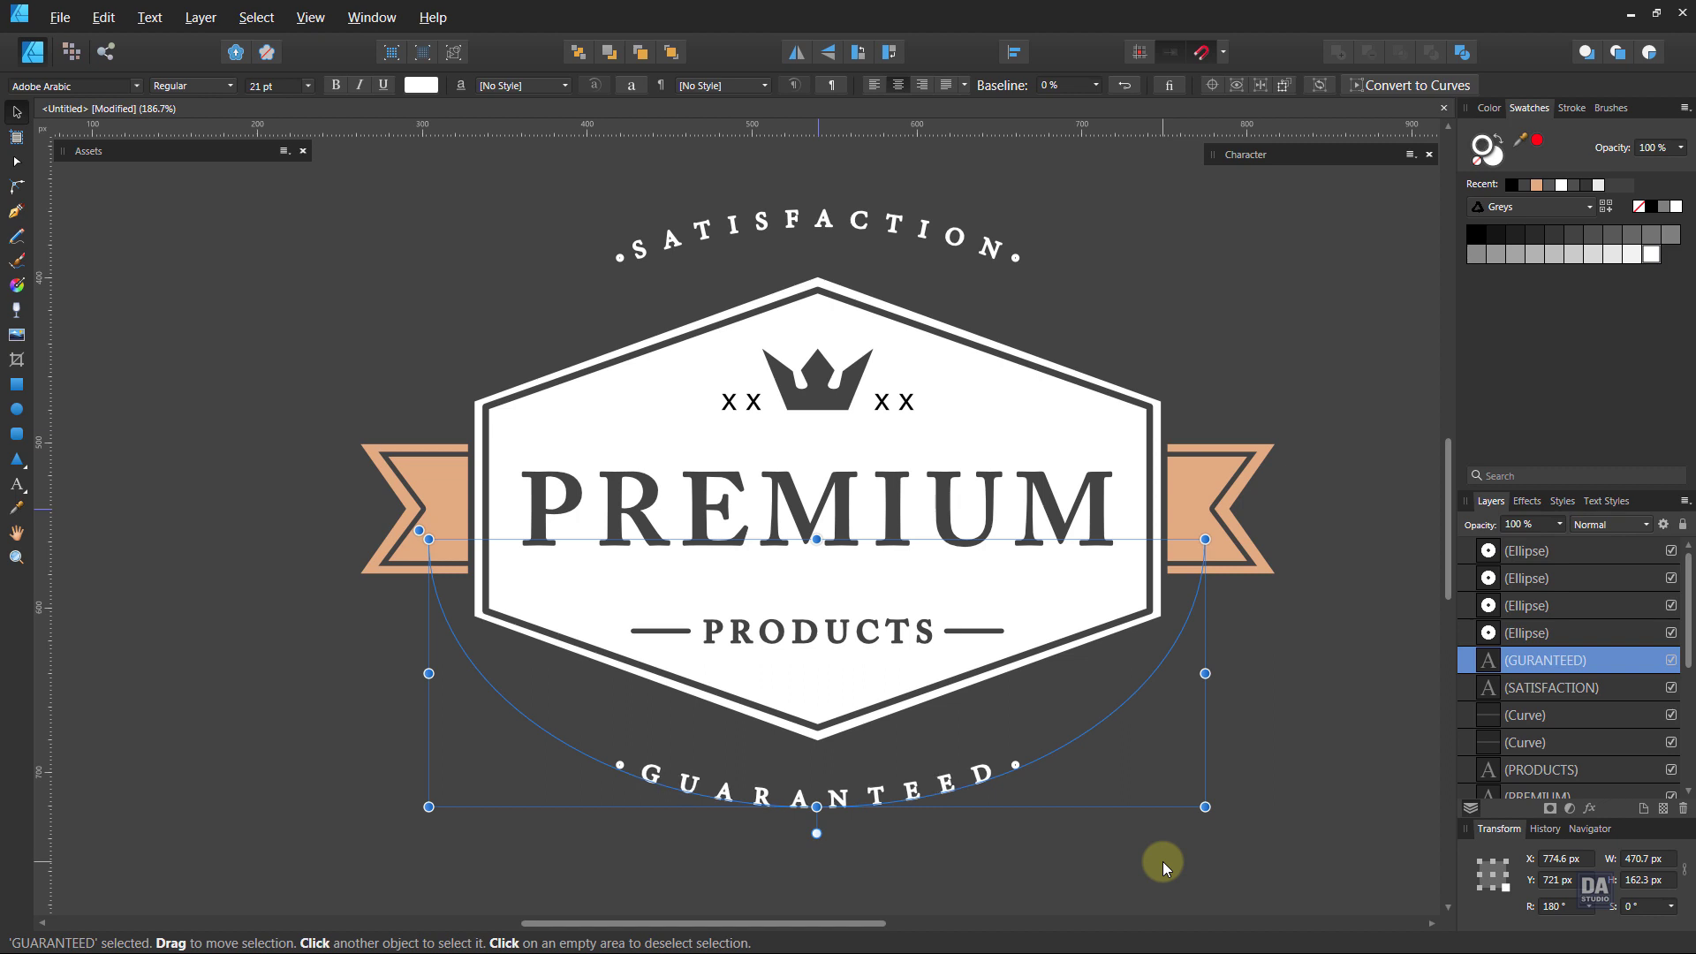
pyautogui.click(1162, 861)
pyautogui.hotkey('ctrl', '0')
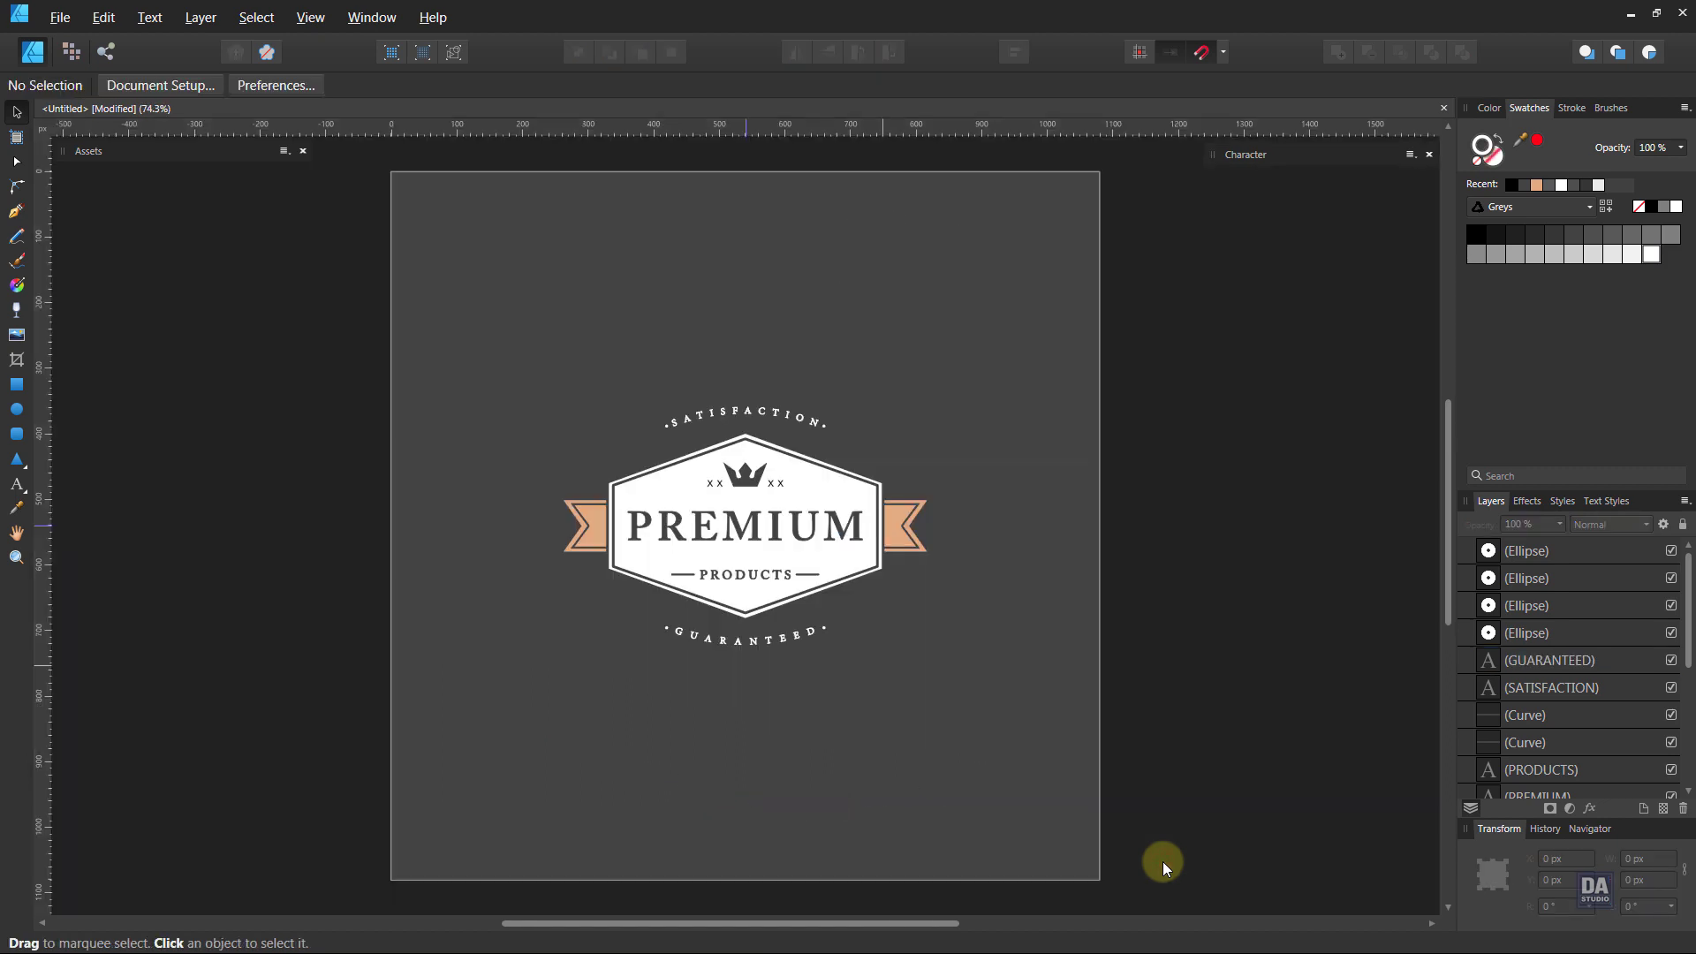